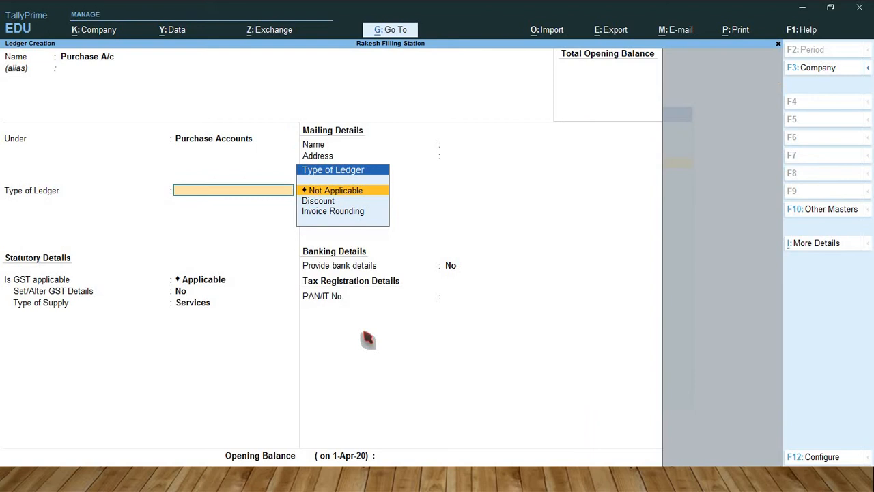
Step: Keep the Purchase A/c ledger type Not Applicable with GST Applicable, set its type of supply to Goods, and save the ledger
key("Return")
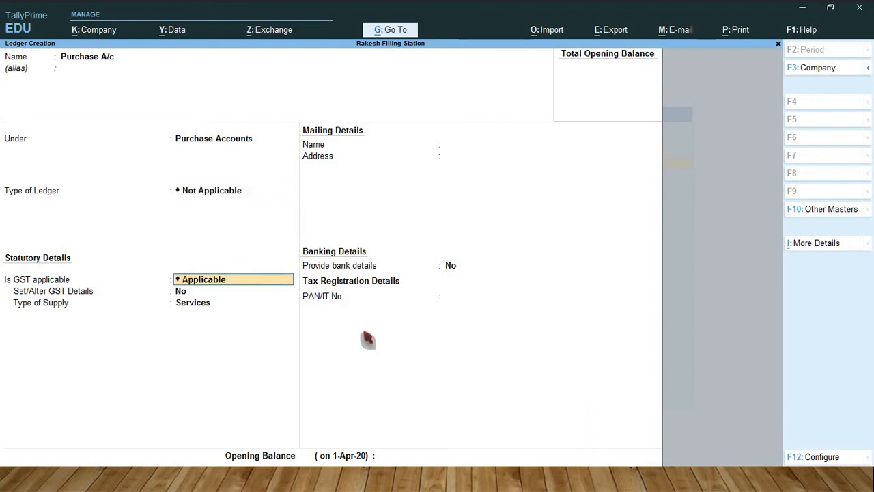
key("Return")
key("Return")
key("Return")
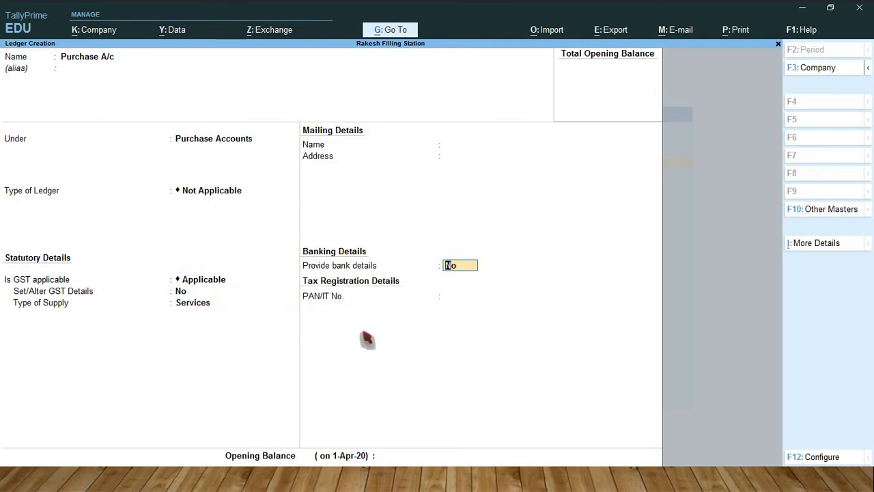
key("BackSpace")
key("Up")
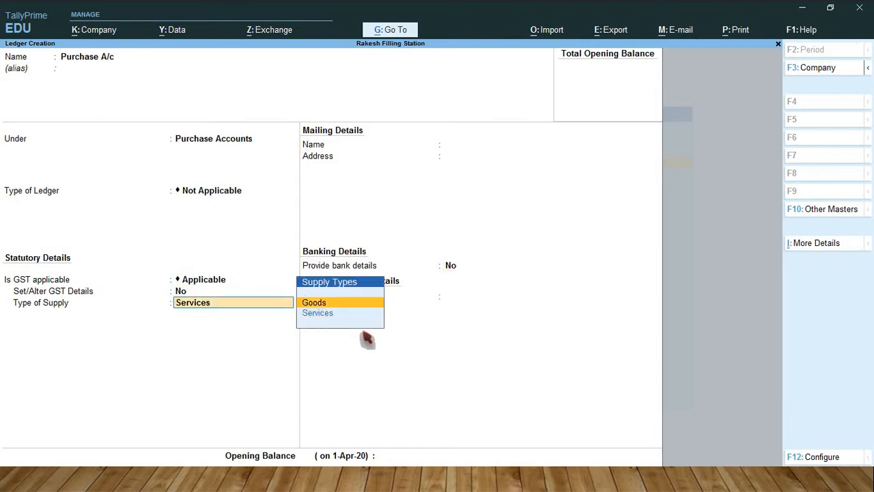
key("Return")
key("Return")
key("Return")
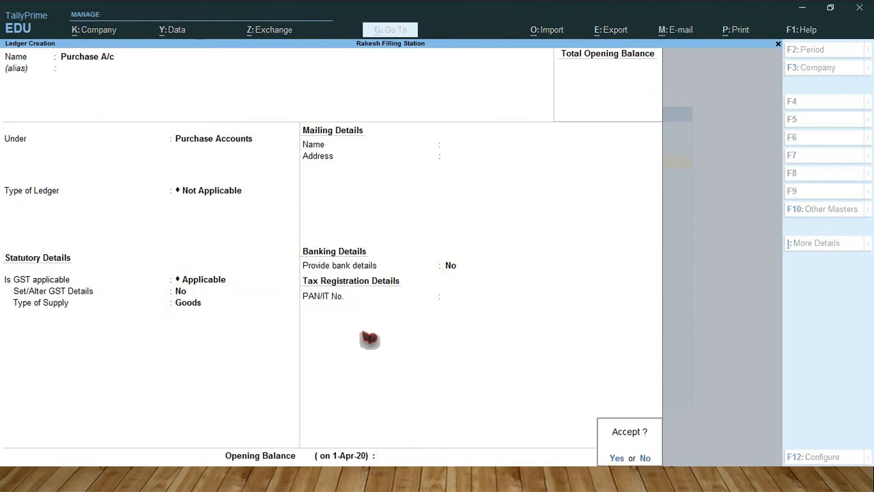
key("Return")
Step: Start a ledger named Purchase @ 18% under Purchase Accounts, with type of ledger Not Applicable and GST Applicable
type("Pur")
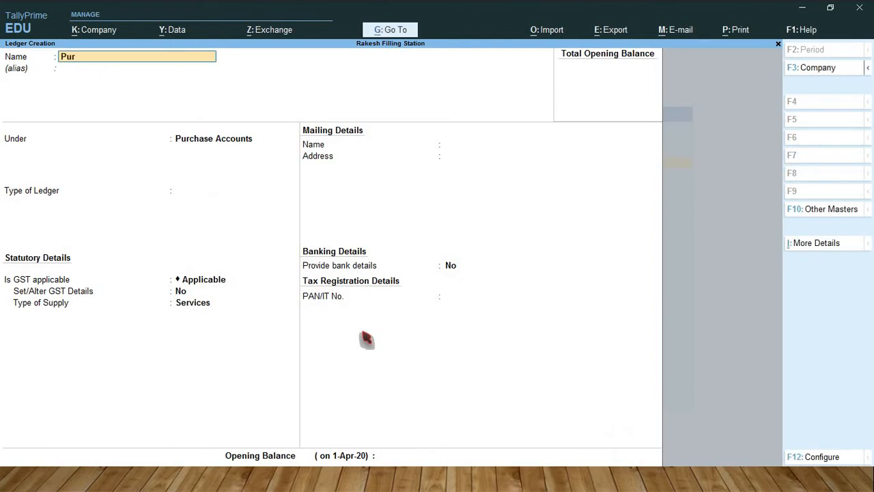
type("chase @ 18%")
key("Return")
key("Return")
key("Return")
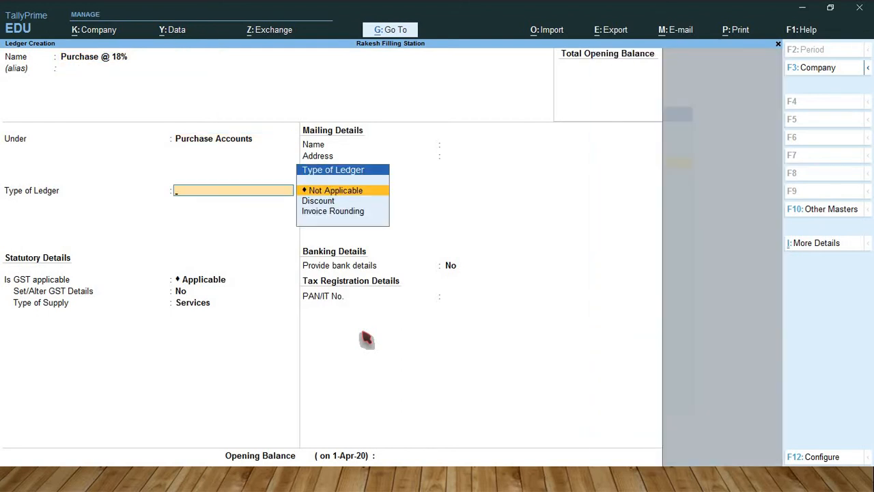
key("Return")
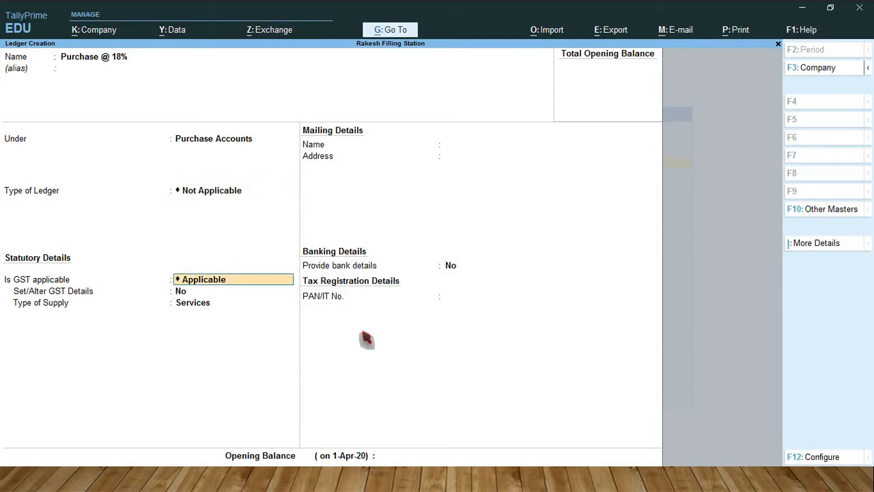
key("Return")
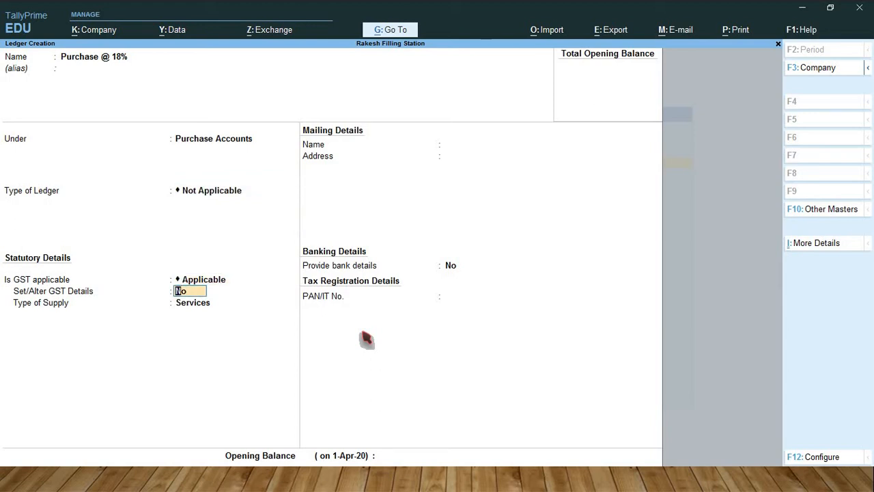
Step: Enable GST details for Purchase @ 18%, with nature of transaction Purchase Taxable and an integrated tax rate of 18%
type("y")
key("Return")
key("Return")
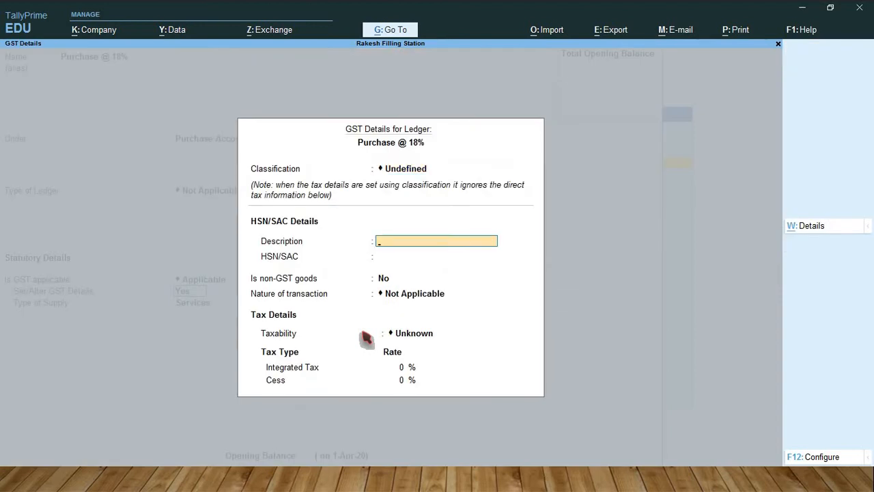
key("Return")
key("Return")
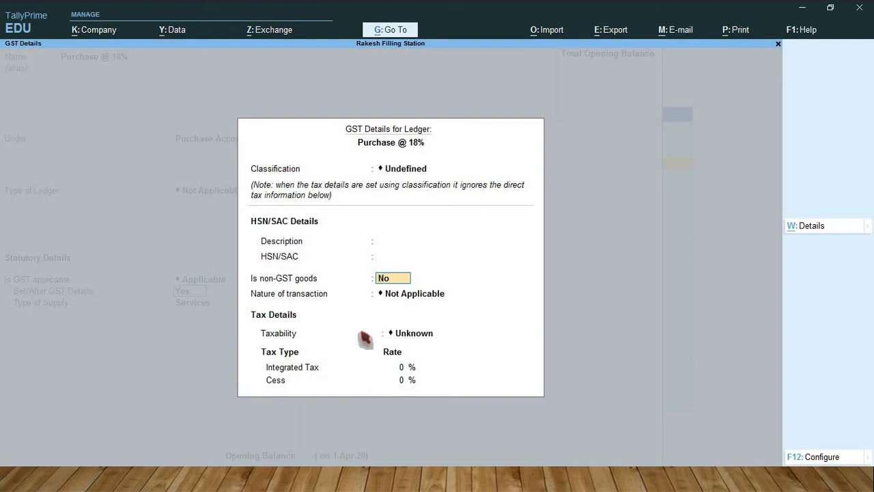
key("Return")
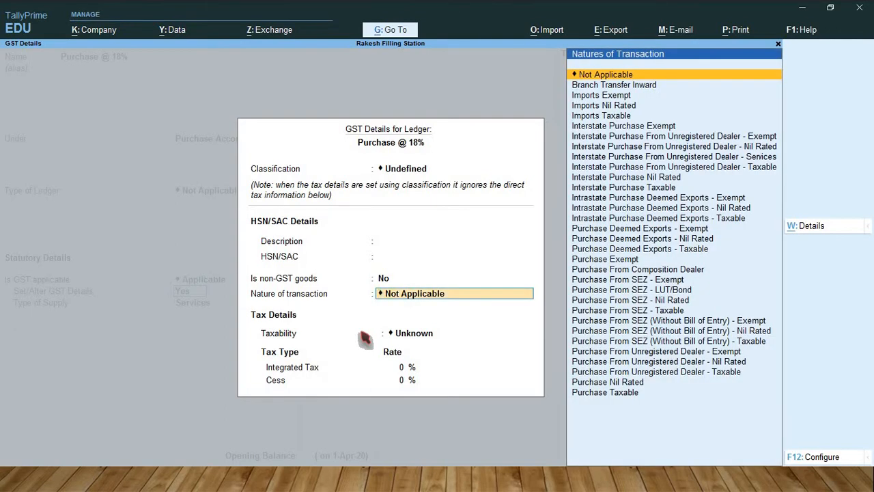
type("Pu")
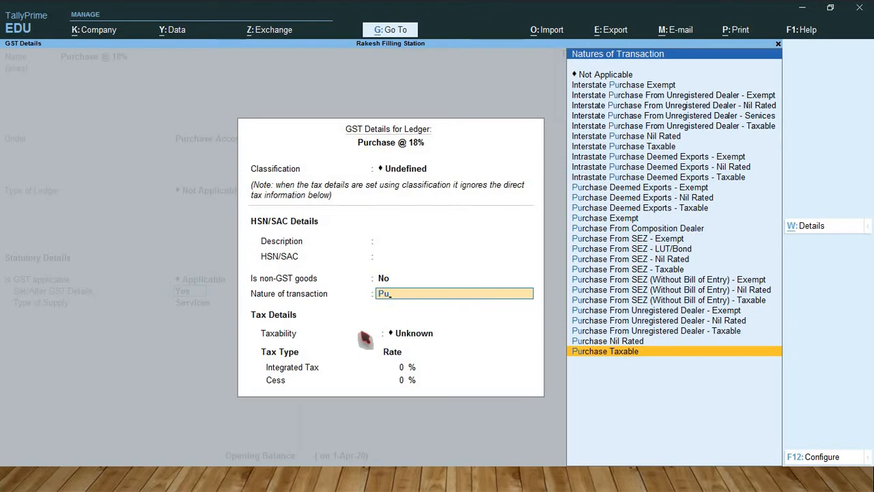
key("Return")
type("18")
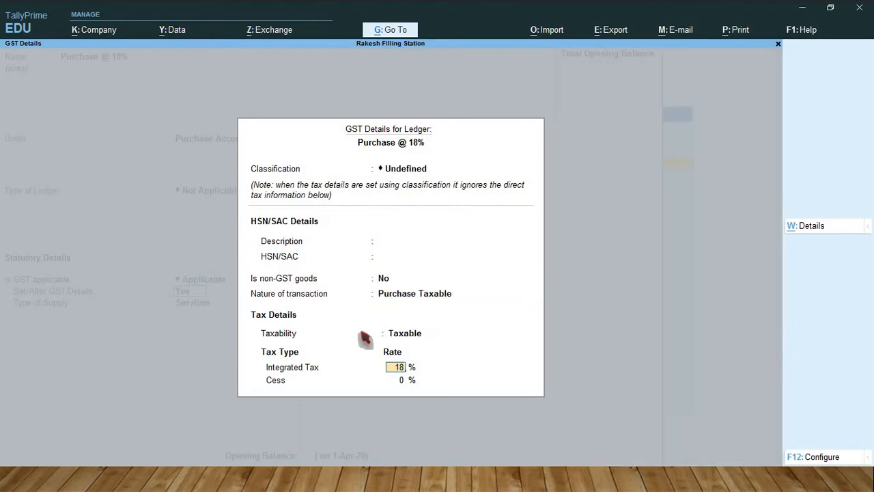
key("Return")
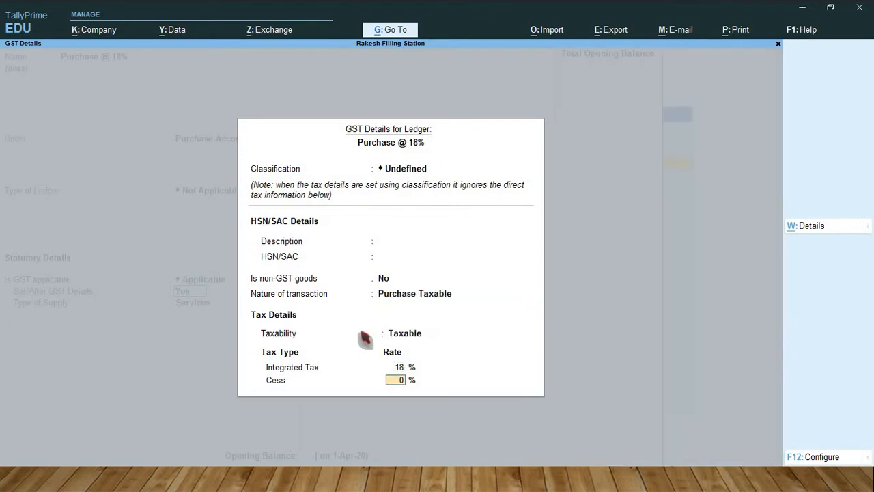
key("Return")
Step: Set the type of supply of Purchase @ 18% to Goods and save the ledger
key("Up")
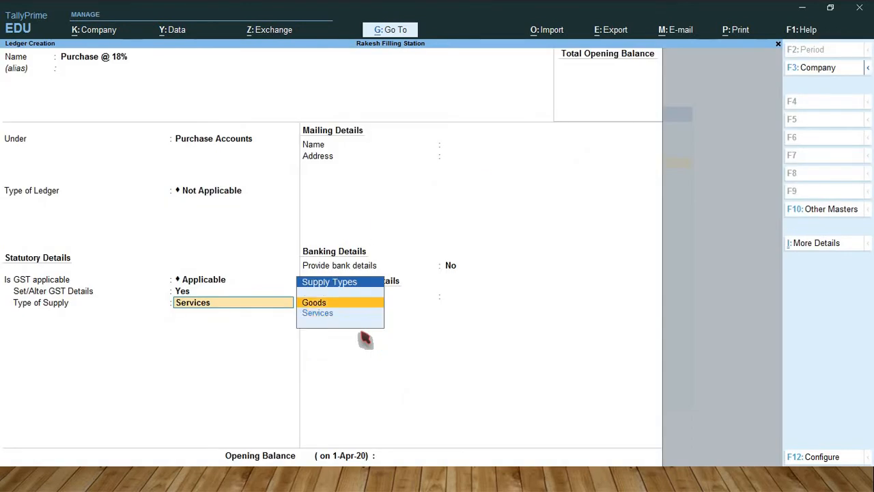
key("Return")
key("Return")
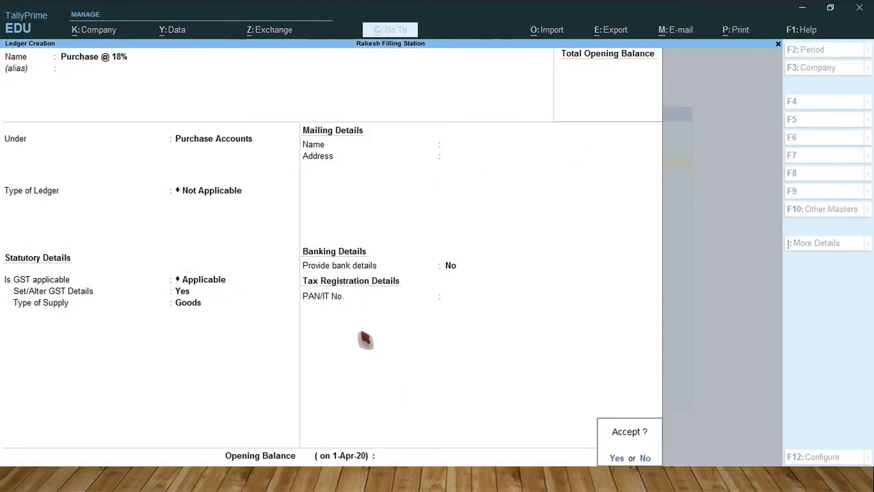
key("Return")
Step: Start a new ledger named Sales A/c and place it under the Sales Accounts group
type("S")
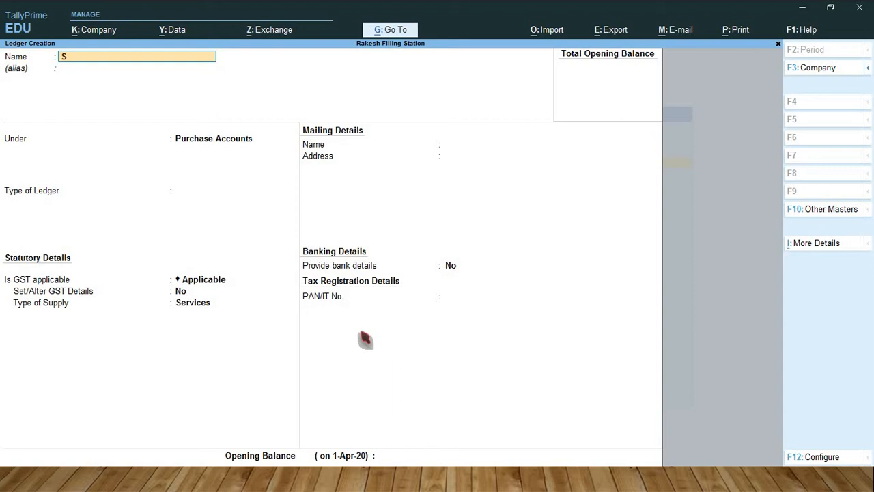
type("ales a/c")
key("Return")
key("Return")
type("Sal")
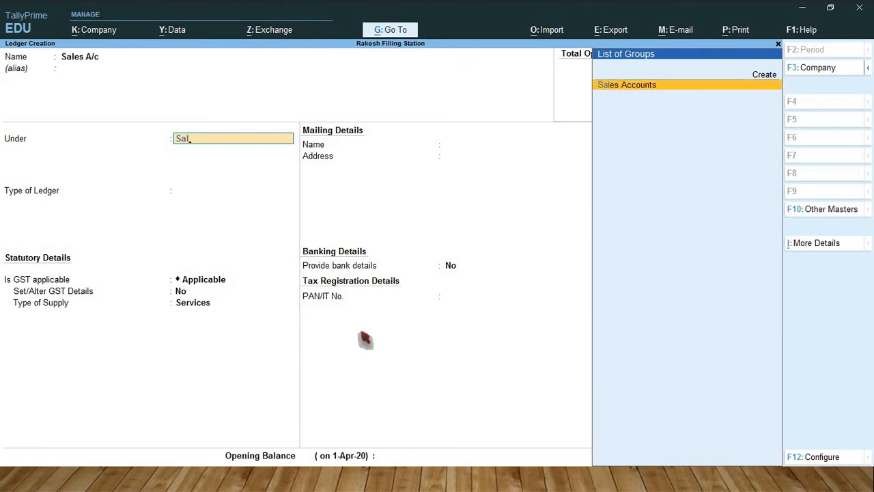
key("Return")
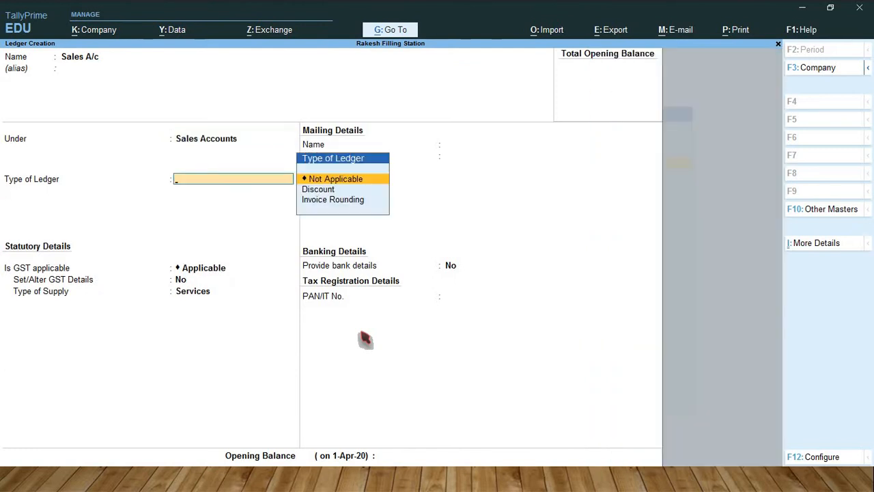
Step: Save Sales A/c with type of ledger Not Applicable, GST Applicable and type of supply Services
key("Return")
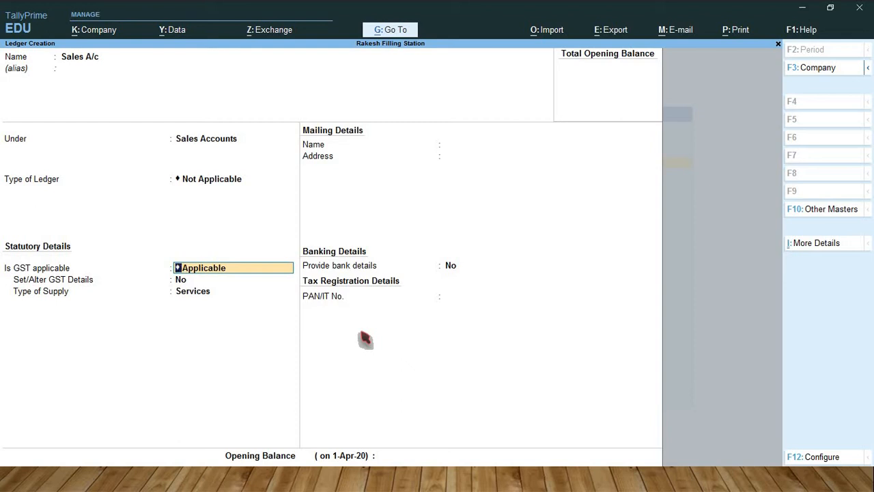
key("Return")
key("Return")
key("Return")
key("Return")
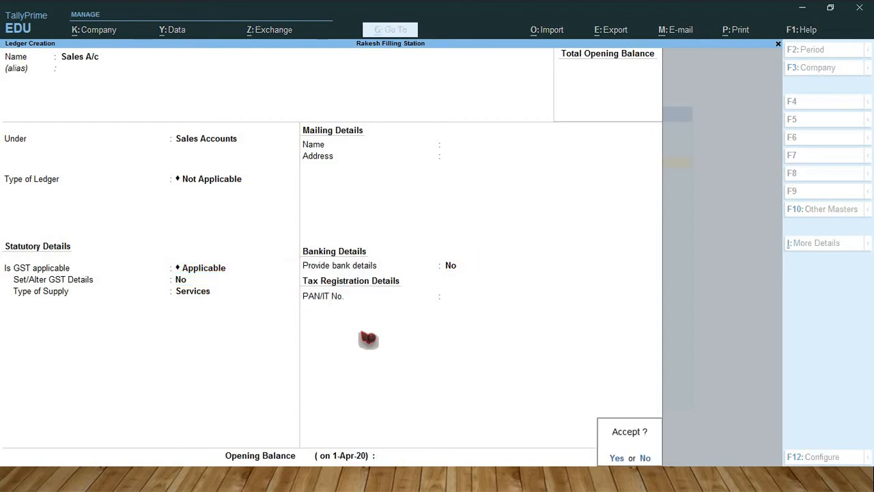
key("Return")
Step: Start a ledger named Sales @ 18% under Sales Accounts, with type of ledger Not Applicable and GST Applicable
type("Sales")
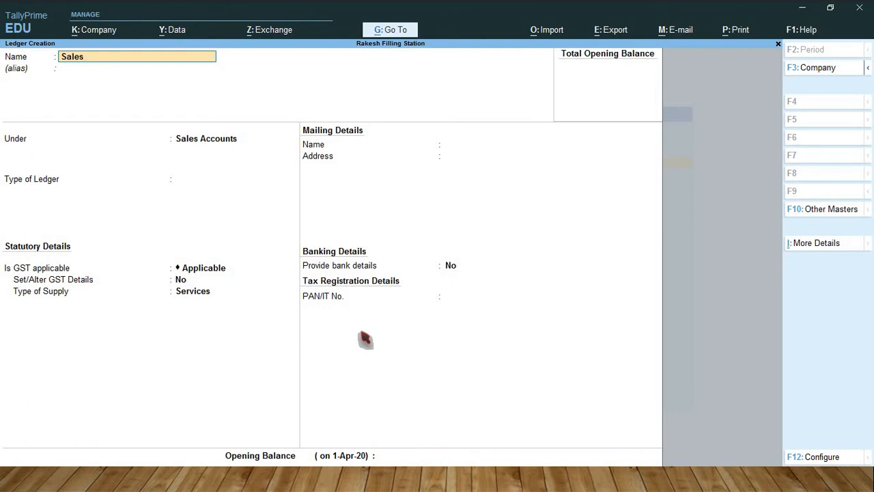
type(" @ 18%")
key("Return")
key("Return")
key("Return")
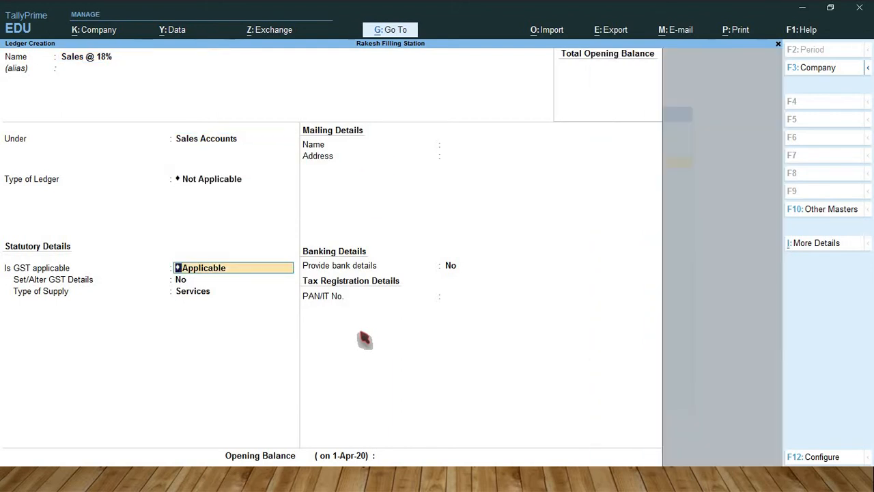
key("Return")
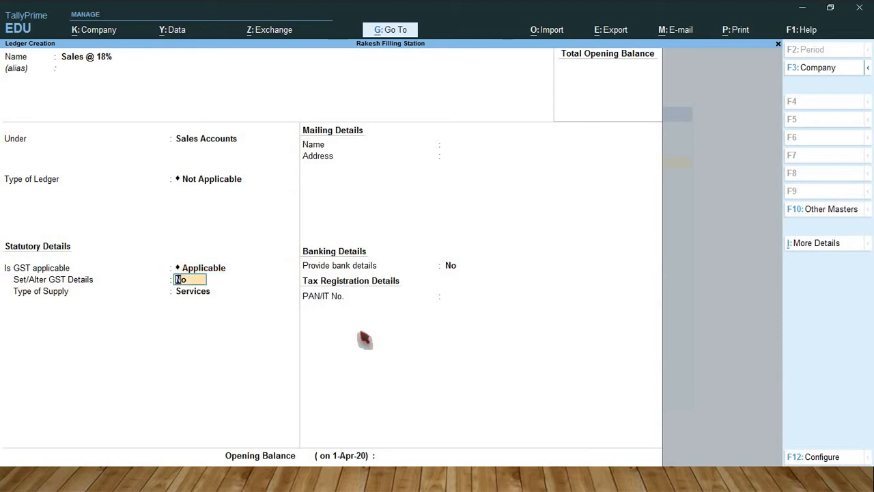
Step: Enable GST details for Sales @ 18%, with nature of transaction Sales Taxable and an integrated tax rate of 18%
type("y")
key("Return")
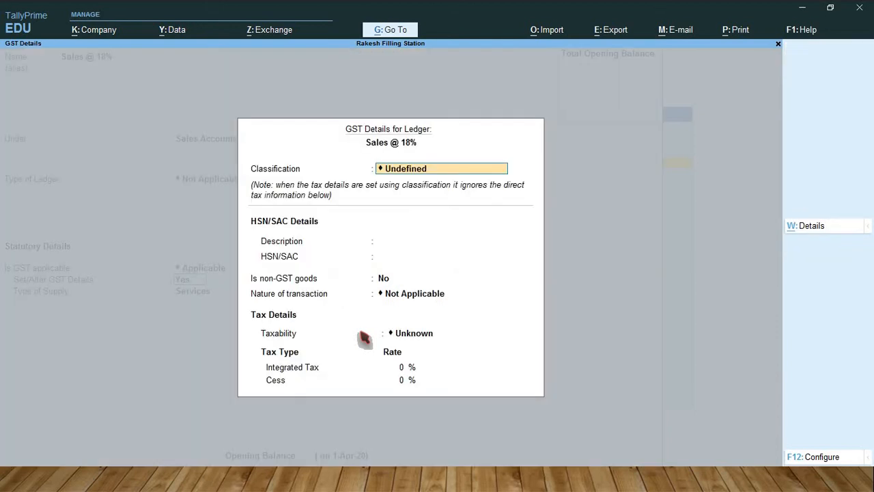
key("Return")
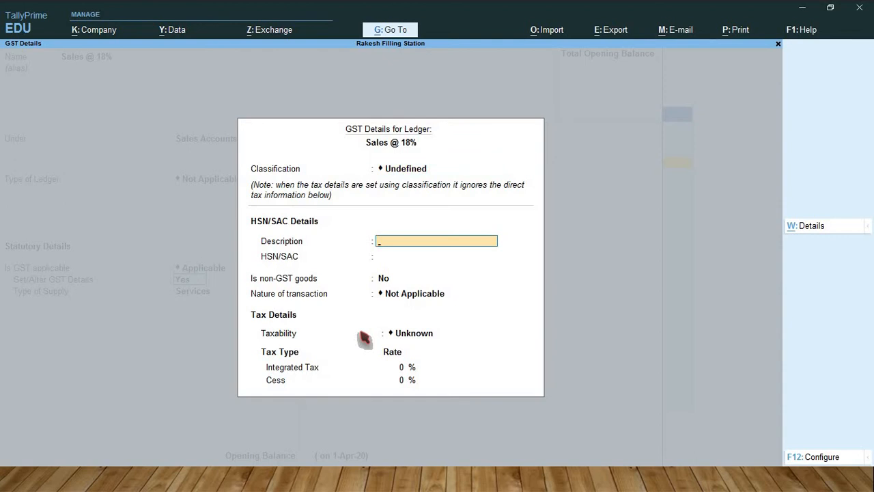
key("Return")
key("Return")
key("Return")
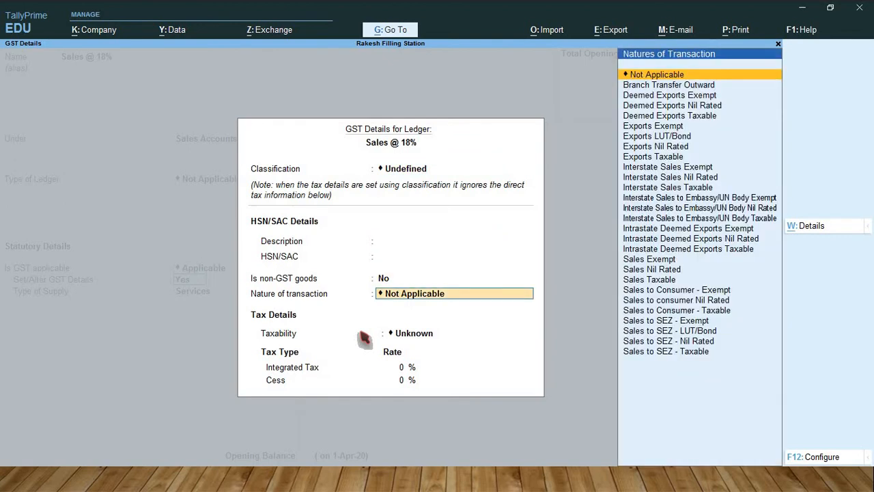
type("Sa")
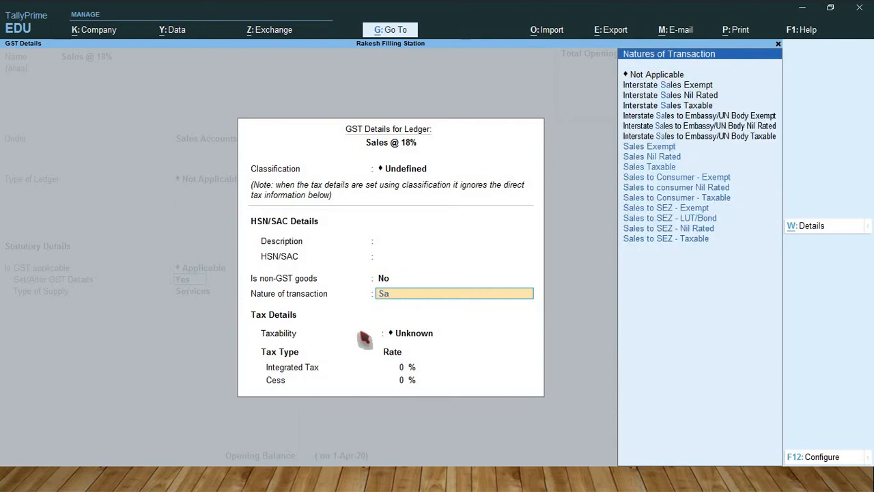
key("Down")
key("Down")
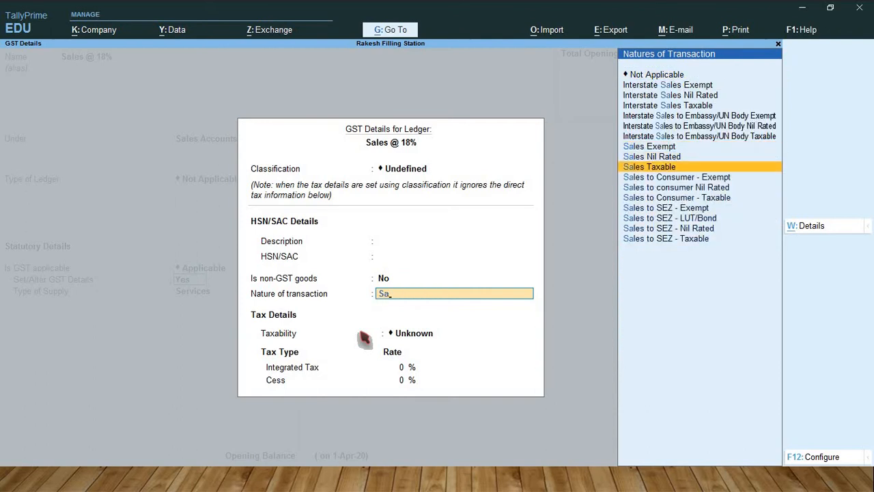
key("Return")
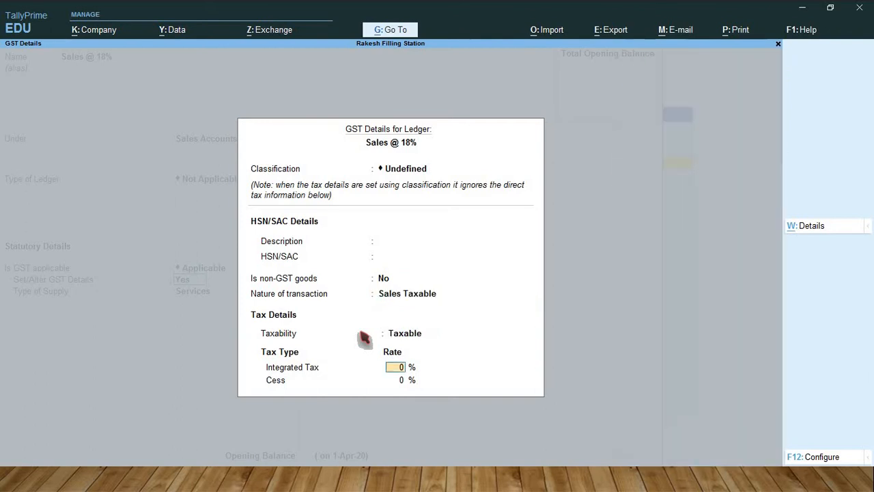
type("18")
key("Return")
Step: Set the type of supply of Sales @ 18% to Goods and save the ledger
key("Return")
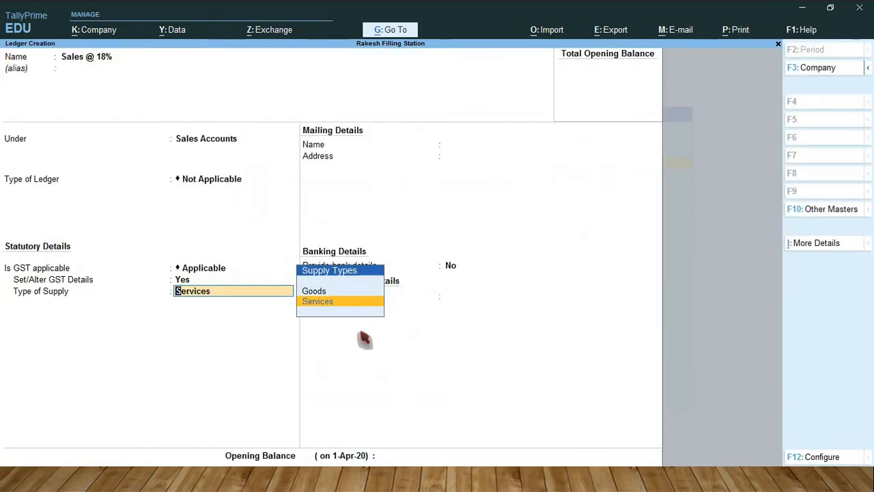
key("Up")
key("Return")
key("Return")
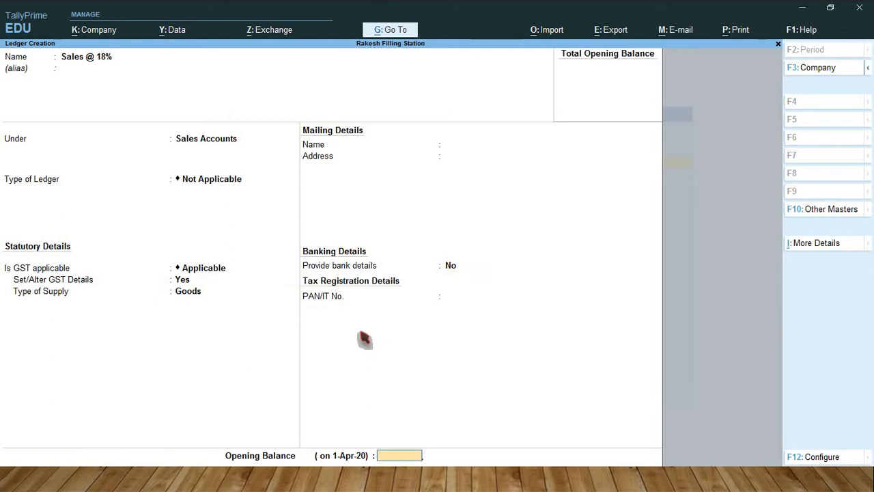
key("Return")
key("Return")
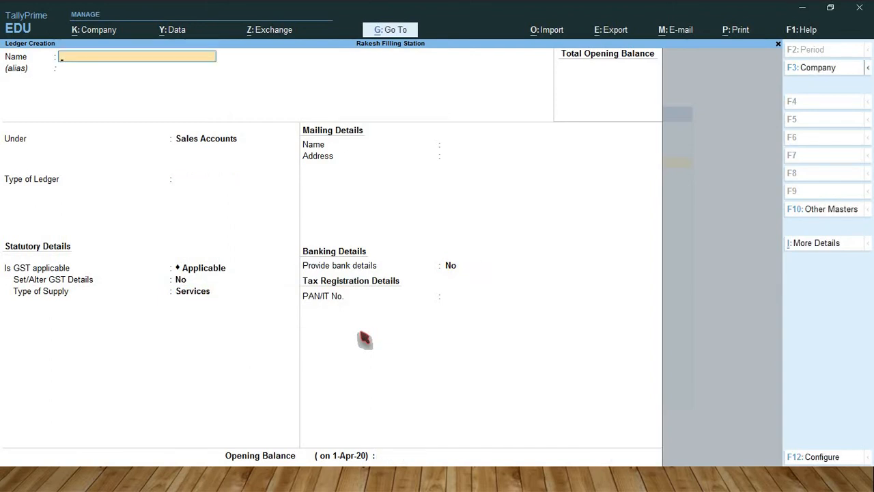
Step: Start a new ledger named CGST @ 9% and place it under the Duties & Taxes group
type("CGST @ 9%")
key("Return")
key("Return")
type("Du")
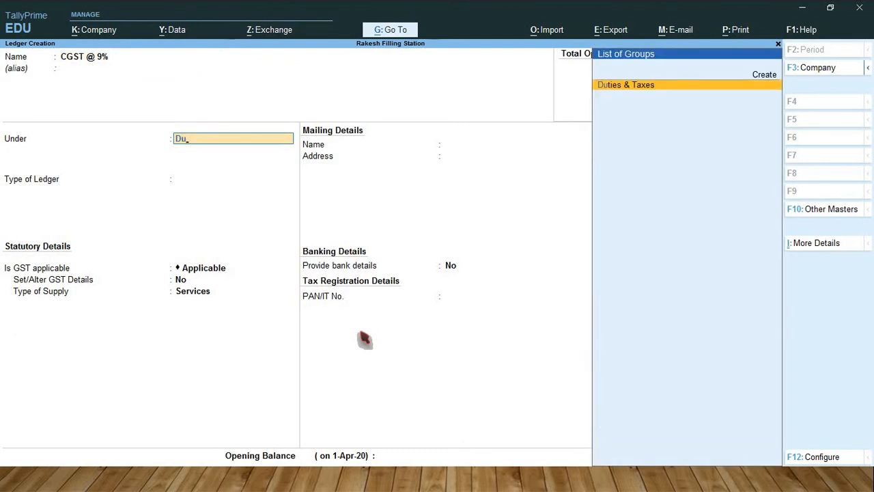
key("Return")
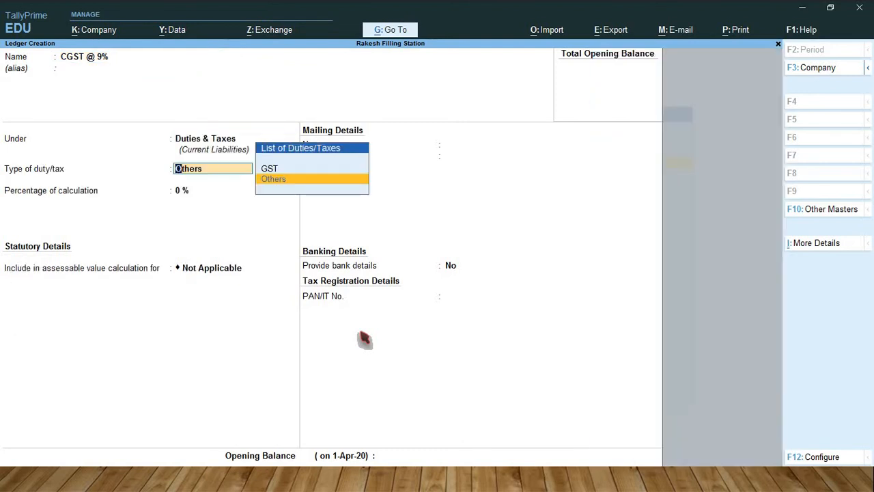
Step: Set the CGST @ 9% ledger's type of duty/tax to GST with tax type Central Tax, and save the ledger
key("Up")
key("Return")
key("Return")
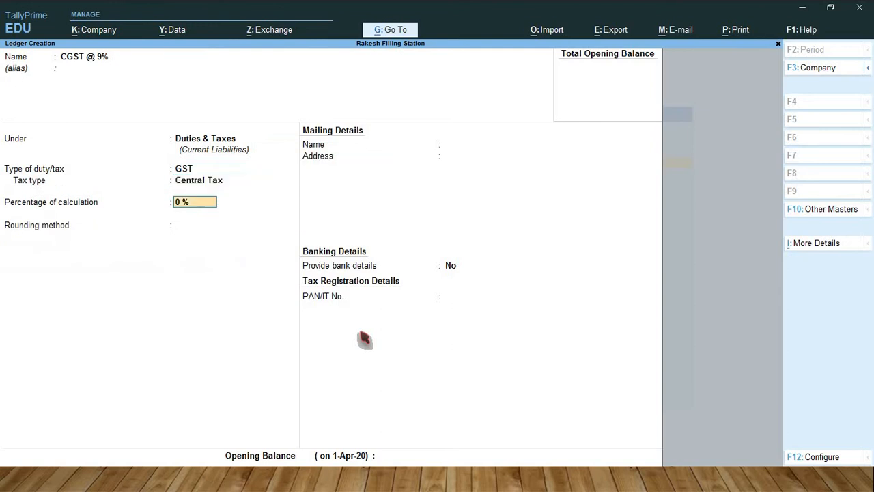
key("Return")
key("Return")
Step: Start a new ledger named SGST @ 9% and keep it under the Duties & Taxes group
key("Return")
key("Return")
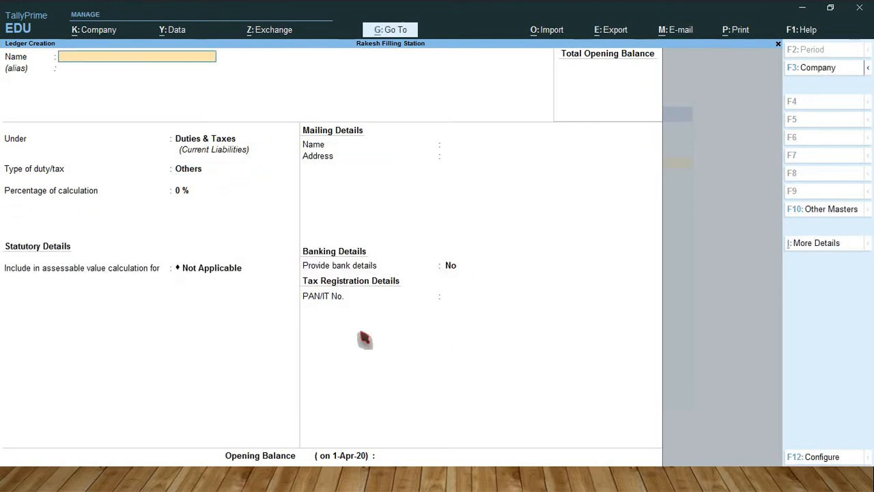
type("SGST @ 9%")
key("Return")
key("Return")
key("Return")
Step: Set the SGST @ 9% ledger's type of duty/tax to GST with tax type State Tax, and save the ledger
key("Up")
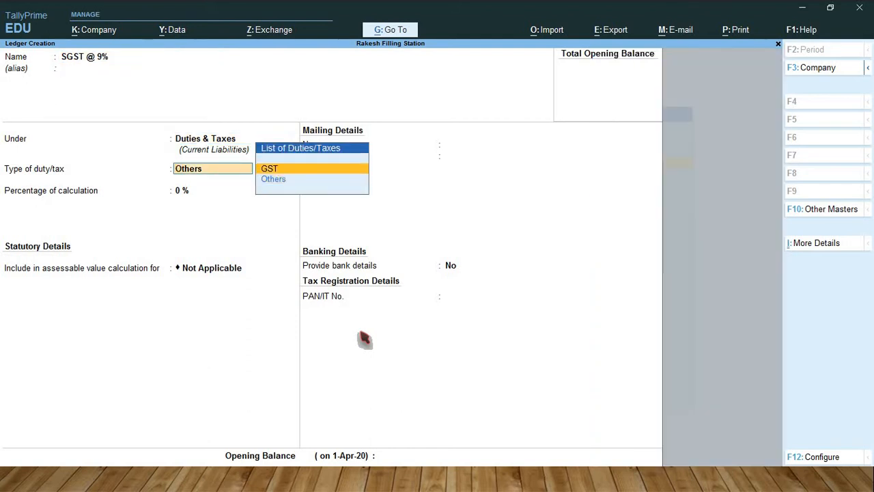
key("Return")
key("Down")
key("Down")
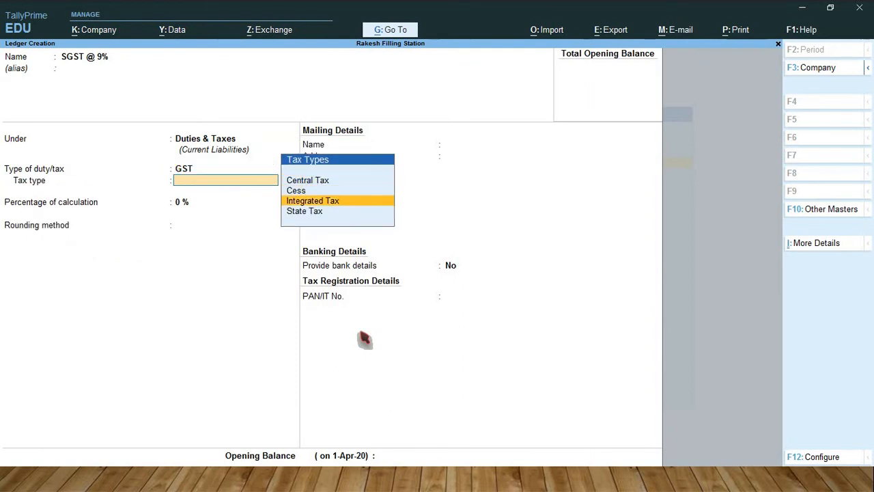
key("Down")
key("Return")
key("Return")
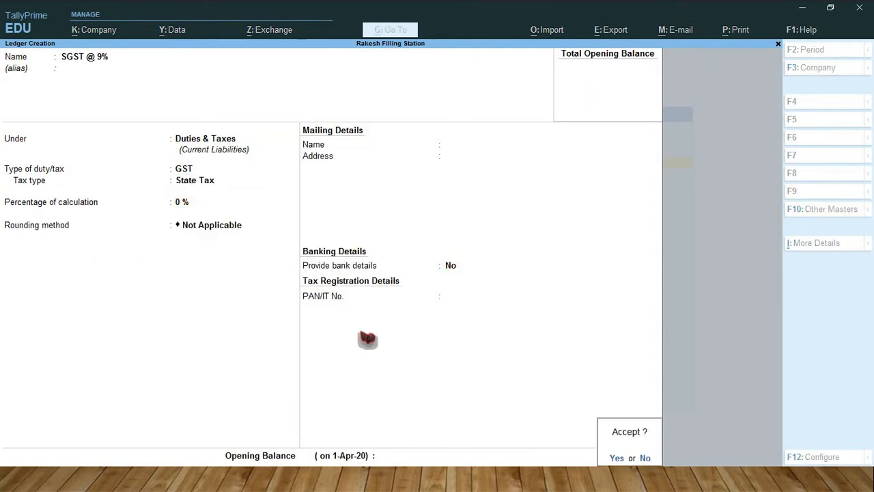
key("Return")
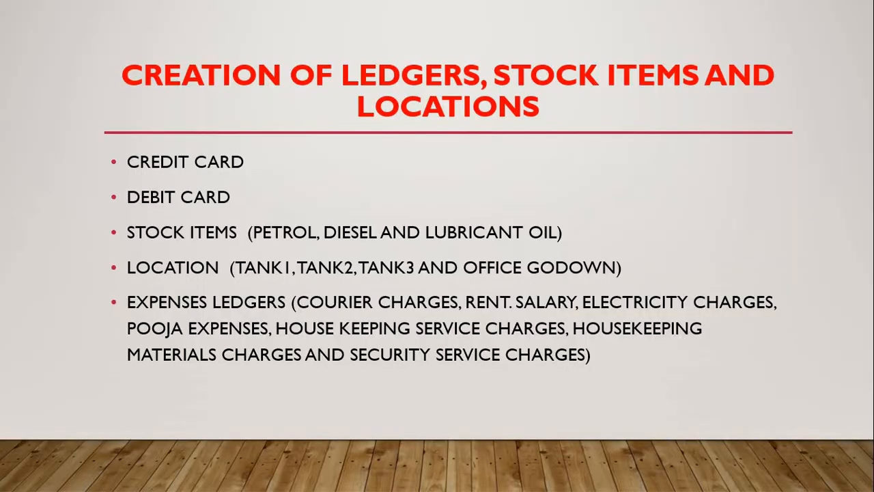
Step: Check the ledger list in the presentation, switch back to TallyPrime and start a ledger named Hindustan Petroleum Ltd
key("Left")
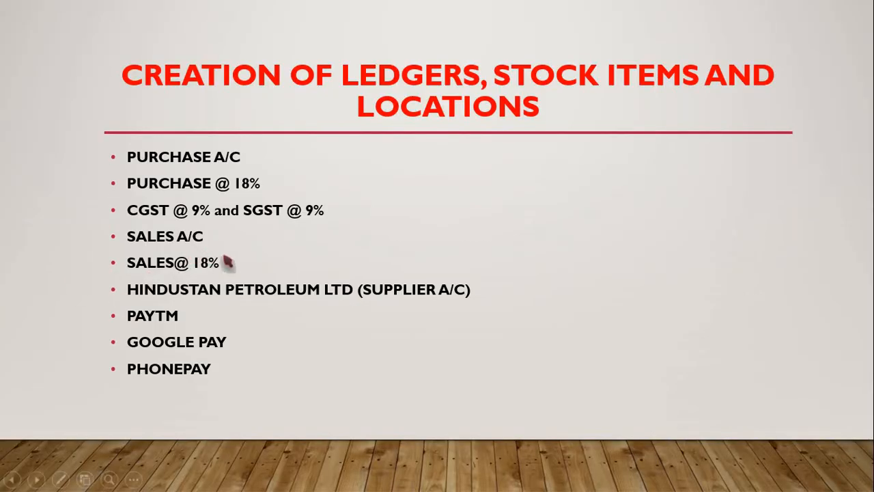
key("alt+Tab")
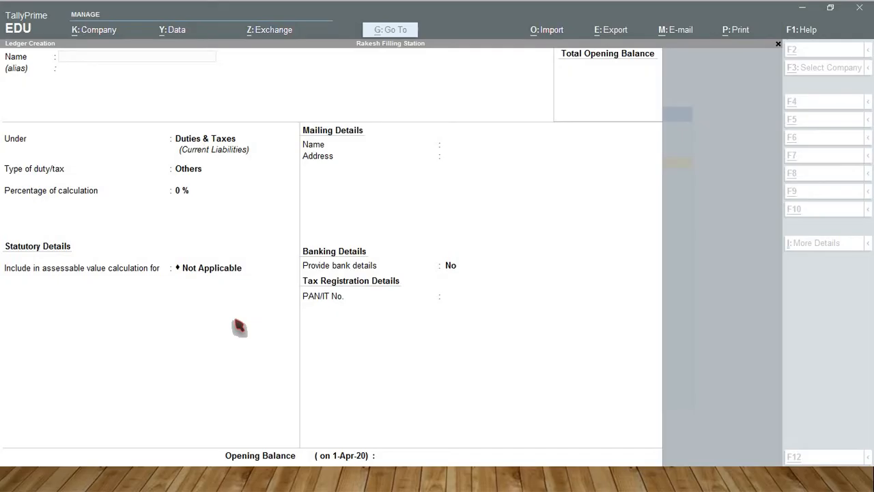
type("H")
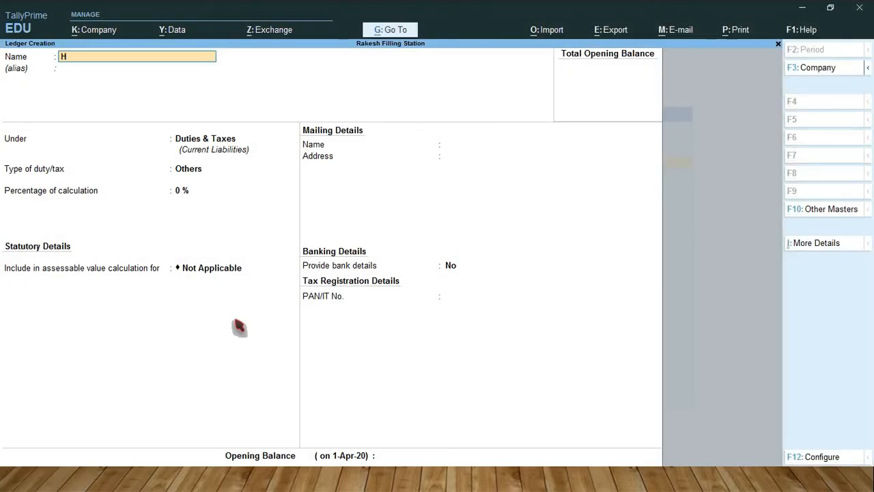
type("industan Petroleum L")
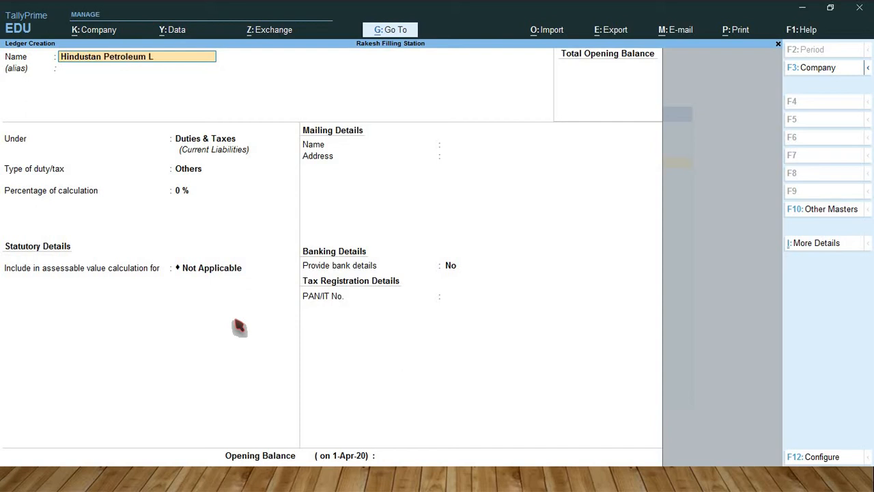
type("td")
key("Return")
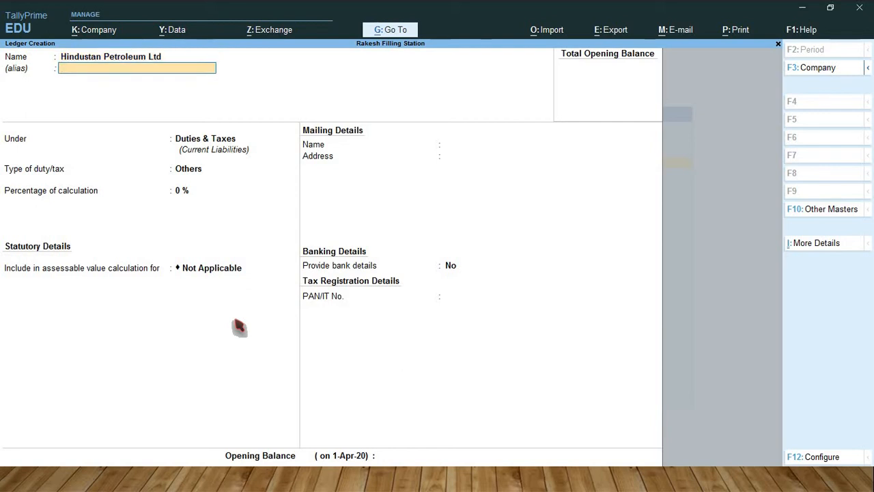
Step: Place Hindustan Petroleum Ltd under Sundry Creditors, keep the other details at their defaults, and save the ledger
key("Return")
type("Su")
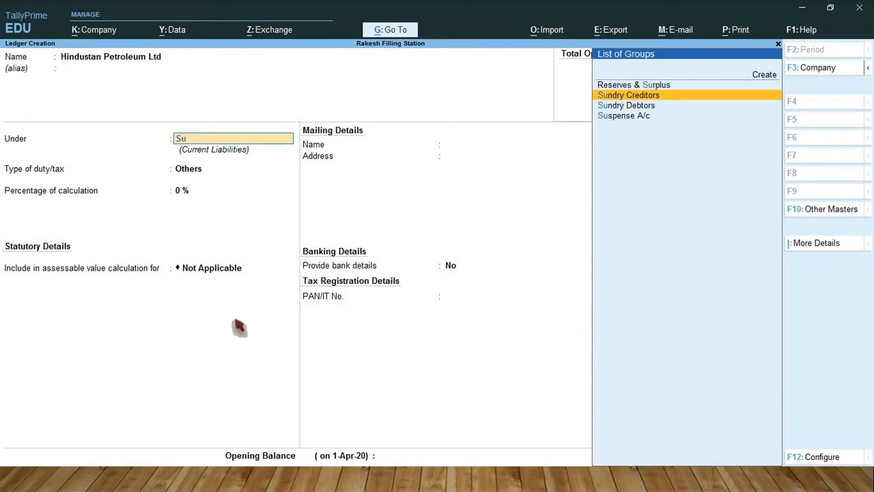
key("Return")
key("Return")
key("Return")
key("Return")
key("Return")
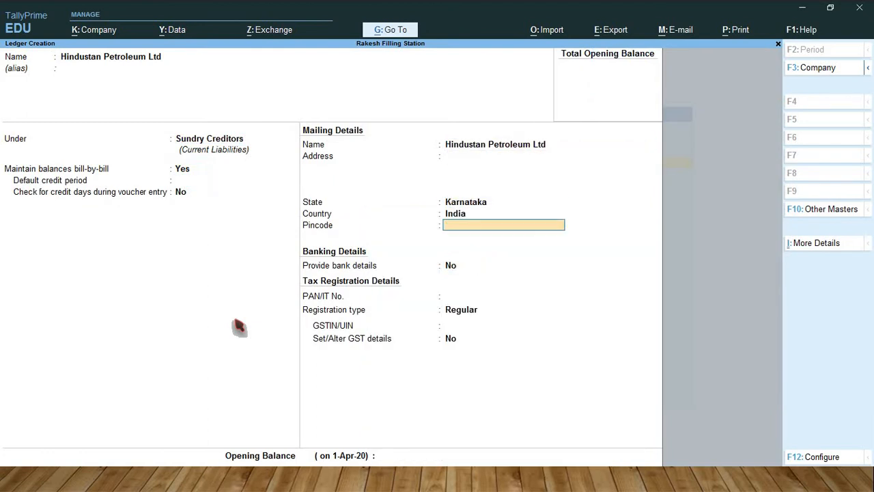
key("Return")
key("Return")
key("Return")
key("Return")
key("Return")
key("Return")
key("Return")
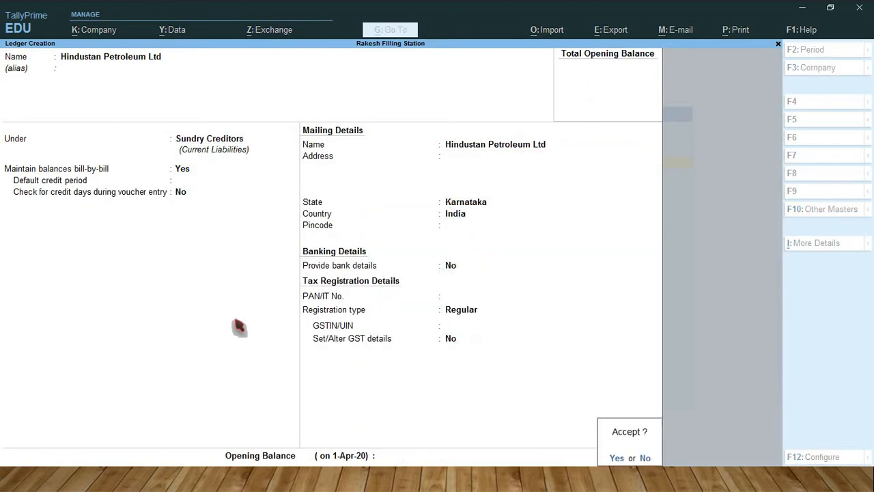
key("Return")
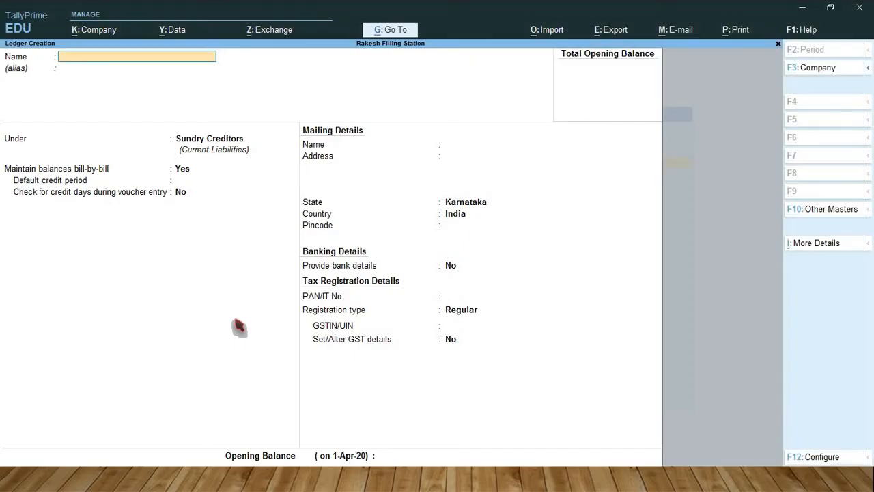
Step: Start a new ledger named PayTM and place it under the Bank Accounts group
type("PayTM")
key("Return")
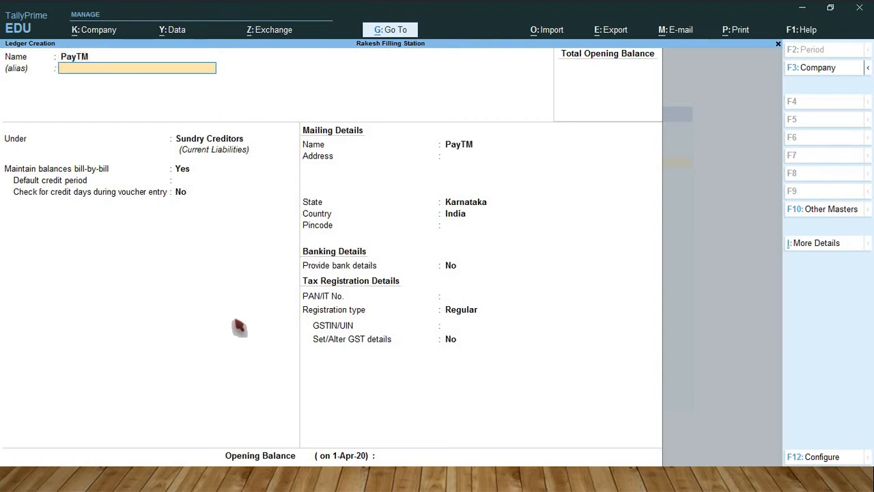
key("Return")
type("B")
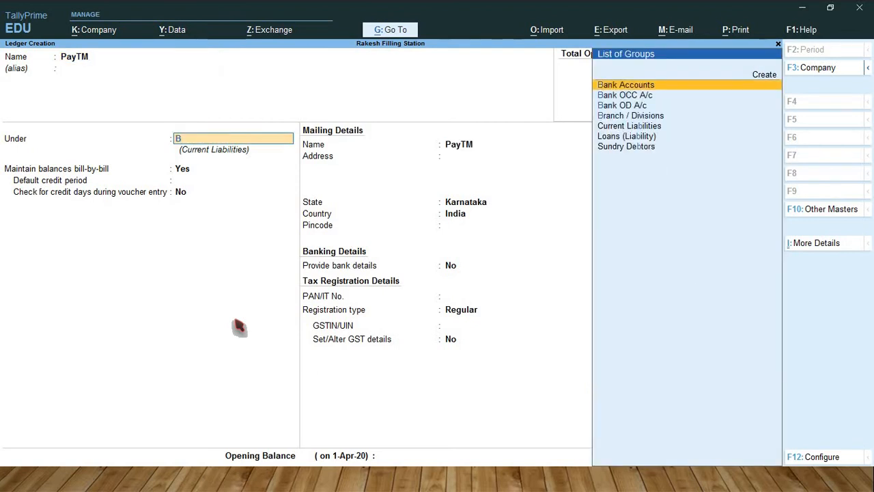
key("Return")
key("Return")
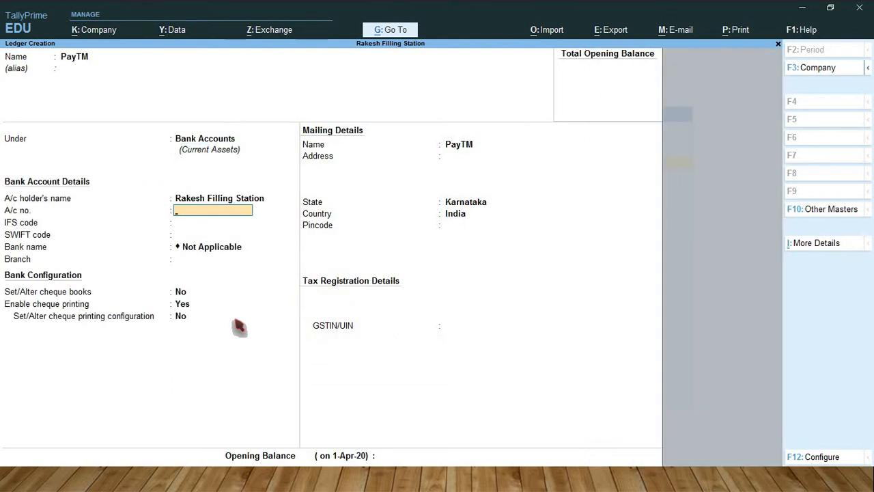
Step: Keep PayTM's bank and mailing details at their defaults, with Karnataka as the state, and save the ledger
key("Return")
key("Return")
key("Return")
key("Return")
key("Return")
key("Return")
key("Return")
key("Return")
key("Return")
key("Return")
key("Return")
key("Return")
key("Return")
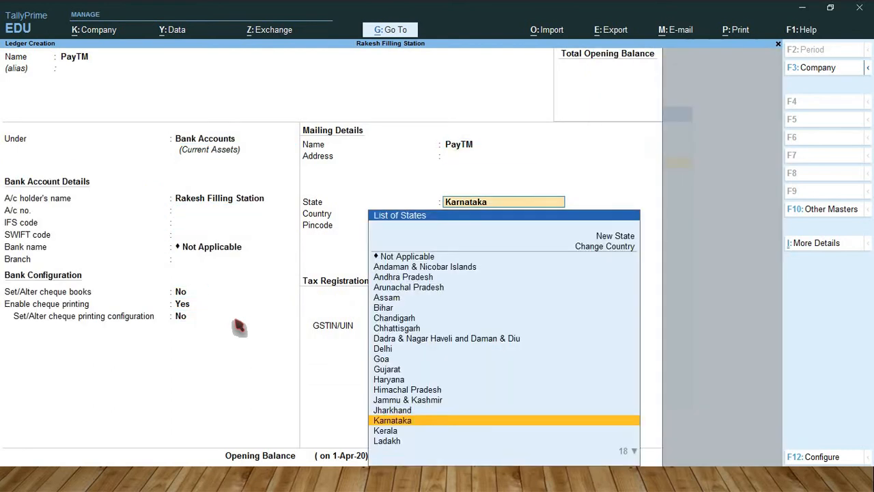
Step: Create a ledger named Google Pay under Bank Accounts with default details and save it
key("Return")
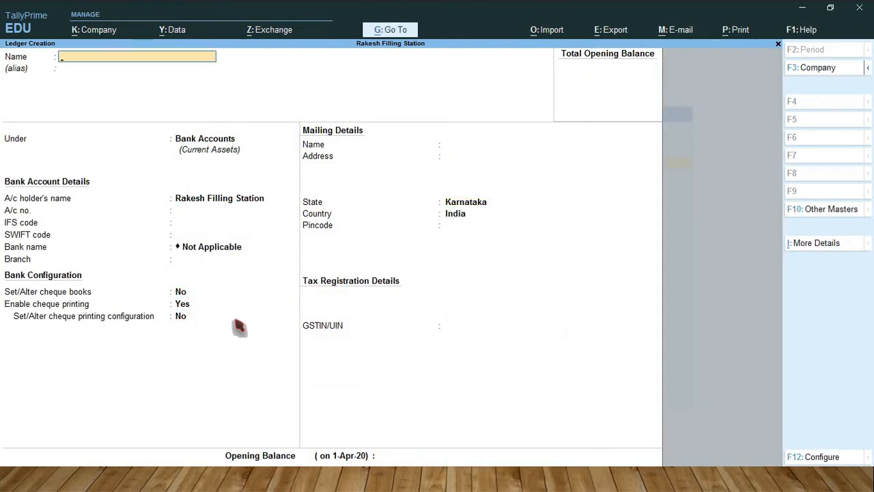
type("Google Pay")
key("Return")
key("Return")
key("Return")
key("Return")
key("Return")
key("Return")
key("Return")
key("Return")
key("Return")
key("Return")
key("Return")
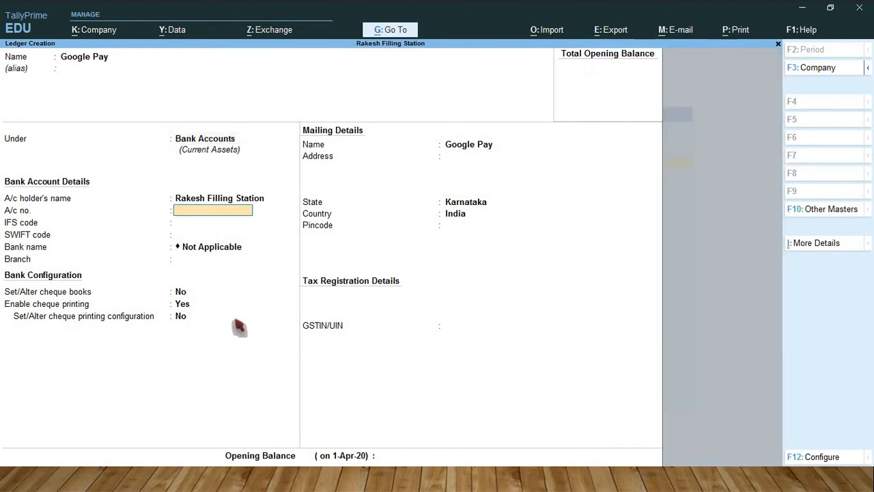
key("Return")
key("Return")
key("Return")
key("Return")
key("Return")
key("Return")
key("Return")
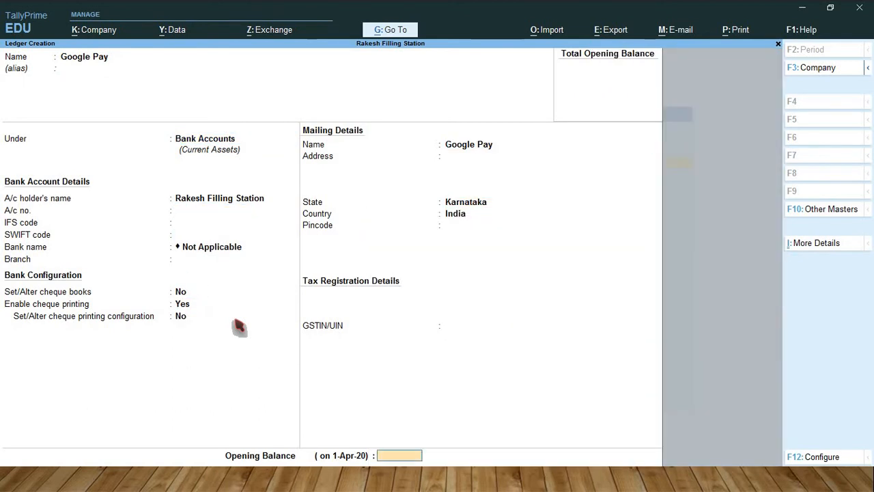
Step: Create a ledger named Phonepay under Bank Accounts with default details and save it
type("P")
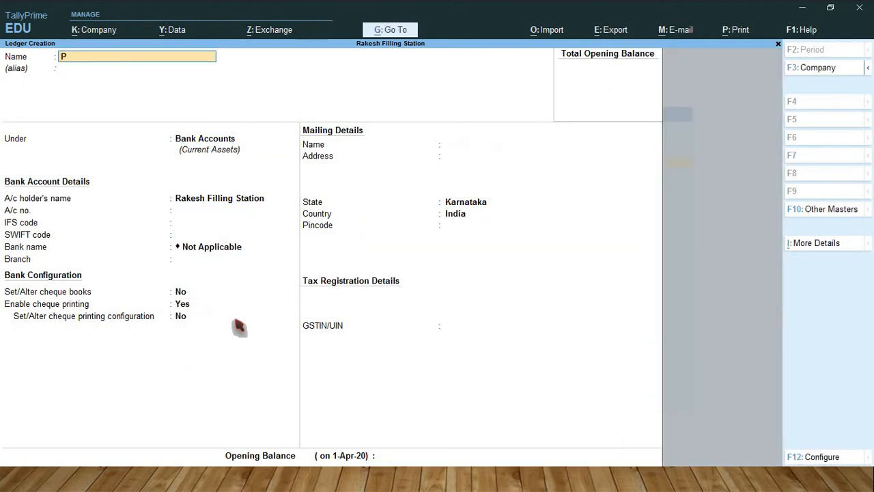
type("honepay")
key("Return")
key("Return")
key("Return")
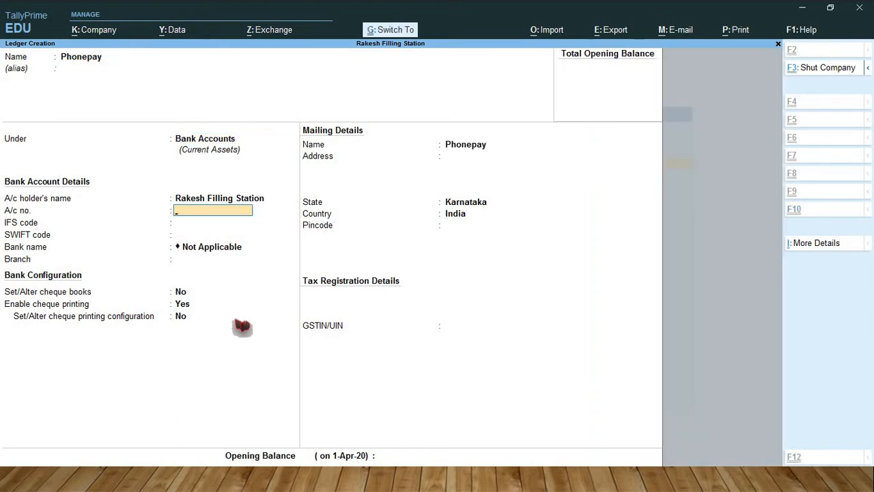
key("ctrl+a")
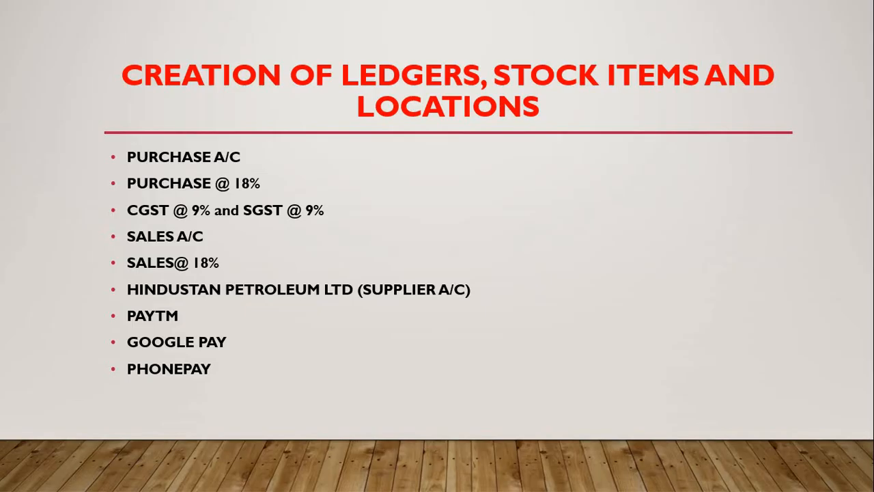
Step: Check the next ledgers in the presentation, then create and save a Credit Card ledger under Bank Accounts in TallyPrime
key("Right")
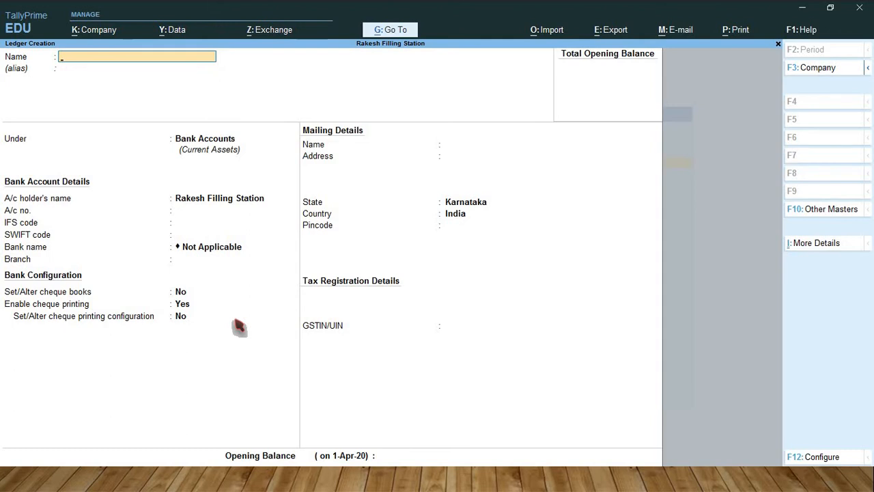
type("Credit Card")
key("Return")
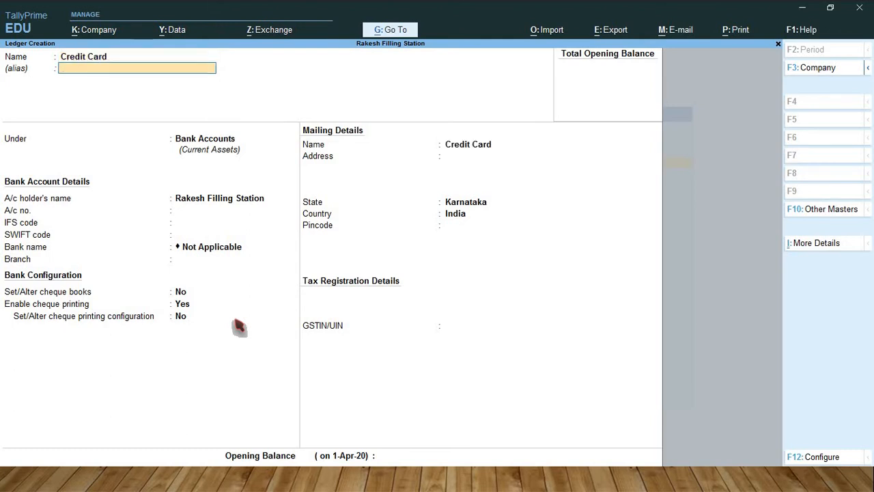
key("ctrl+a")
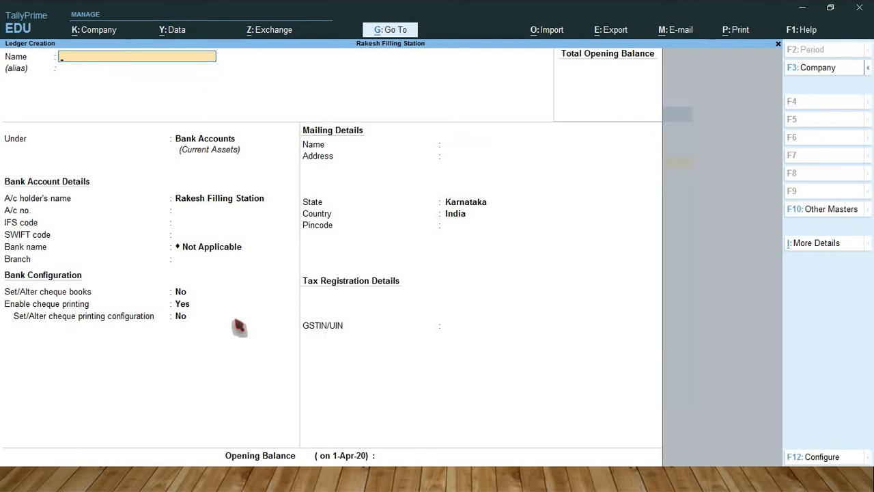
Step: Create a ledger named Debit Card under Bank Accounts with default details and save it
type("De")
type("bit Card")
key("ctrl")
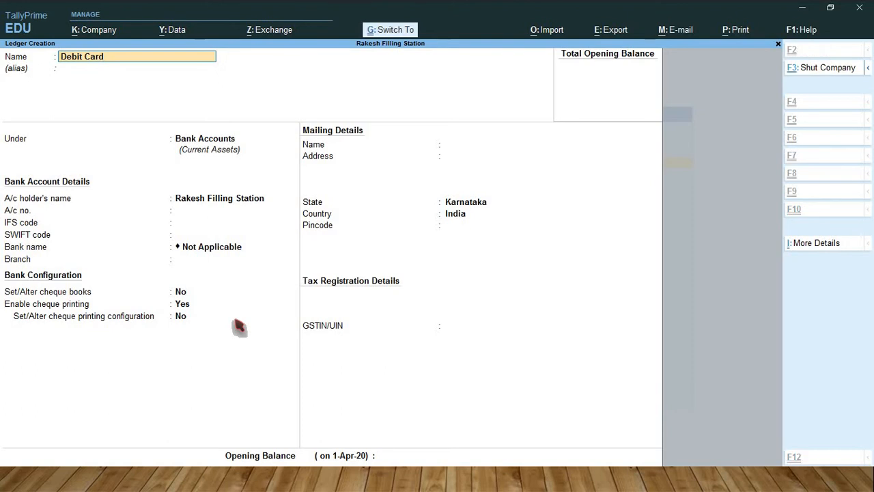
key("ctrl+a")
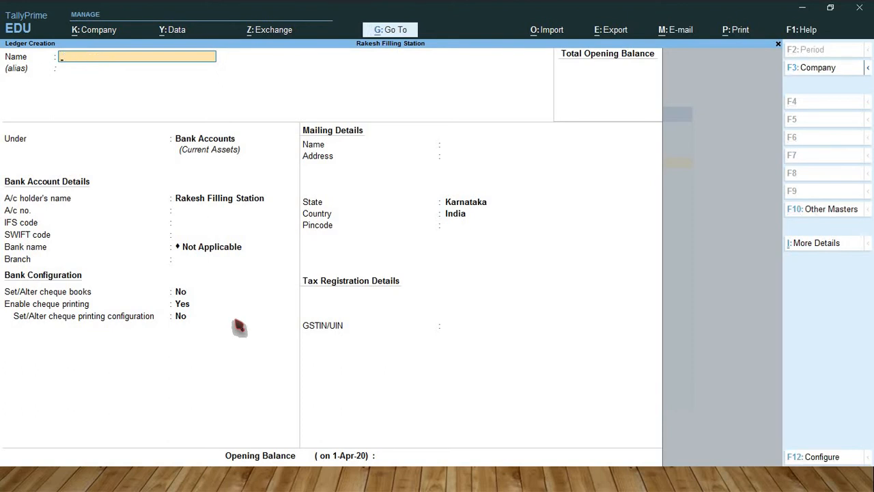
Step: Start a new ledger named Canara Bank under Bank Accounts, keeping the default account holder's name
key("alt")
type("Canara bank")
key("Return")
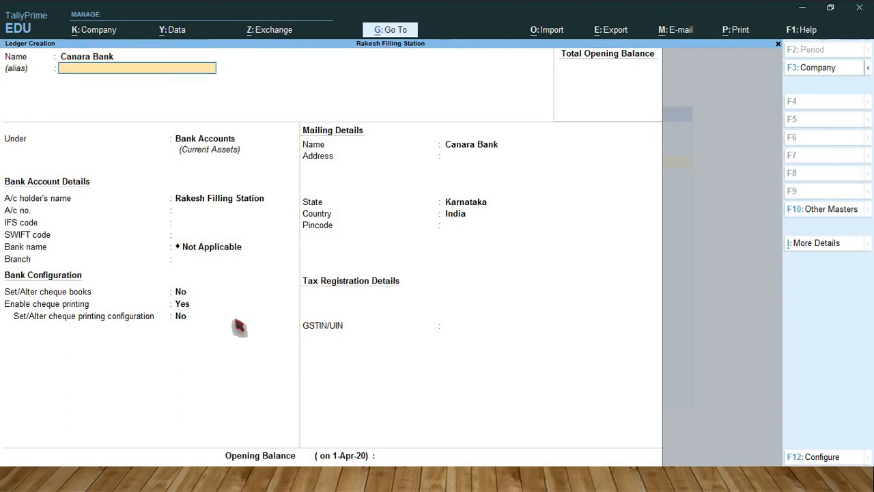
key("Return")
key("Return")
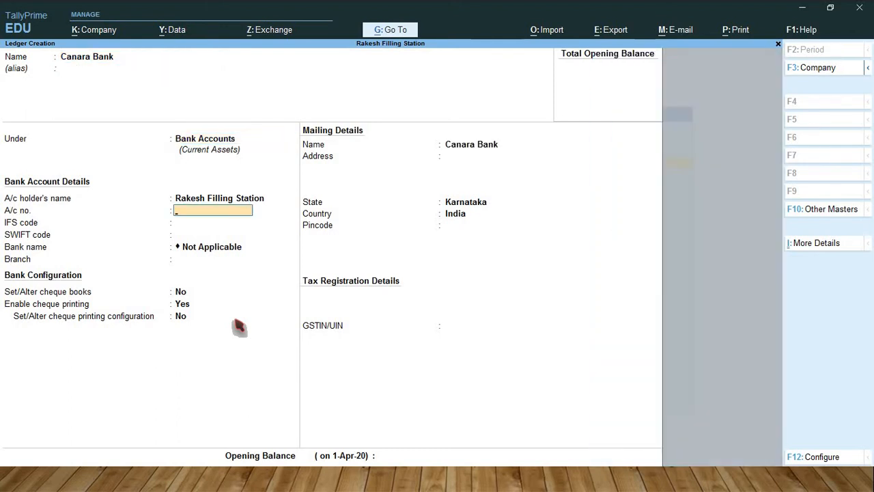
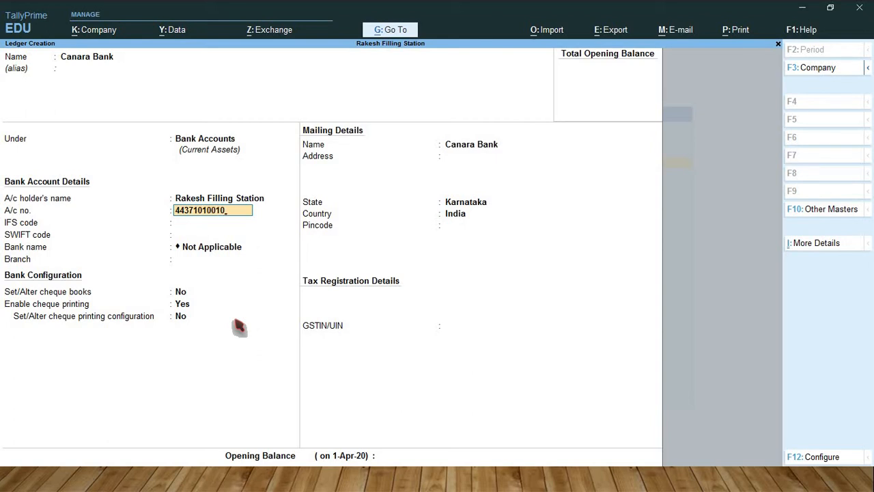
Step: Enter the bank account number for the Canara Bank ledger
key("Return")
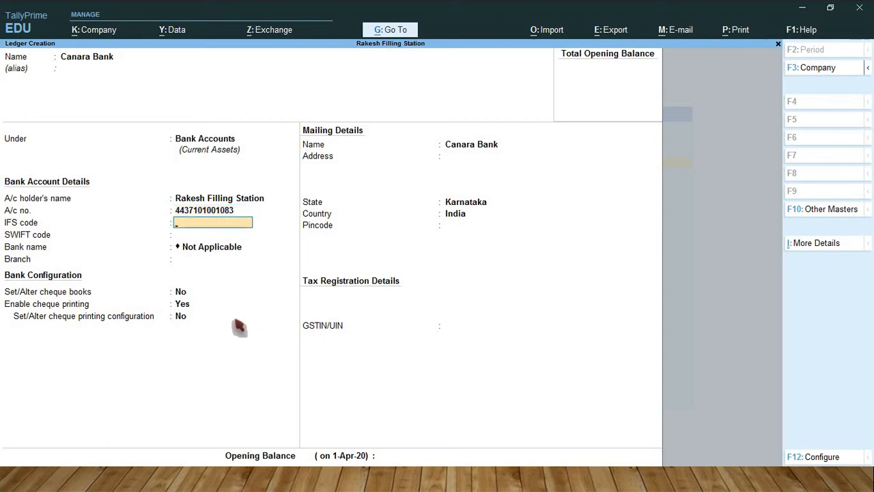
Step: Enter CNRB0004437 as the IFS code of the Canara Bank ledger, keep the remaining defaults and save it
type("CNRB000443")
key("Return")
key("Return")
key("Return")
key("Return")
key("Return")
key("Return")
key("Return")
key("Return")
key("Return")
key("Return")
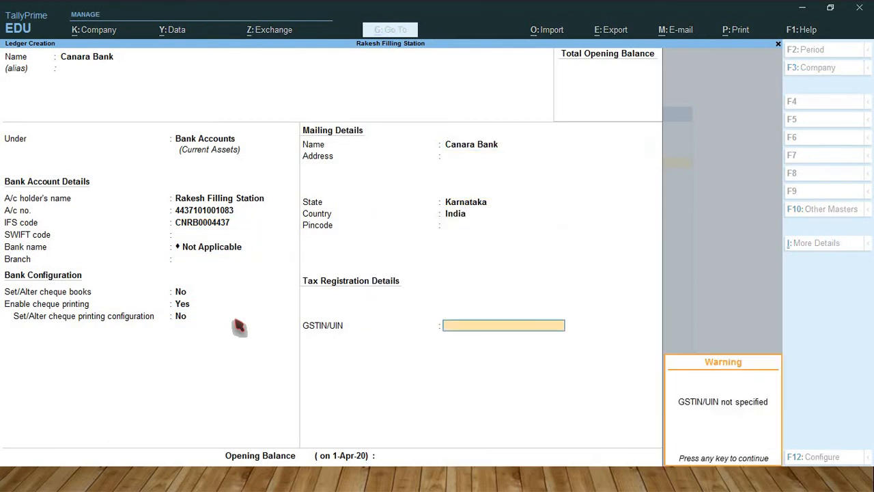
key("Return")
key("Return")
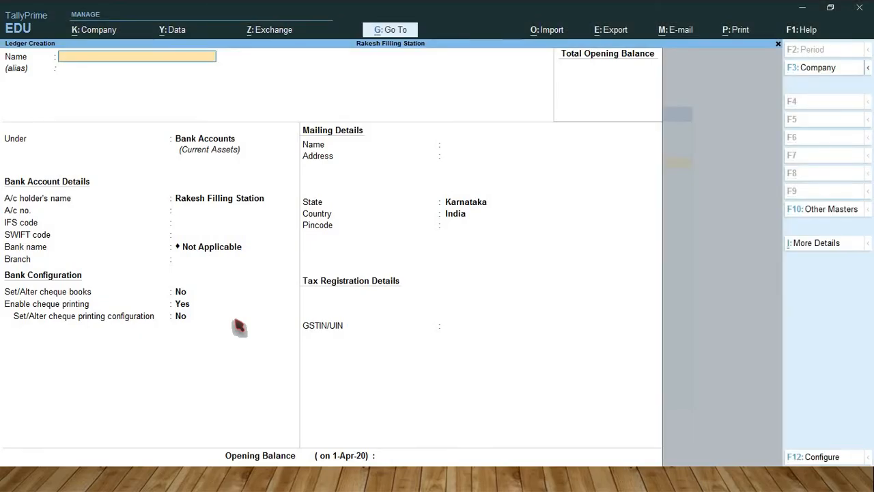
Step: Start a new simple unit of measure with the symbol Ltr and the formal name Litre
key("Escape")
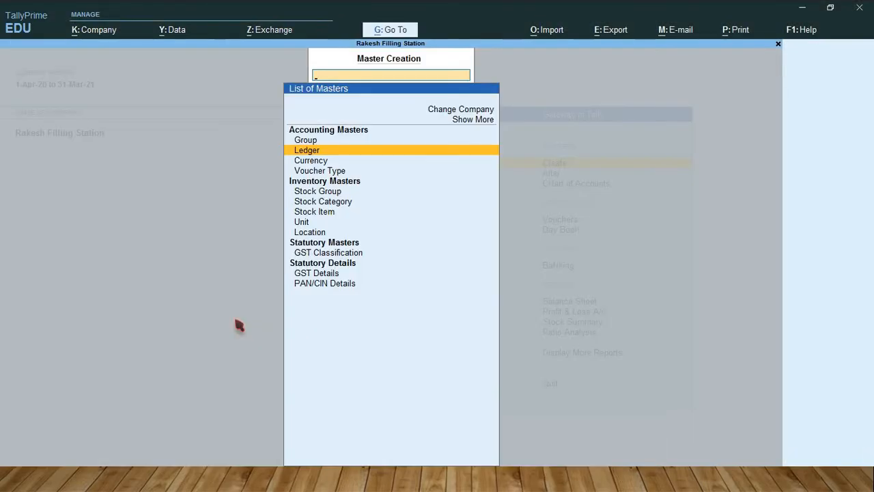
key("Down")
key("Down")
key("Down")
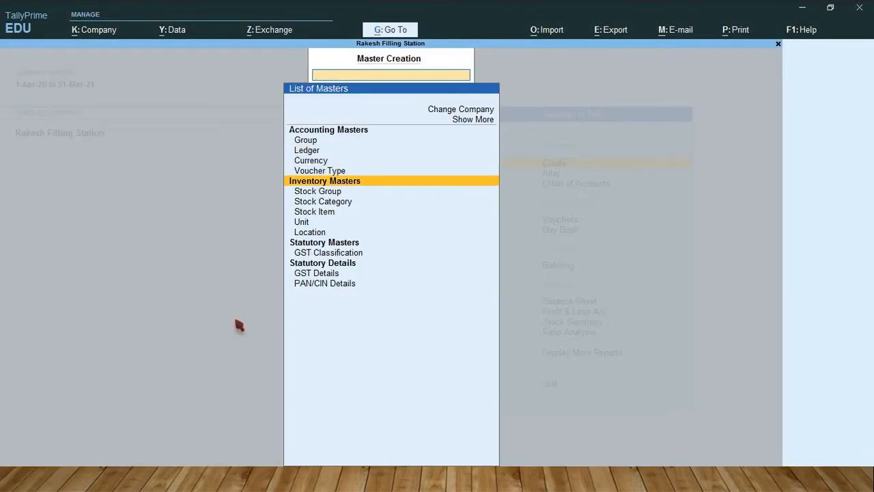
key("Down")
key("Down")
key("Down")
key("Down")
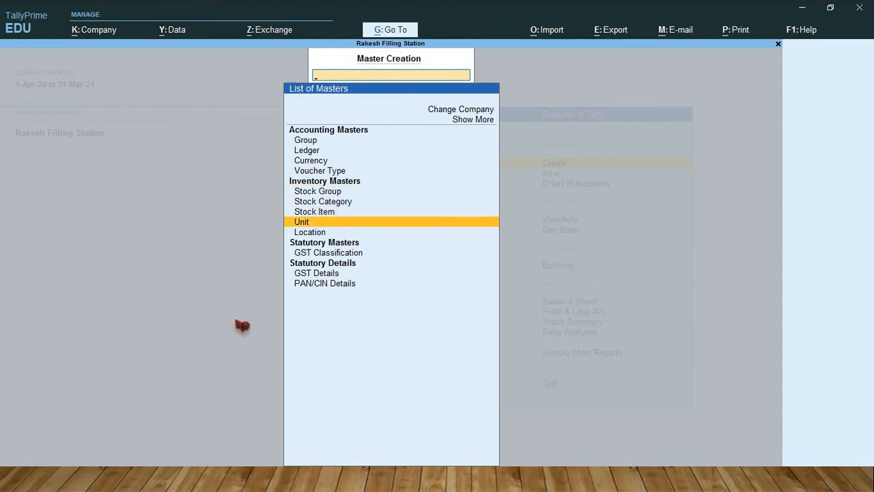
key("Return")
type("Ltr")
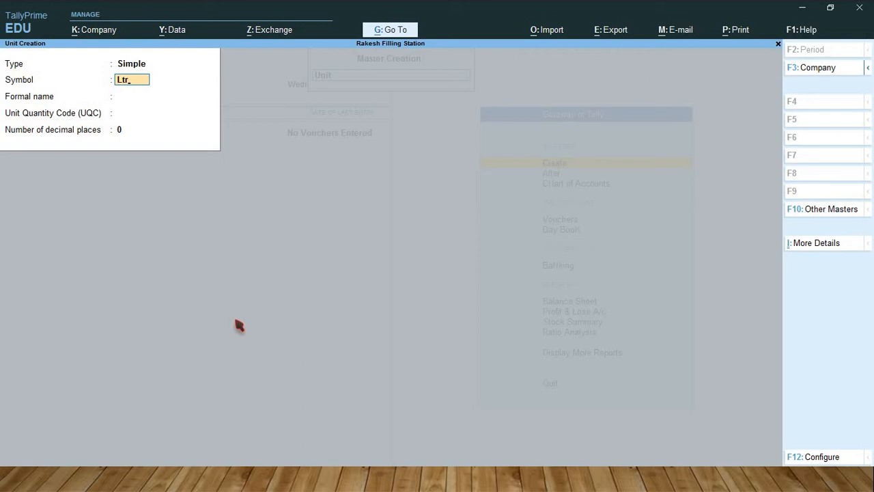
key("Return")
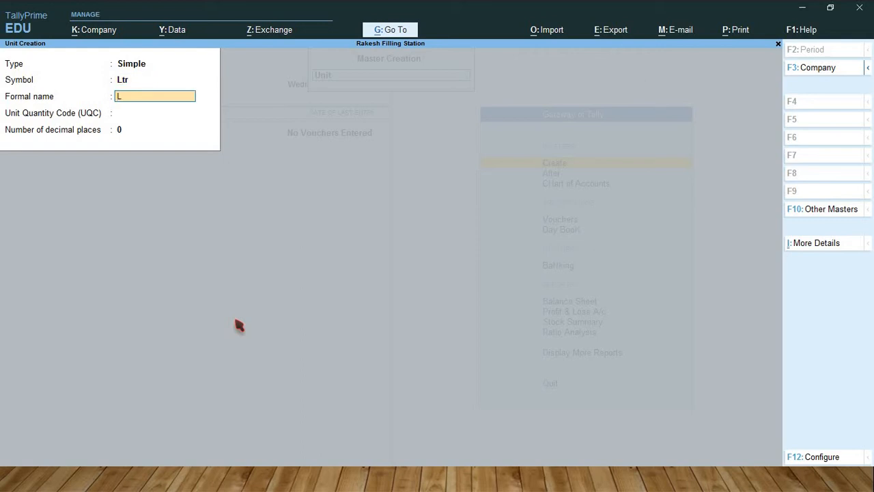
type("Litre")
key("Return")
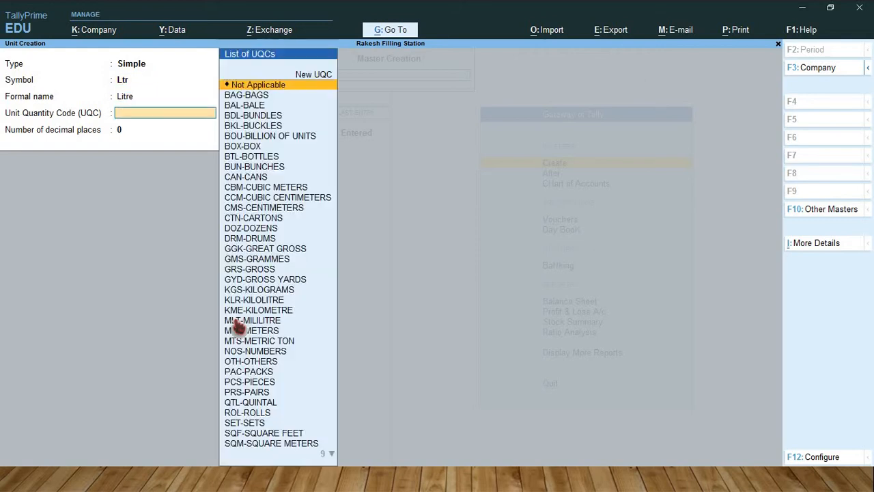
Step: Assign the KLR-KILOLITRE unit quantity code to the Ltr unit, keep 0 decimal places and save it
type("kl")
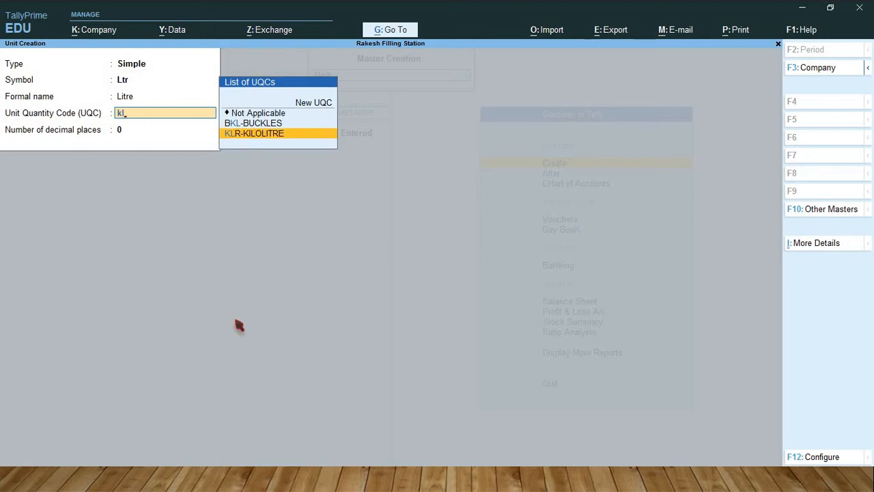
key("Return")
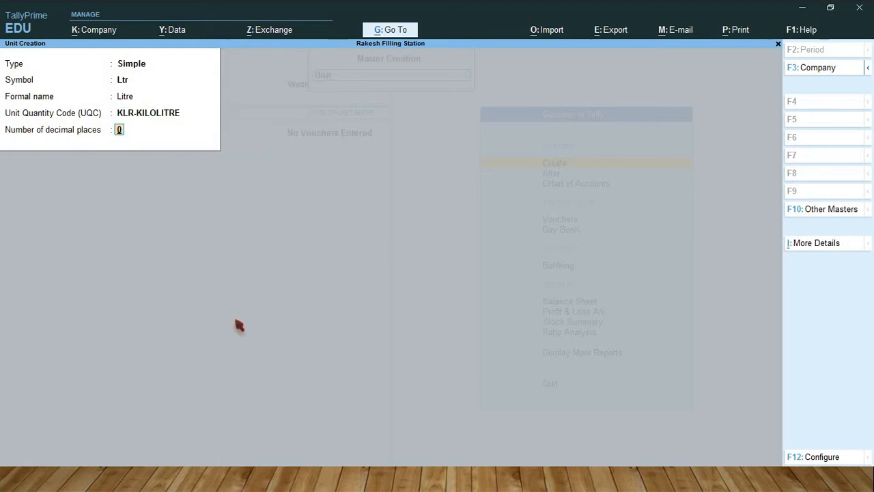
key("Return")
key("Return")
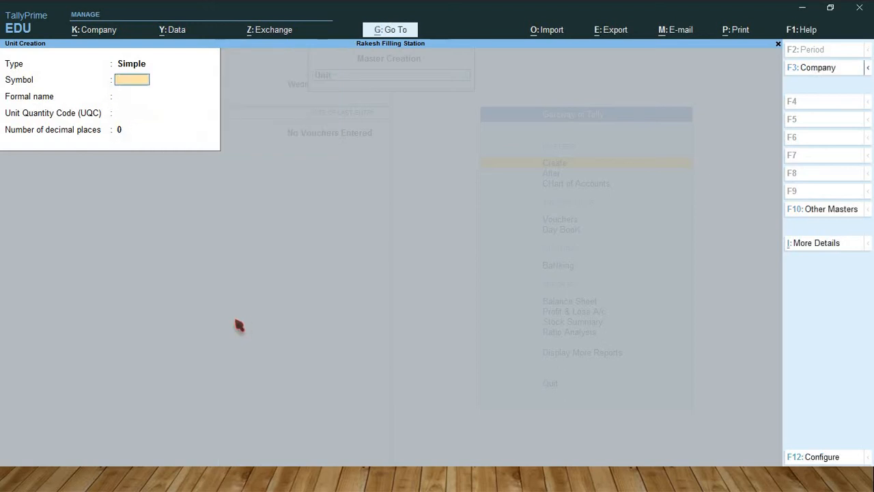
key("Escape")
key("Return")
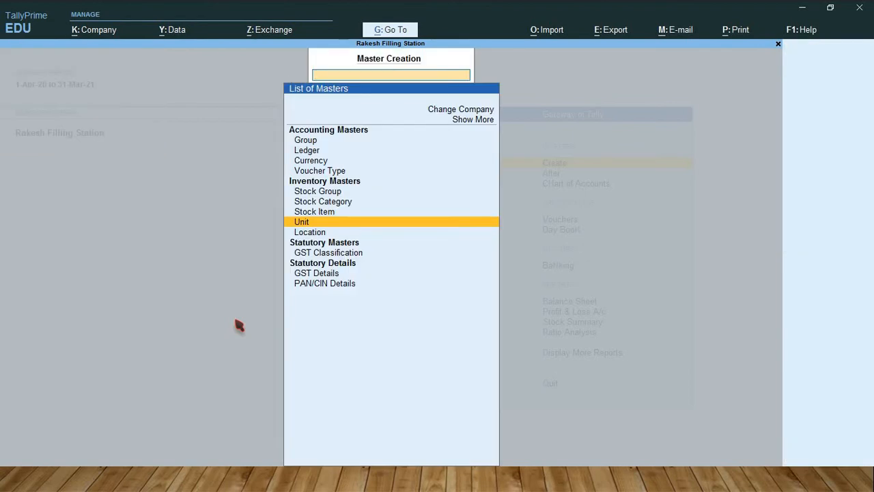
Step: Start a new stock item named Petrol under Primary, measured in Ltr, with GST kept as applicable
key("Up")
key("Return")
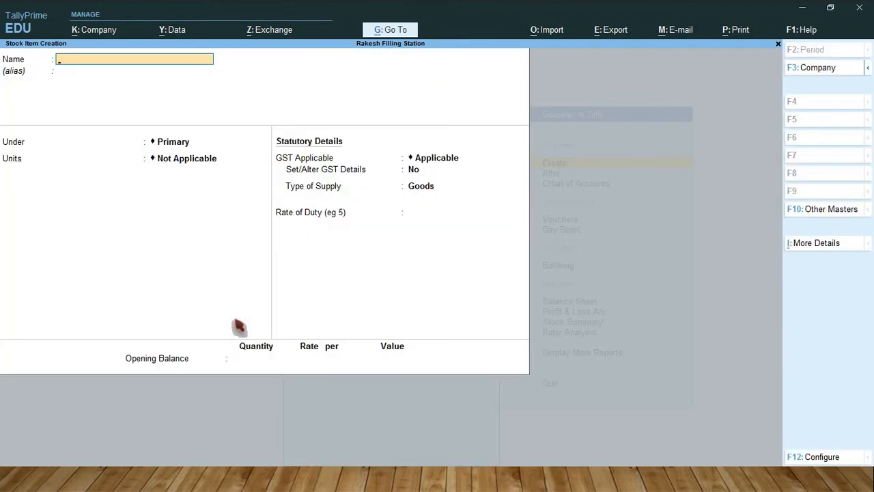
type("Petrol")
key("Return")
key("Return")
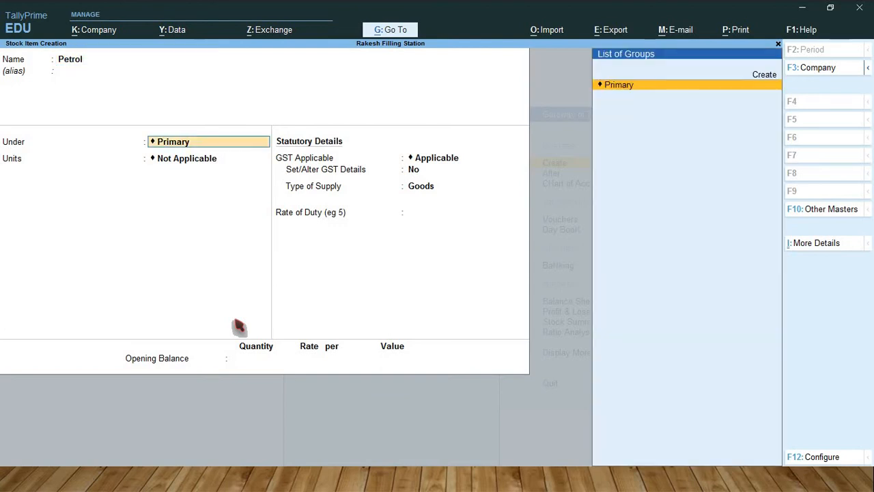
key("Return")
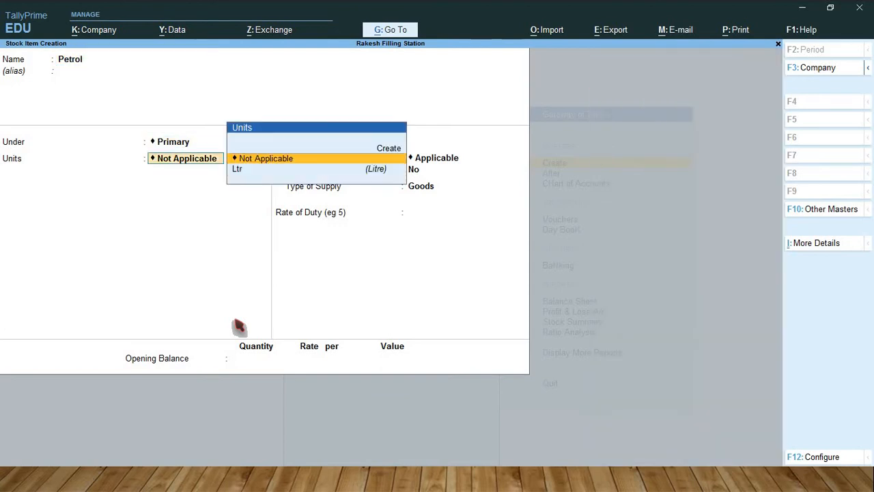
key("Down")
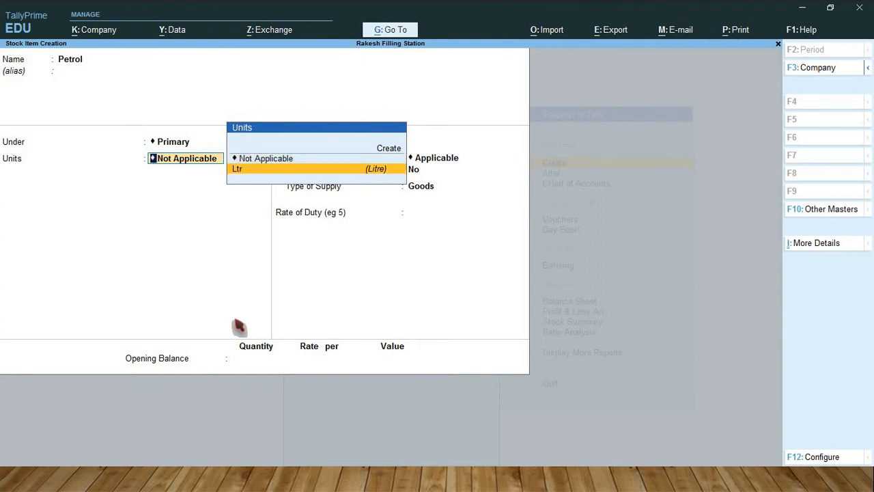
key("Return")
Step: Set Petrol's GST details with the description Petrol, HSN/SAC 2710 and non-GST goods set to Yes
key("Return")
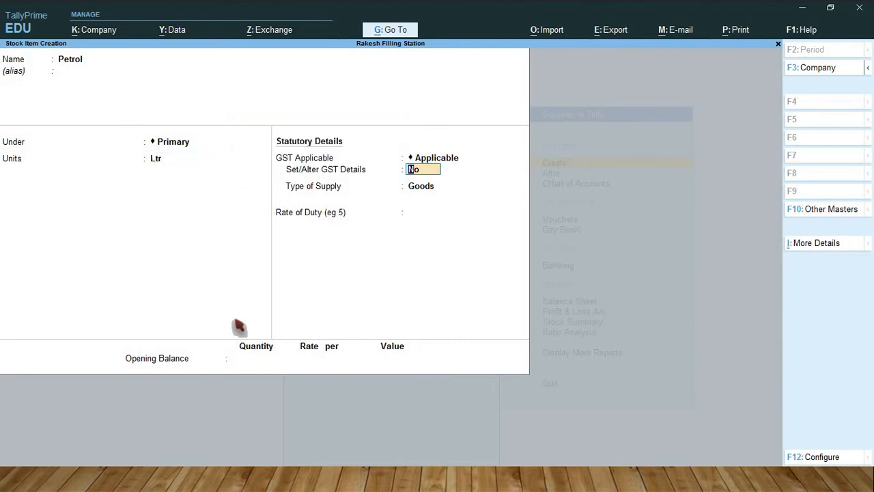
type("y")
key("Return")
key("Return")
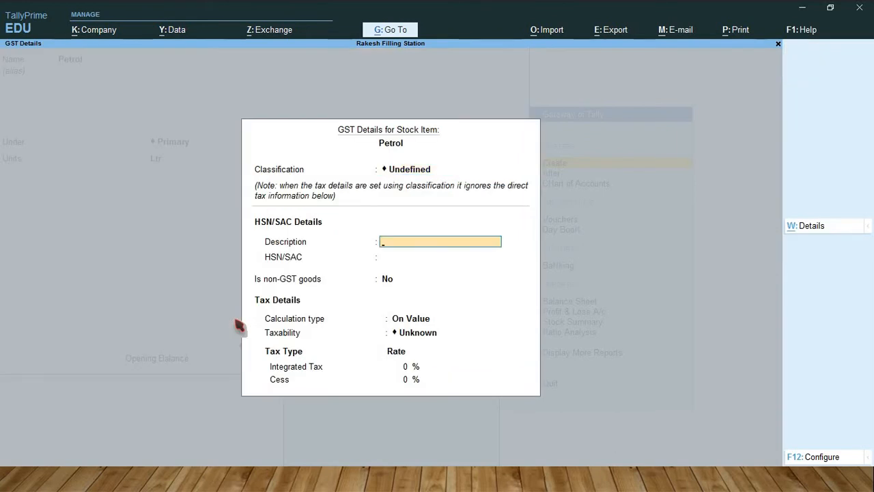
type("Petrol")
key("Return")
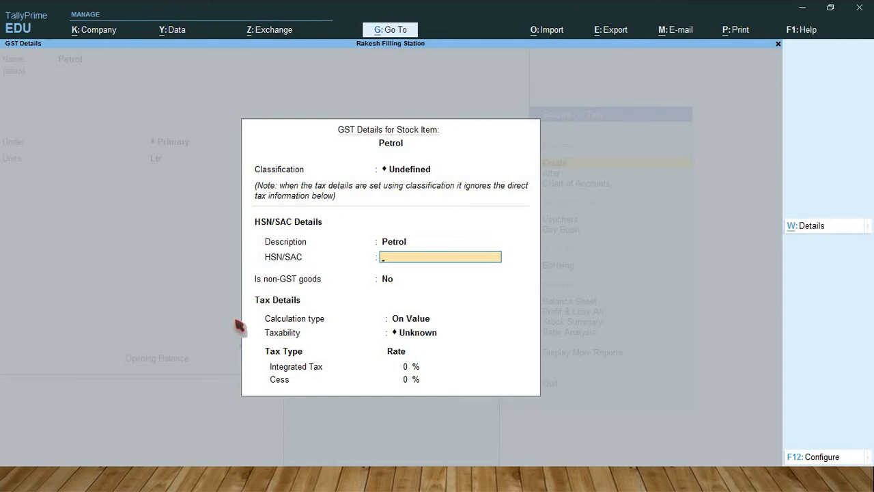
type("2710")
key("Return")
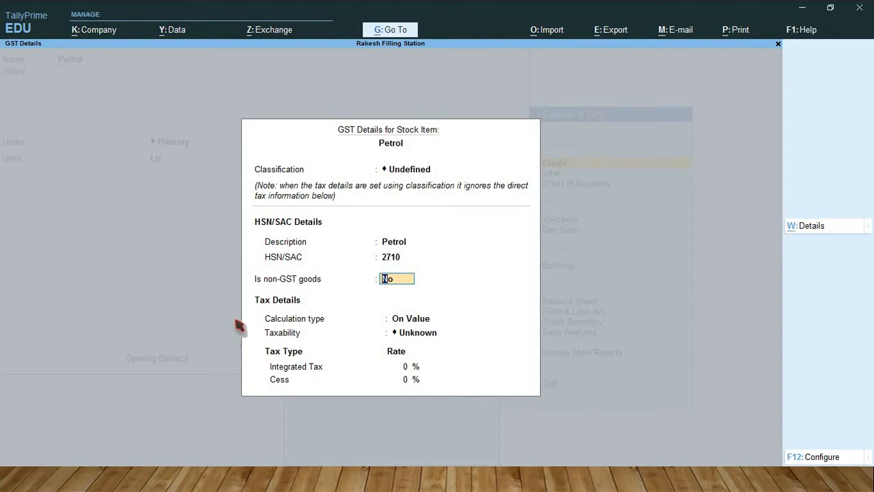
type("y")
key("Return")
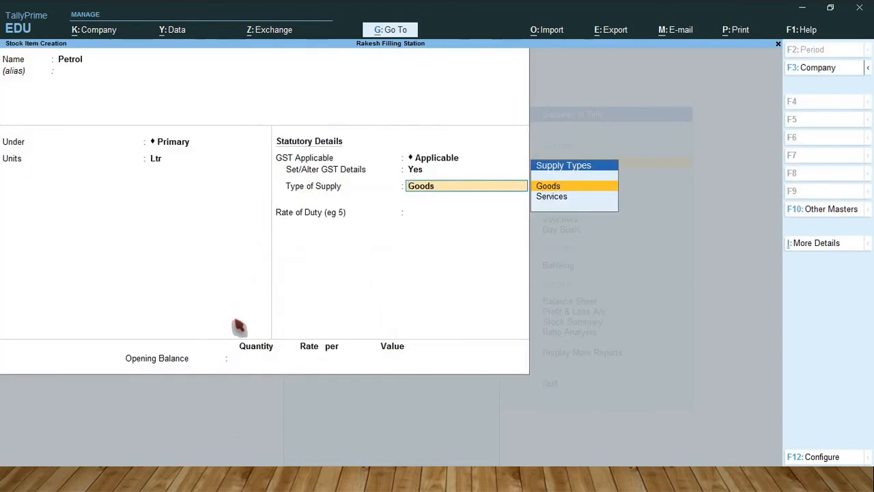
Step: Keep Goods as Petrol's type of supply and save the stock item without an opening balance
key("Return")
key("Return")
key("Return")
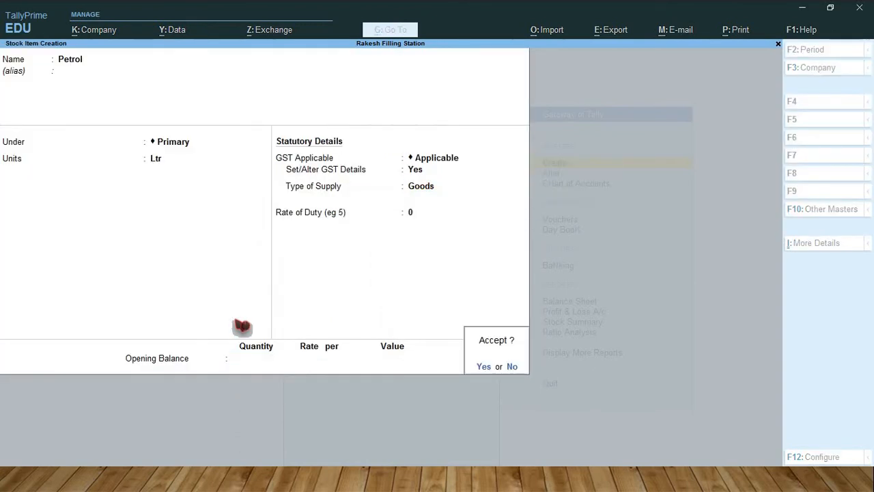
key("Return")
Step: Start a new stock item named Diesel under Primary, measured in Ltr, with GST kept as applicable
type("Diesel")
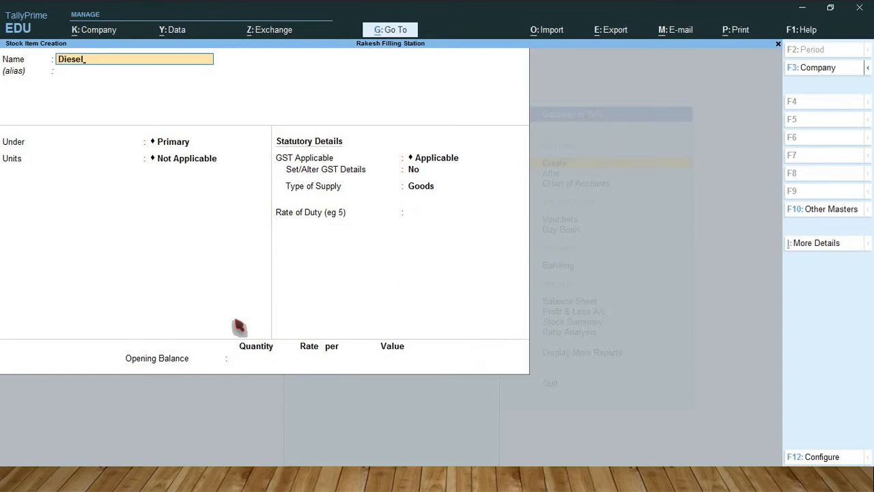
key("Return")
key("Return")
key("Return")
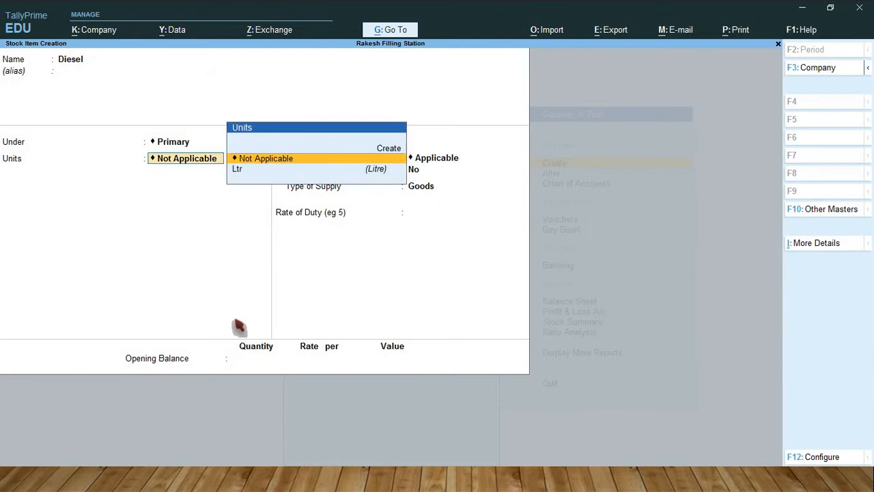
key("Down")
Step: Set Diesel's GST details with the description Diesel, HSN/SAC 2710 and non-GST goods set to Yes
key("Return")
key("Return")
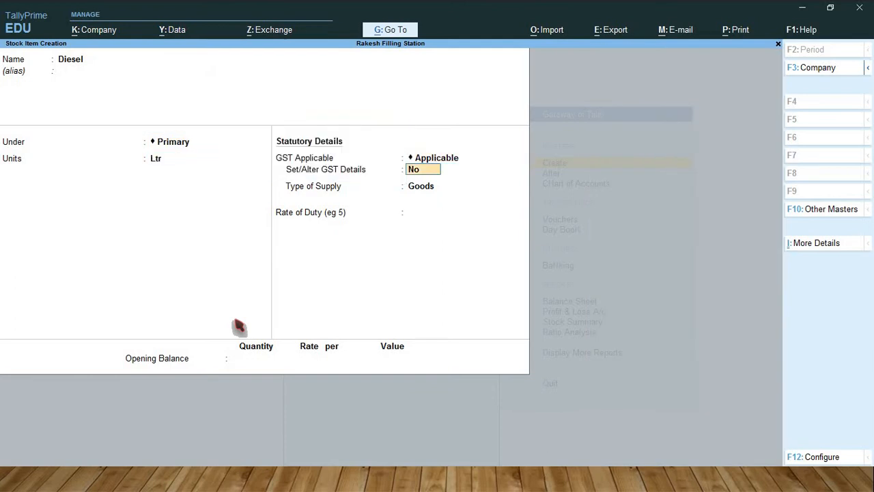
key("y")
key("Return")
key("Return")
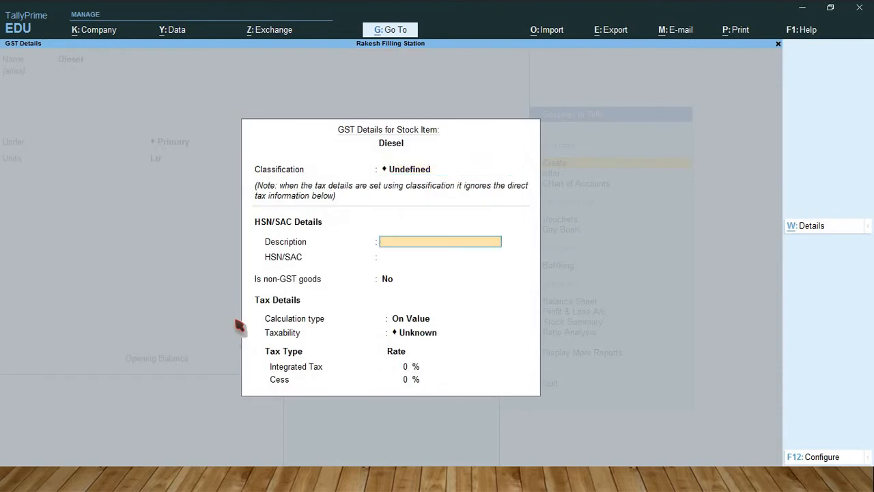
type("Diesel")
key("Return")
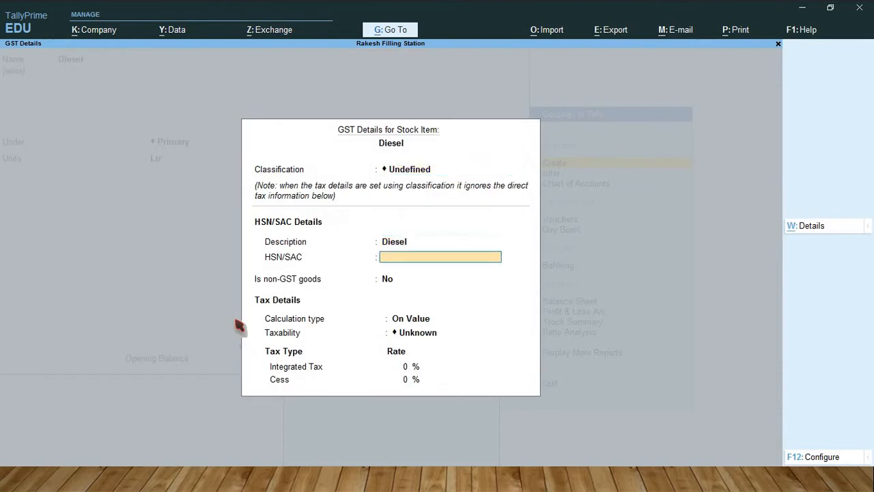
type("2710")
key("Return")
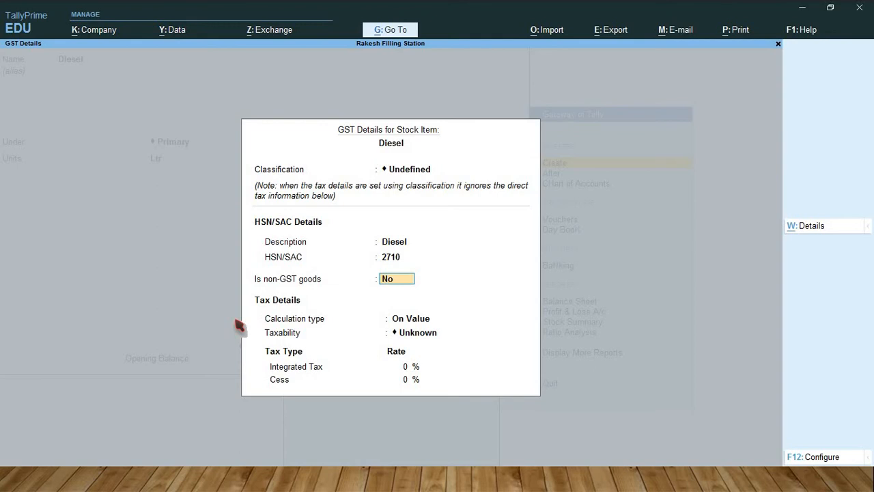
type("y")
key("Return")
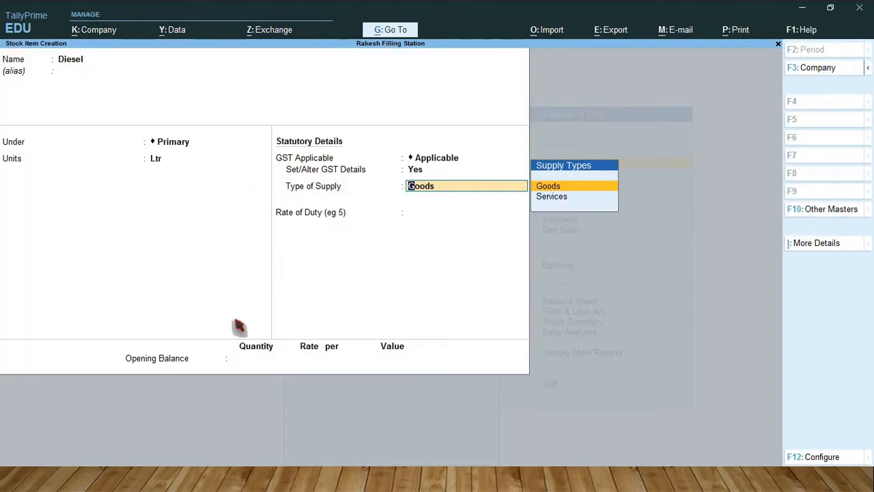
Step: Keep Goods as Diesel's type of supply and save the stock item without an opening balance
key("Return")
key("Return")
key("Return")
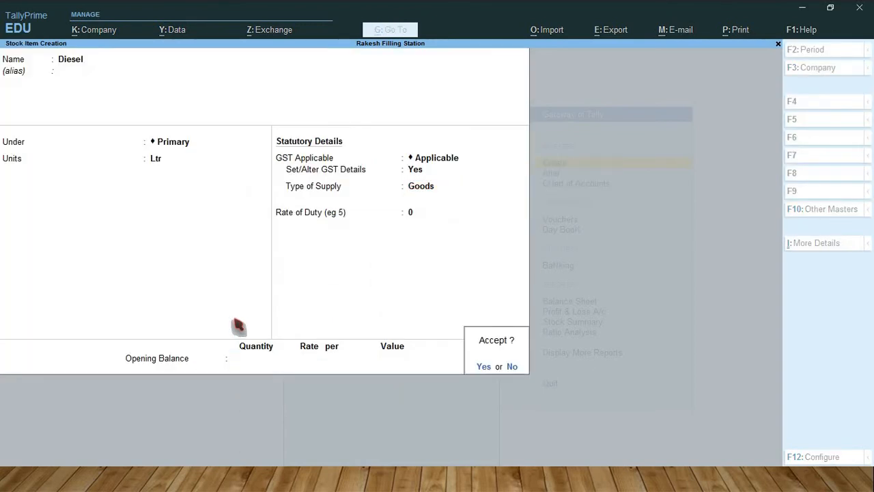
key("Return")
Step: Start a new stock item named Lubricant Oil under Primary, measured in Ltr, with GST kept as applicable
type("Lu")
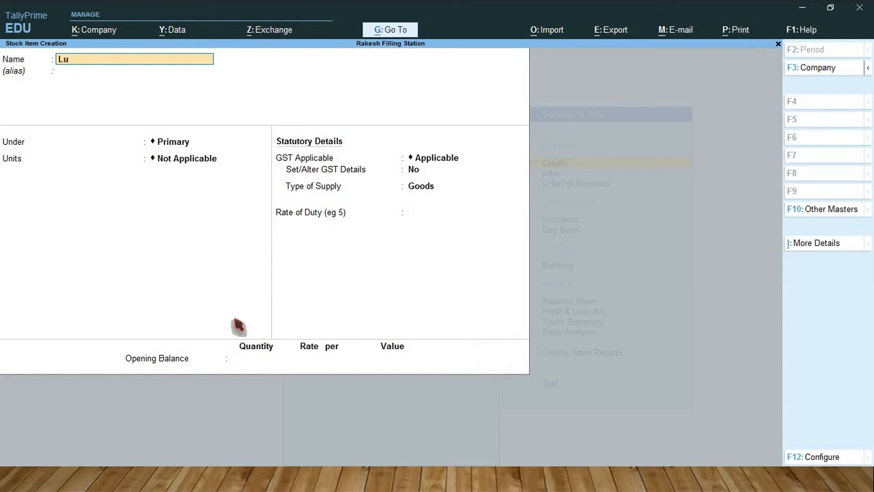
type("bricant Oil")
key("Return")
key("Return")
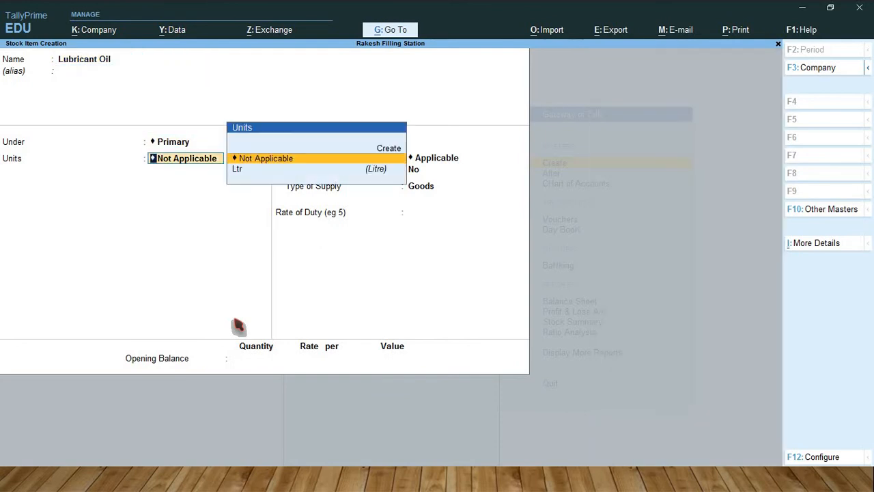
key("Down")
key("Return")
key("Return")
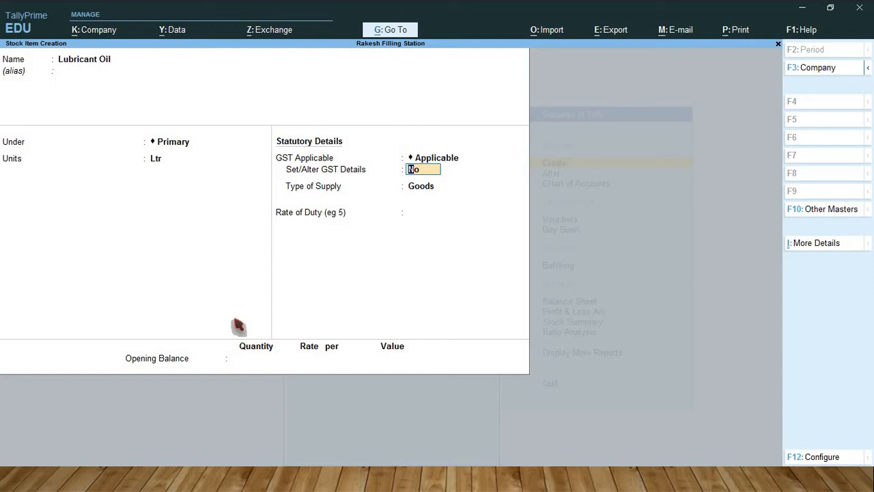
Step: Set Lubricant Oil's GST details with the description Lubricant Oil, HSN/SAC 2710 and non-GST goods set to Yes
type("y")
key("Return")
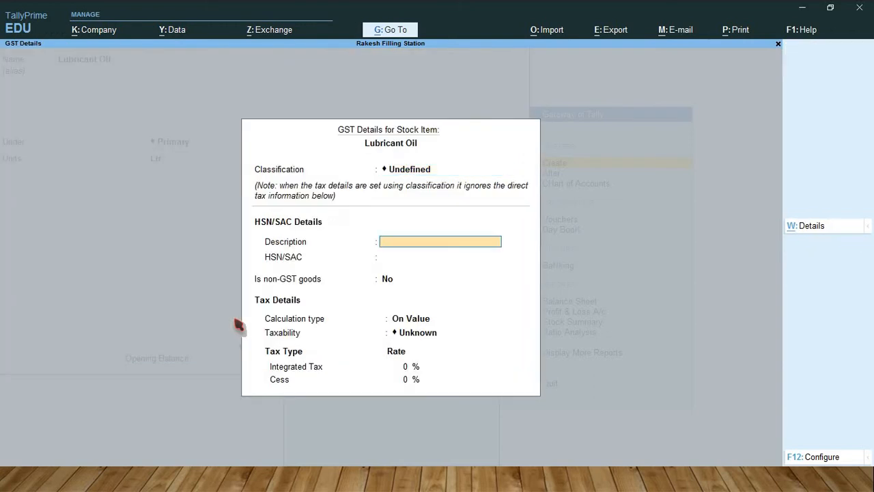
type("Lubricant Oil")
key("Return")
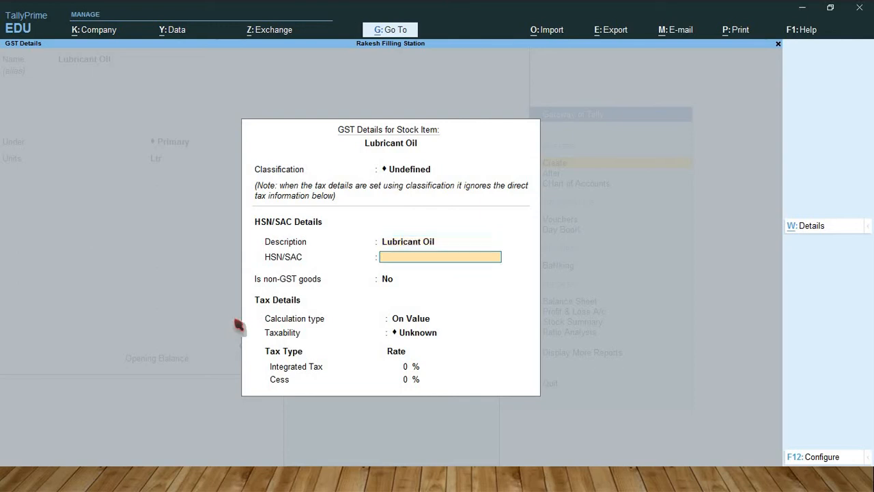
type("2710")
key("Return")
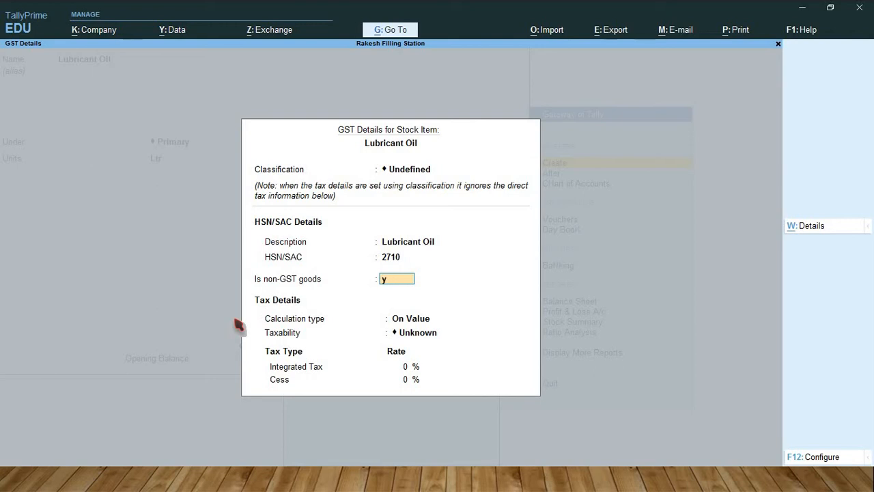
key("ctrl+a")
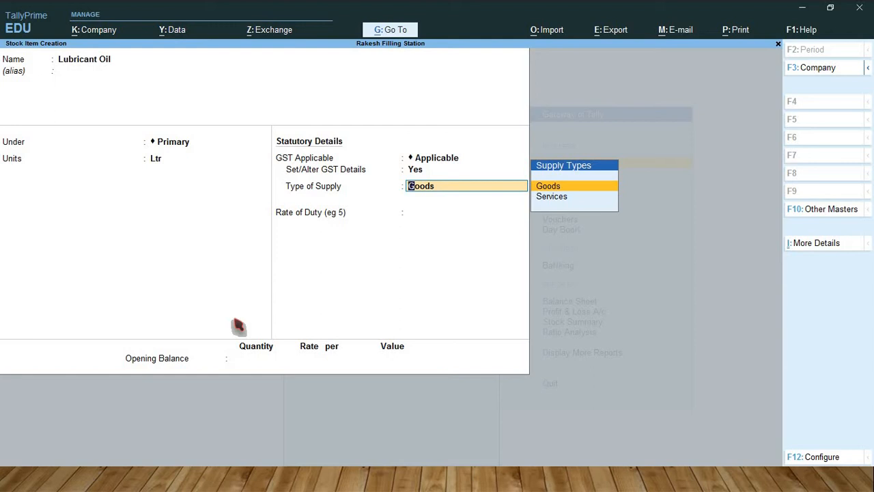
Step: Reopen Lubricant Oil's GST details and set non-GST goods to No, keeping its classification, description and HSN/SAC
key("BackSpace")
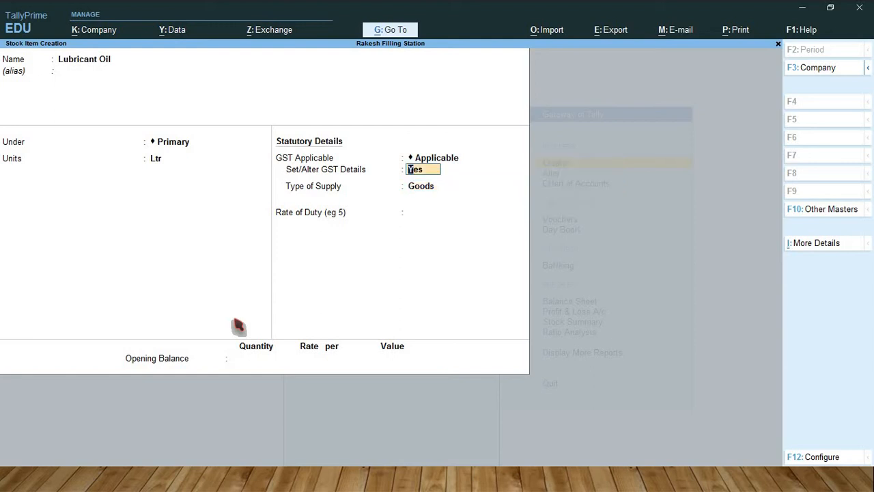
key("Return")
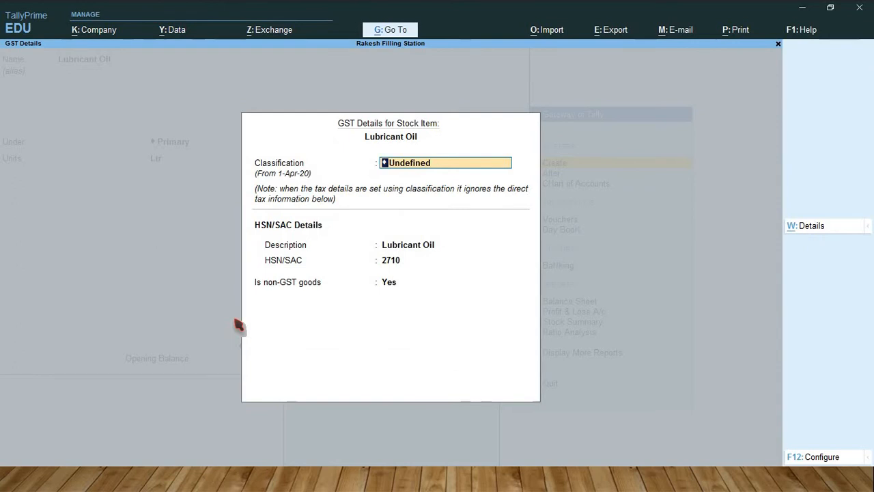
key("Return")
key("Return")
key("Return")
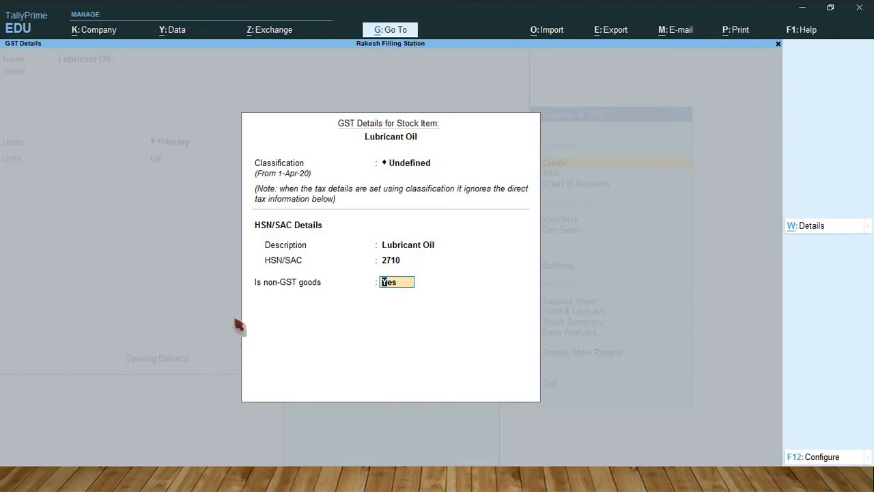
type("n")
key("Return")
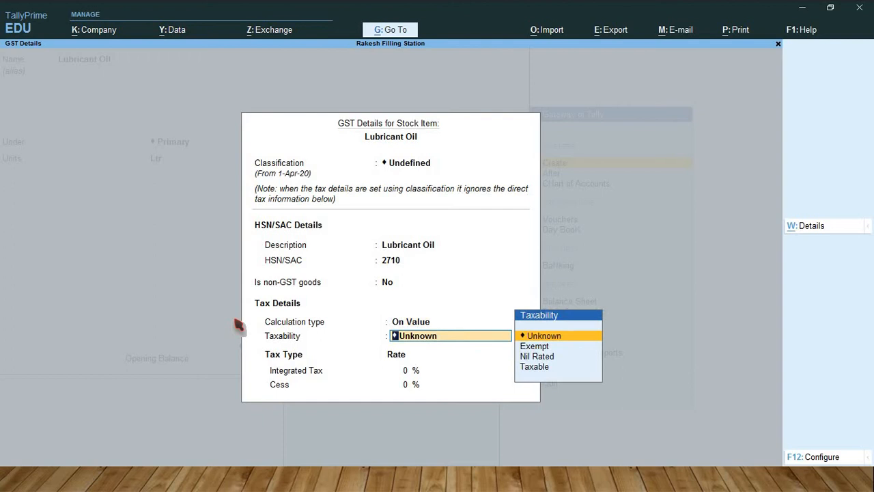
Step: Set Lubricant Oil's taxability to Taxable with 18% integrated tax, and accept the GST details as applicable from 1-Apr-20
key("Down")
key("Down")
key("Down")
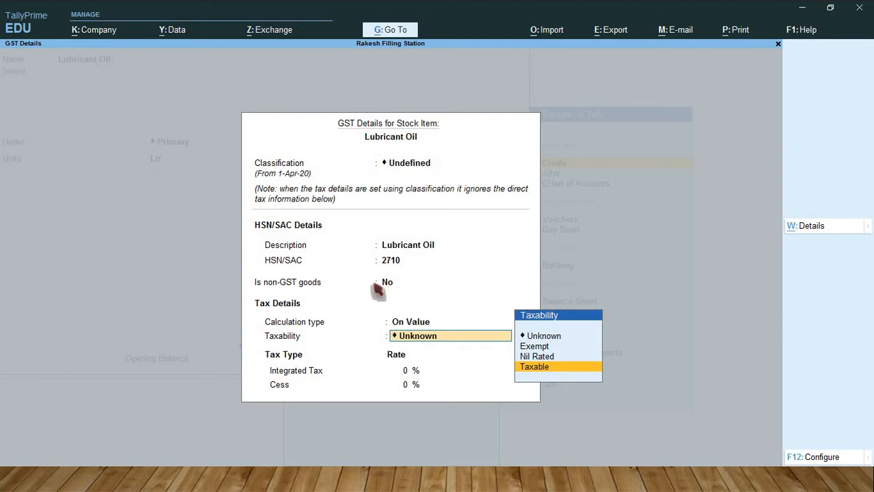
key("Return")
type("18")
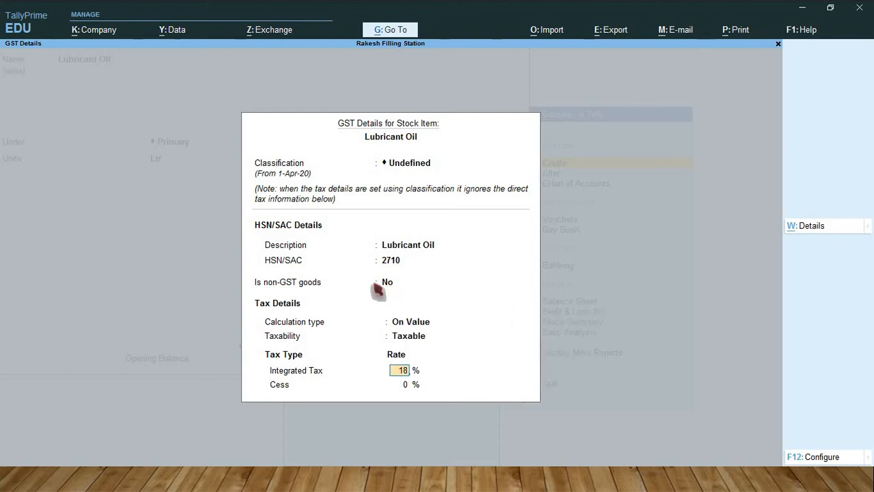
key("Return")
key("Return")
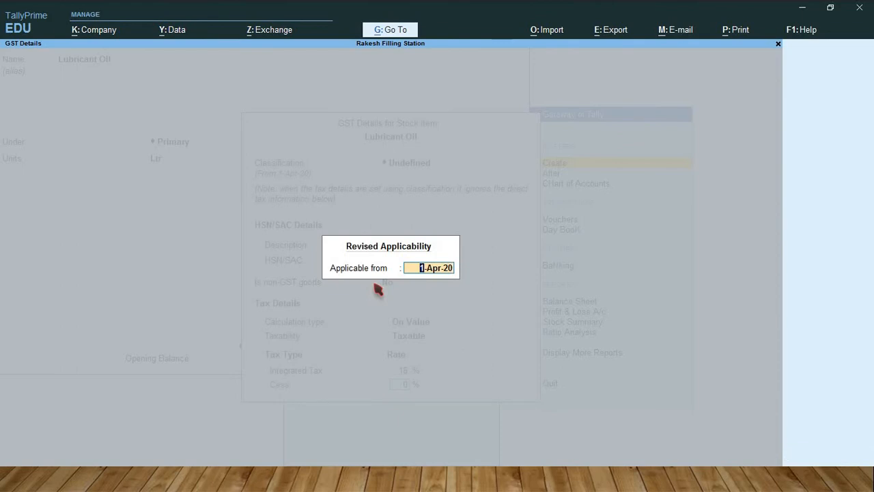
key("Return")
Step: Save the Lubricant Oil stock item with the rate of duty and opening balance left blank, and leave stock item creation
key("Return")
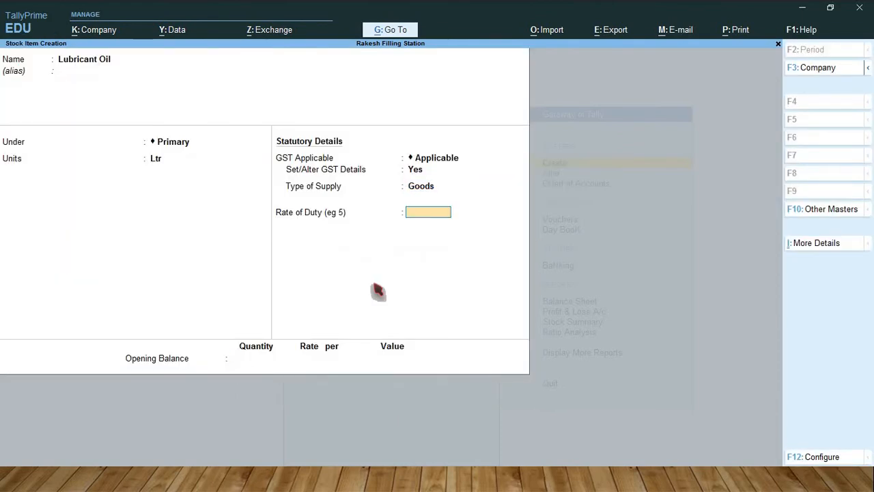
key("Return")
key("Return")
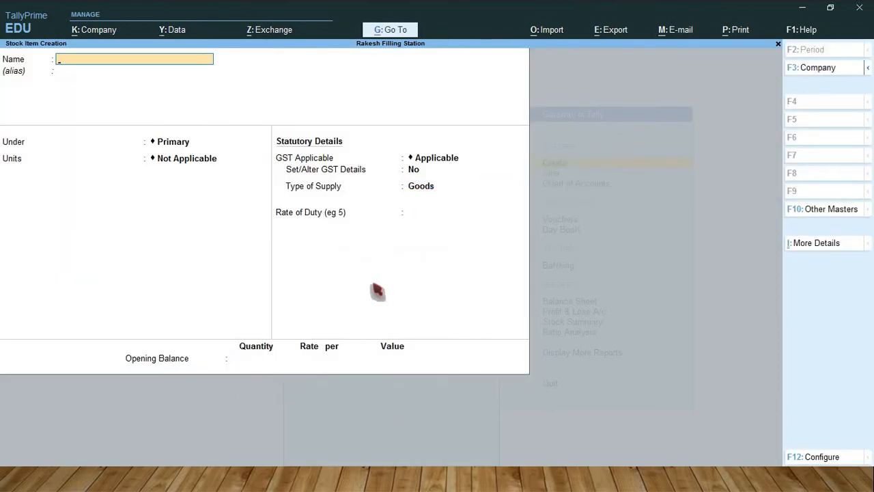
key("Escape")
key("Return")
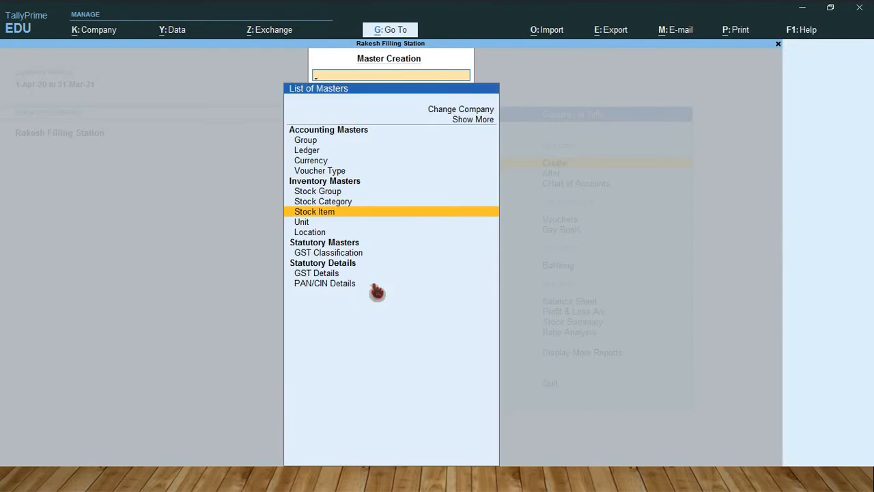
Step: Create a new location named Tank 1 under Primary, without altering the default Main Location
key("Down")
key("Down")
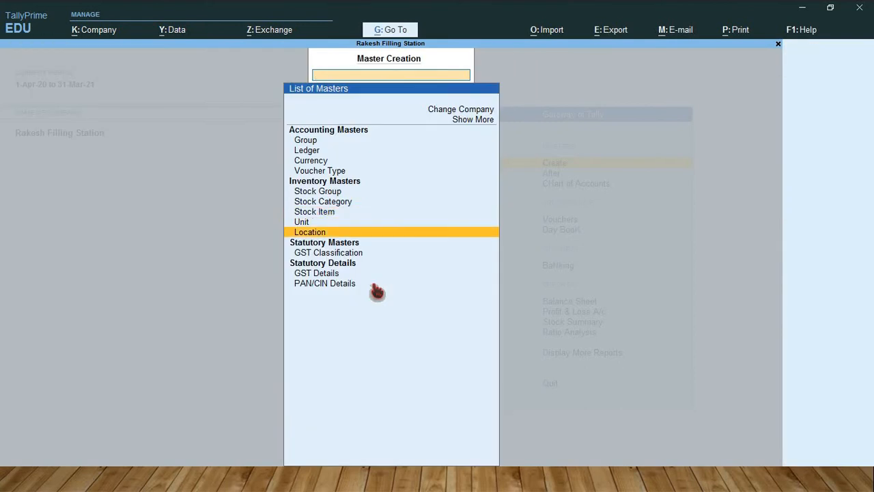
key("Return")
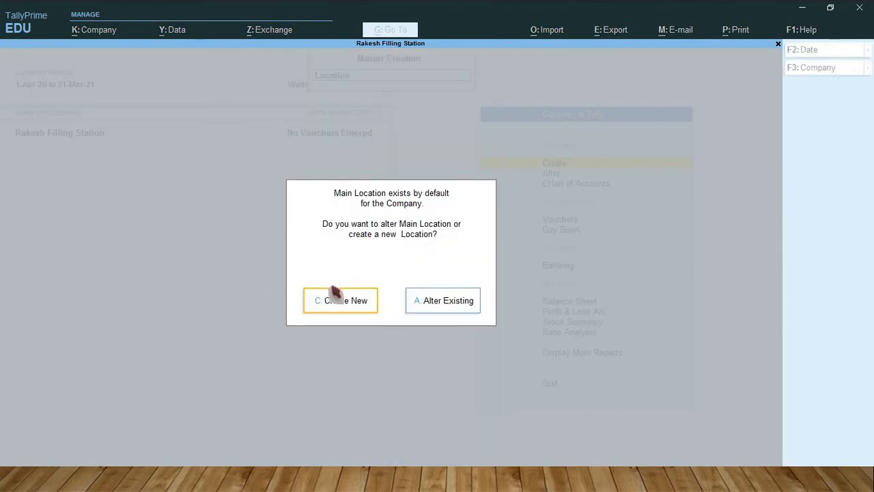
left_click(344, 304)
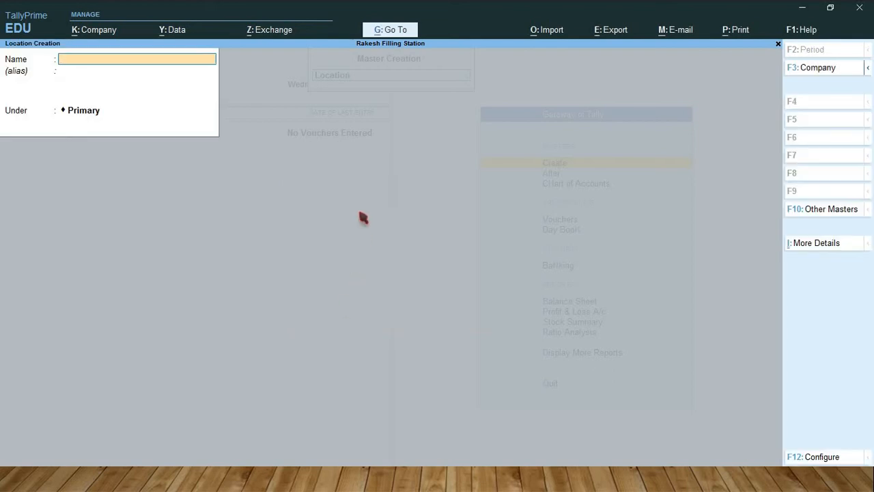
type("Tank")
type(" 1")
key("Return")
key("Return")
key("Return")
key("Return")
Step: Create two more locations named Tank 2 and Tank 3, both under Primary
type("Tank 2")
key("Return")
key("Return")
key("Return")
key("Return")
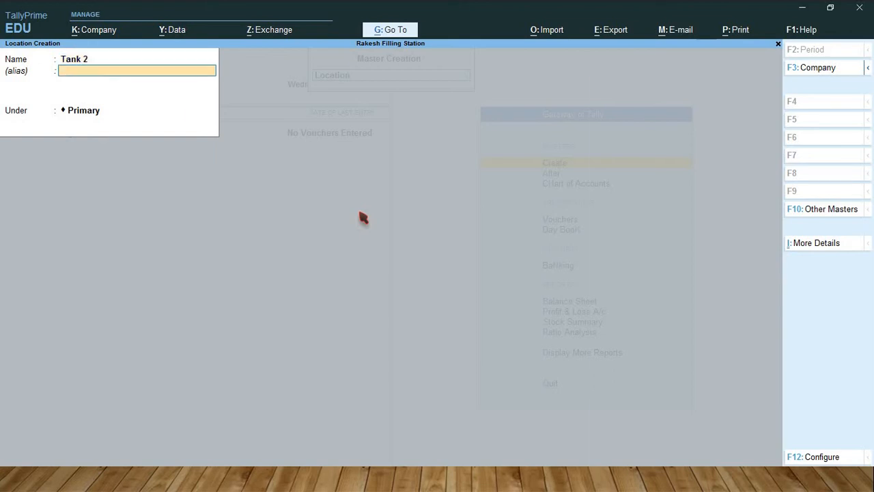
type("T")
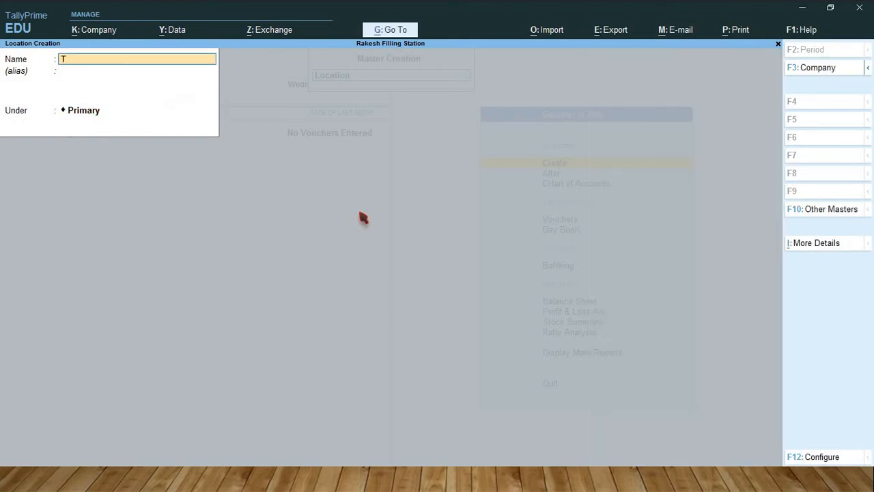
type("ank 3")
key("Return")
key("Return")
key("Return")
key("Return")
Step: Create a location named Office Godown under Primary and leave location creation
type("Office Godown")
key("Return")
key("Return")
key("Return")
key("Return")
key("Escape")
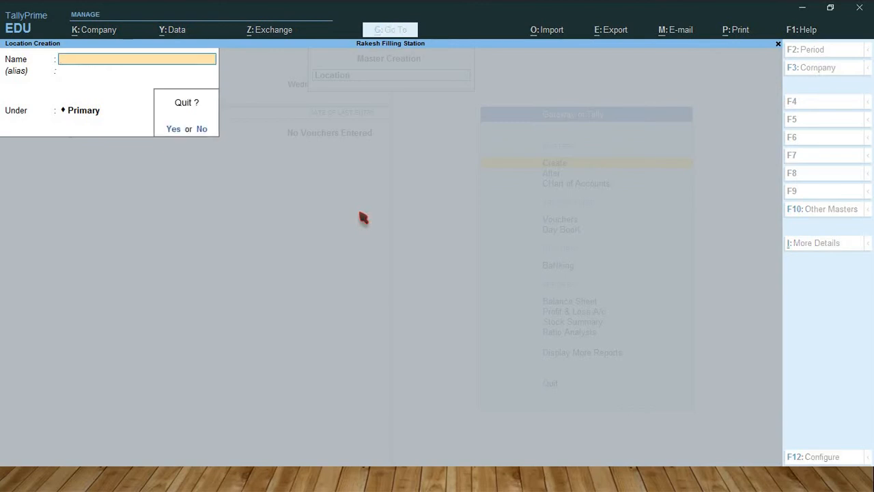
key("Return")
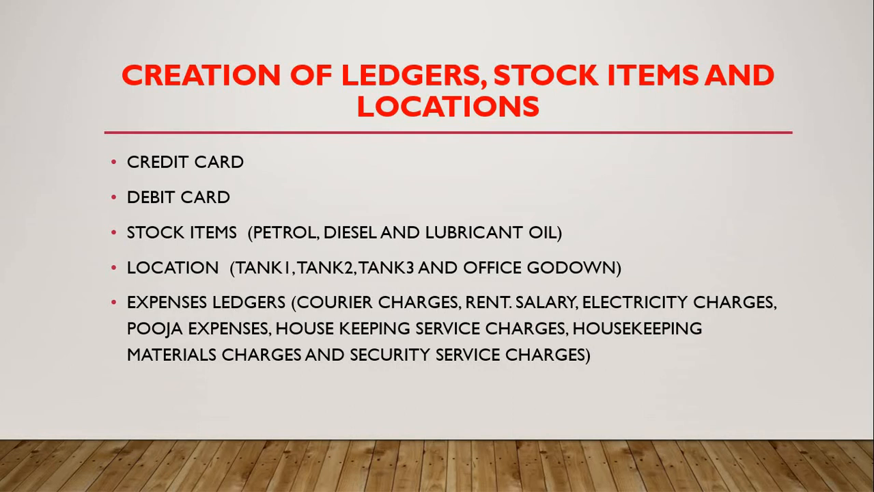
Step: Switch from the slide of required masters back to TallyPrime and start a new ledger named Courier Charges
key("alt+Tab")
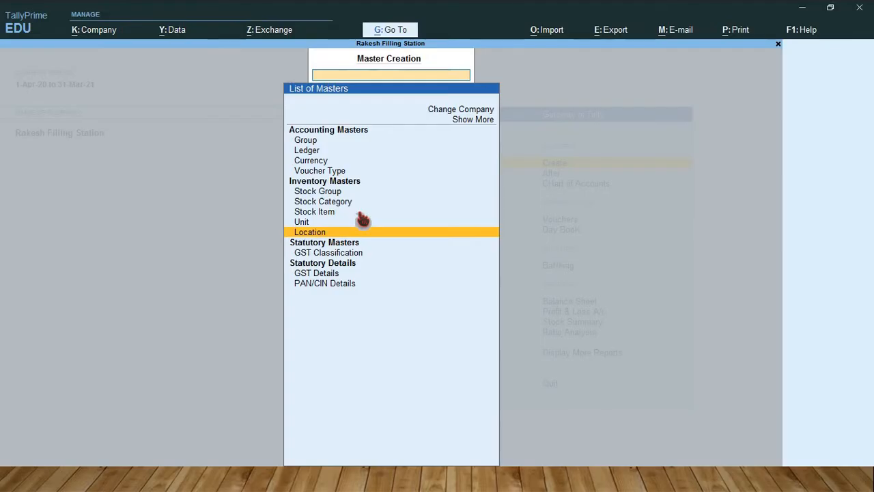
key("Up")
key("Up")
key("Up")
key("Up")
key("Up")
key("Up")
key("Up")
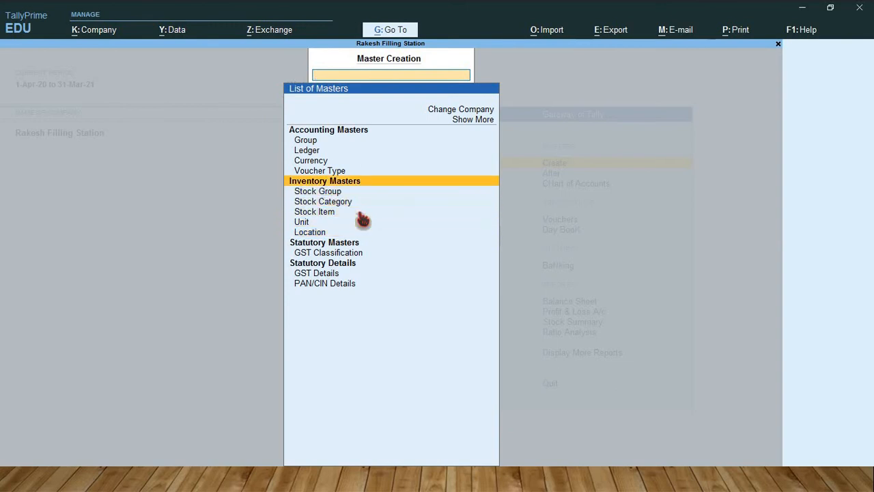
key("Return")
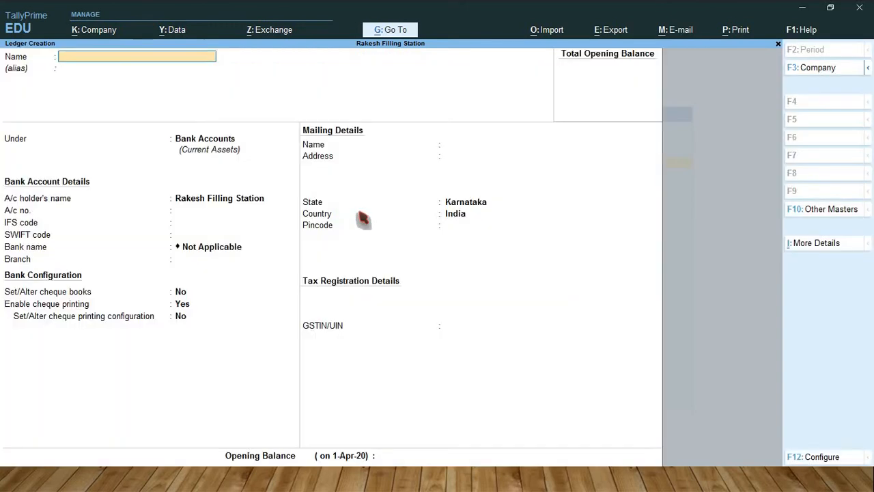
key("alt+Tab")
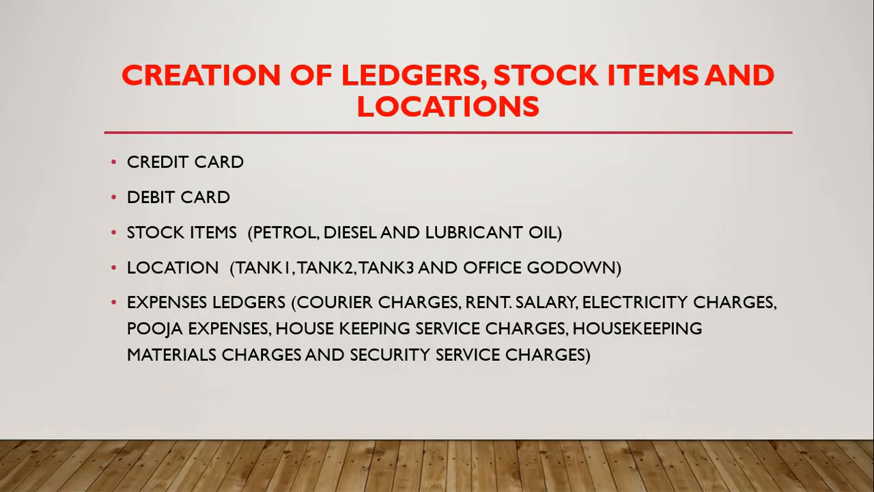
key("alt+Tab")
type("Co")
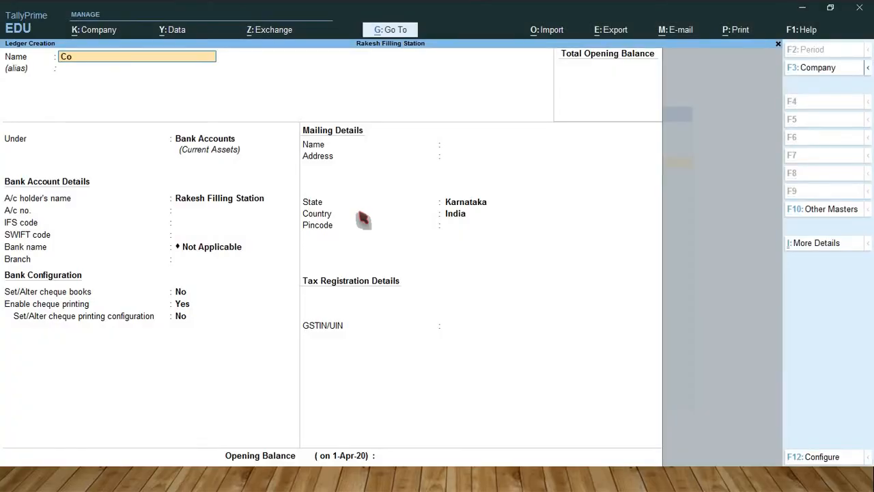
type("urier Charges")
key("Return")
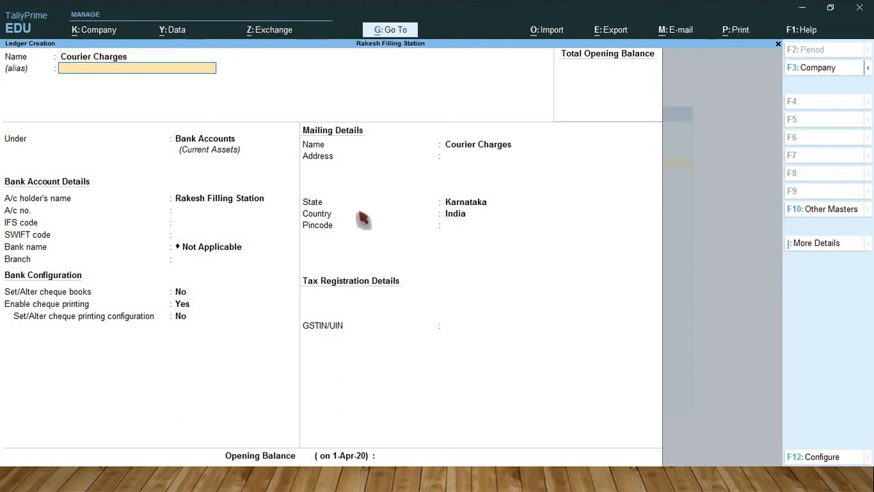
Step: Place the Courier Charges ledger under Indirect Expenses without an alias and save it
key("Return")
type("Ind")
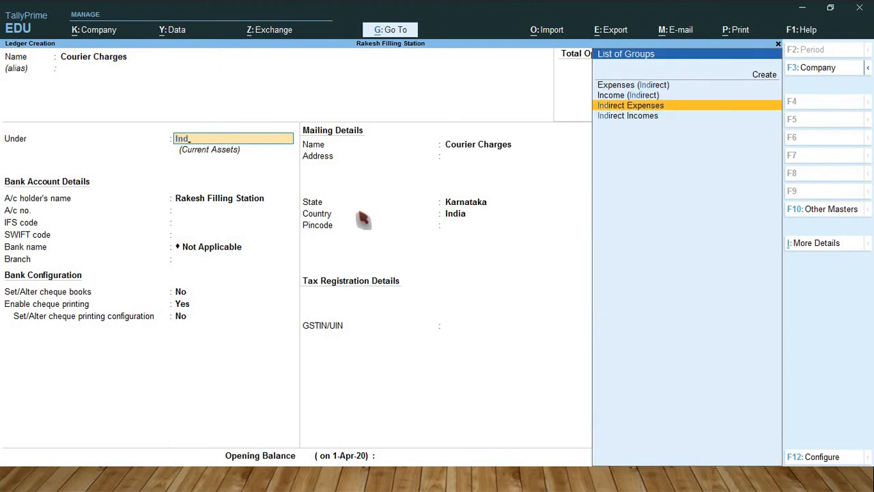
key("Return")
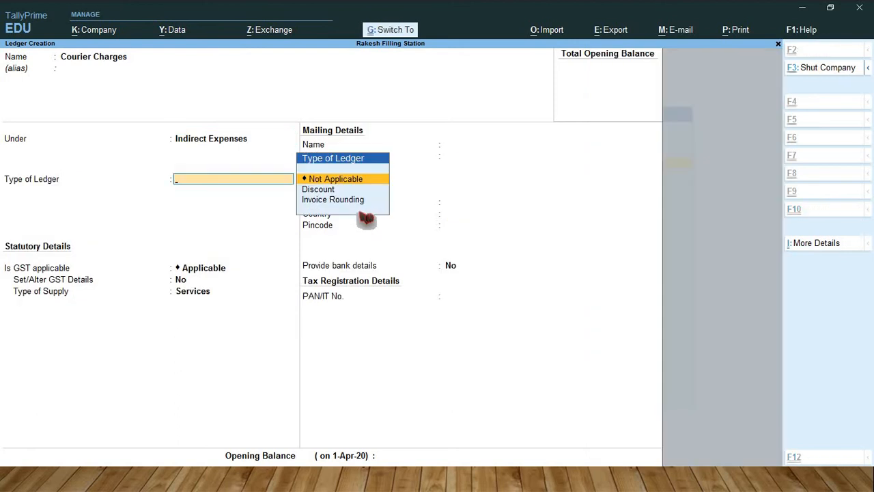
key("ctrl+a")
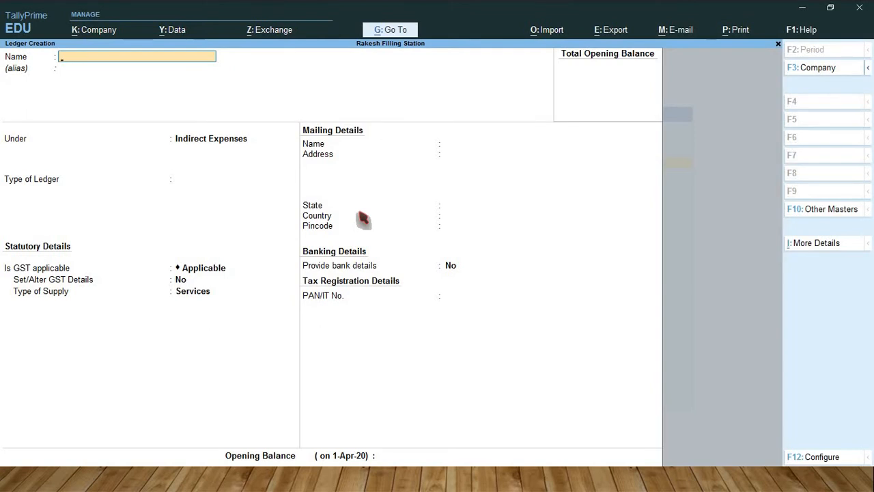
Step: Create the Rent and Salary ledgers, both under Indirect Expenses
type("Rent")
key("ctrl+a")
type("Salary")
key("ctrl+a")
Step: Create an Electricity Charges ledger under Indirect Expenses and save it
type("Electricity Charg")
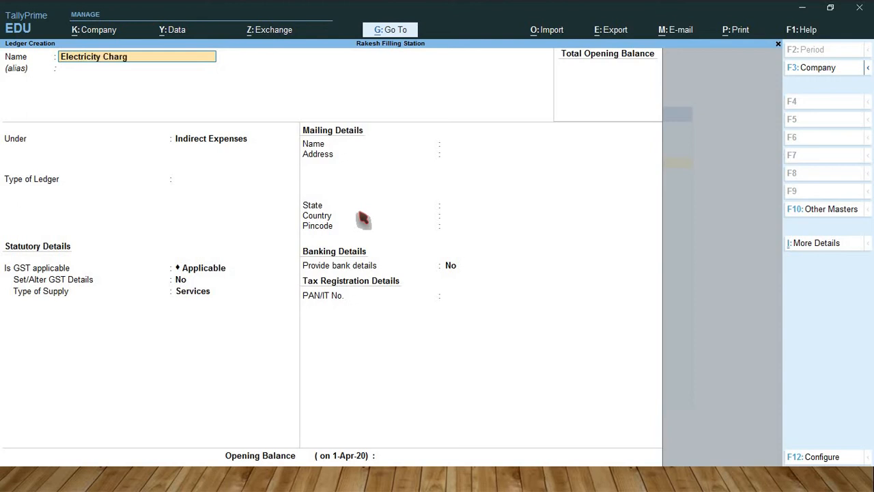
type("es")
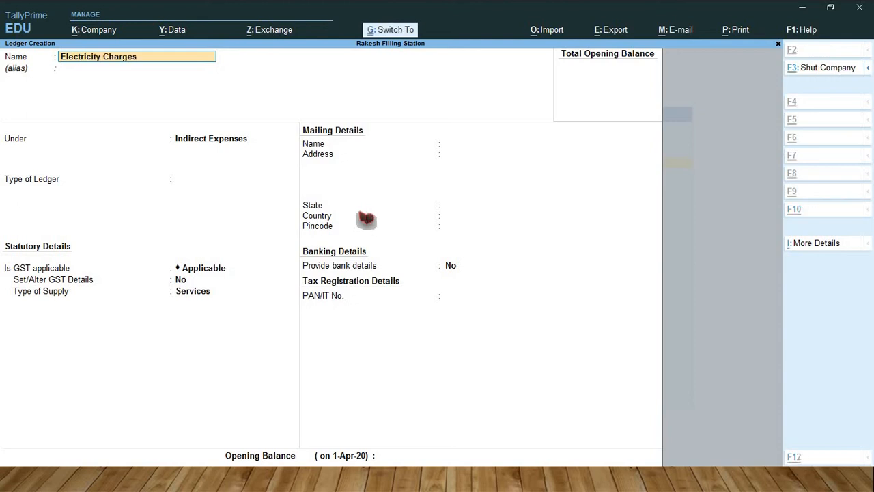
key("ctrl+a")
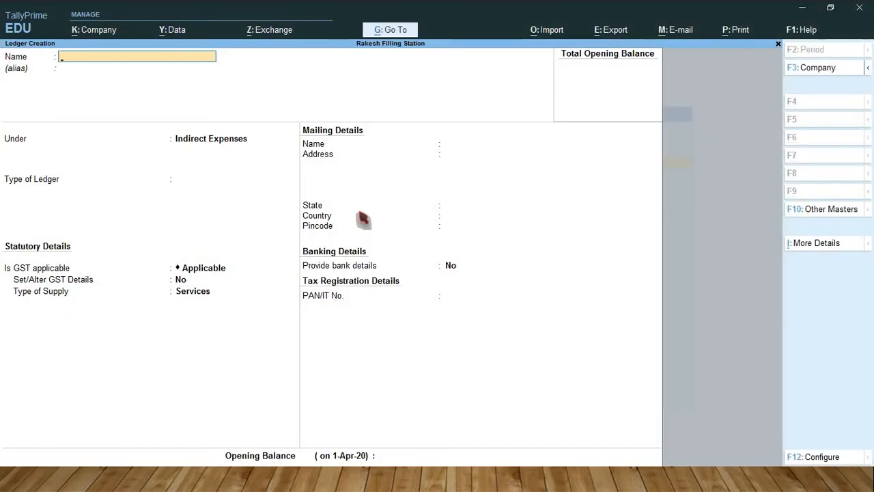
Step: Create a Pooja Expenses ledger under Indirect Expenses and save it
type("Pooja Expenses")
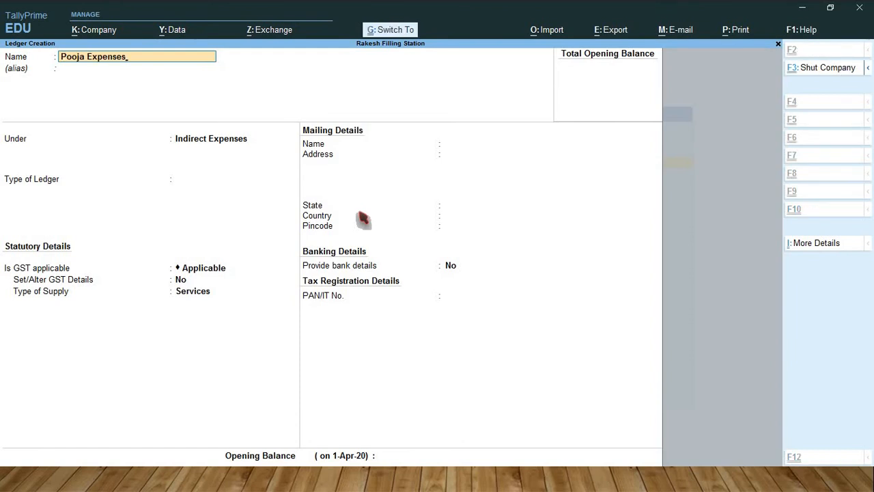
key("ctrl+a")
Step: Create a House Keeping Material Charges ledger under Indirect Expenses and save it
type("H")
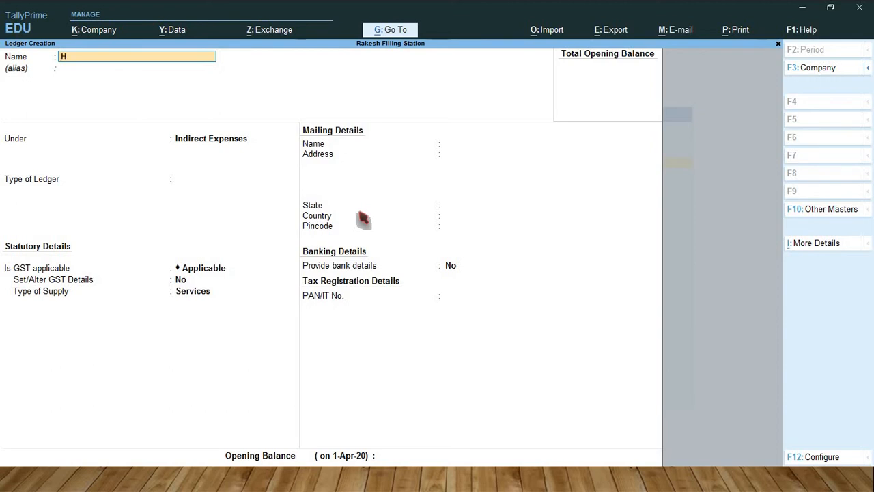
type("ouse Keeping Material")
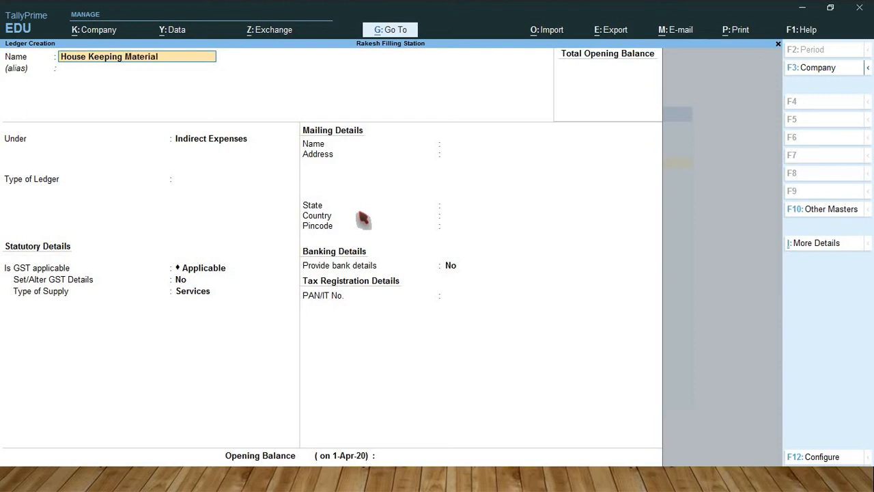
type(" Charges")
key("ctrl+a")
Step: Create a House Keeping Service Charges ledger under Indirect Expenses and save it
type("H")
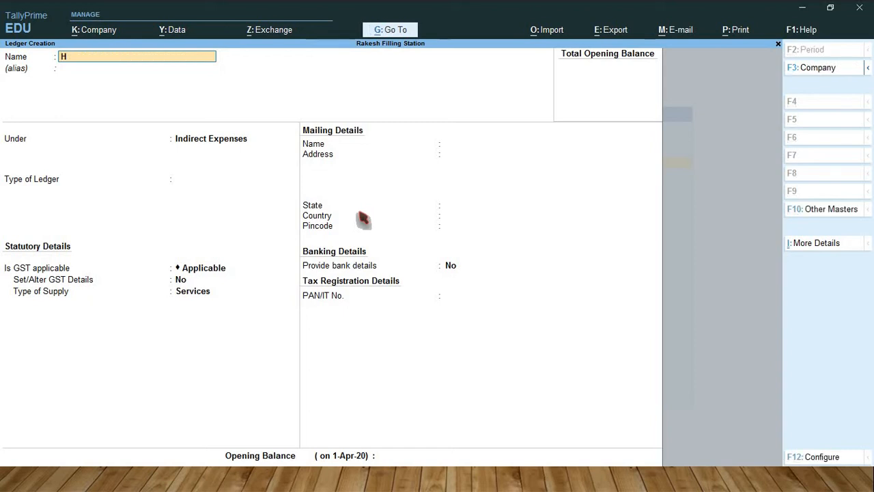
type("ouse Keeping Ser")
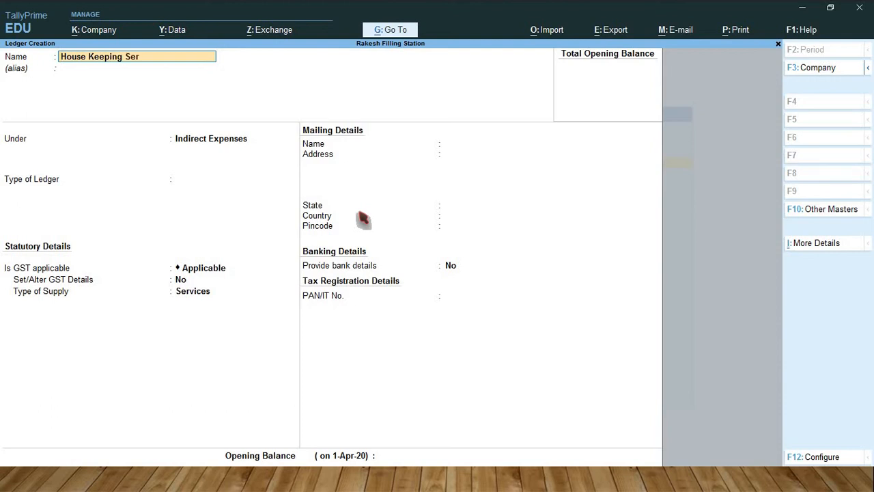
type("vice Charges")
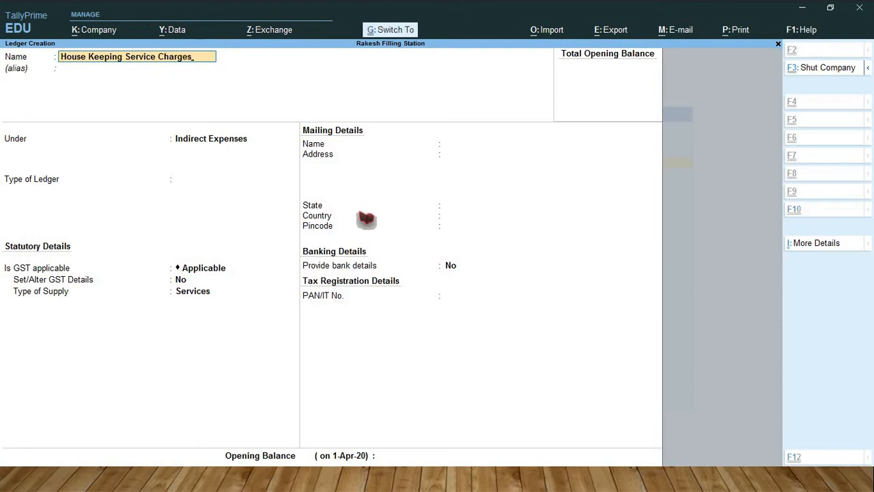
key("ctrl+a")
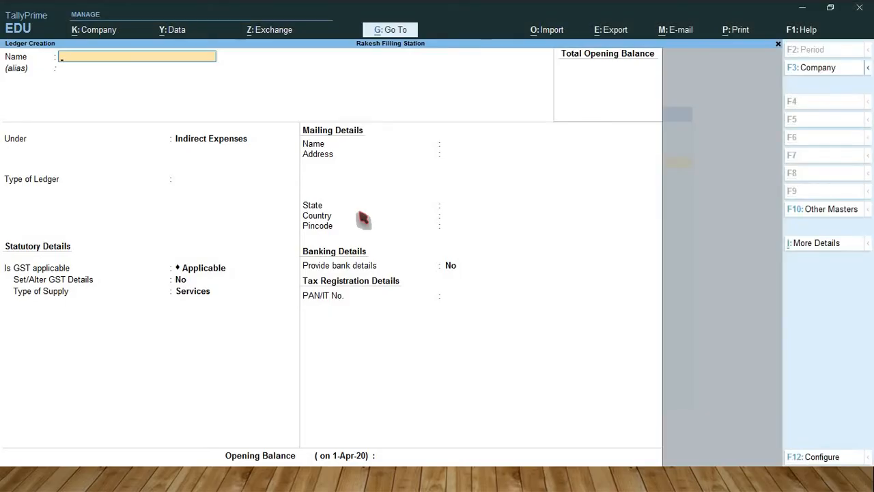
Step: Create a Security Service Charges ledger under Indirect Expenses, save it, and return to the Gateway of Tally
type("Security Service Charges")
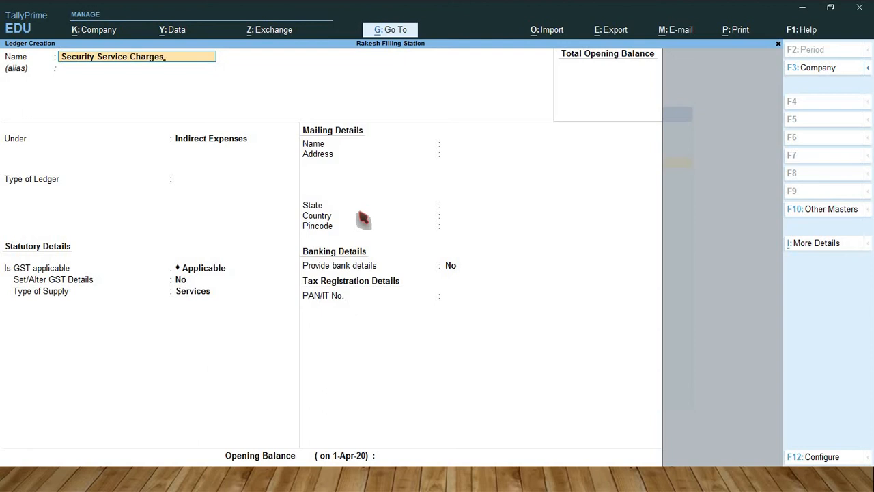
key("ctrl+a")
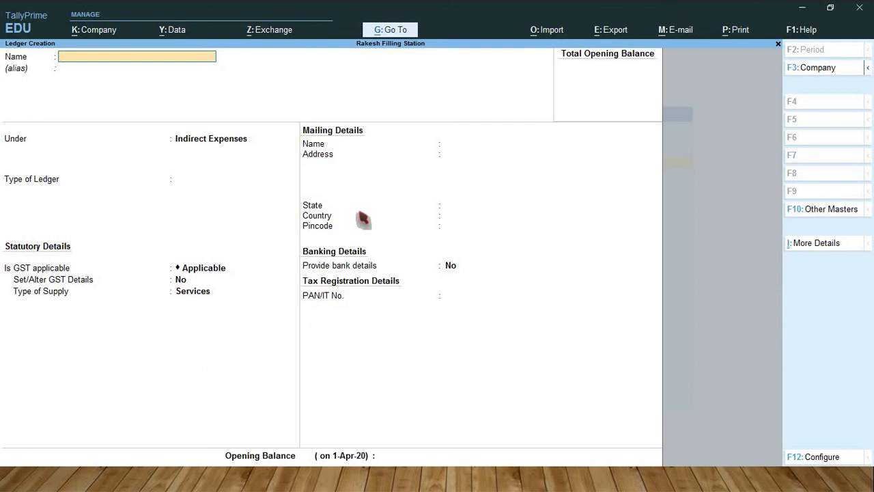
key("Escape")
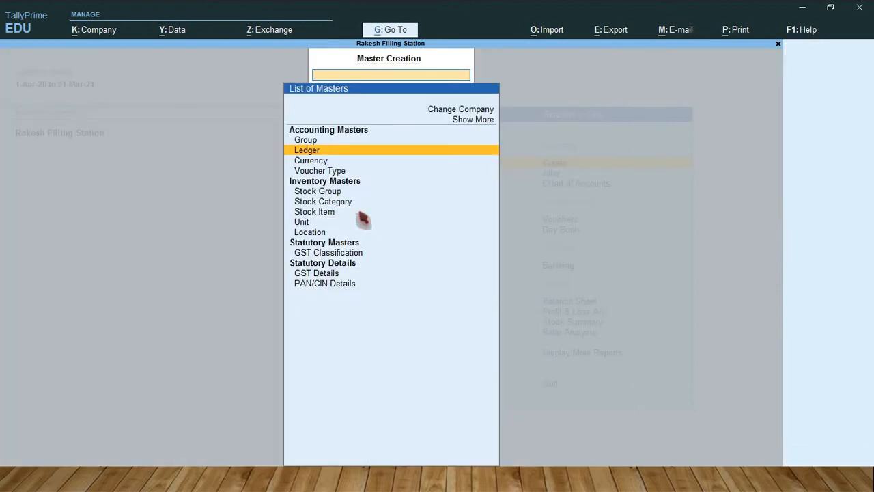
key("Escape")
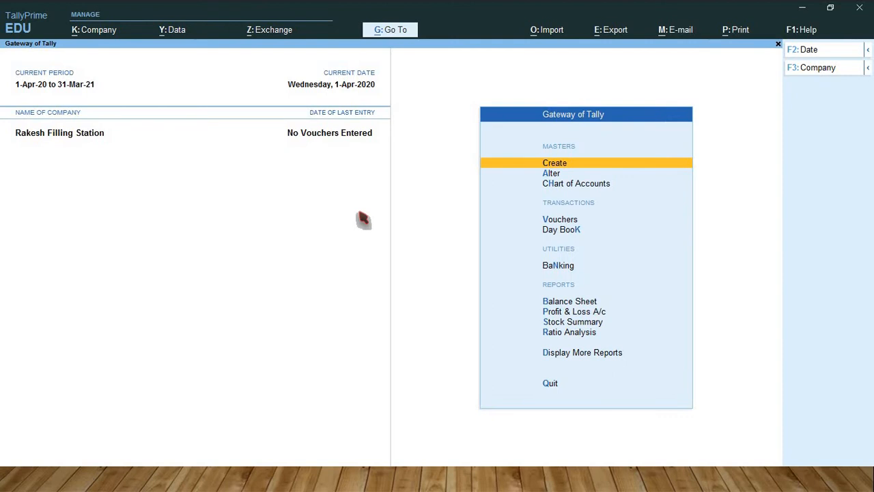
Step: Open the Purchase voucher type for alteration
key("Down")
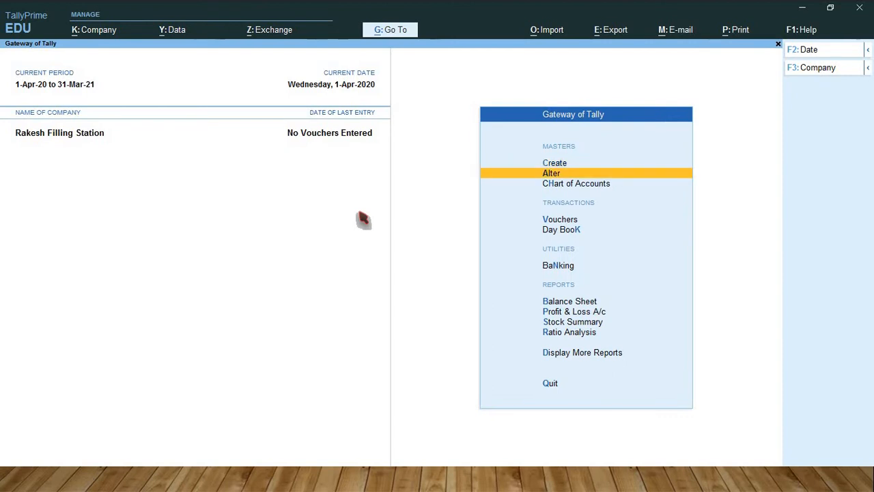
key("Return")
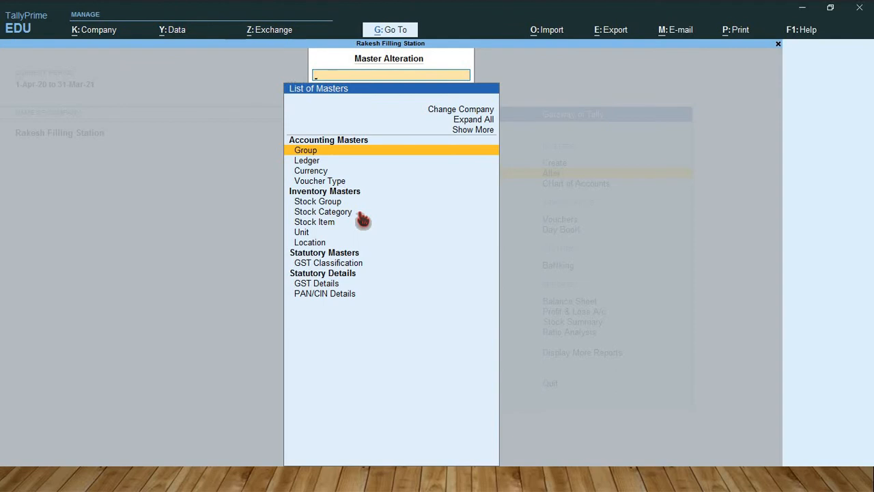
key("Down")
key("Down")
key("Down")
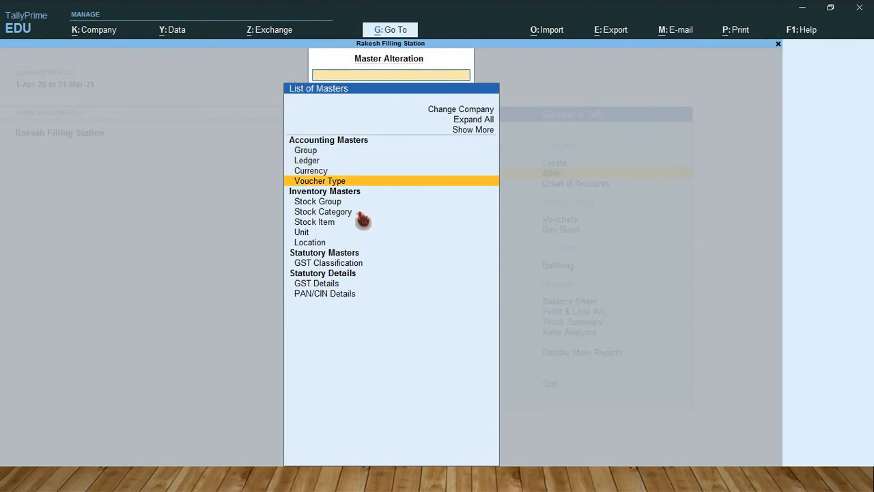
key("Return")
type("Pu")
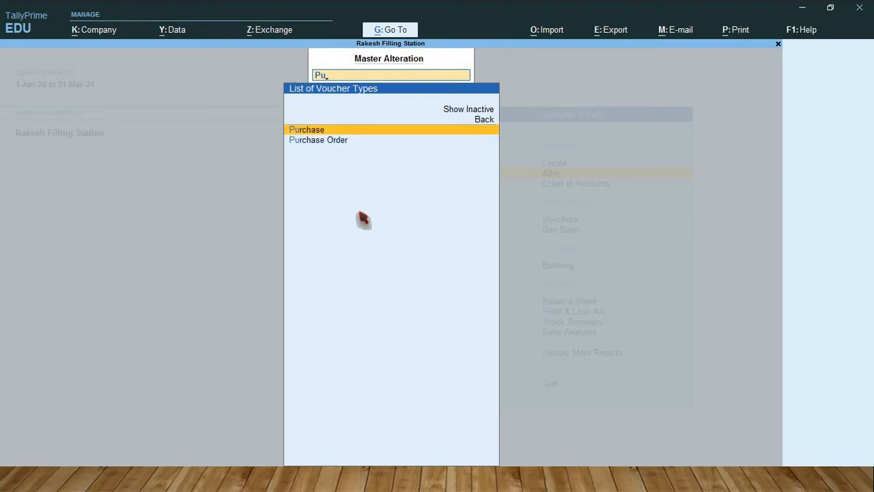
key("Return")
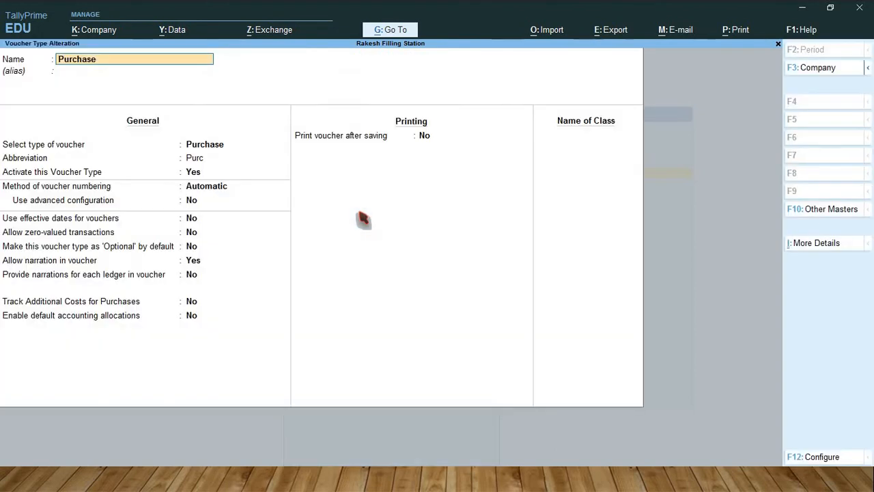
Step: Set the Purchase voucher type's method of voucher numbering to Manual, keep its other settings, and accept the alteration
key("Return")
key("Return")
key("Return")
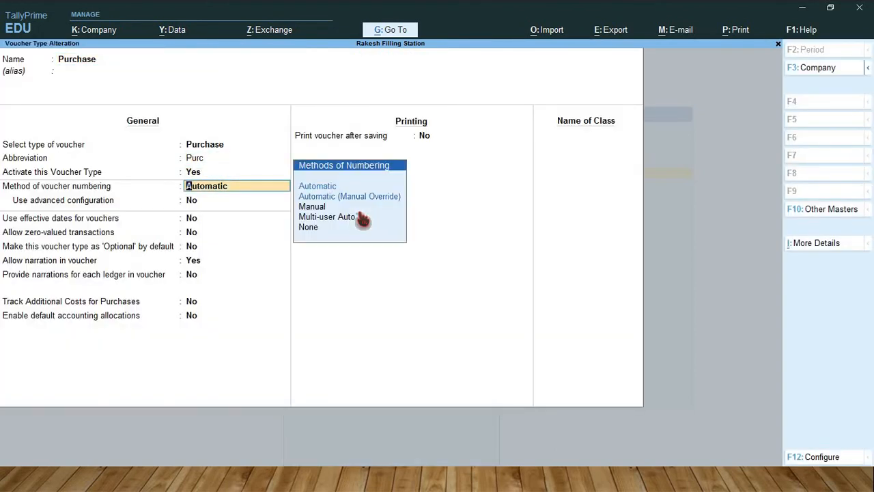
key("Down")
key("Down")
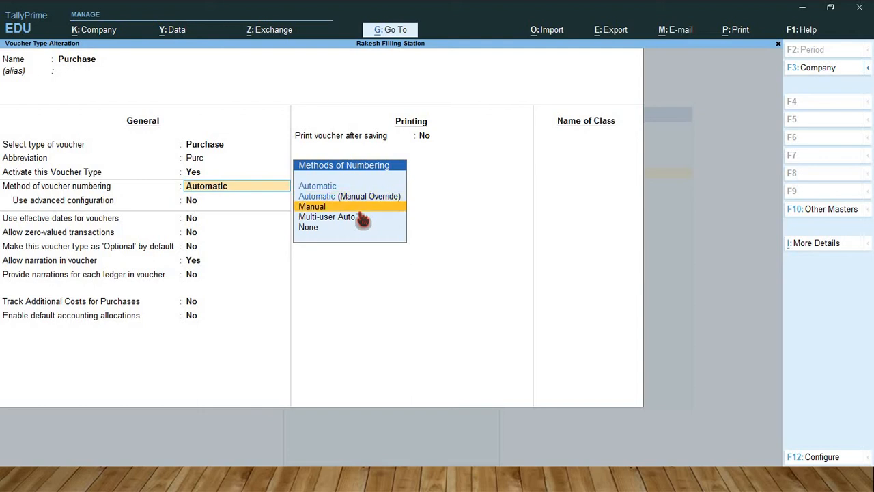
key("Return")
key("Return")
key("Return")
key("Return")
key("Return")
key("Return")
key("Return")
key("Return")
key("Return")
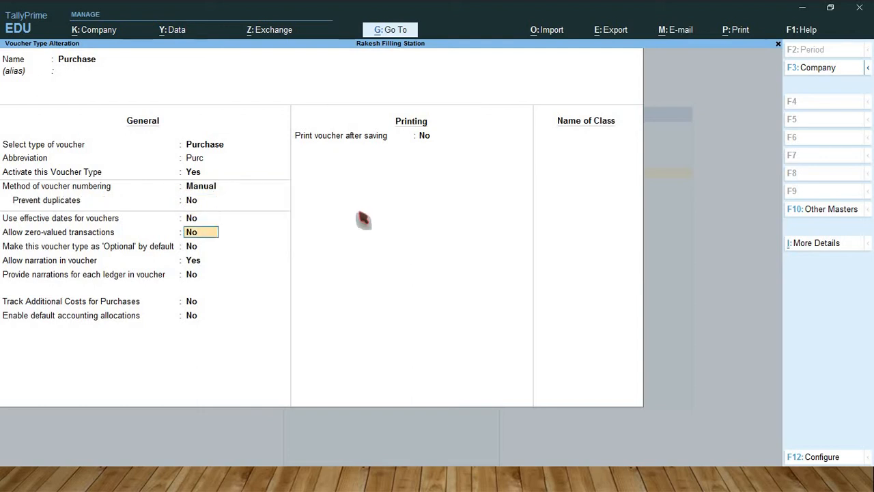
key("Return")
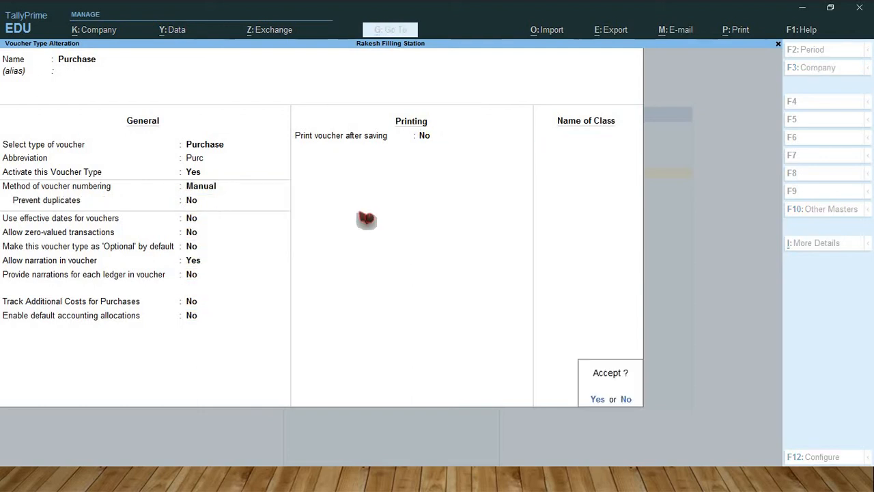
type("y")
type("Sa")
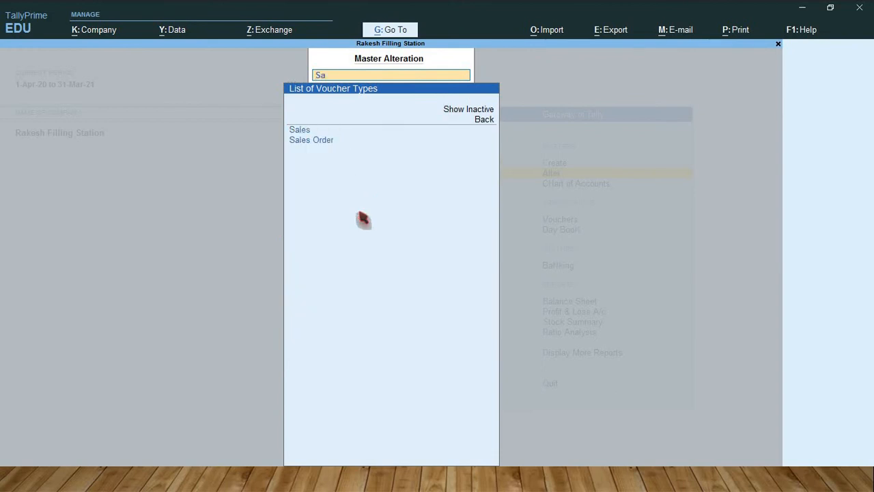
Step: Try to change the Sales voucher type's method of voucher numbering to Automatic (Manual Override)
key("Return")
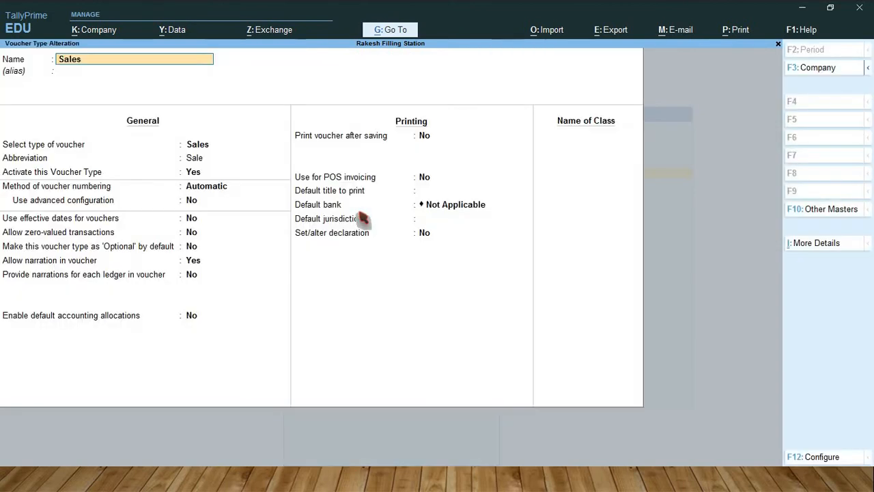
key("Return")
key("Return")
key("Return")
key("Return")
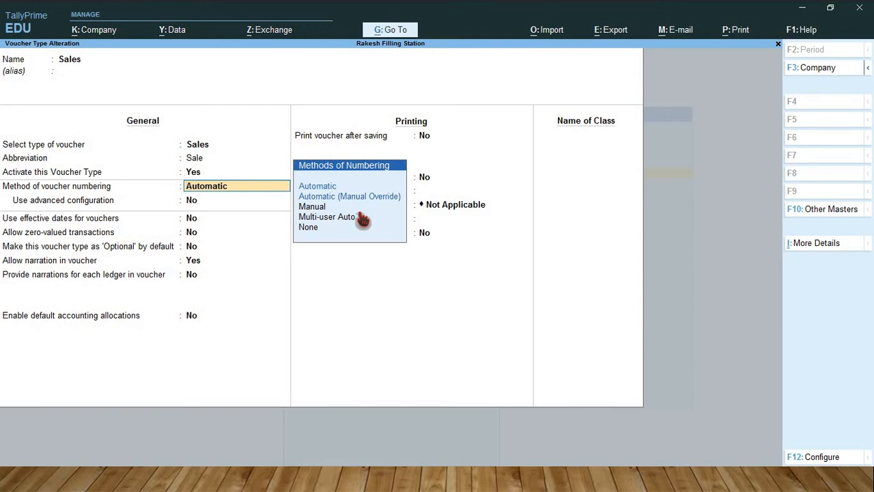
key("Down")
key("Down")
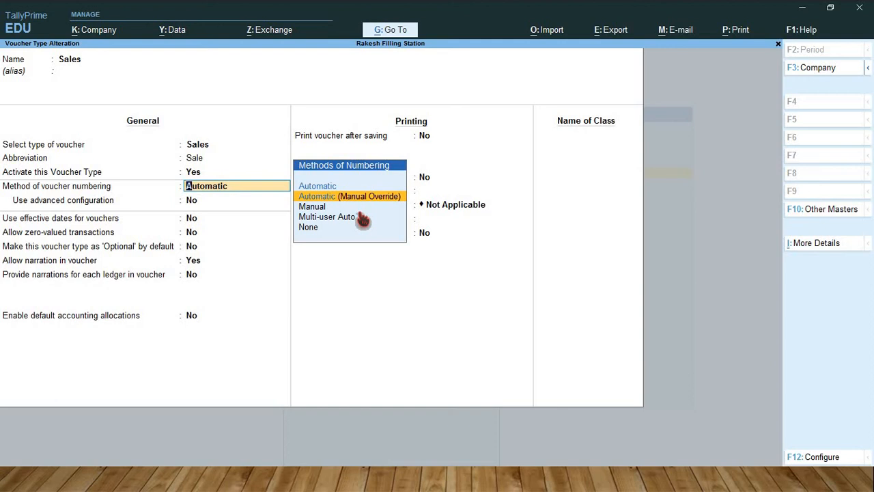
key("Return")
key("Return")
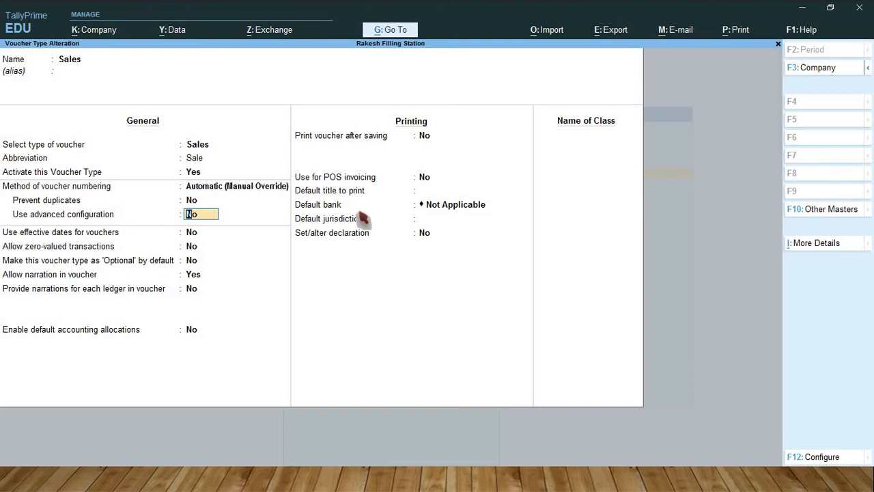
Step: Pass through the remaining Sales voucher type settings, quit its alteration and return to the Gateway of Tally
key("Return")
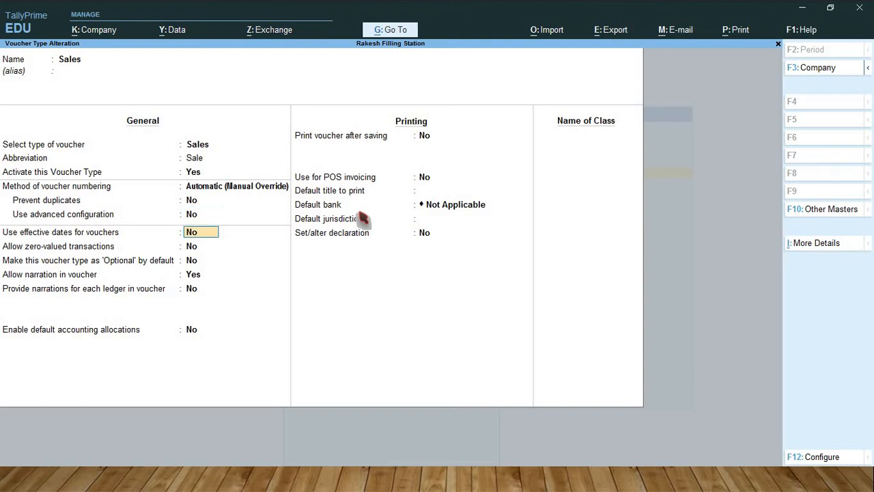
key("Return")
key("Return")
key("Return")
key("Return")
key("Return")
key("Return")
key("Return")
key("Return")
key("Return")
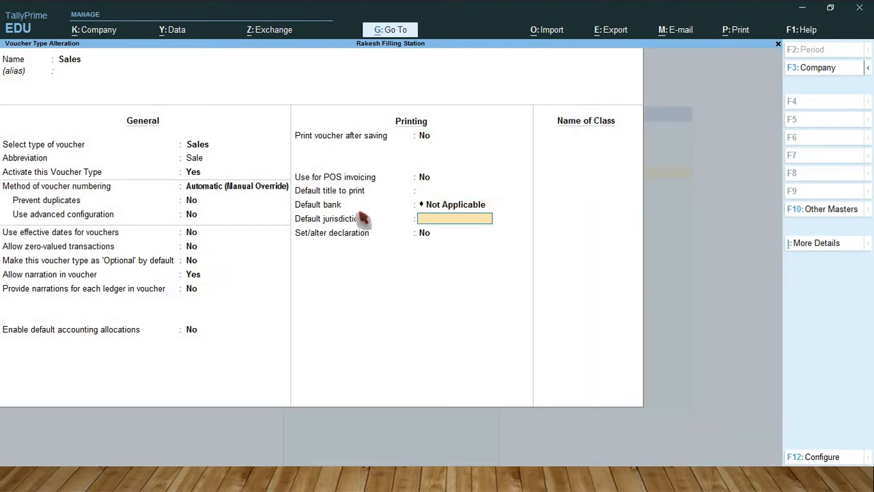
key("Return")
key("Return")
key("Return")
key("Return")
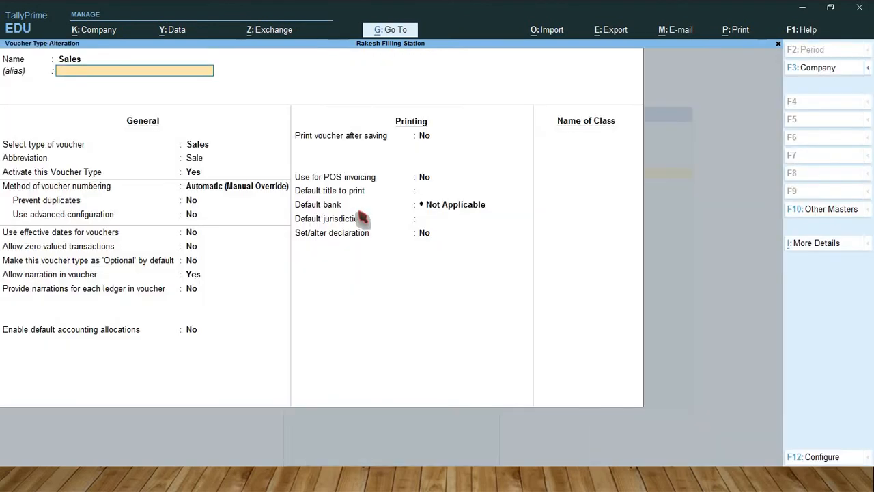
key("Escape")
key("Return")
key("Escape")
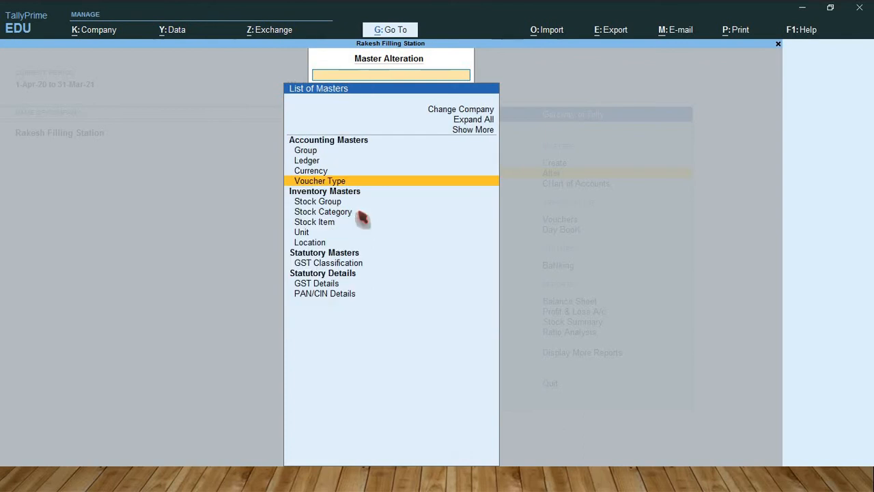
key("Escape")
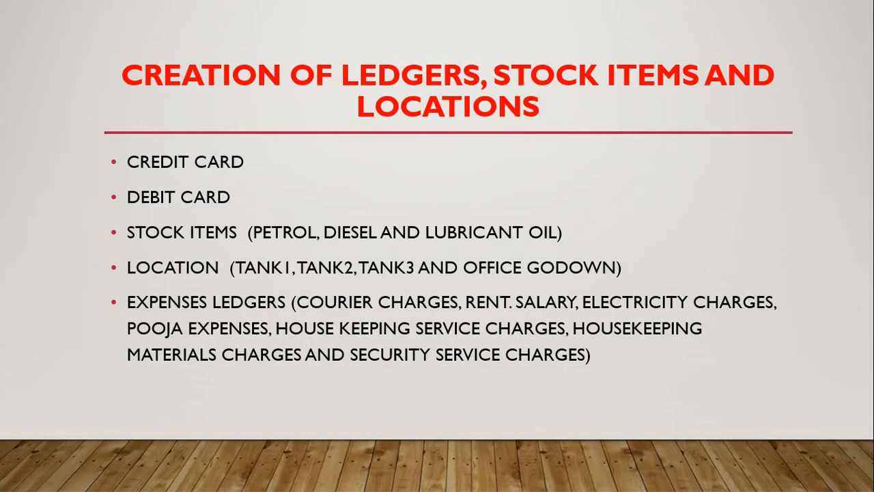
Step: Switch to the presentation and look up the purchase invoice details for petrol and diesel
key("Right")
key("Right")
key("Right")
key("Right")
key("Right")
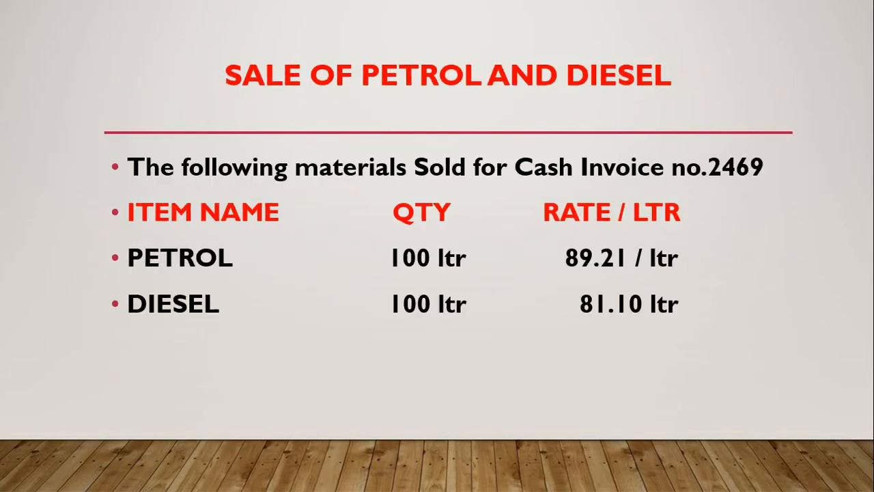
key("Right")
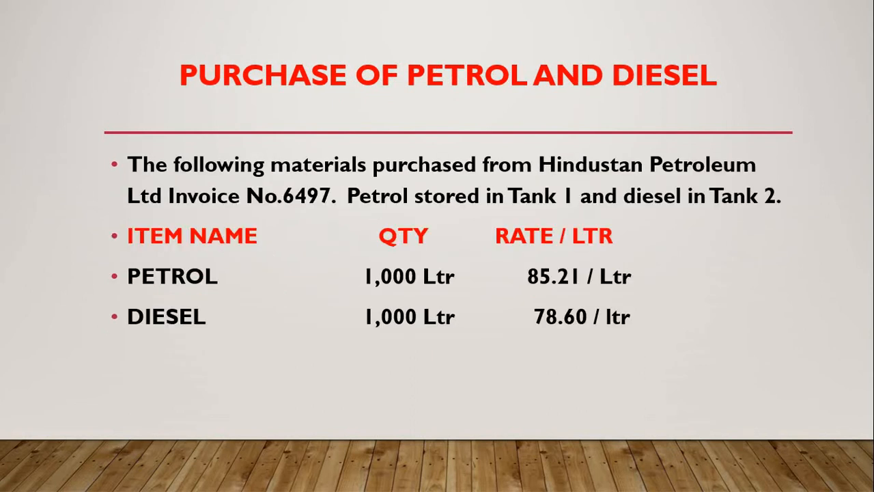
key("Right")
key("Left")
Step: Switch back to TallyPrime and open accounting voucher creation for Rakesh Filling Station
key("alt+Tab")
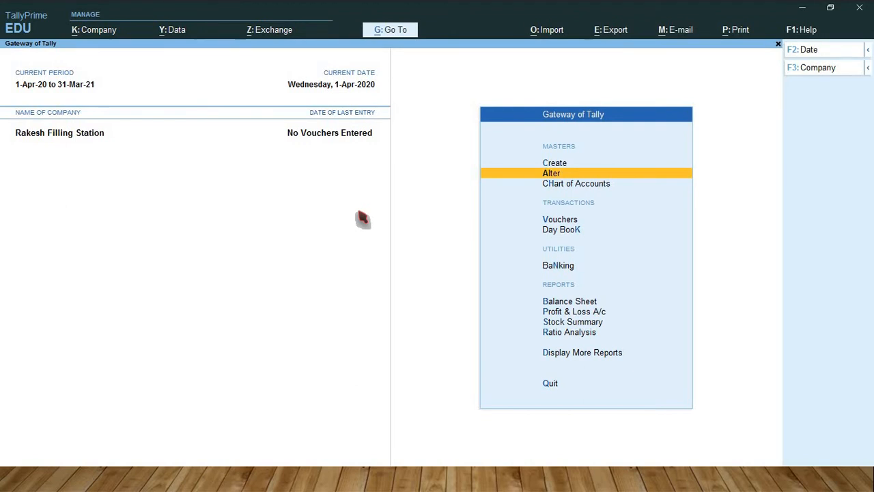
key("Down")
key("Down")
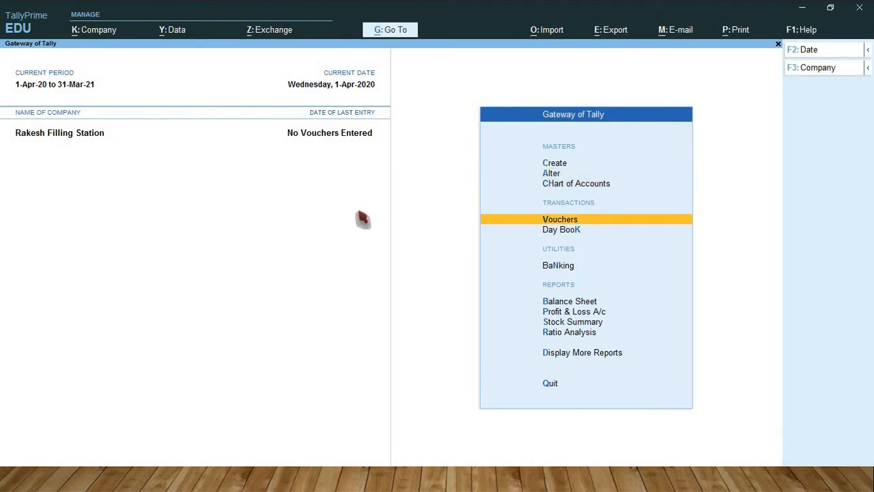
key("Return")
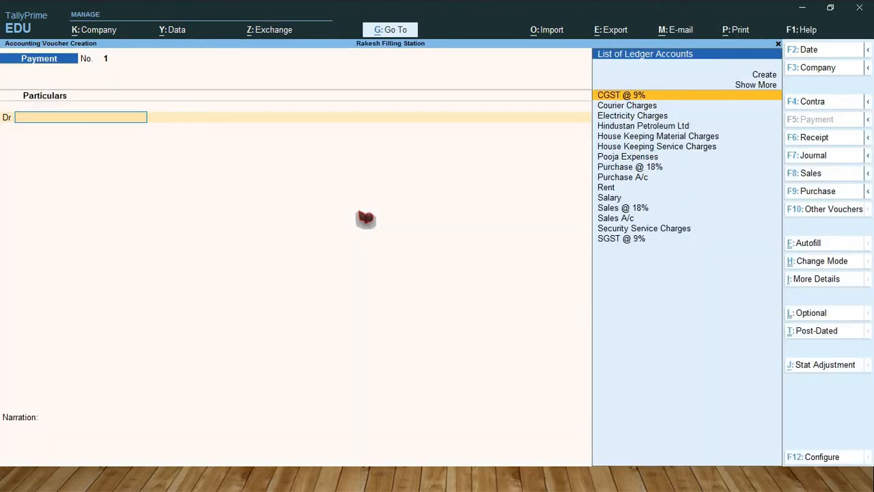
Step: Start a Purchase voucher numbered 6497 with supplier invoice number 6497, checking the presentation for the number, and keep the invoice date 1-Apr-20
key("F9")
key("alt+Tab")
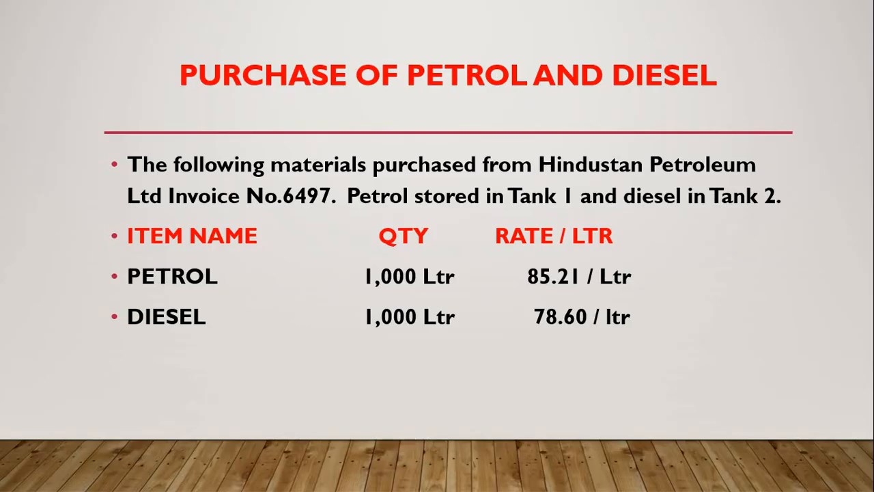
key("alt+Tab")
type("6497")
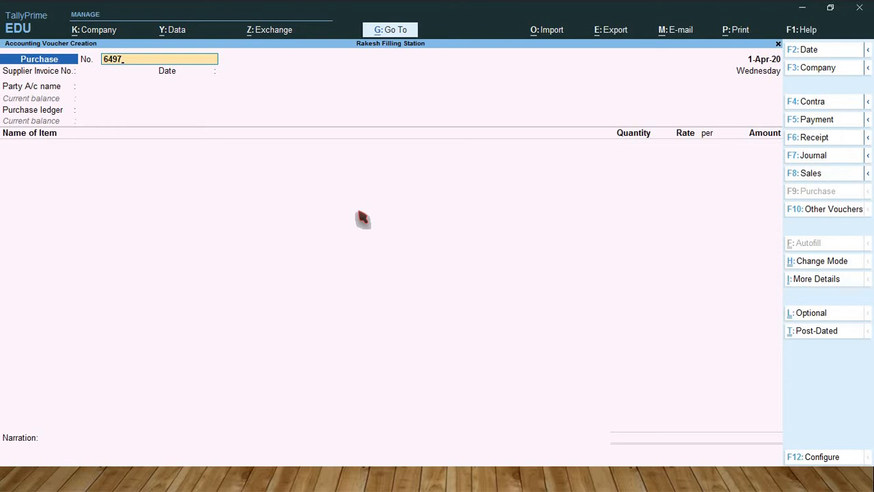
key("Return")
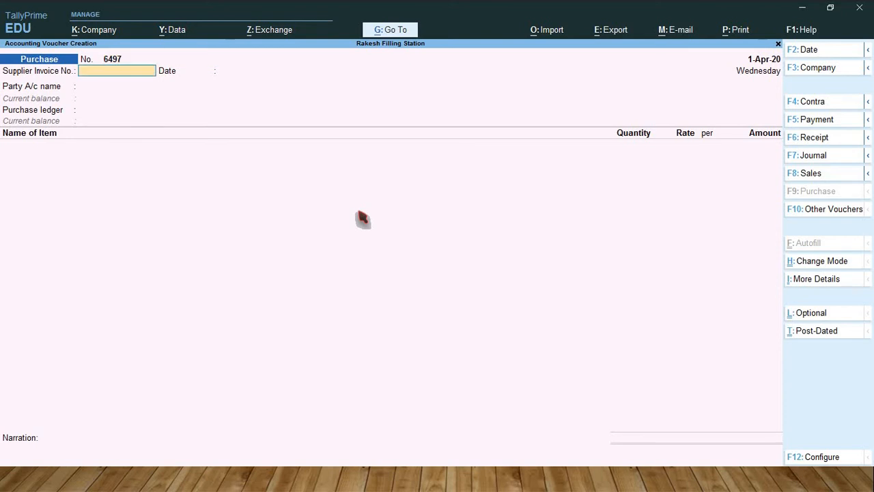
type("6497")
key("Return")
key("Return")
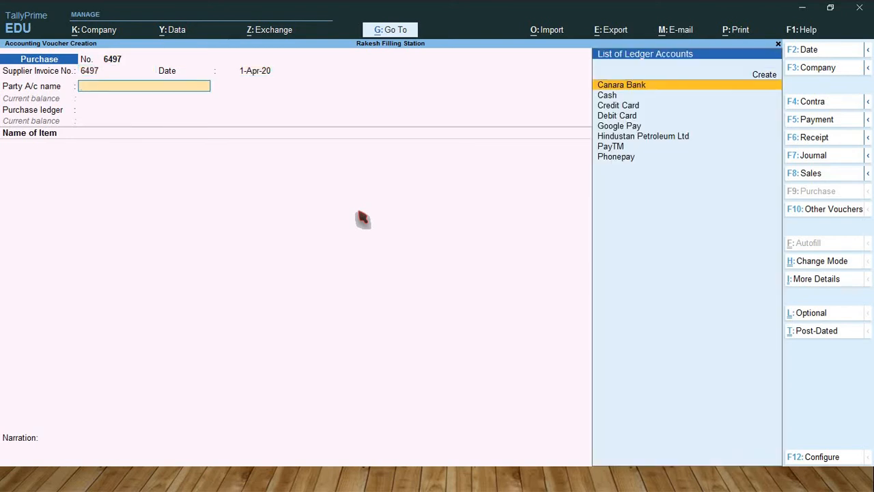
Step: Set the party account to Hindustan Petroleum Ltd, pass through its receipt and party details, and choose Purchase A/c as the purchase ledger
key("Down")
key("Down")
key("Down")
key("Down")
key("Down")
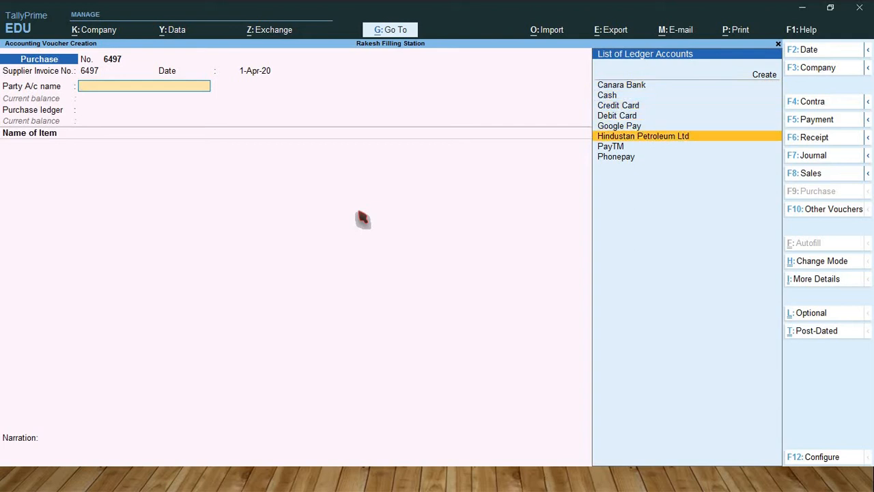
key("Return")
key("Return")
key("Return")
key("Return")
key("Return")
key("Return")
key("Return")
key("Return")
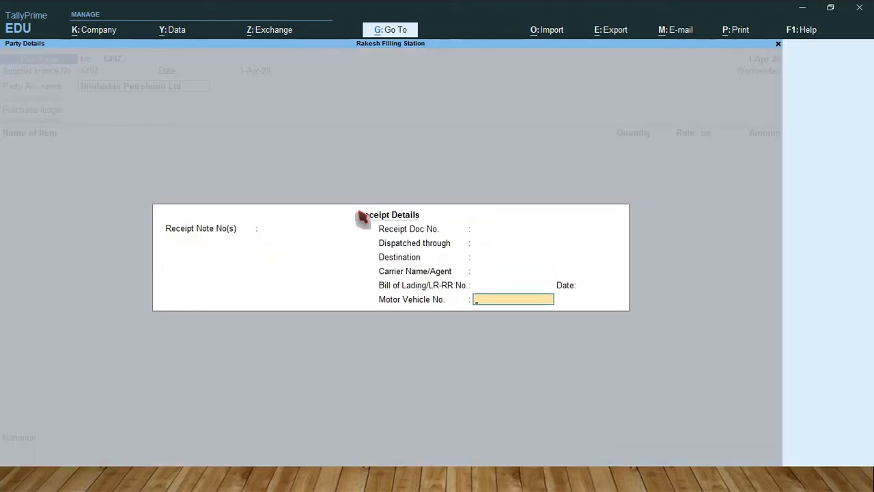
key("Return")
key("Return")
key("Return")
key("Return")
key("Return")
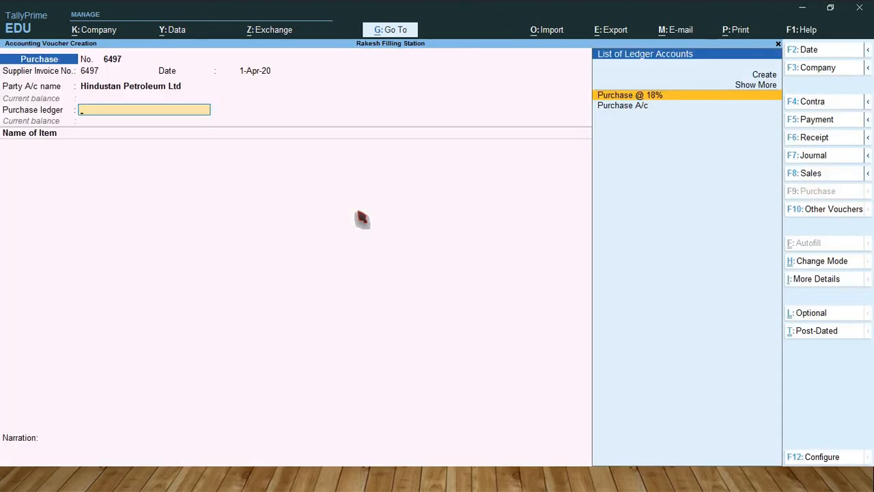
key("Down")
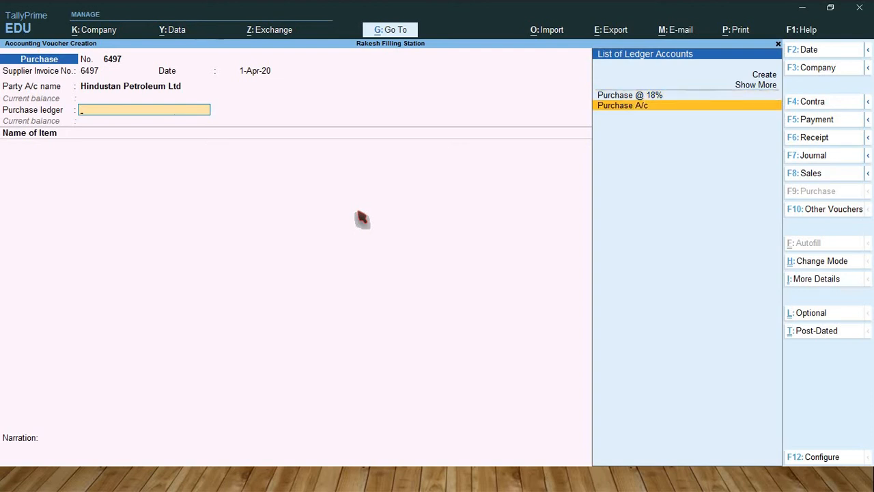
key("Return")
Step: Add Petrol as the first item of the purchase voucher and allocate 1,000 Ltr to Tank 1
type("Petr")
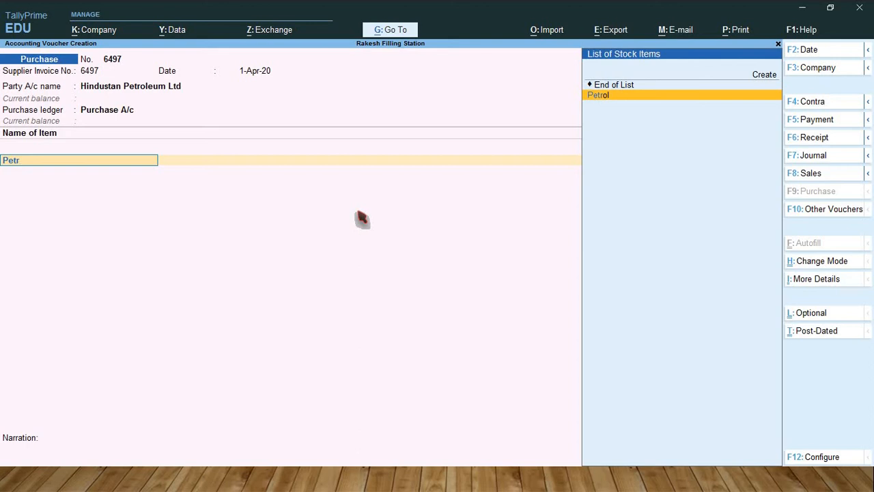
key("Return")
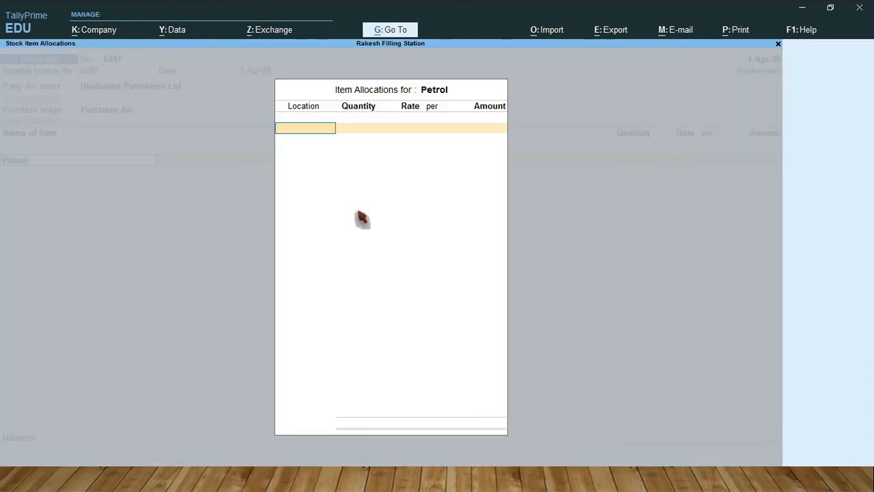
type("t")
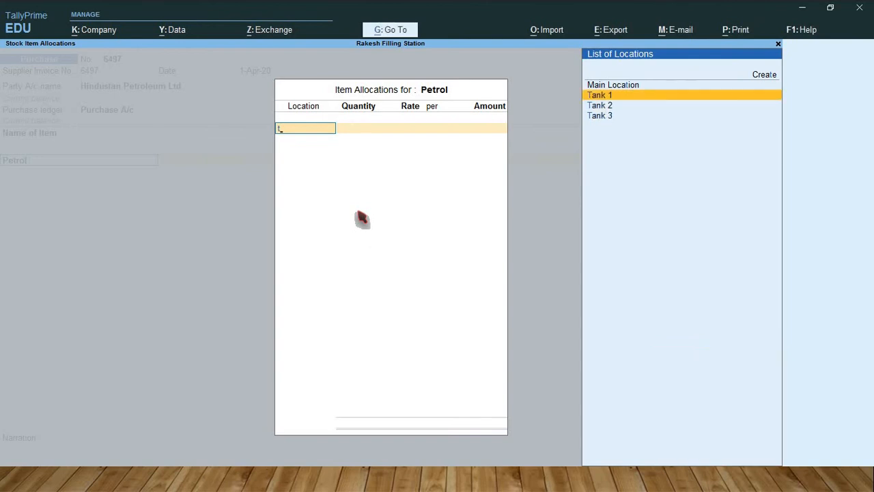
key("Return")
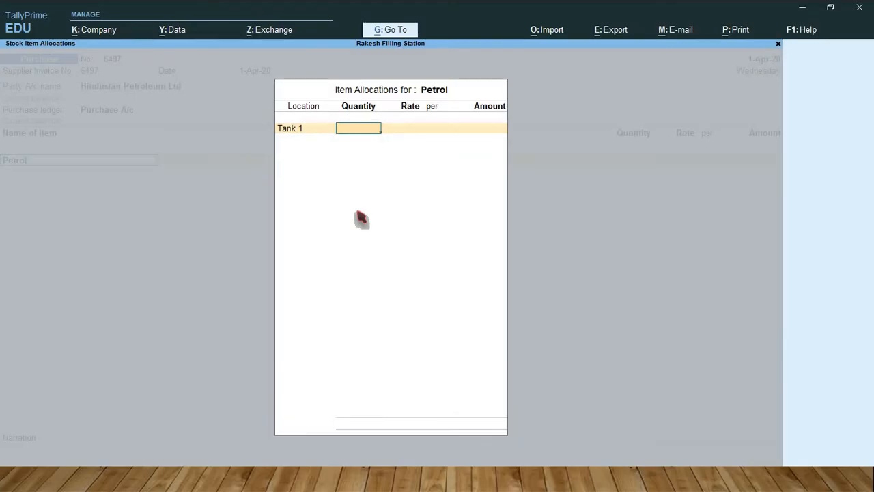
type("1000")
key("Return")
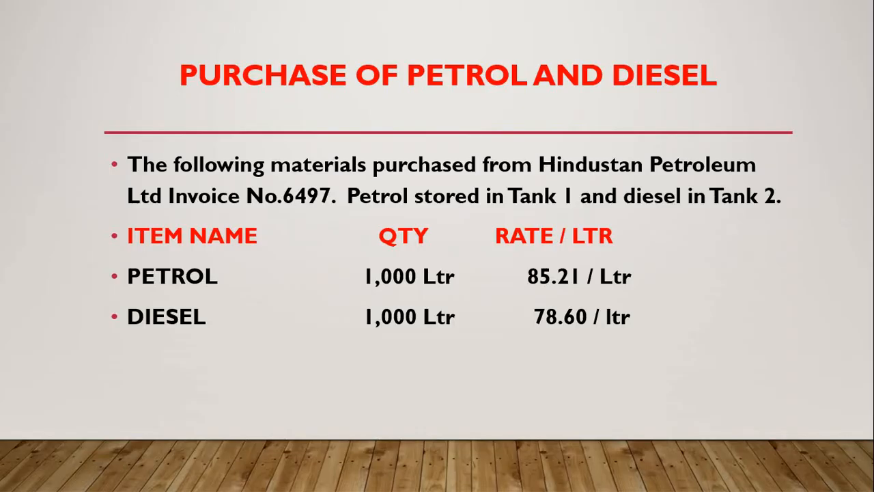
Step: Set the petrol rate to 85.21 per Ltr and complete the petrol item line
key("alt+Tab")
type("85")
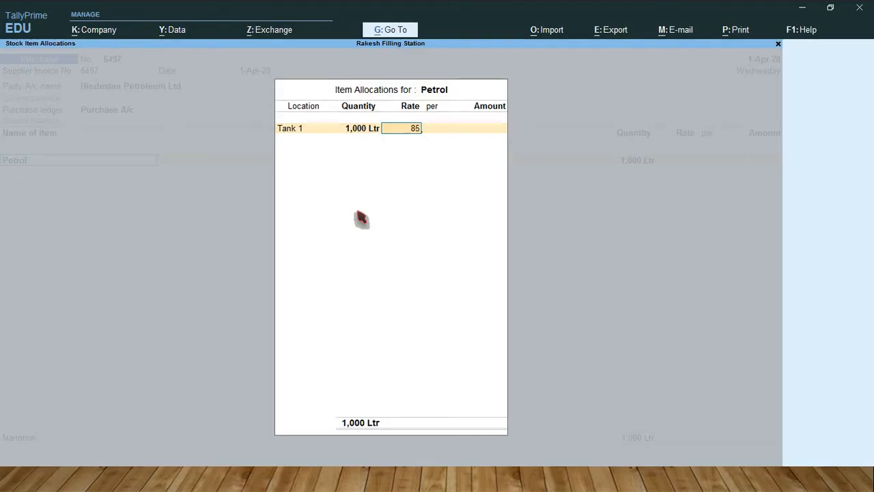
type(".21")
key("Return")
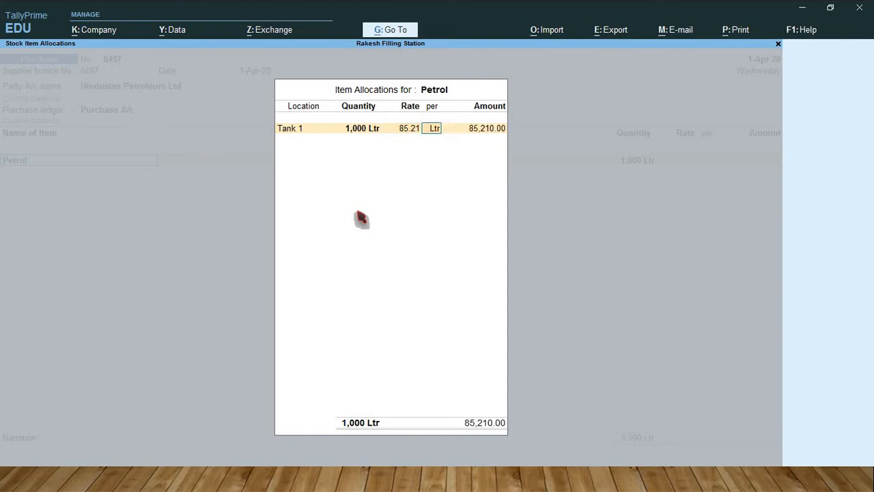
key("Return")
key("Return")
key("Return")
key("Return")
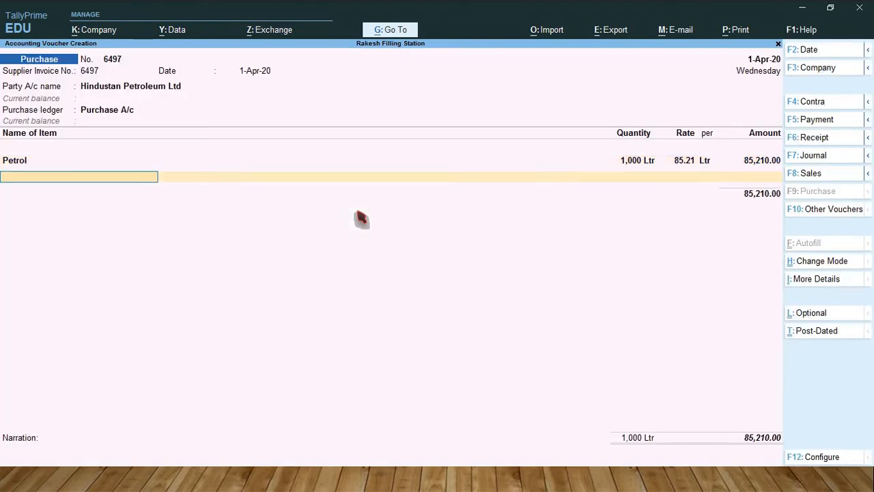
Step: Add Diesel as the second item of the purchase voucher and allocate 1,000 Ltr to Tank 2
type("Dies")
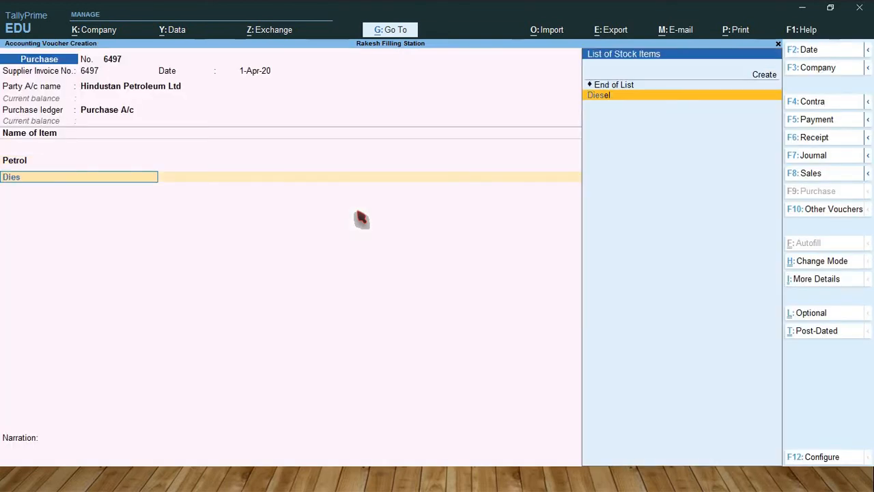
key("Return")
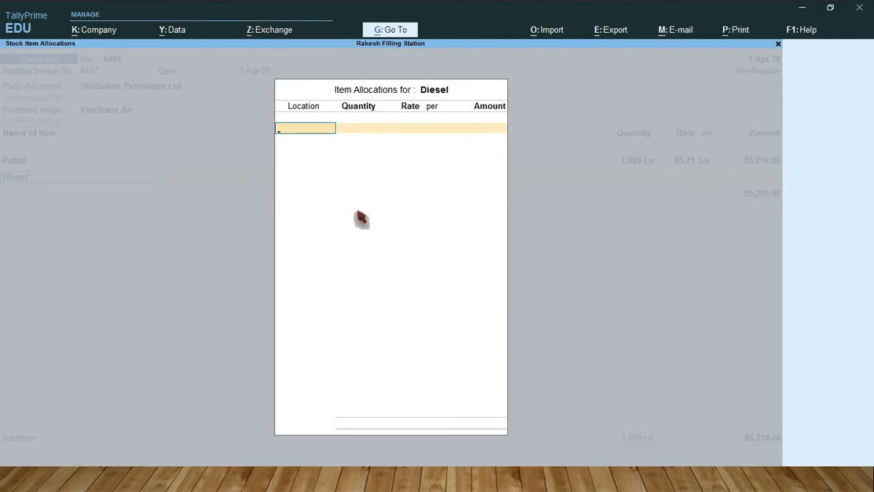
type("T")
key("Down")
key("Down")
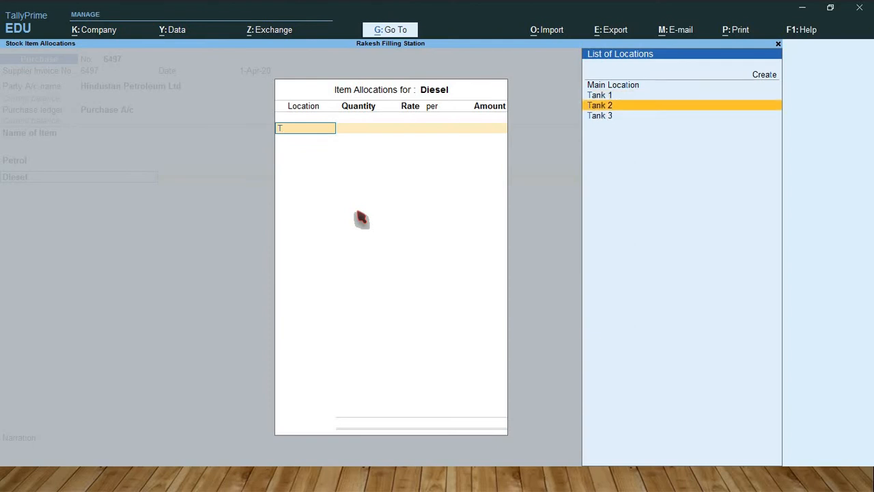
key("Return")
type("1,")
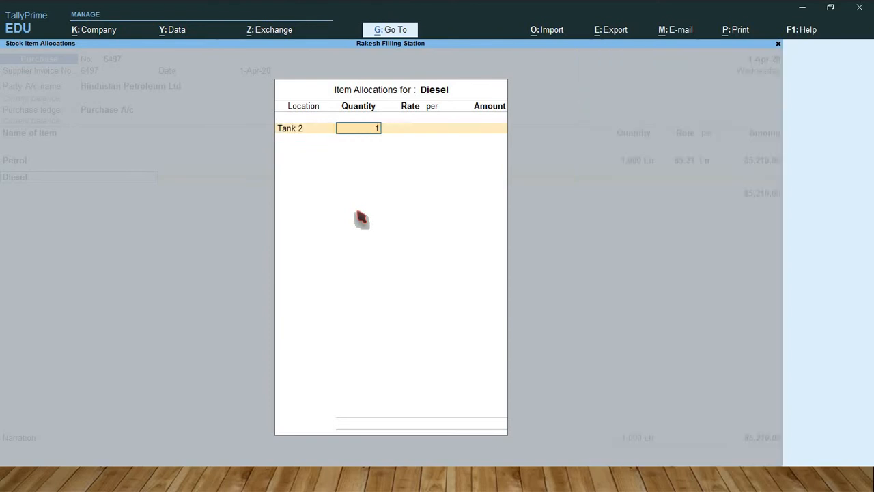
type("000")
key("Return")
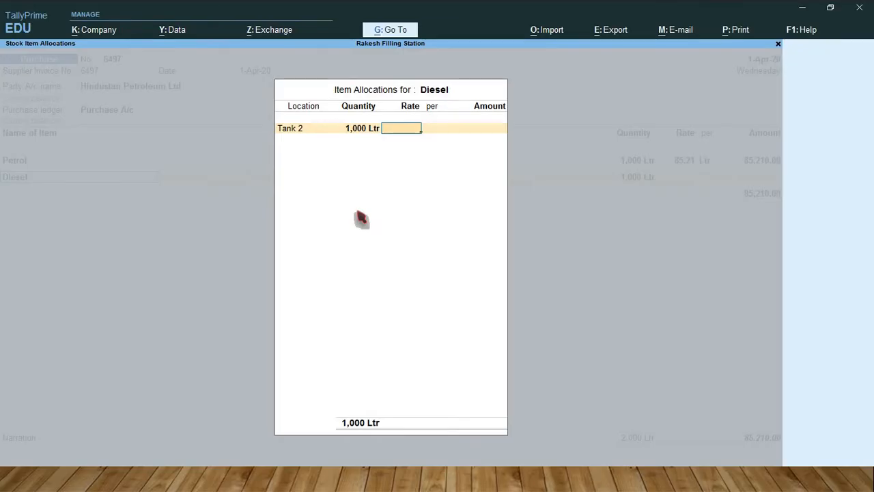
Step: Set the diesel rate to 78.60 per Ltr, check it against the presentation and complete the diesel item line
type("78.60")
key("Return")
key("Return")
key("Return")
key("Return")
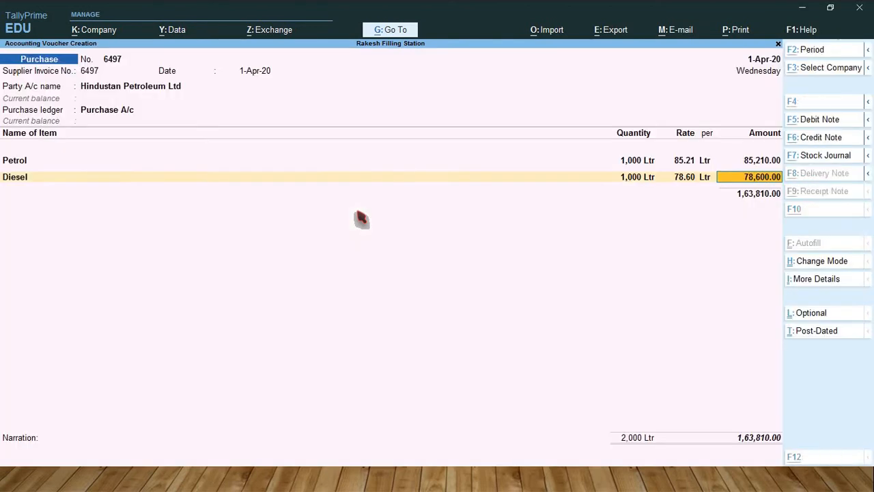
key("alt+Tab")
key("alt+Tab")
key("Return")
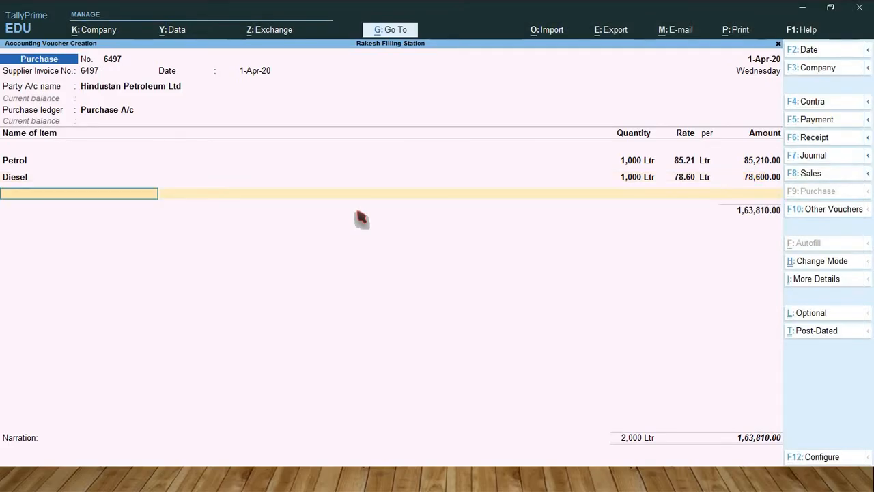
Step: End the item list, accept the bill-wise New Ref 6497 for Hindustan Petroleum Ltd and save the purchase voucher
key("Return")
key("Return")
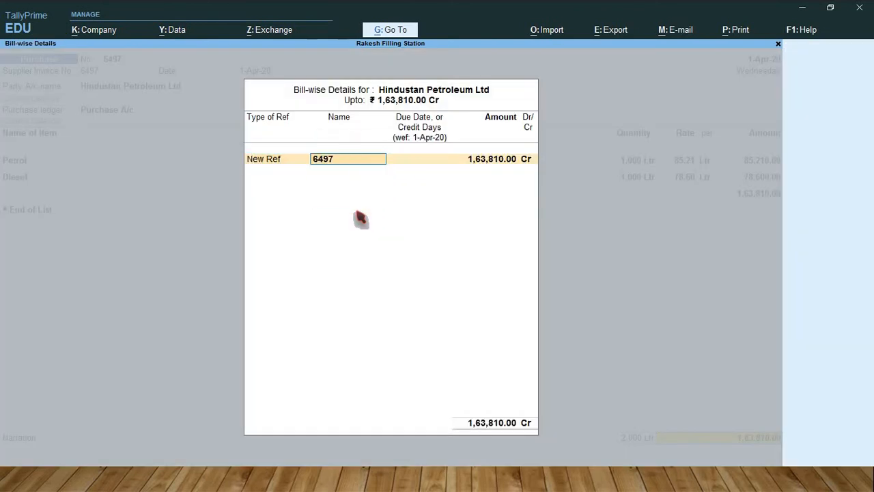
key("Return")
key("Return")
key("Return")
key("Return")
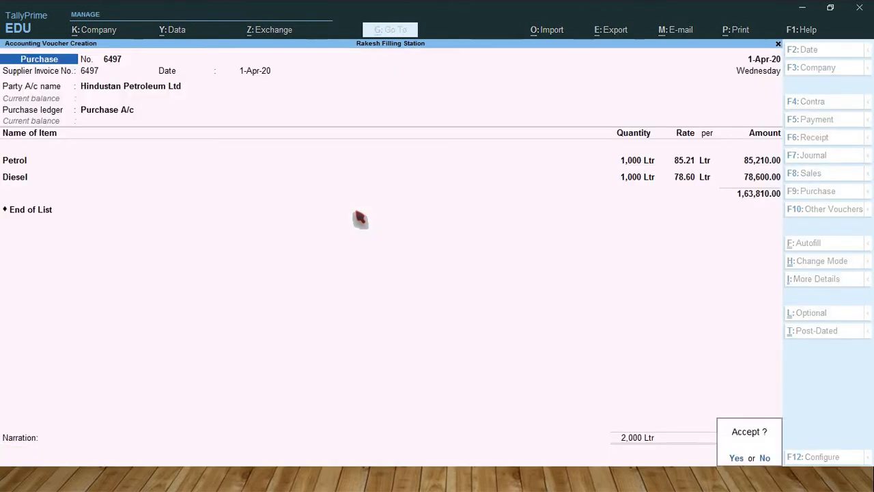
key("Return")
Step: Switch to the presentation and look up the invoice details for the lubricant oil purchase
key("alt+Tab")
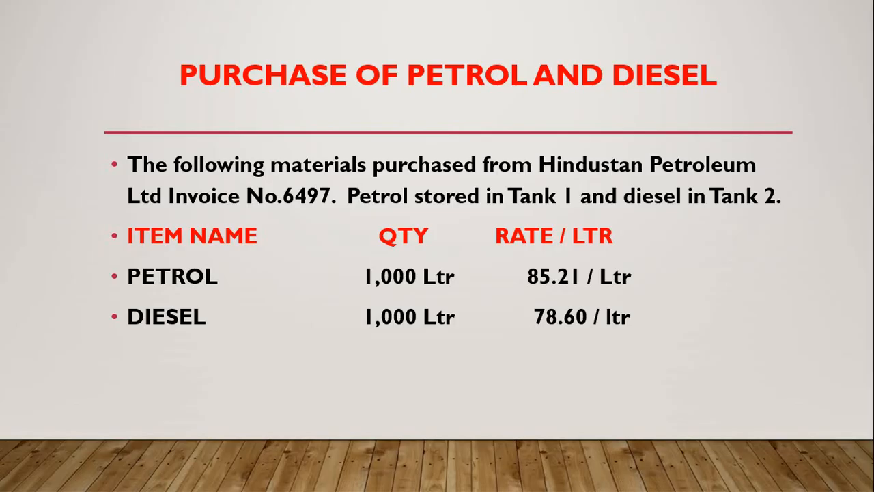
key("Right")
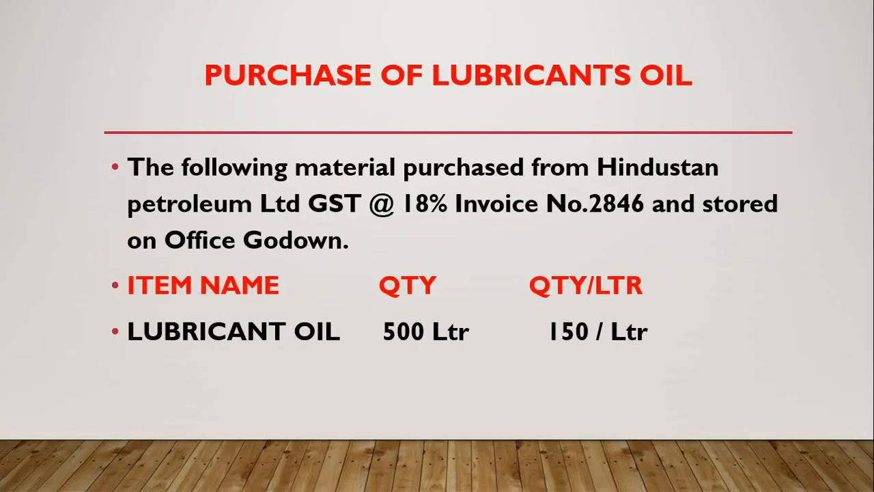
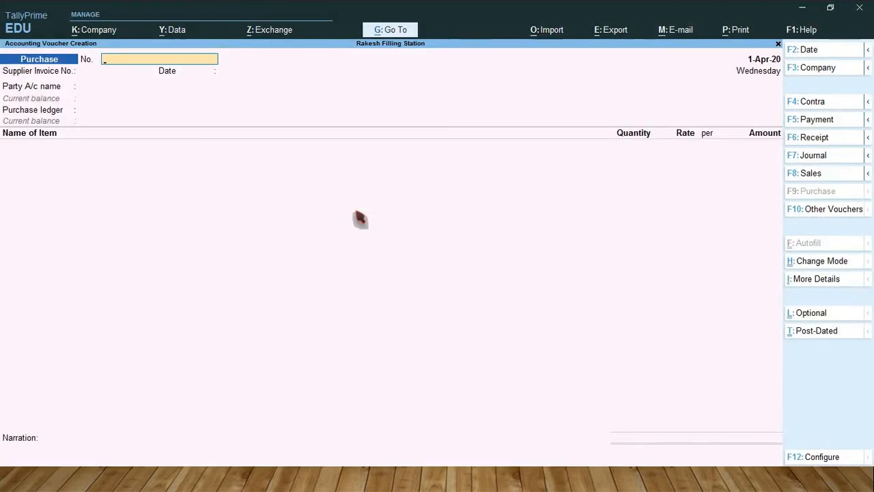
Step: Number the purchase voucher 2846 and enter supplier invoice number 2846 with the date 1-Apr-20
key("alt")
type("2846")
key("Return")
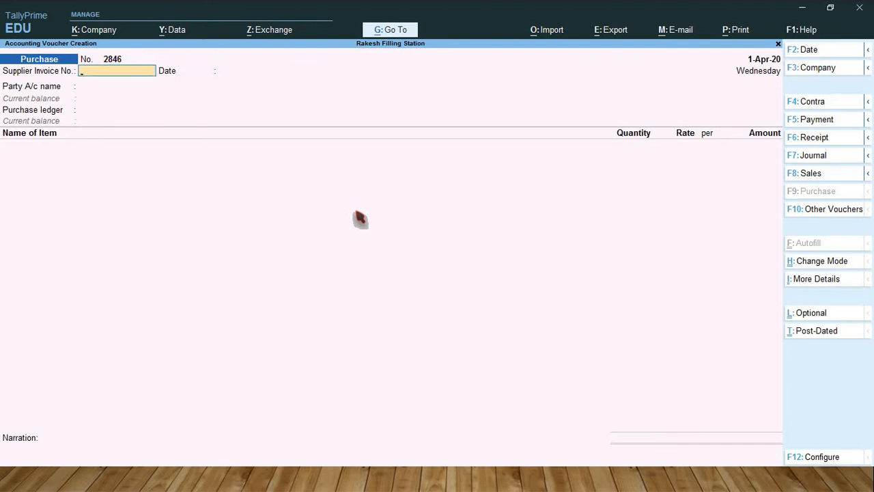
type("2846")
key("Return")
key("Return")
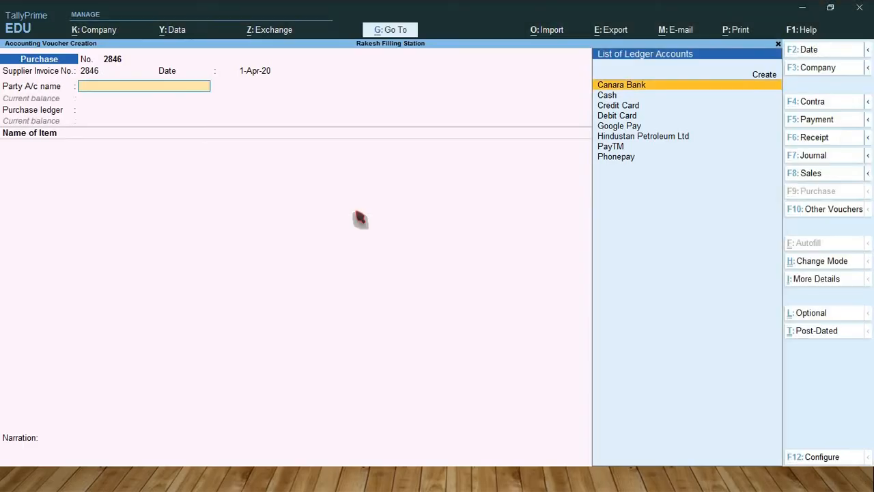
Step: Choose Hindustan Petroleum Ltd as the party, leave its receipt details blank, and select Purchase @ 18% as the purchase ledger
key("Down")
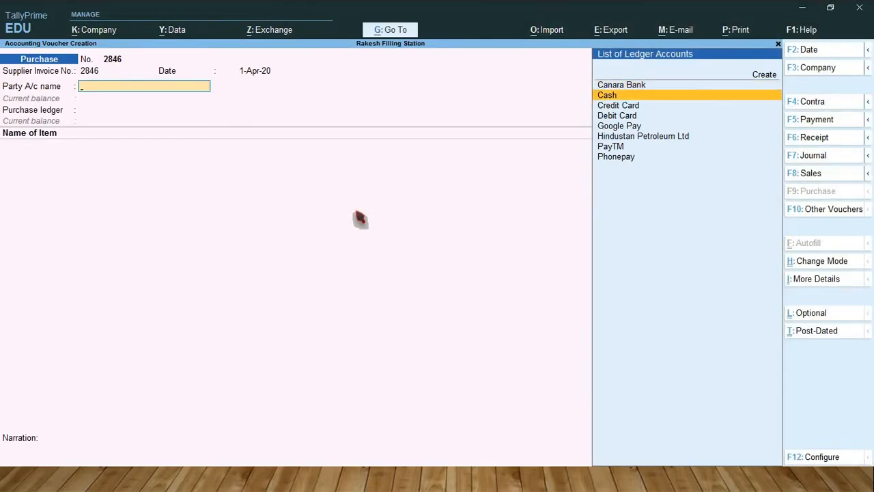
key("Down")
key("Down")
key("Down")
key("Down")
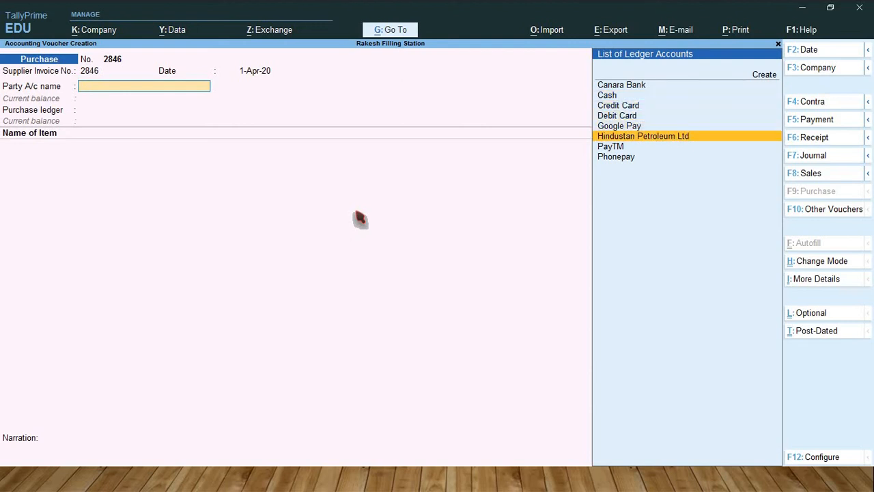
key("Return")
key("Return")
key("Return")
key("Return")
key("Return")
key("Return")
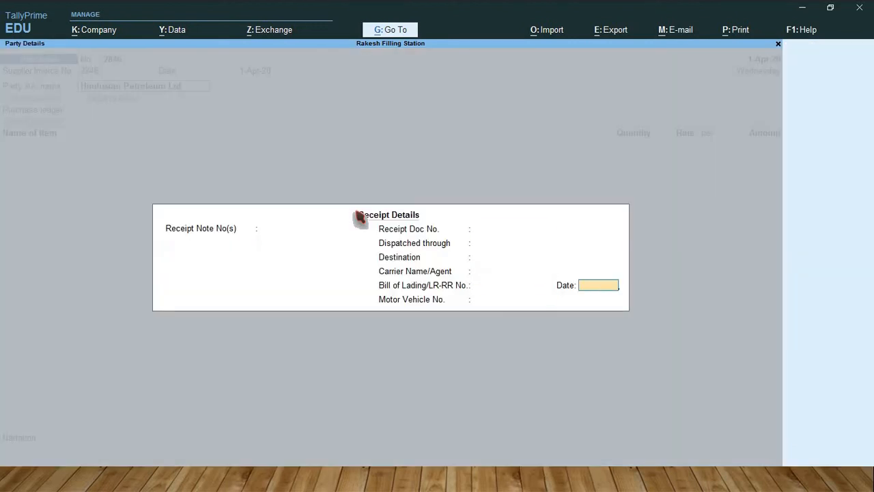
key("Return")
key("Return")
key("Return")
key("Return")
key("Return")
key("Return")
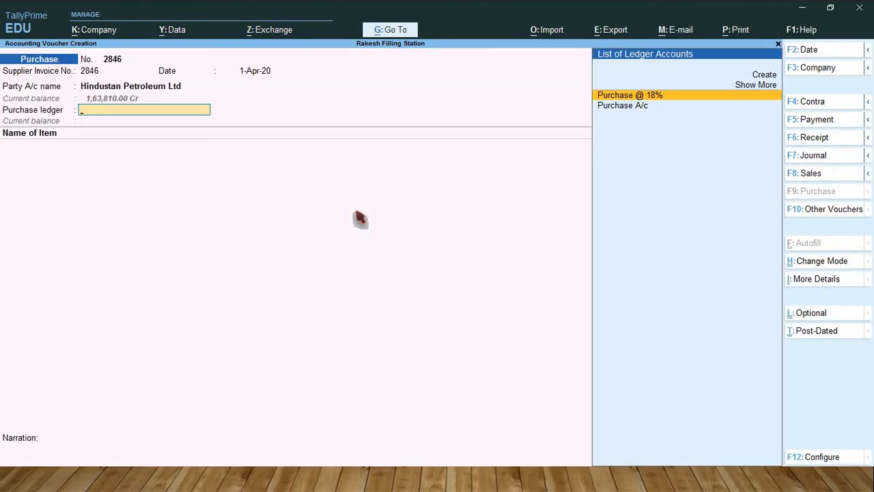
key("Return")
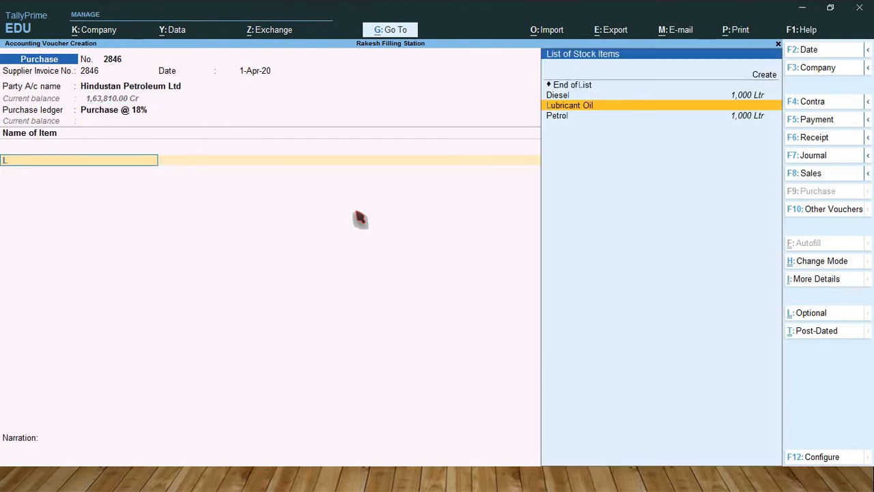
Step: Add Lubricant Oil as the voucher item and allocate 500 Ltr to Office Godown, checking location and quantity against the presentation
type("Lu")
key("Return")
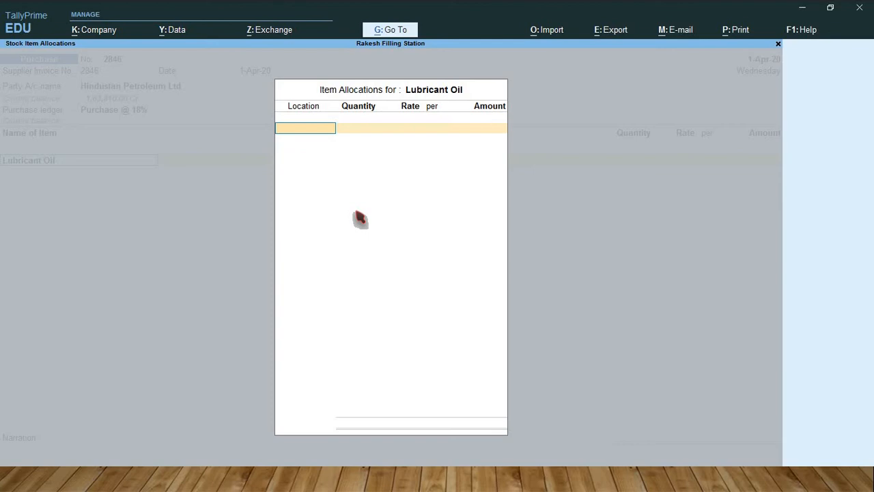
key("alt+Tab")
key("alt+Tab")
type("Of")
key("Return")
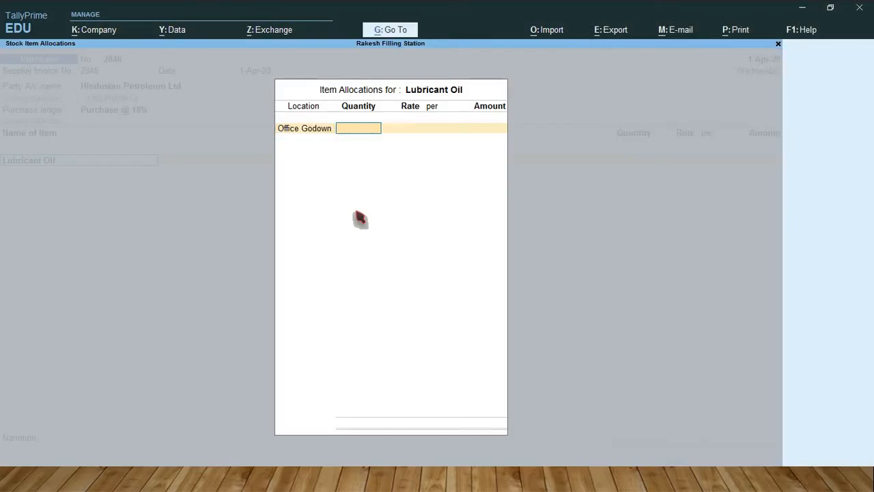
key("alt+Tab")
key("alt+Tab")
type("500")
key("Return")
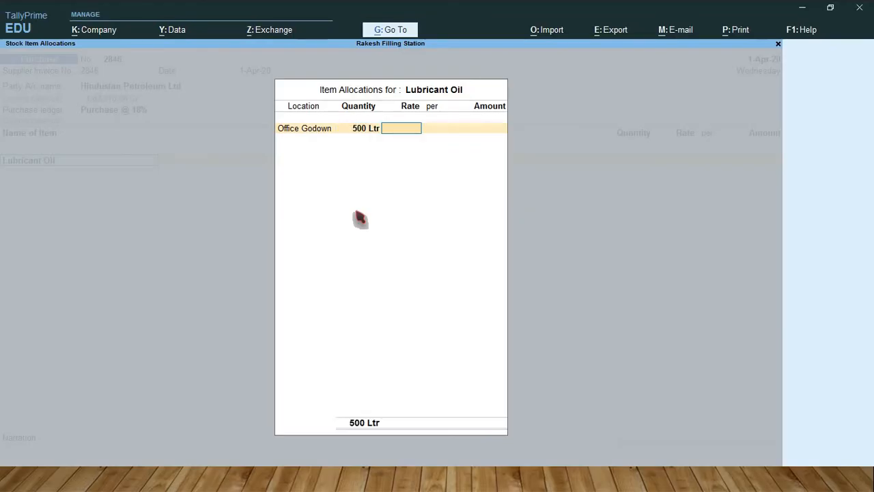
Step: Set the lubricant oil rate to 150 per Ltr after checking the presentation, and complete the item line
key("alt+Tab")
key("alt+Tab")
type("150")
key("Return")
key("Return")
key("Return")
key("Return")
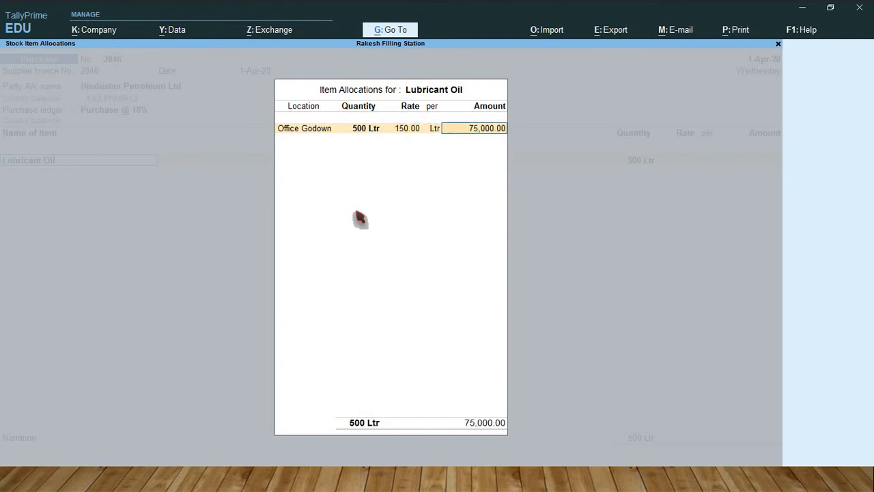
key("Return")
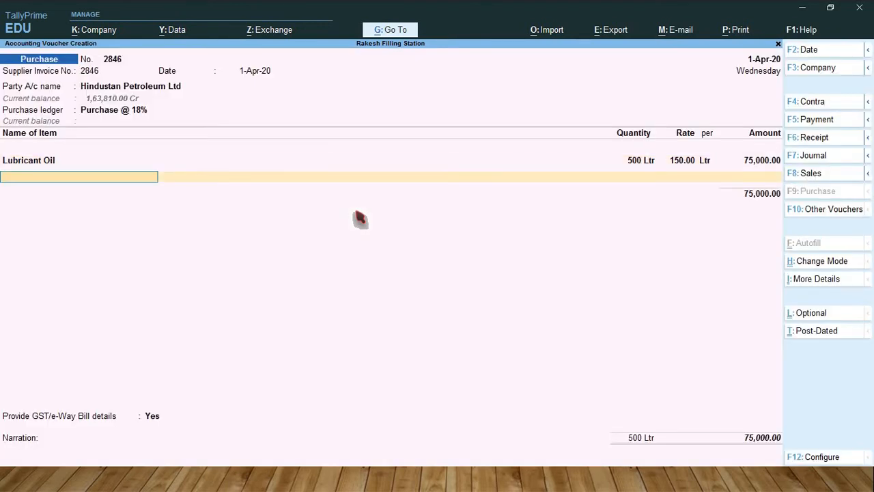
Step: End the item list and add the CGST @ 9% and SGST @ 9% tax ledgers to the purchase voucher
key("Return")
type("cg")
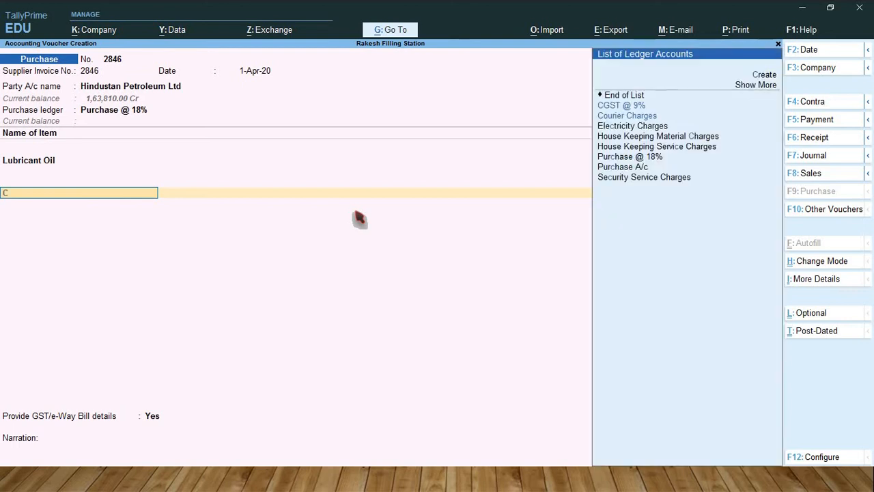
key("Return")
key("Return")
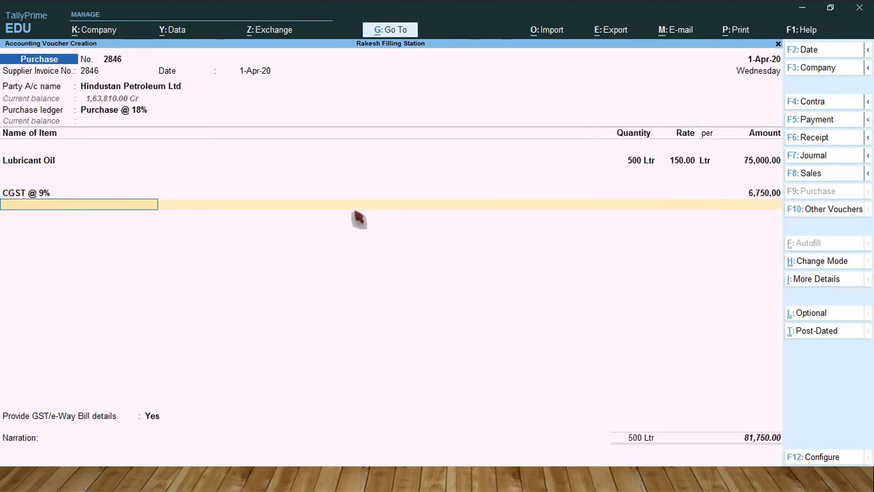
type("Sg")
key("Return")
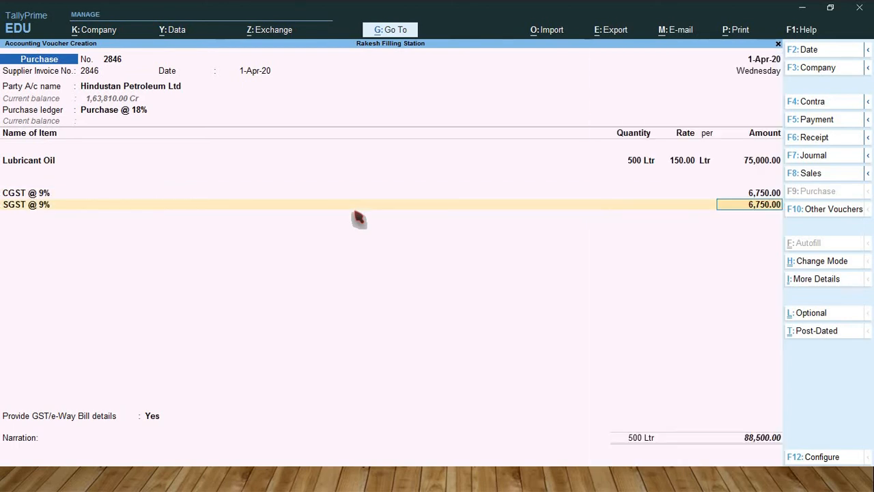
key("Return")
Step: Decline the GST/e-Way Bill details, accept the bill-wise New Ref for Hindustan Petroleum Ltd and save the lubricant oil purchase voucher
key("Return")
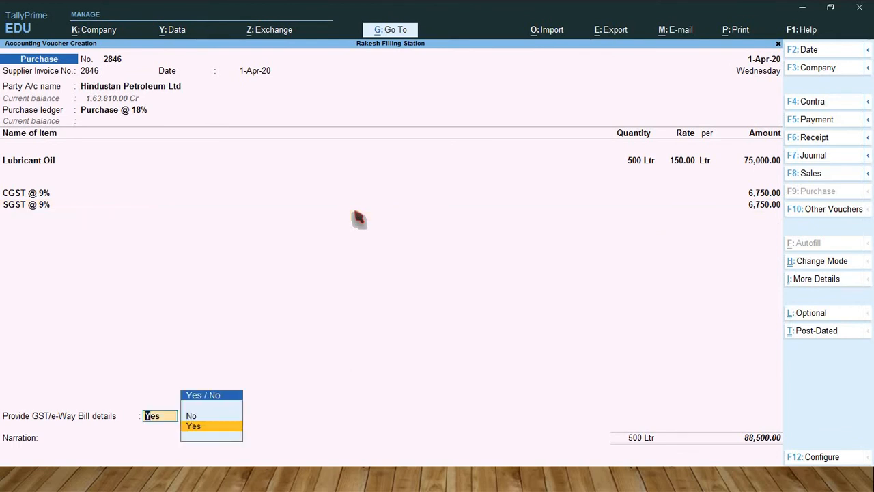
key("Up")
key("Return")
key("Return")
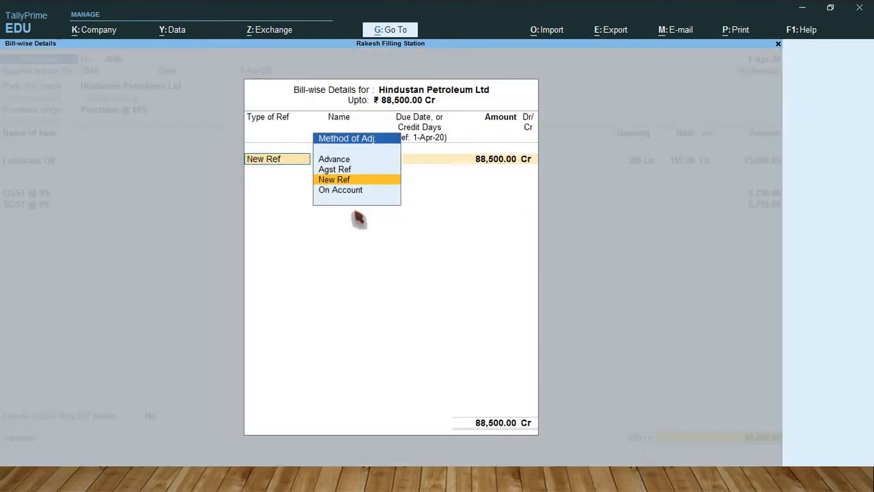
key("Return")
key("Return")
key("Return")
key("Return")
key("Return")
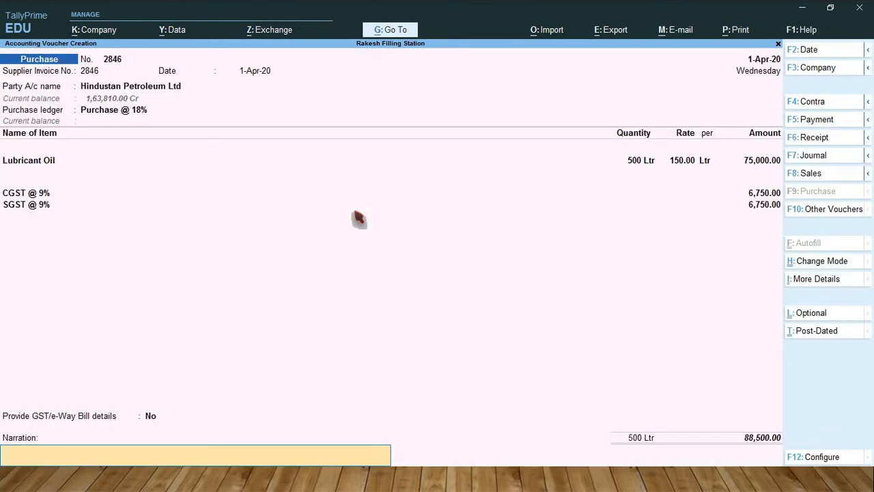
key("Return")
key("Return")
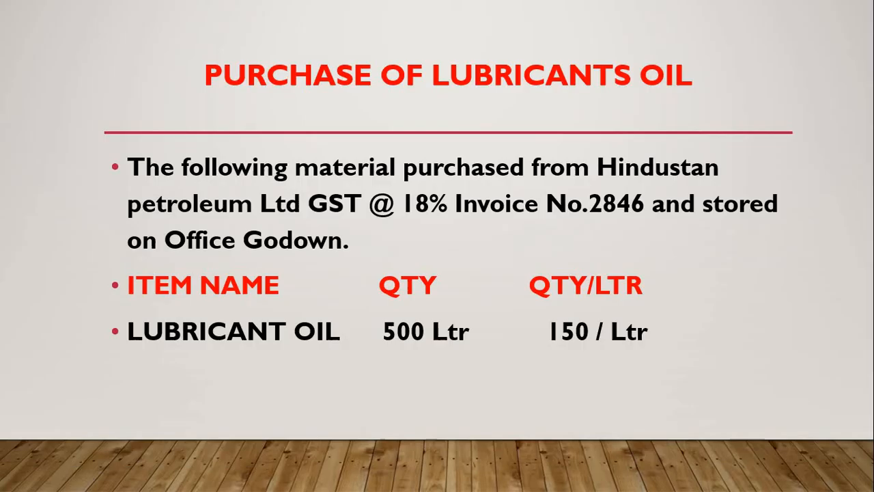
Step: Look up the petrol purchase in the presentation and enter 4328 as both voucher number and supplier invoice number of a new purchase
key("Right")
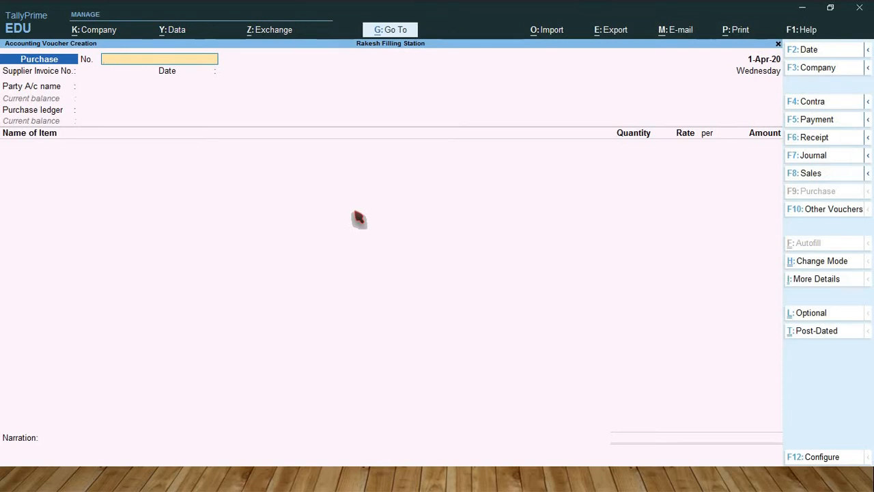
type("4328")
key("Return")
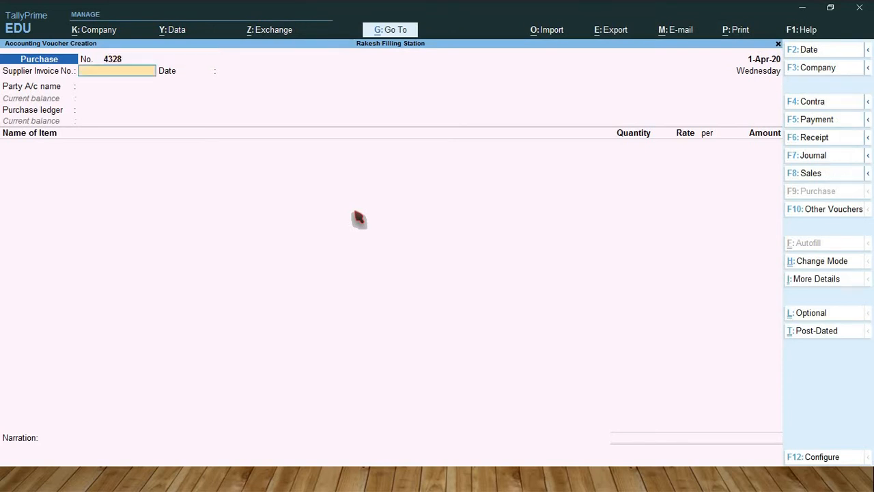
type("4328")
key("Return")
key("Return")
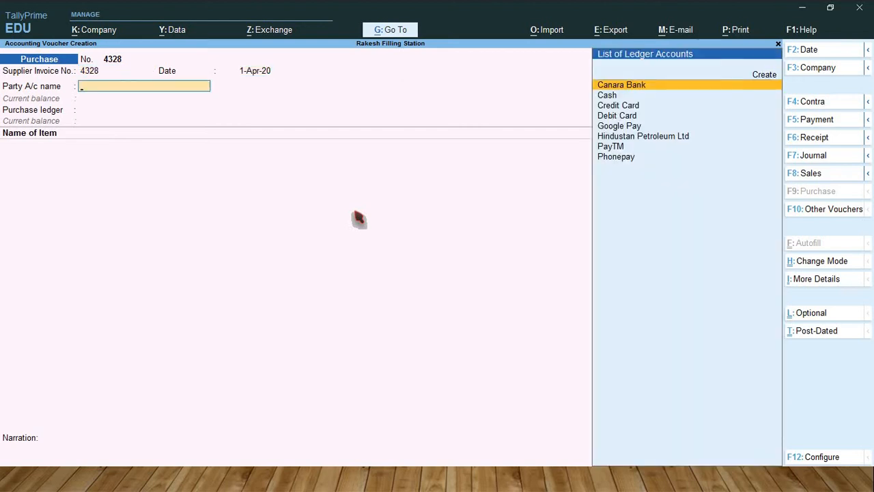
Step: Choose Hindustan Petroleum Ltd as the party, leave its receipt details blank, and select Purchase A/c as the purchase ledger
type("Hi")
key("Return")
key("Return")
key("Return")
key("Return")
key("Return")
key("Return")
key("Return")
key("Return")
key("Return")
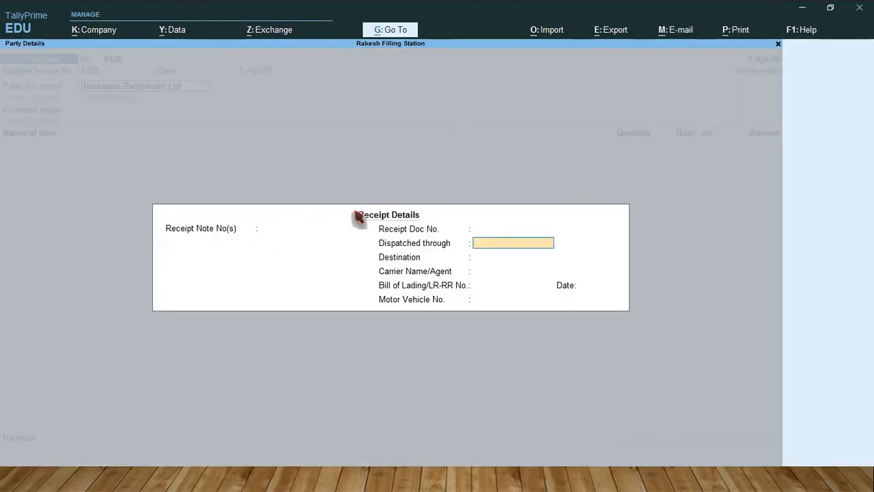
key("Return")
key("Return")
key("Return")
key("Return")
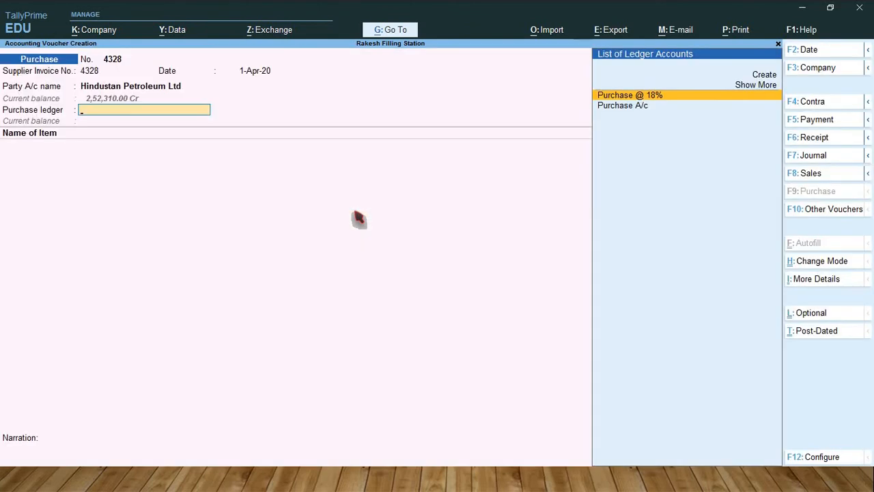
key("Down")
key("Return")
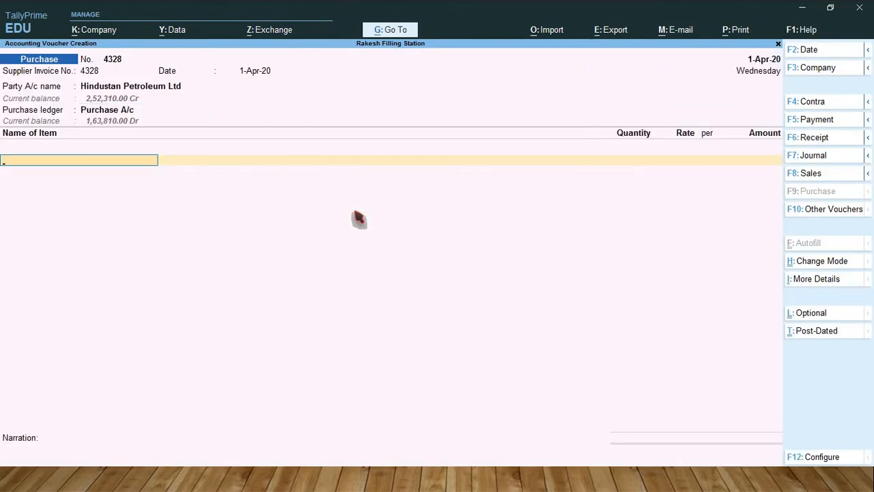
Step: Add Petrol as the voucher item and allocate 1,000 Ltr to Tank 3
type("Petr")
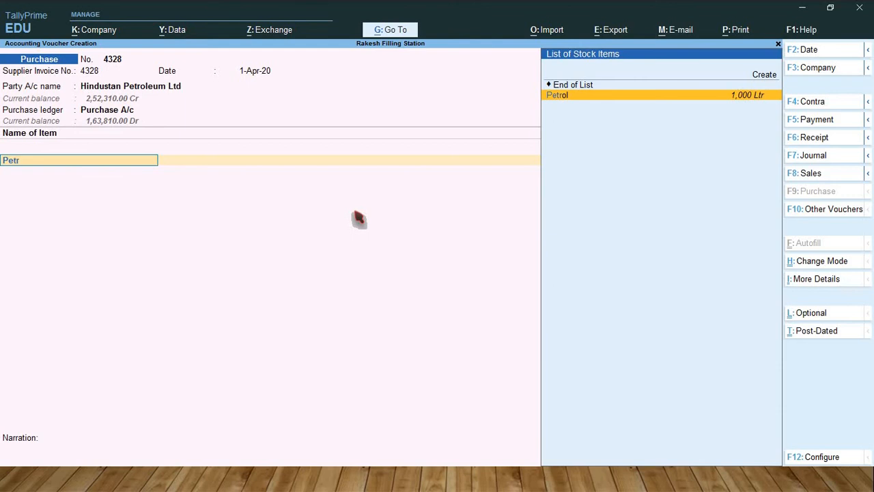
key("Return")
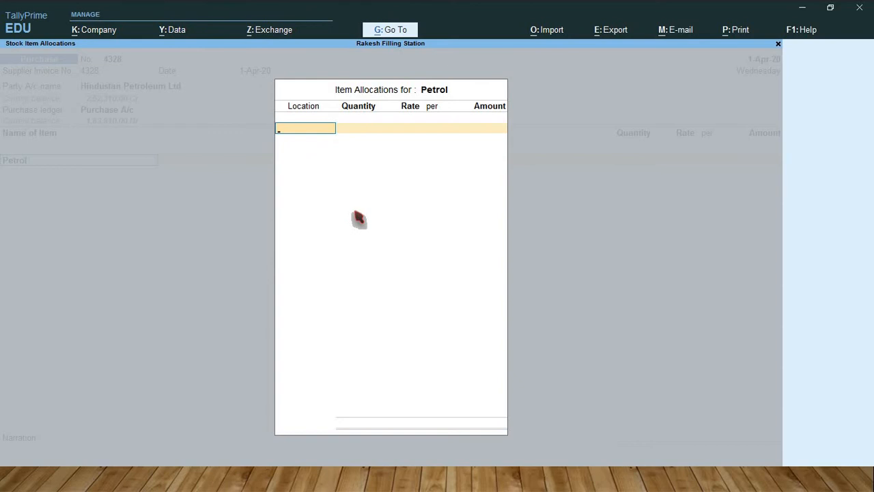
type("Tan")
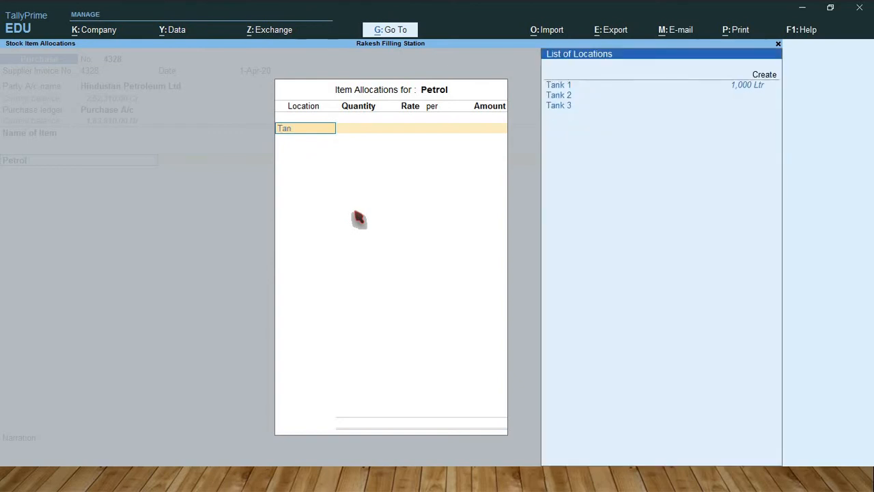
key("Down")
key("Down")
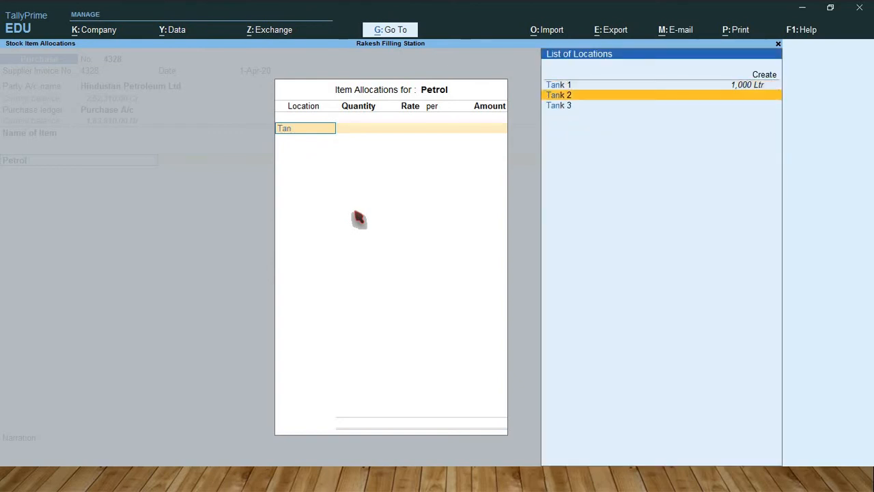
key("Return")
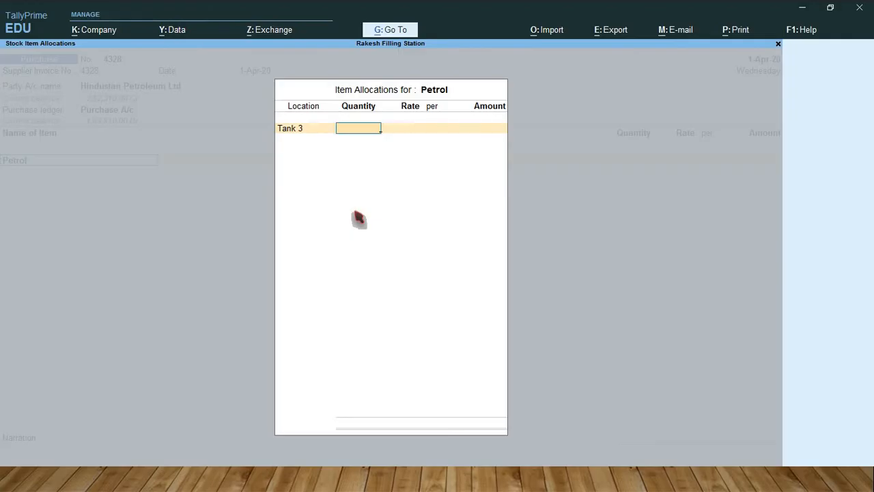
type("1000")
Step: Apply the rate of 85.21 per Ltr to the petrol allocation and complete the item line
key("Return")
key("Return")
key("Return")
key("Return")
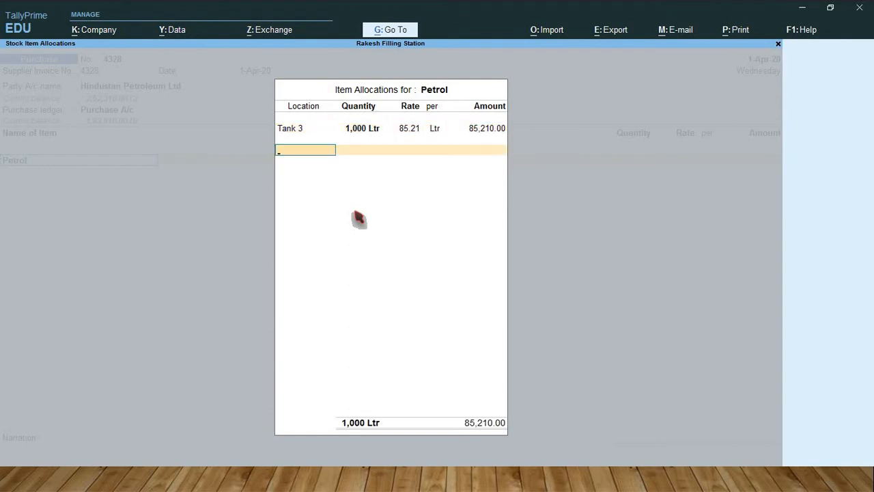
key("Return")
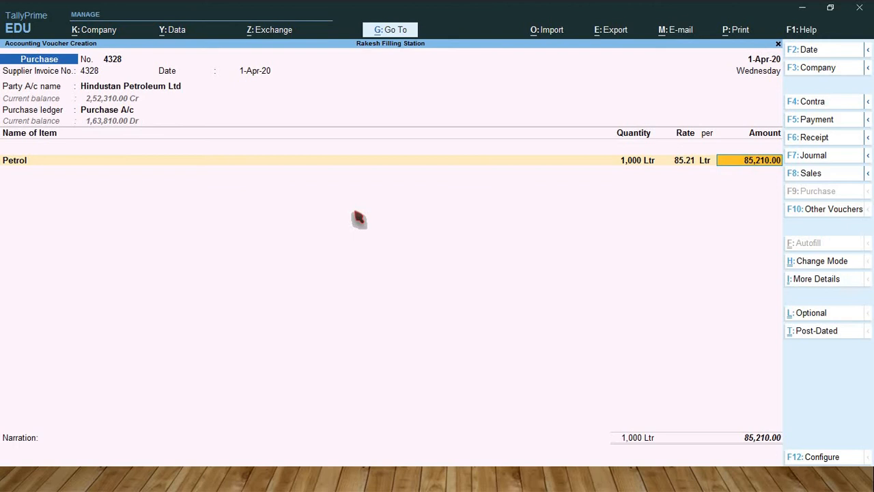
key("Return")
Step: Accept the petrol purchase voucher without a narration and leave voucher entry
key("Return")
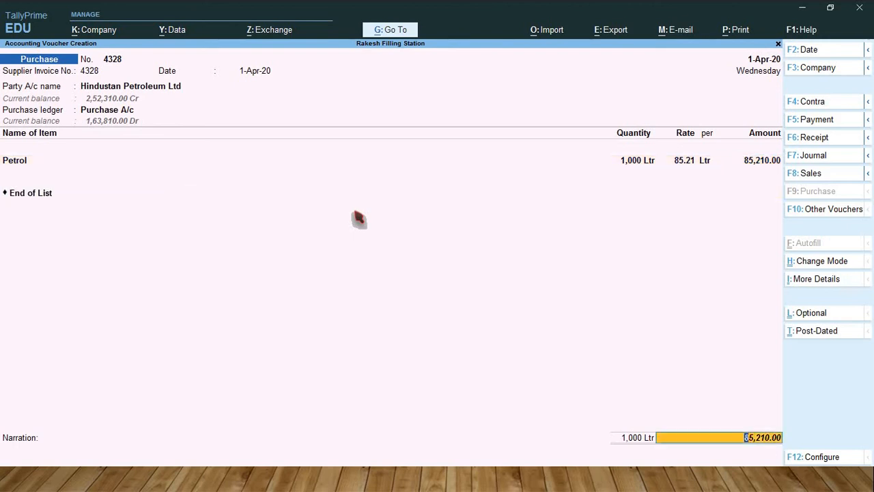
key("Return")
key("Return")
key("Return")
key("Return")
key("Return")
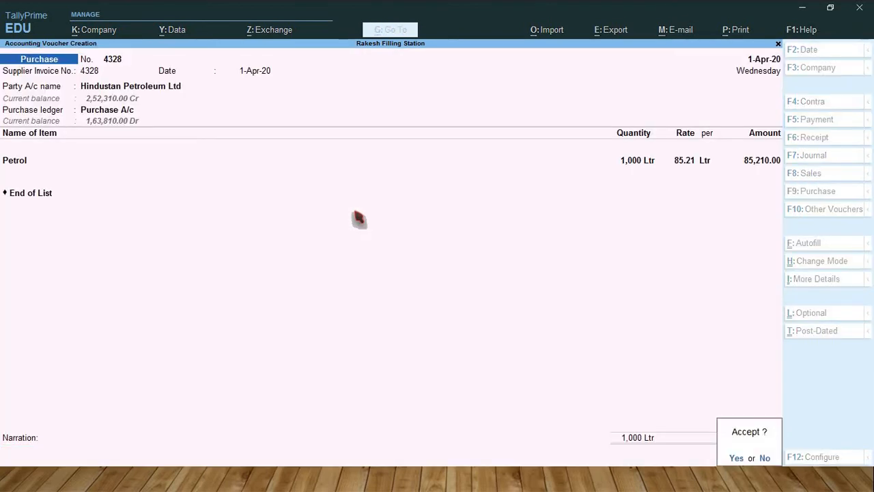
key("Return")
key("Escape")
key("Return")
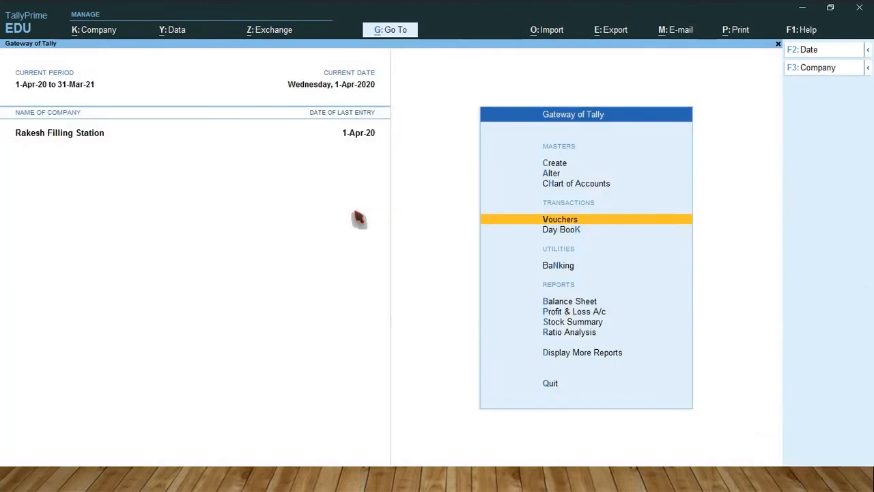
Step: Review the closing balances of Diesel, Lubricant Oil and Petrol in the Stock Summary report
key("Down")
key("Down")
key("Down")
key("Down")
key("Down")
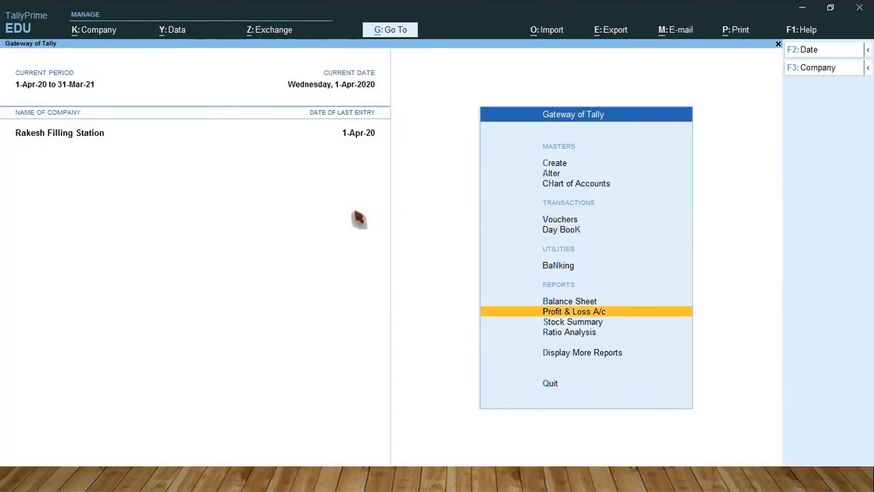
key("Return")
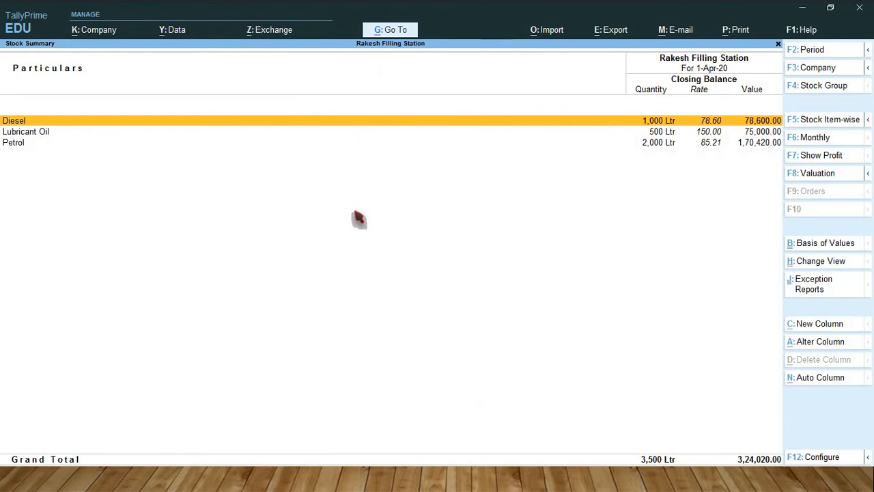
key("Down")
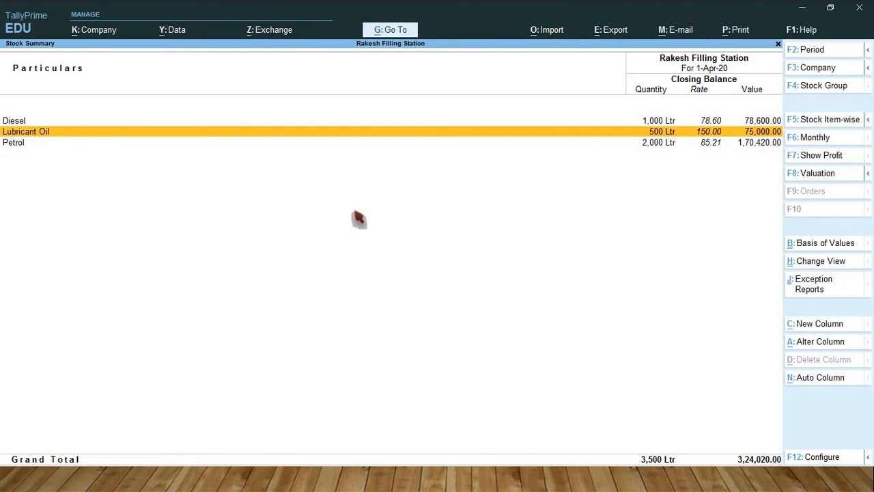
key("Down")
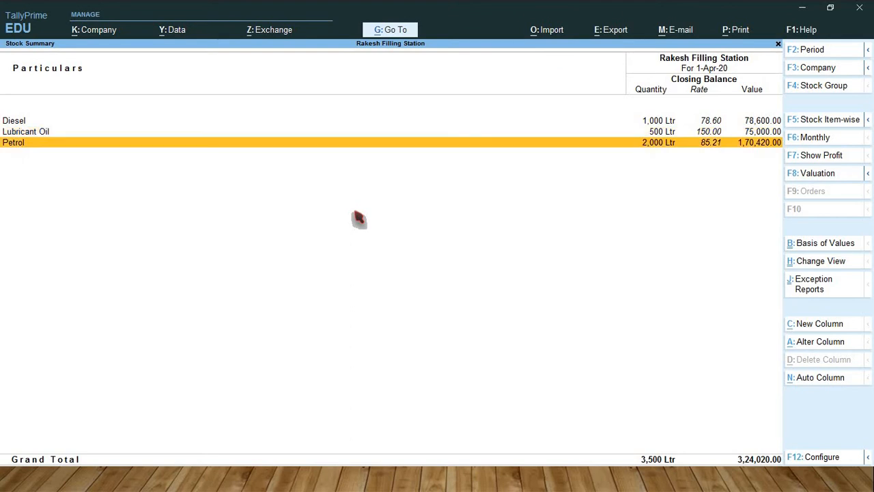
key("Return")
key("Escape")
key("Escape")
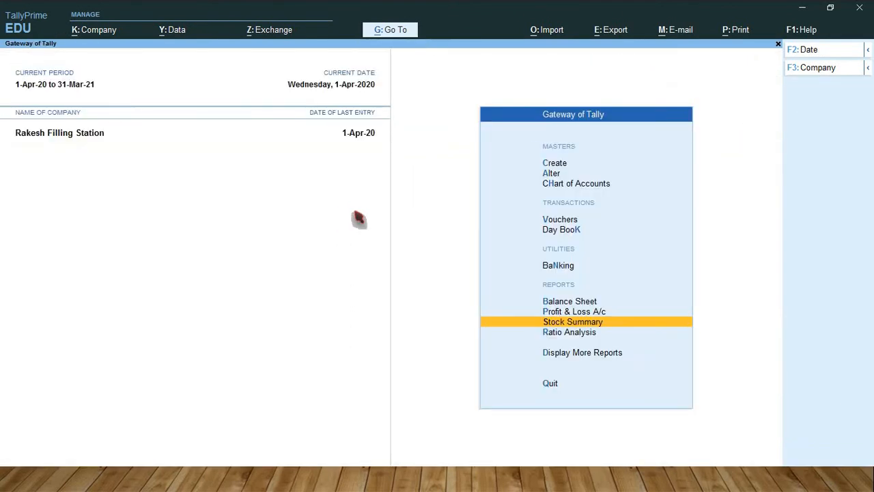
Step: Open the Locations summary in the Inventory Books reports
key("d")
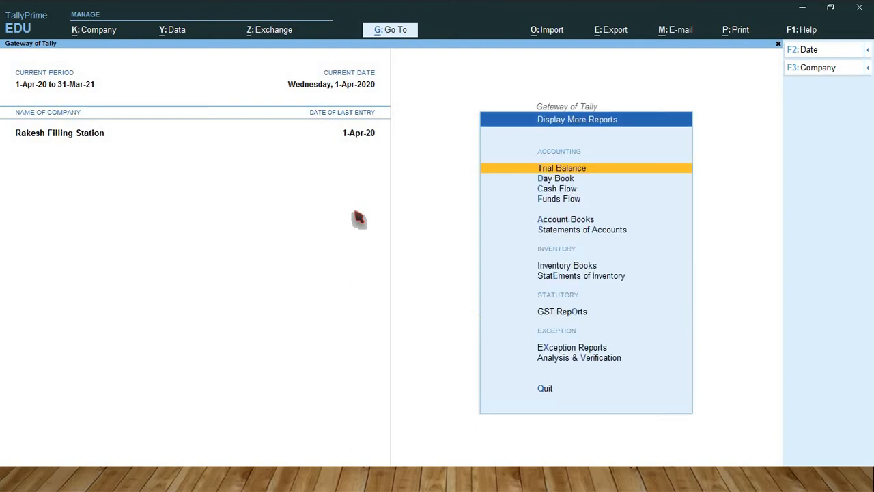
key("Down")
key("Down")
key("Down")
key("Down")
key("Down")
key("Down")
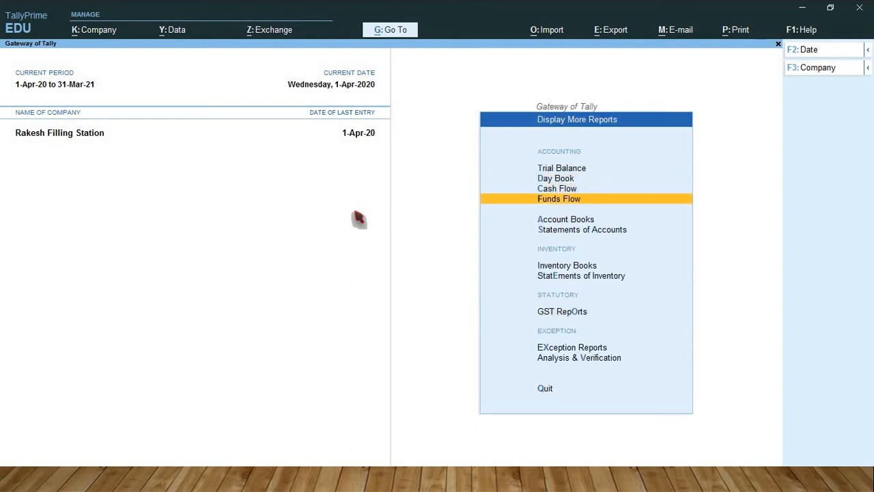
key("Return")
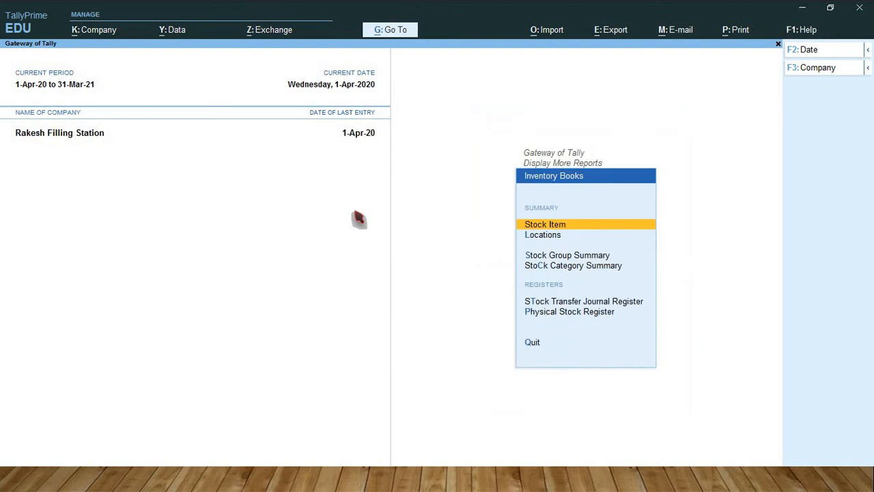
key("Down")
key("Return")
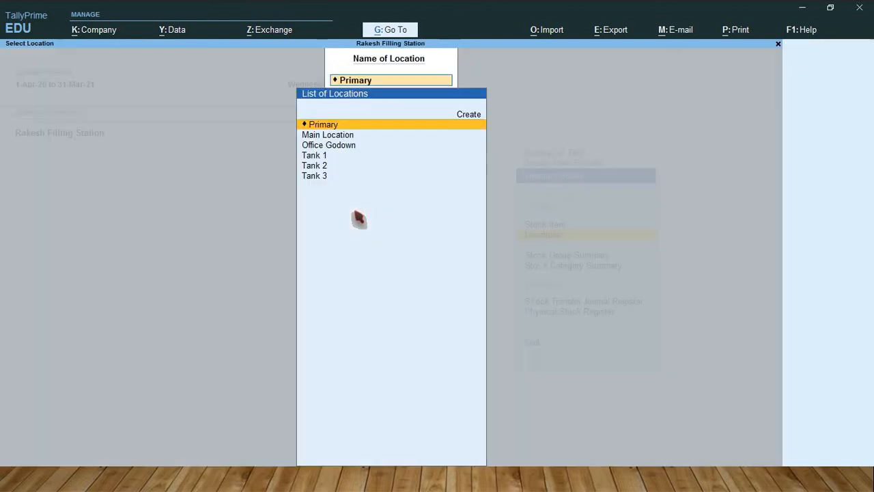
Step: Examine the Office Godown stock, including the monthly summary of Lubricant Oil
key("Down")
key("Down")
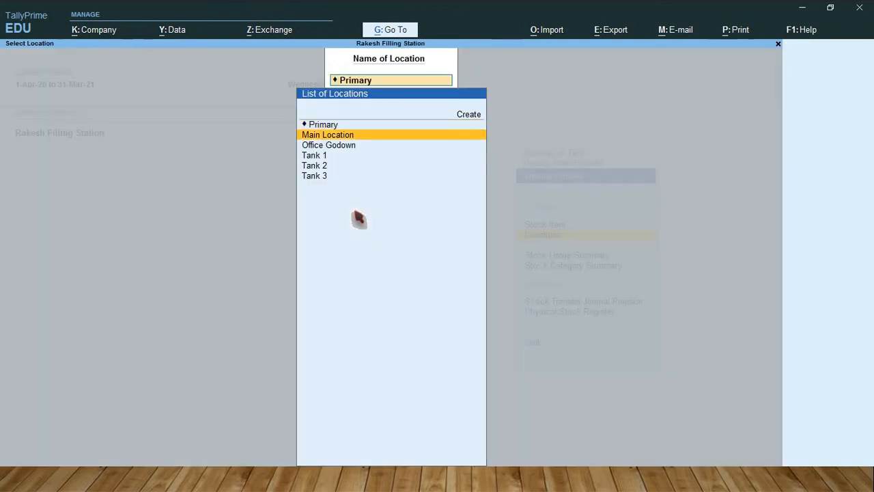
key("Return")
key("Return")
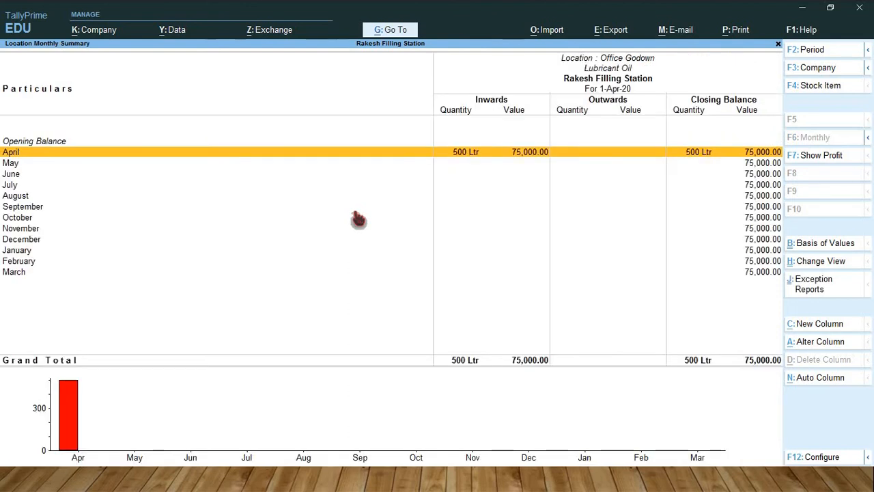
key("Escape")
key("Escape")
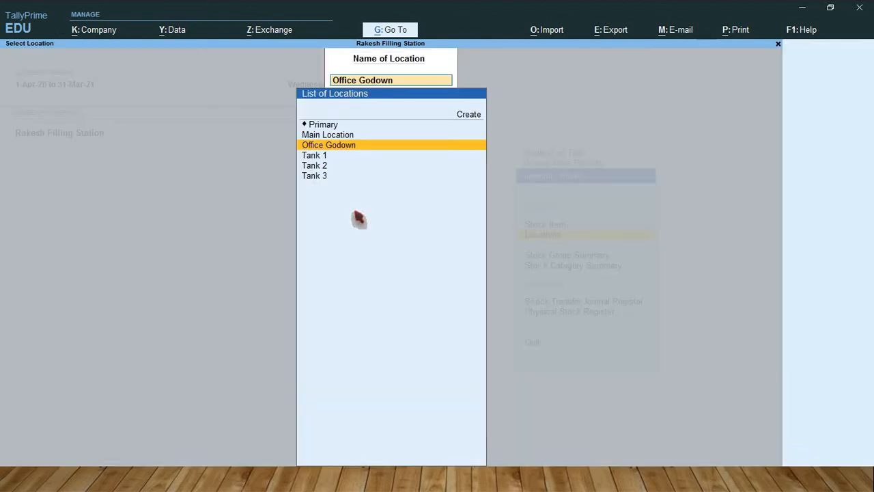
Step: Examine the closing stock of Tank 1, Tank 2 and Tank 3 in turn, and return to the Gateway of Tally
key("Down")
key("Return")
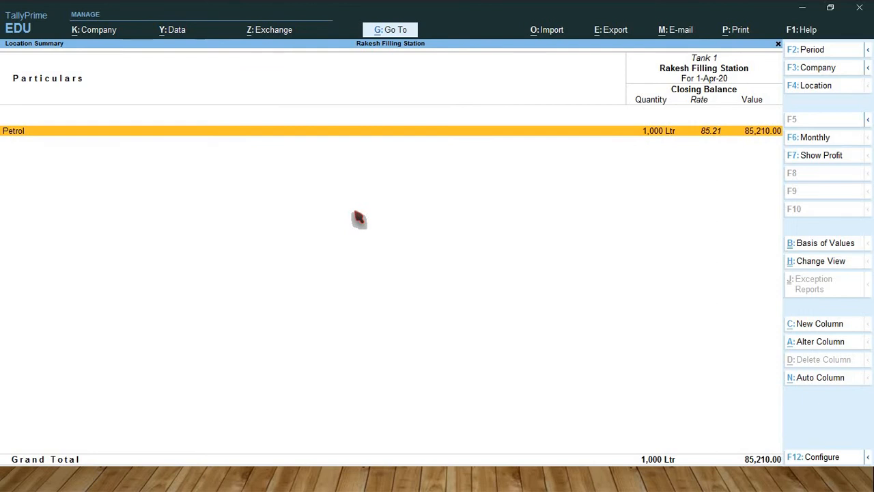
key("Escape")
key("Down")
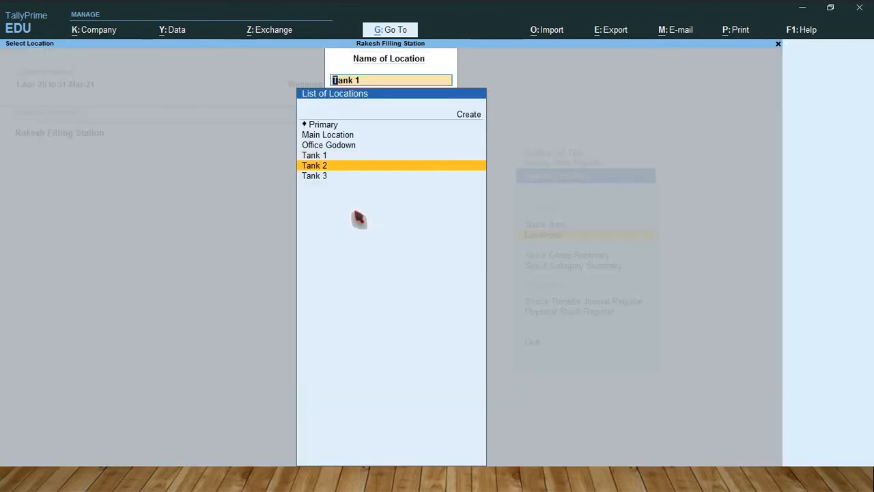
key("Return")
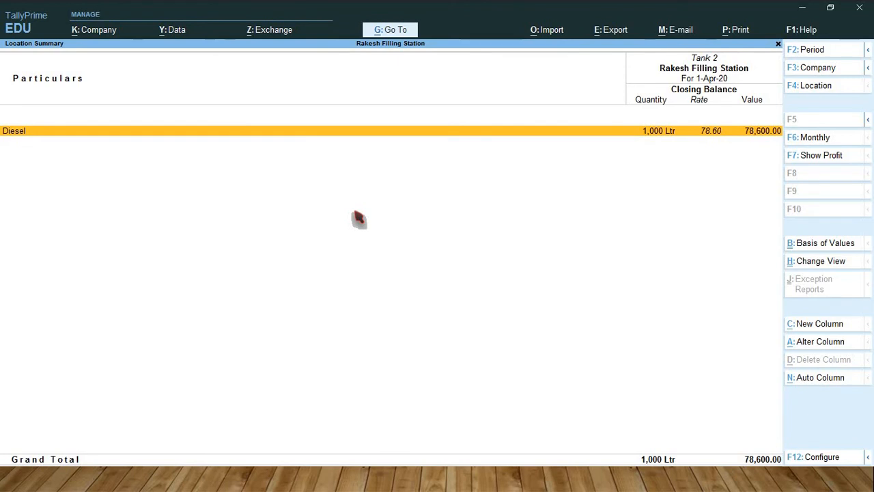
key("Escape")
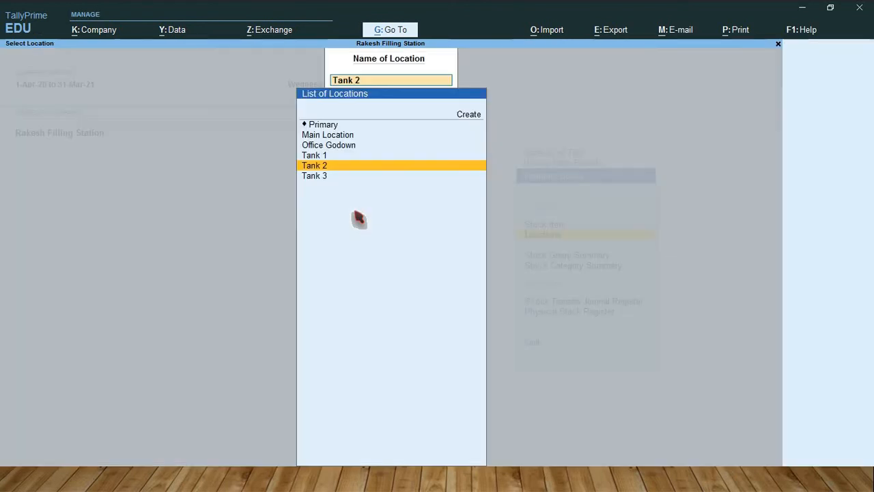
key("Down")
key("Return")
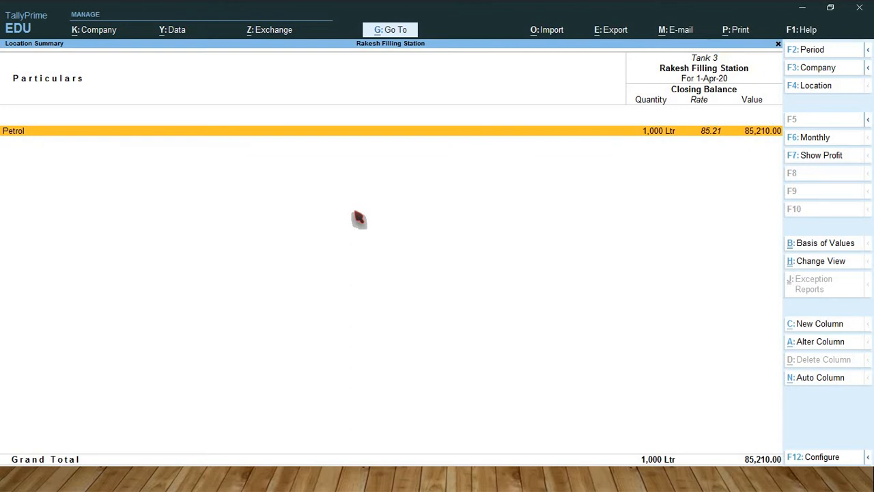
key("Escape")
key("Escape")
key("Escape")
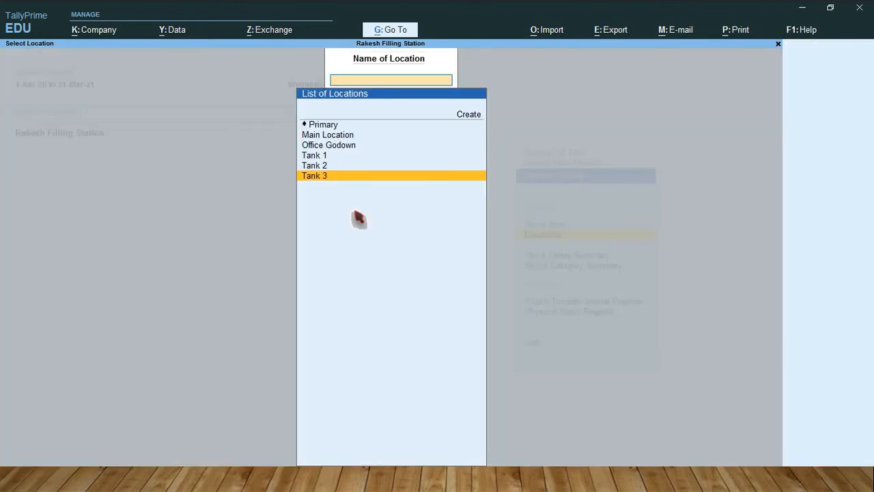
key("Escape")
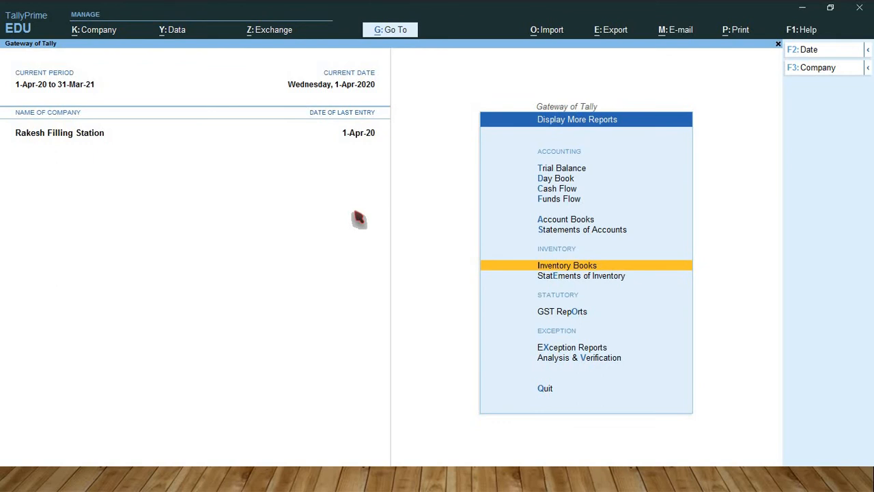
key("Escape")
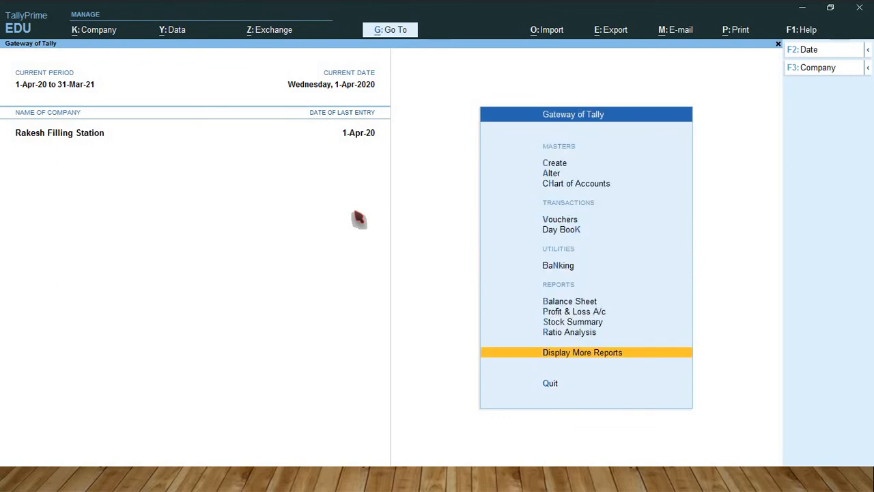
Step: Create a sales voucher numbered 2151 with Cash as the party account
key("F9")
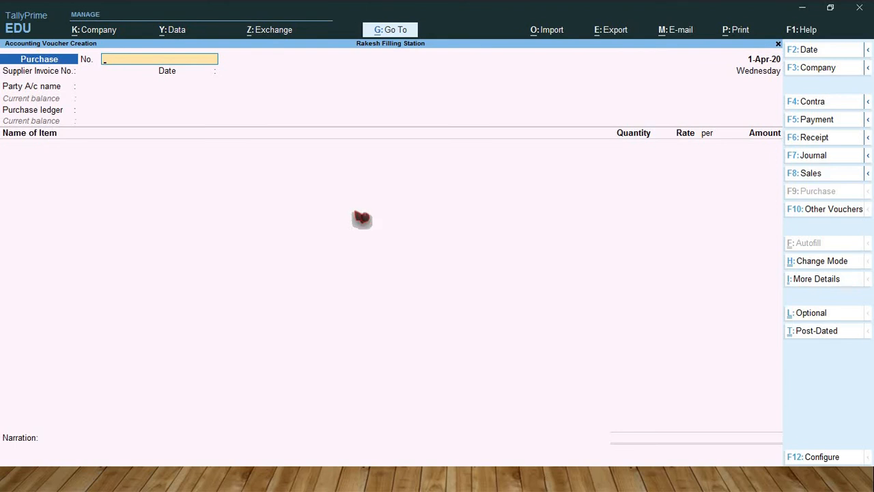
key("F8")
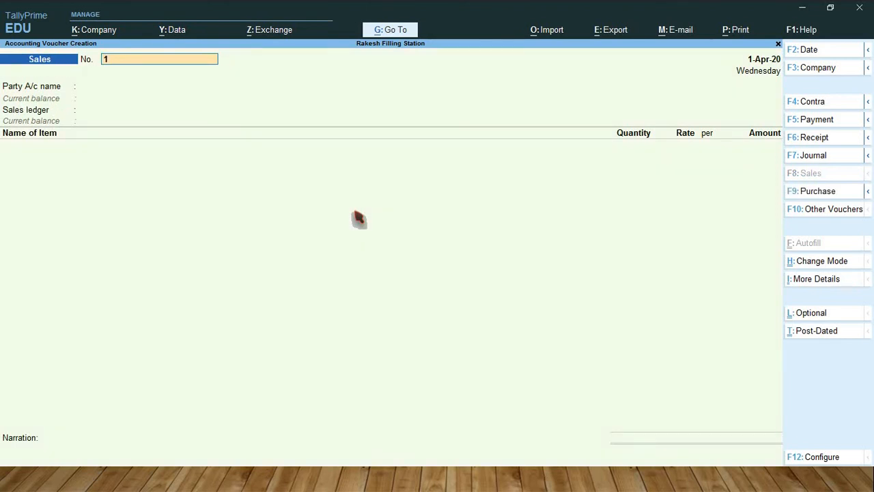
type("2151")
key("Return")
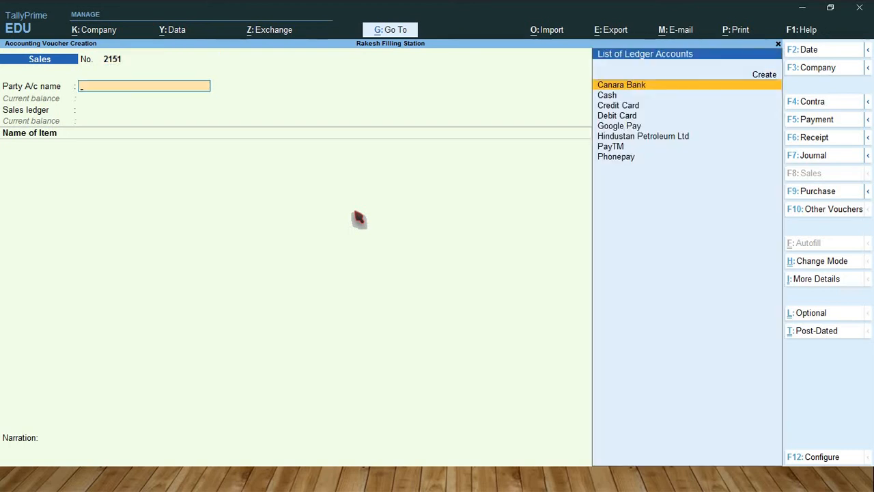
key("Down")
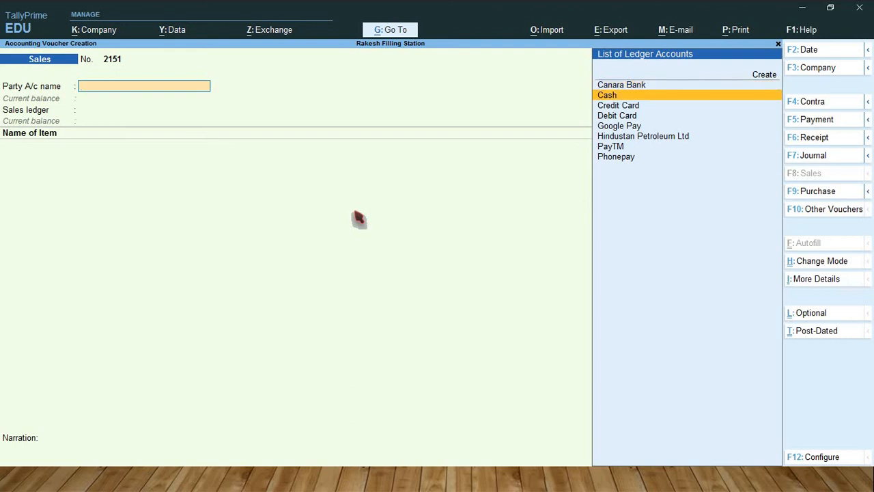
key("Return")
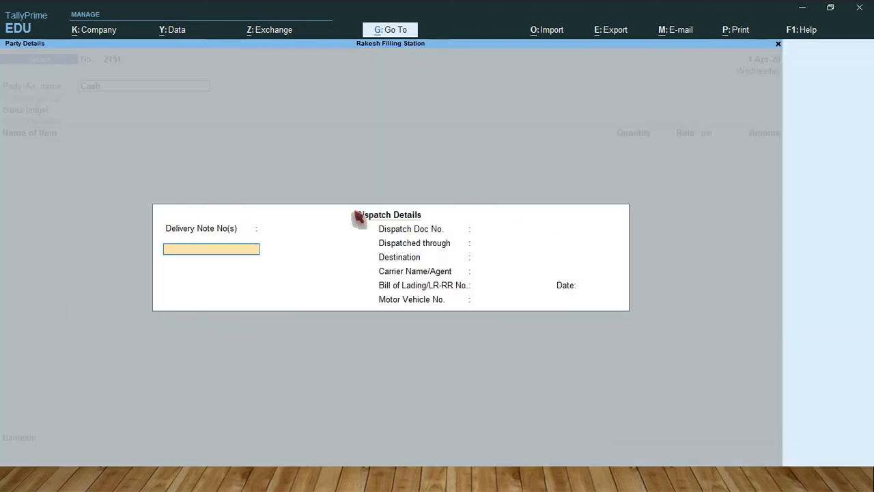
Step: Leave the dispatch details blank, keep the default Cash party details, and select Sales A/c as the sales ledger
key("Return")
key("Return")
key("Return")
key("Return")
key("Return")
key("Return")
key("Return")
key("Return")
key("Return")
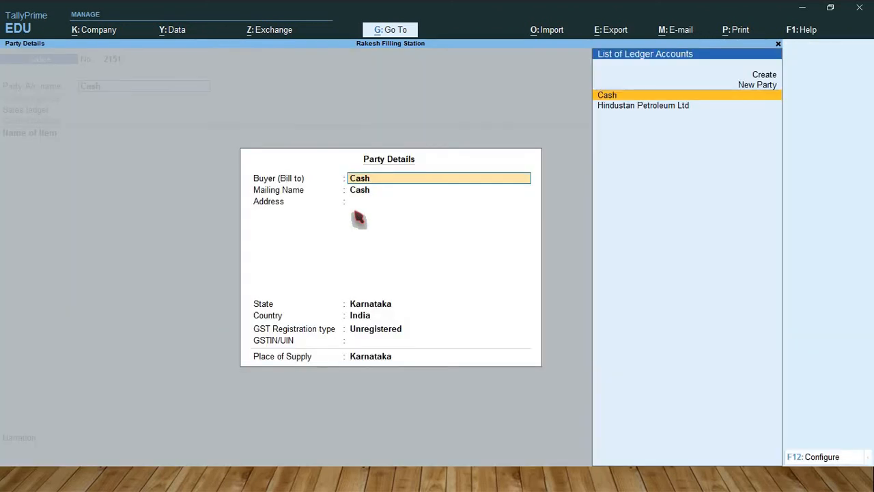
key("Return")
key("Return")
key("Return")
key("Return")
key("Return")
key("Return")
key("Return")
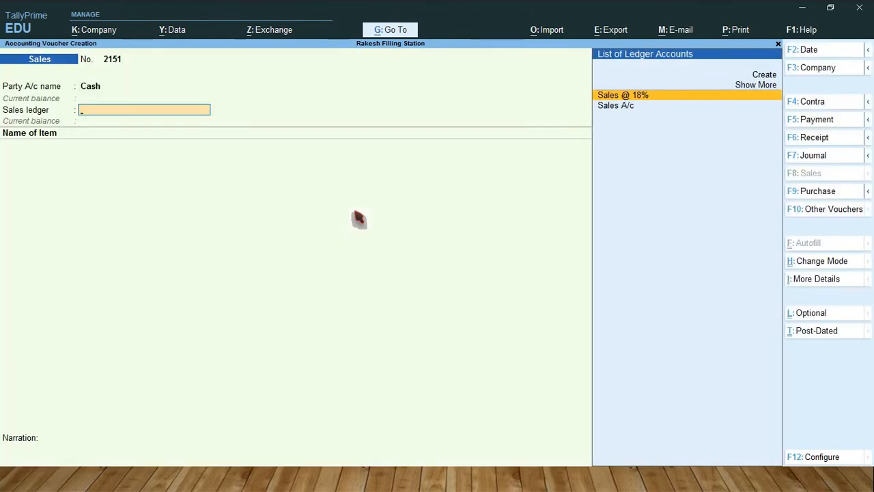
key("Down")
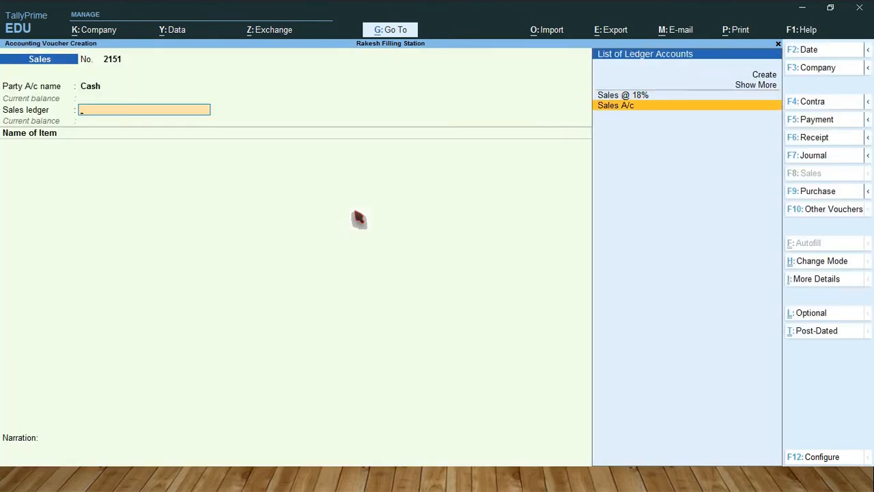
key("Return")
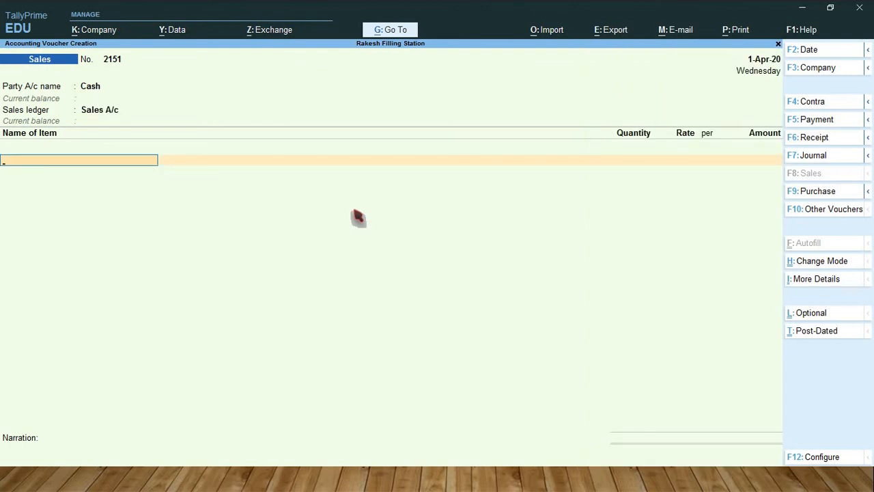
Step: Add Petrol as the first item of the sale, allocated from Tank 1 with a quantity of 500 Ltr
type("Petr")
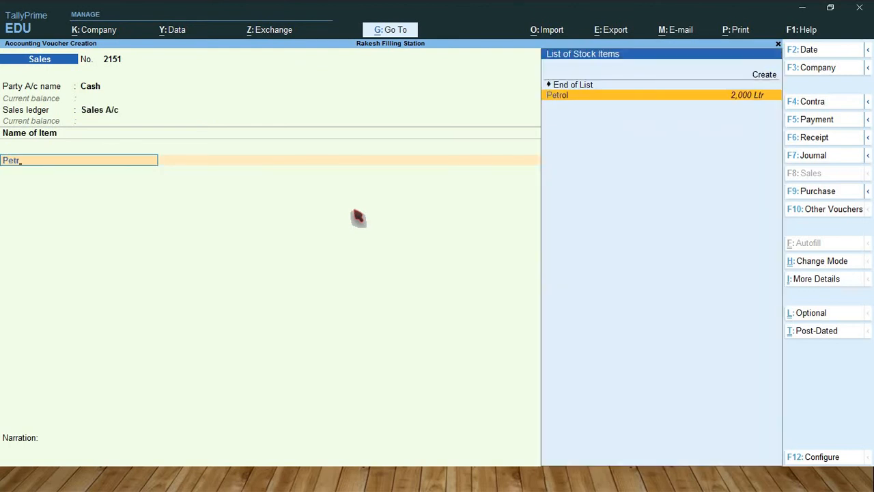
key("Return")
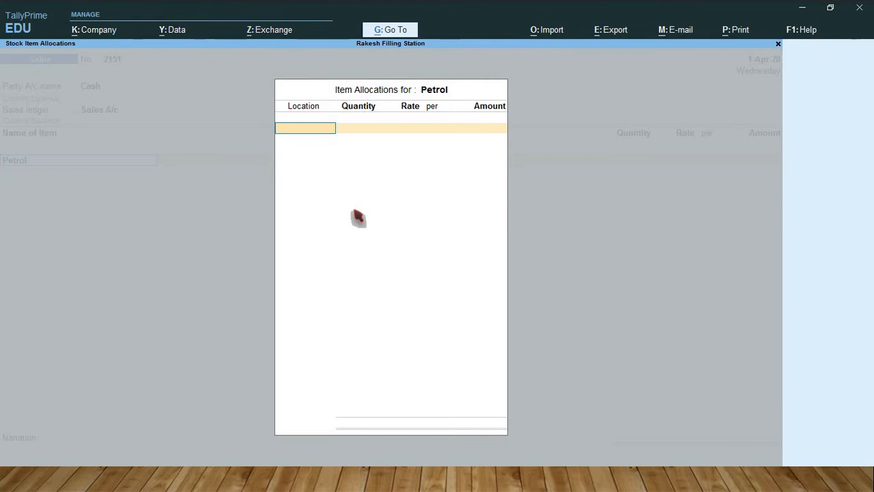
type("T")
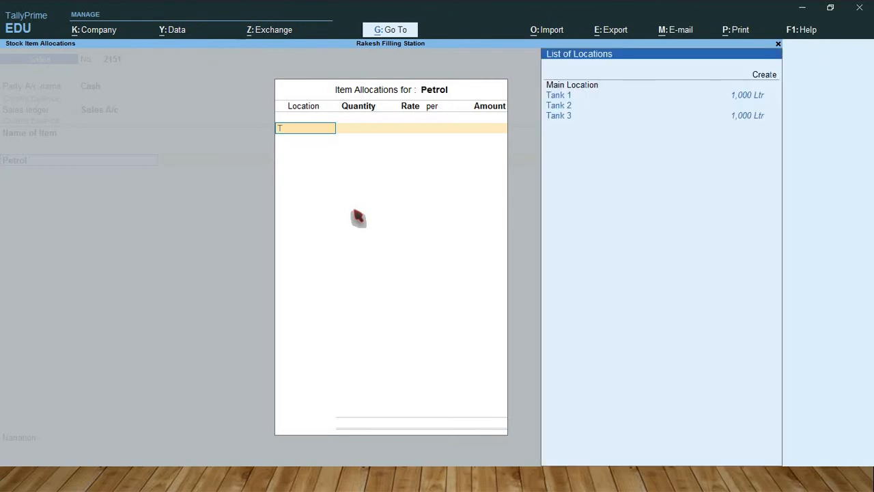
key("Down")
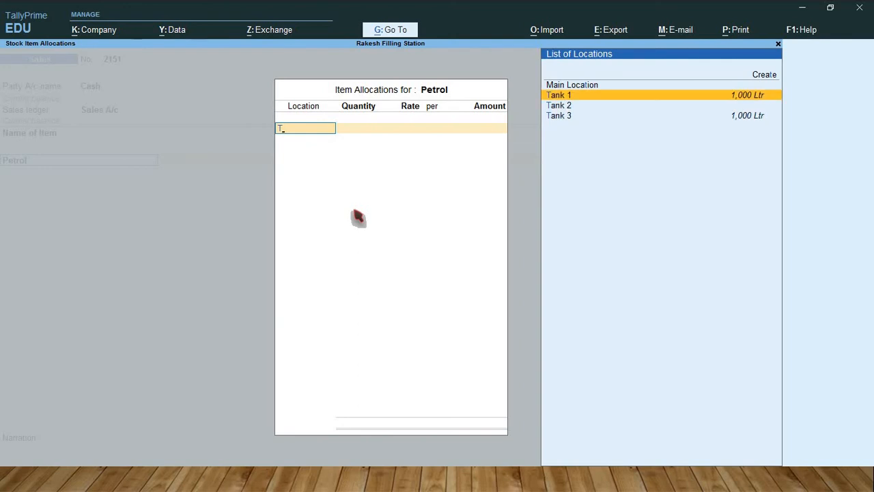
key("Return")
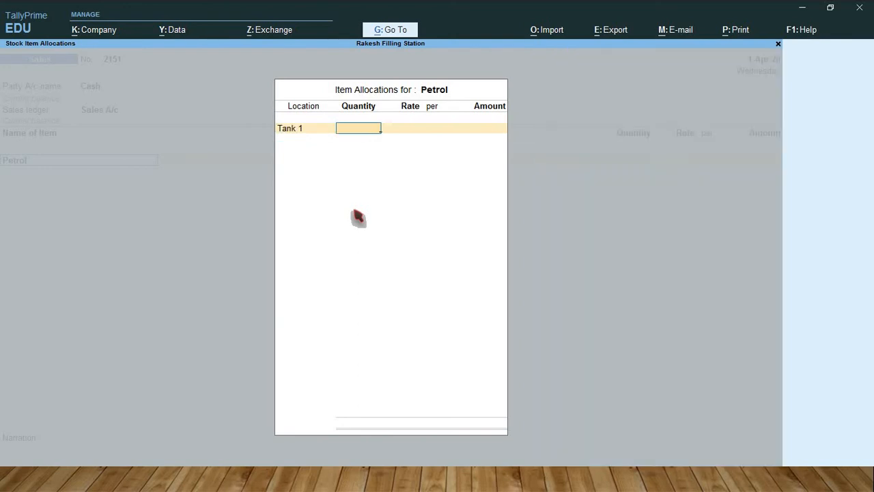
type("500")
key("Return")
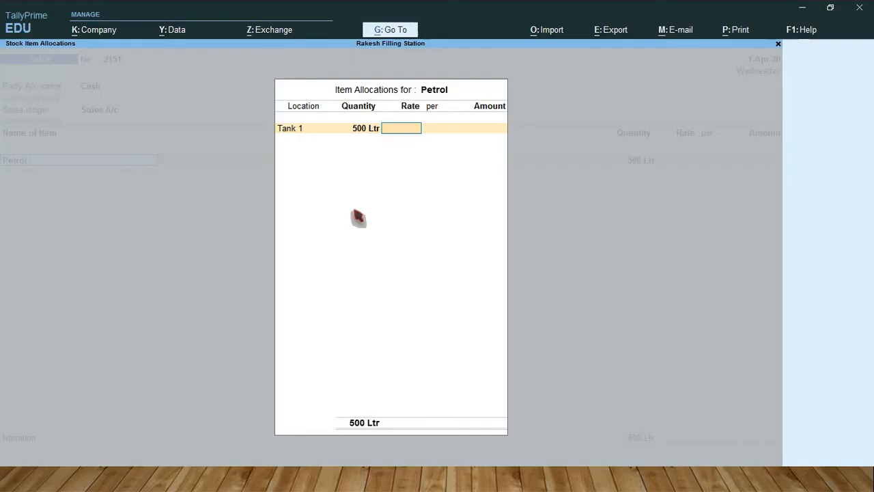
Step: Correct the Petrol quantity to 100 Ltr and set its rate to 89.21 per Ltr, completing the item allocation
key("BackSpace")
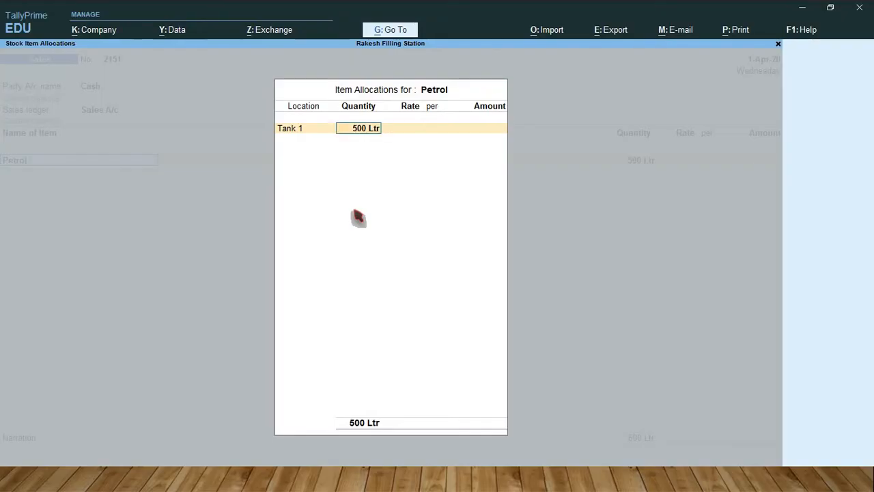
type("100")
key("Return")
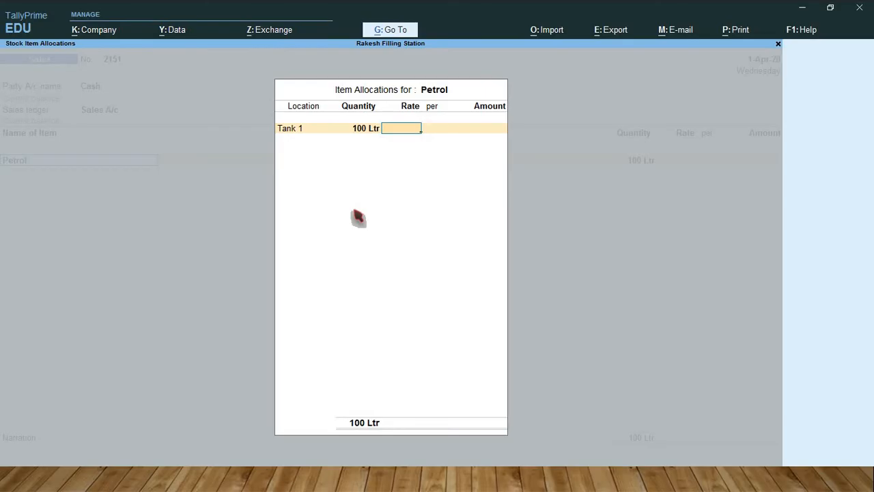
type("89.21")
key("Return")
key("Return")
key("Return")
key("Return")
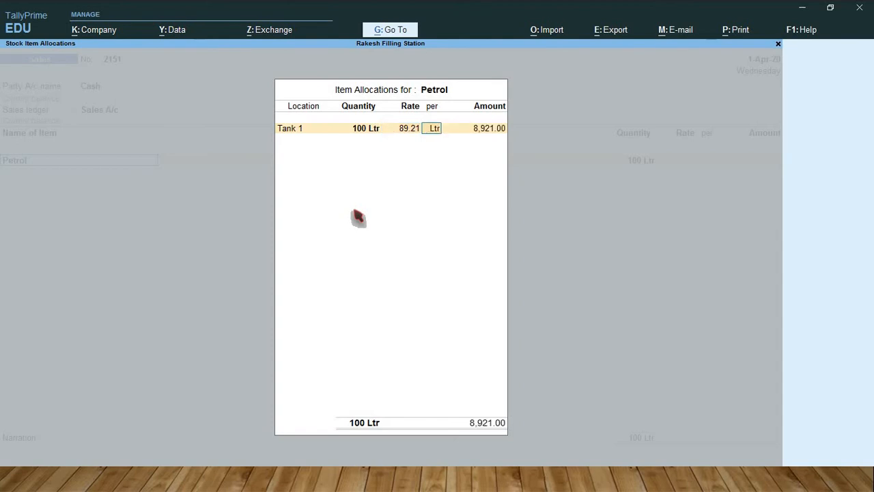
key("Return")
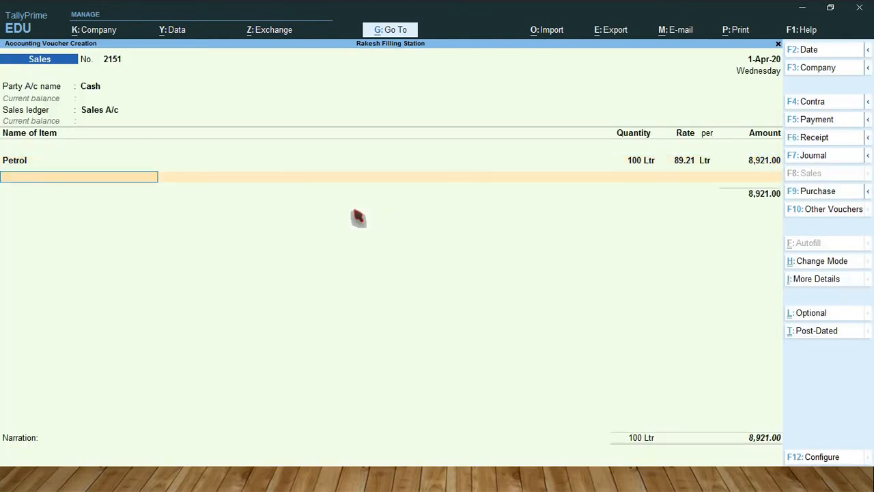
Step: Add Diesel as the second item of the sale, allocated from Tank 2 with a quantity of 100 Ltr
type("Dies")
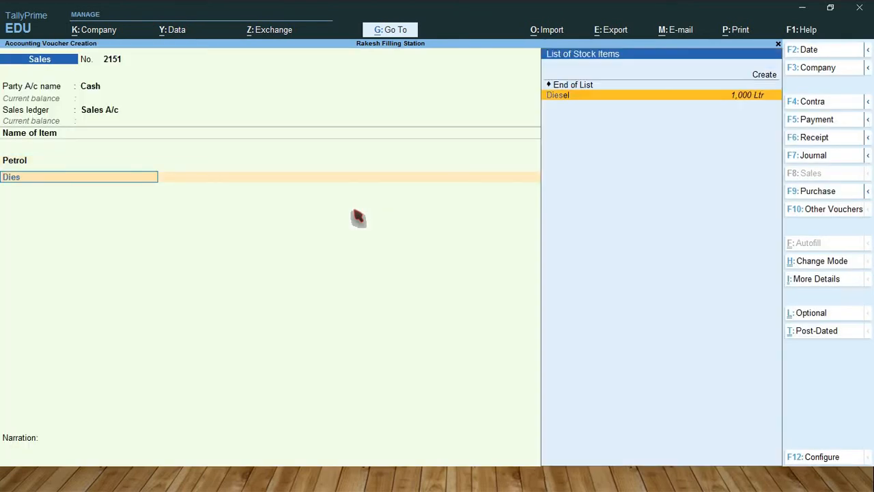
key("Return")
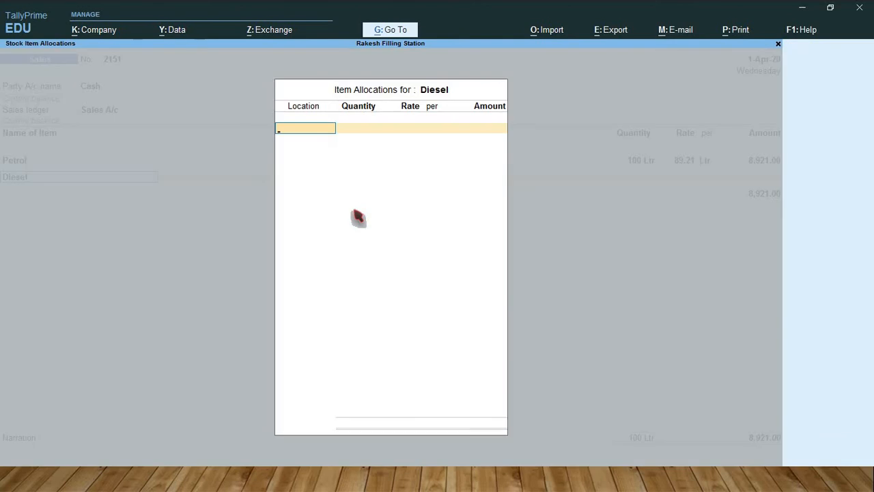
type("T")
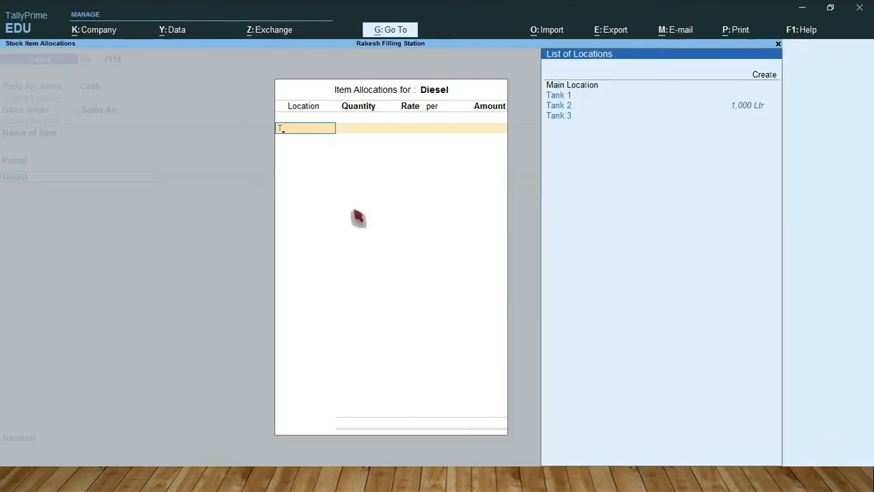
key("Down")
key("Down")
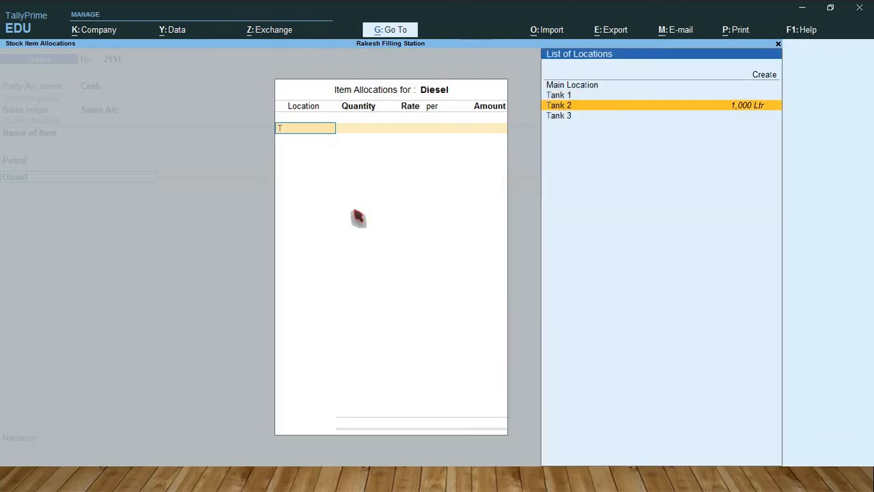
key("Return")
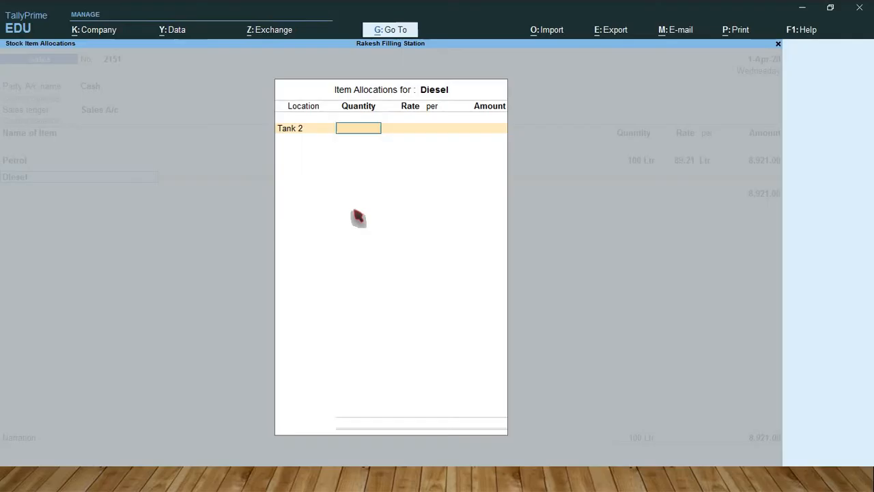
type("100")
key("Return")
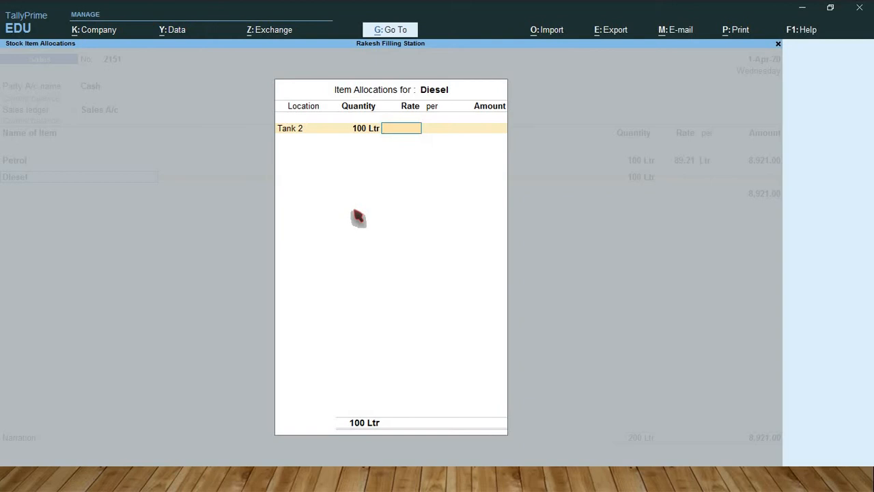
Step: Set the Diesel rate to 81.10 per Ltr and complete its item allocation
type("81.10")
key("Return")
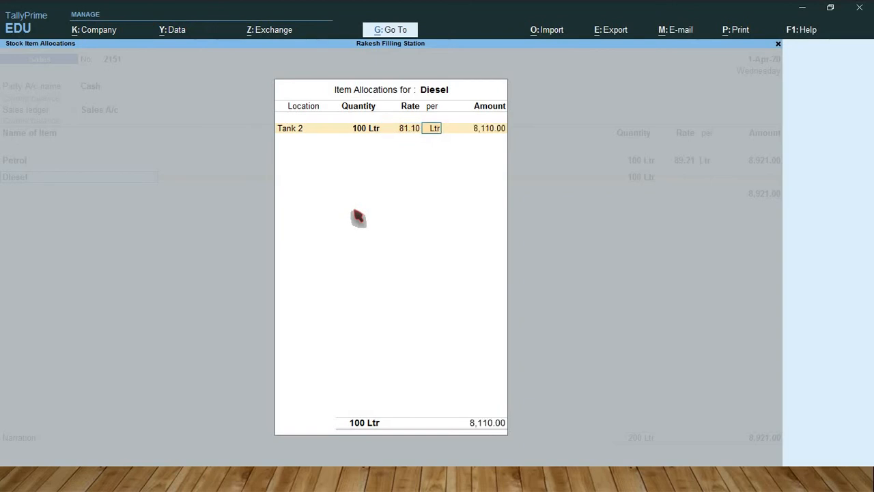
key("Return")
key("Return")
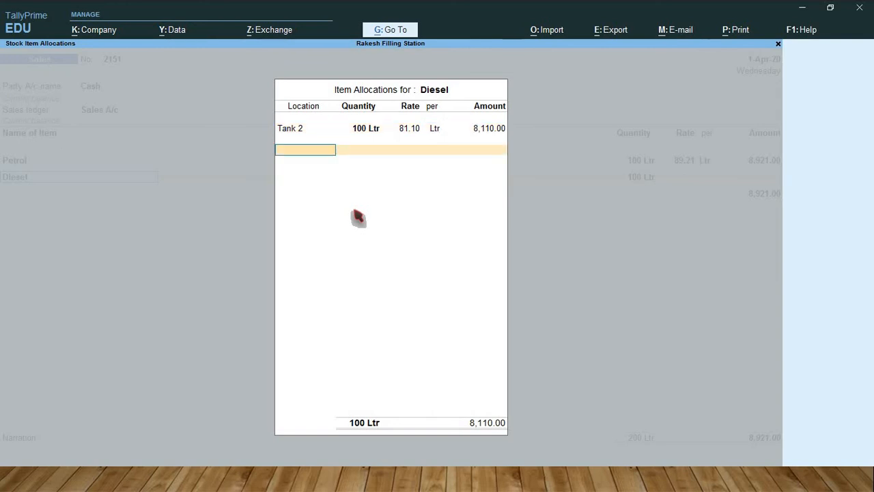
key("Return")
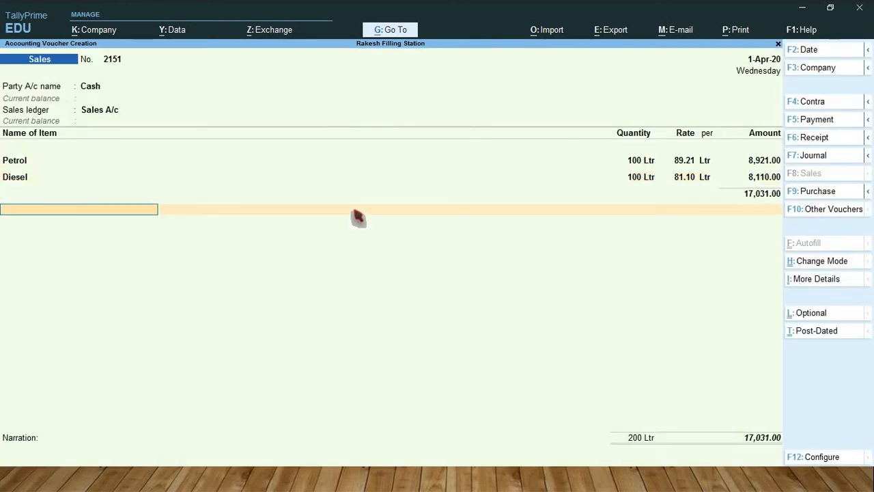
Step: End the item list, leave the narration blank, and save the cash sales voucher
key("Return")
key("Return")
key("Return")
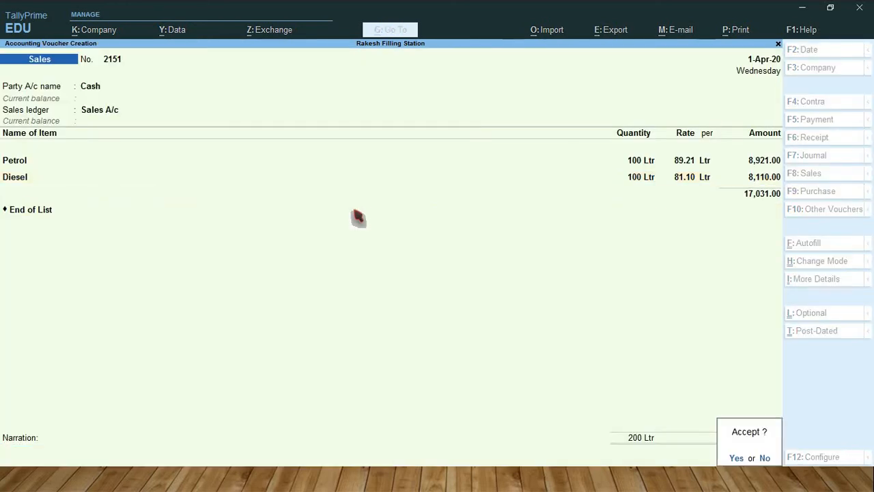
key("Return")
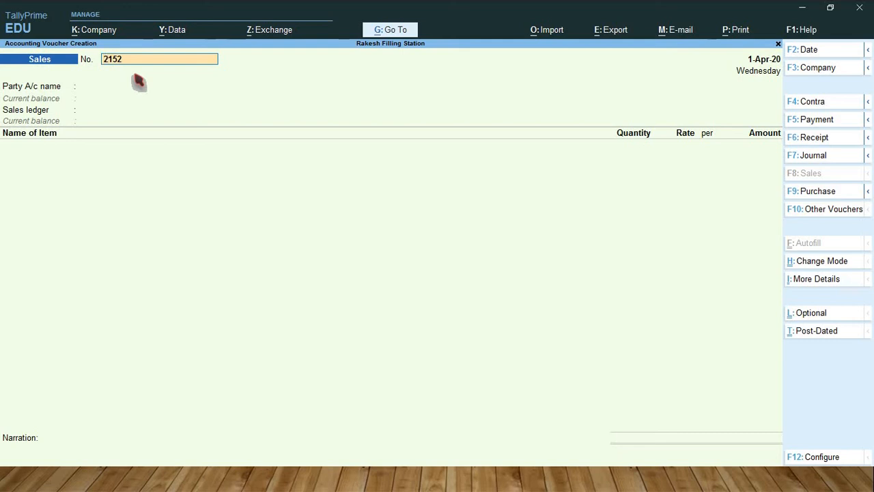
Step: Start the next sales voucher, keeping number 2152, with PayTM as the party account
key("Return")
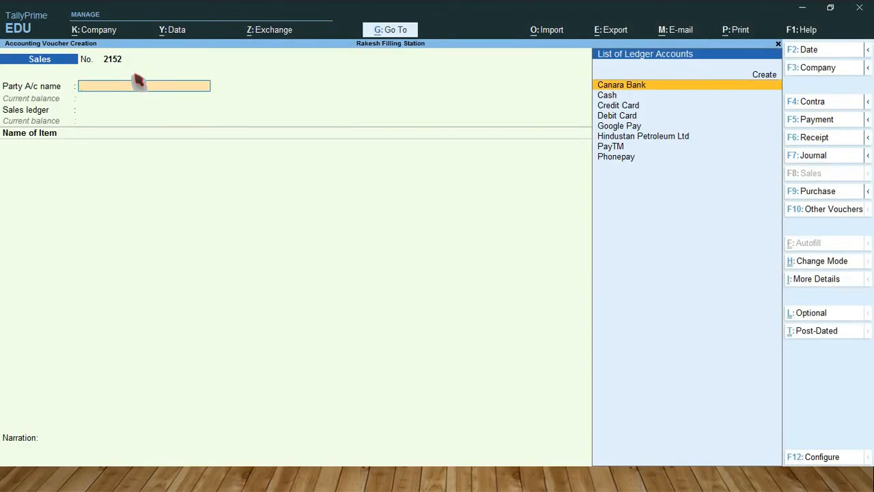
key("Down")
key("Down")
key("Down")
key("Down")
key("Down")
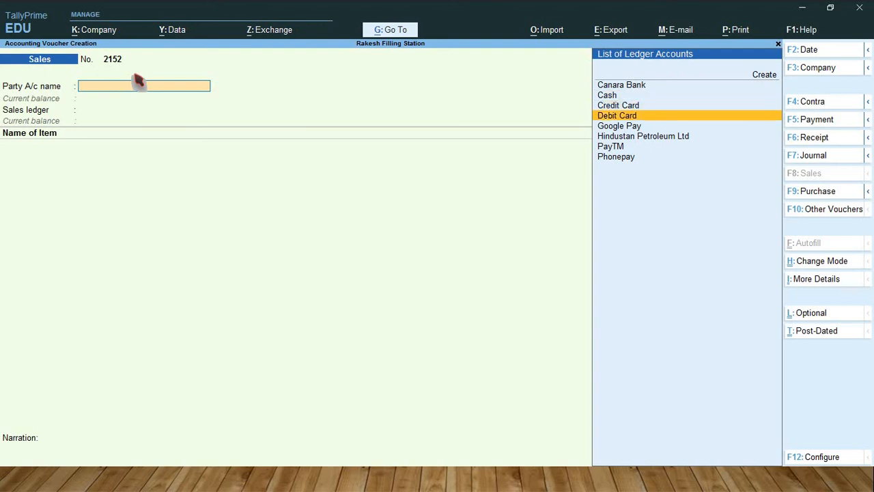
key("Down")
key("Return")
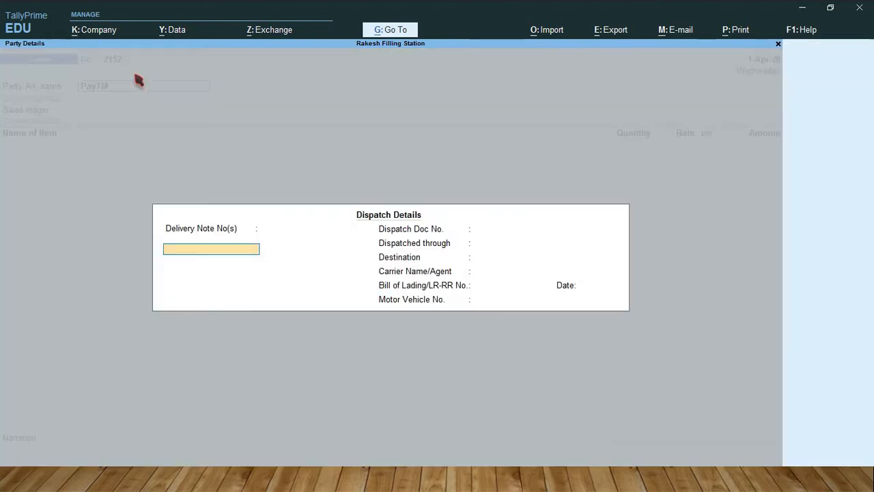
Step: Leave the dispatch details blank, keep the default PayTM party details, and select Sales A/c as the sales ledger
key("Return")
key("Return")
key("Return")
key("Return")
key("Return")
key("Return")
key("Return")
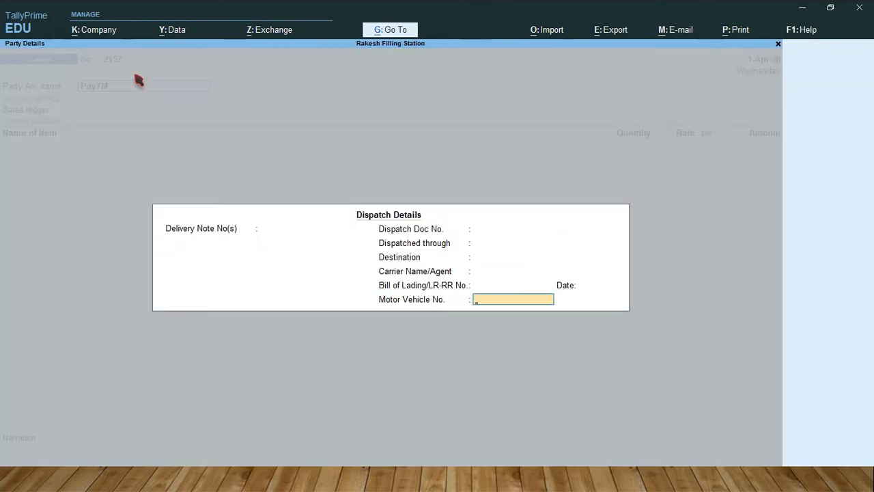
key("Return")
key("Return")
key("Return")
key("Return")
key("Return")
key("Return")
key("Return")
key("Return")
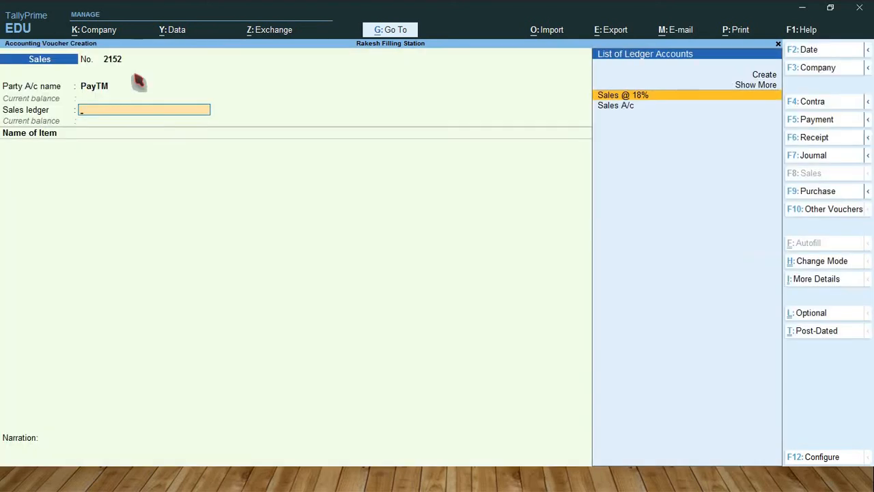
key("Down")
key("Return")
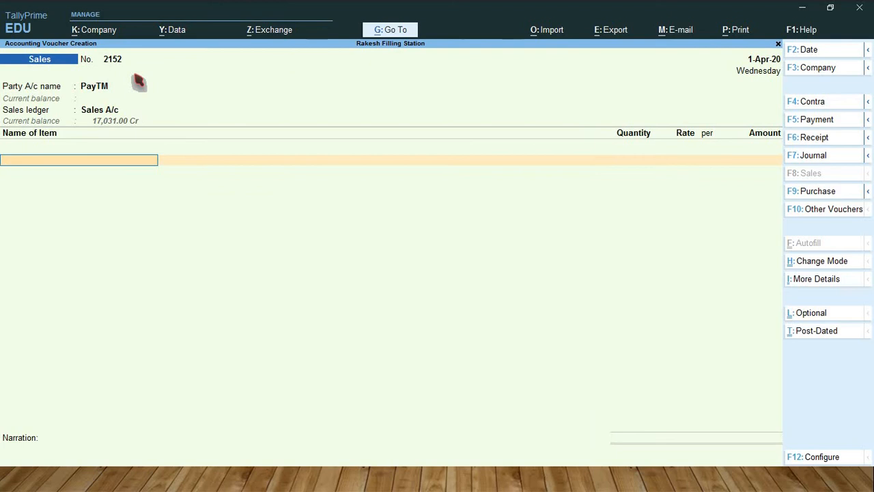
Step: Add Petrol to the PayTM sale, allocating 100 Ltr from Tank 1 at the suggested rate of 89.21 per Ltr
type("Petr")
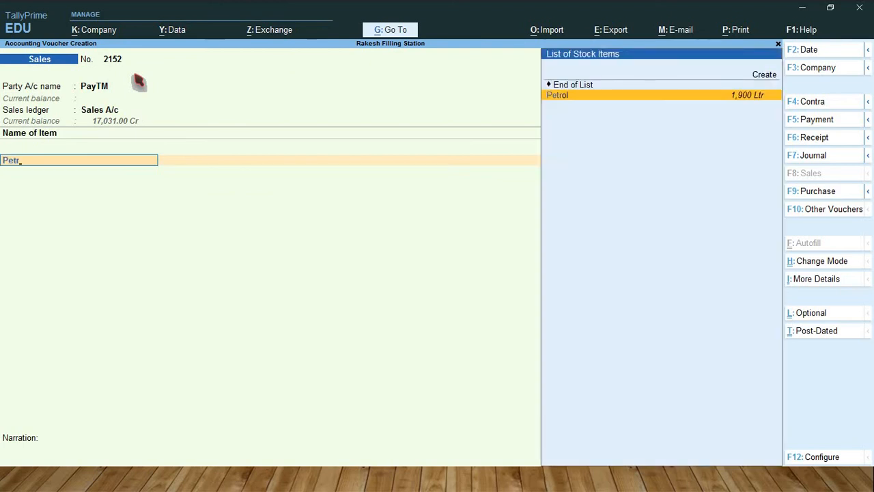
key("Return")
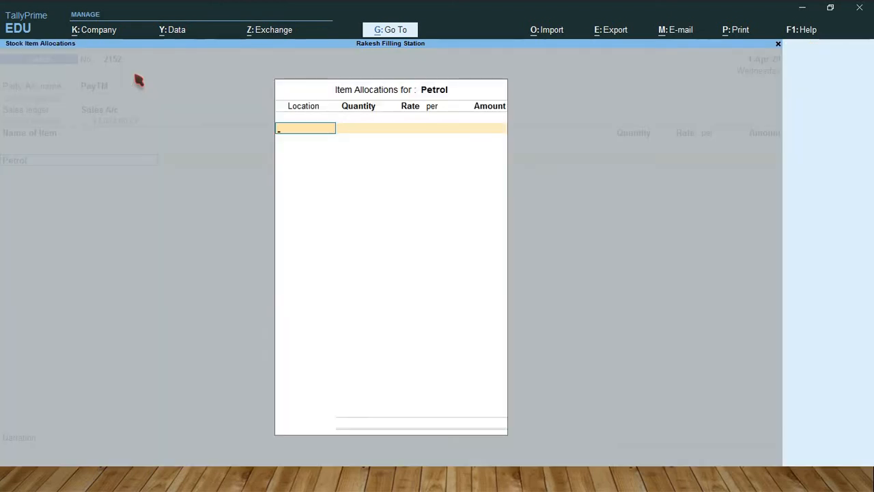
type("T")
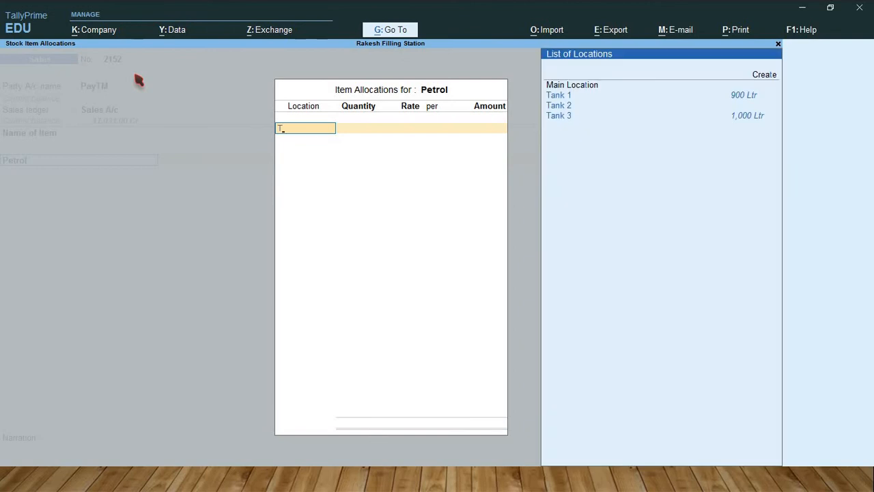
key("Down")
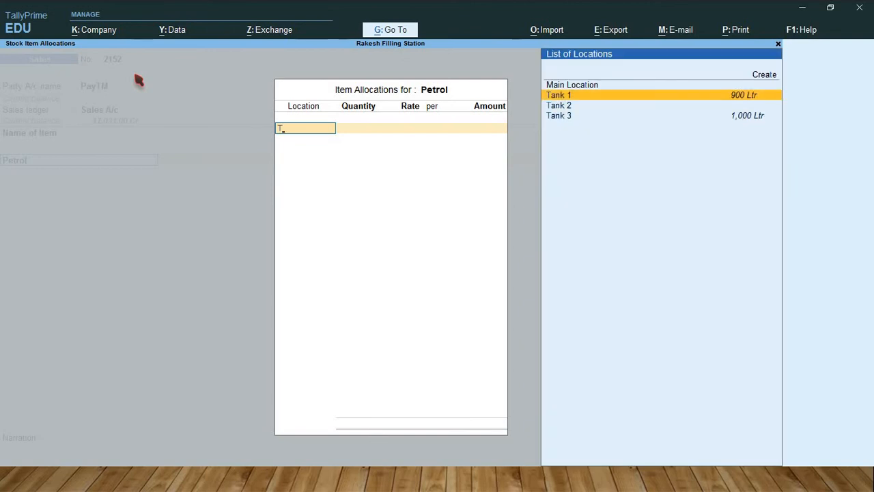
key("Return")
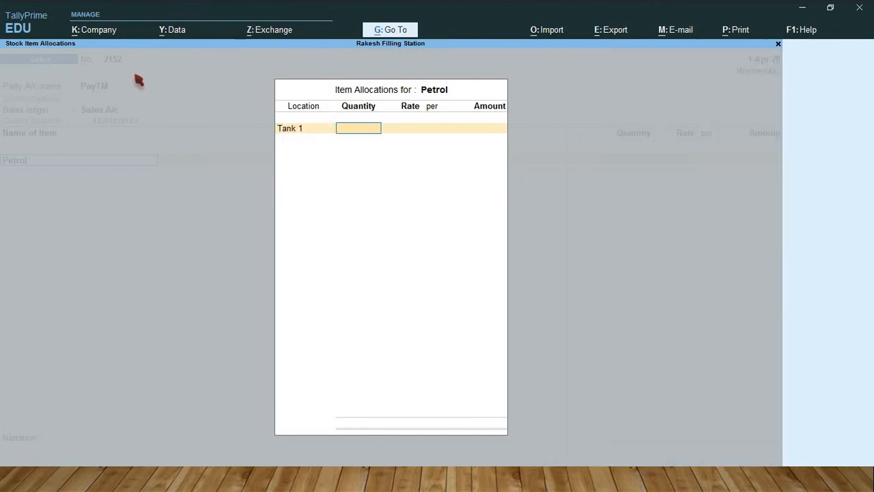
type("100")
key("Return")
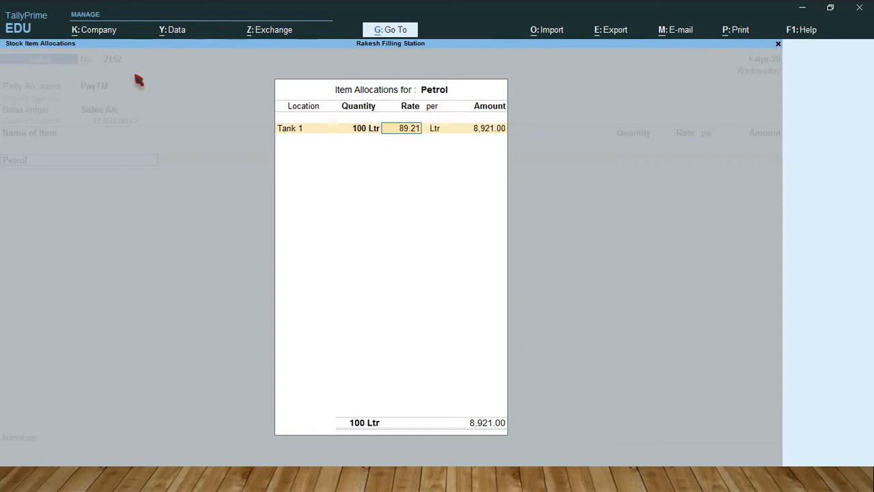
key("Return")
key("Return")
key("Return")
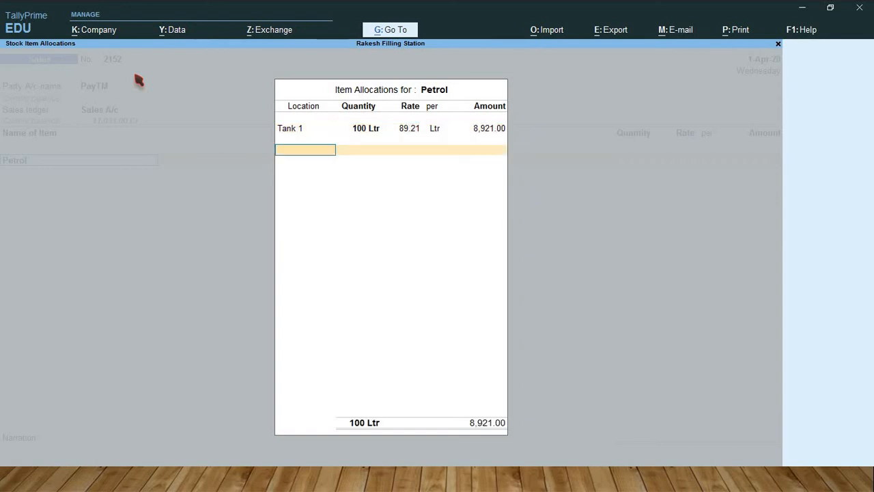
Step: Close the Petrol allocation and add Diesel to the PayTM sale, allocating 100 Ltr from Tank 2 at the suggested rate of 81.10 per Ltr
key("Return")
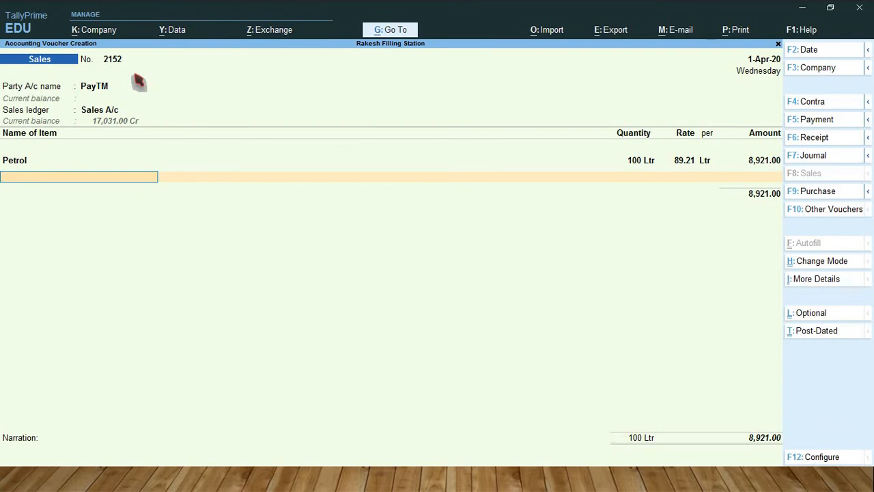
type("Diesel")
key("Return")
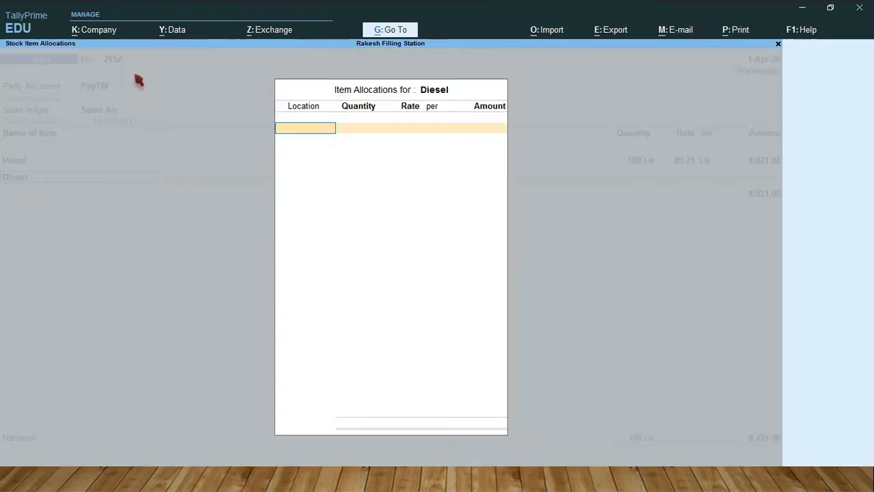
type("T")
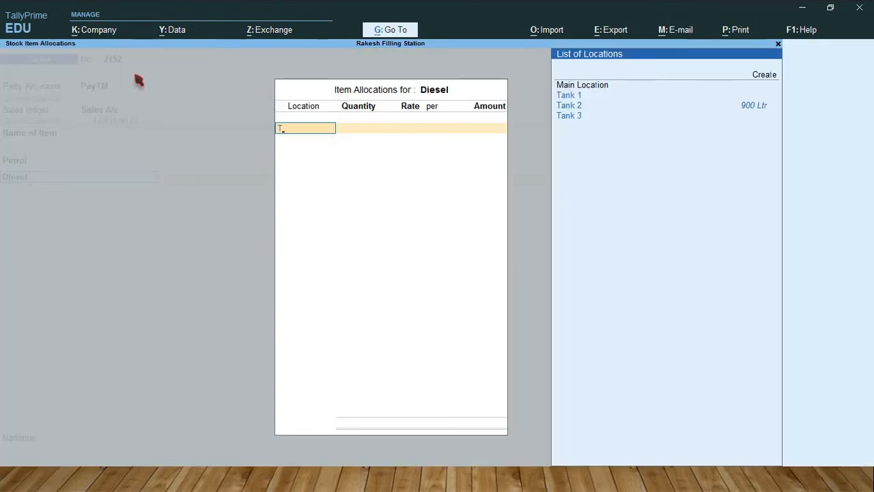
key("Down")
key("Return")
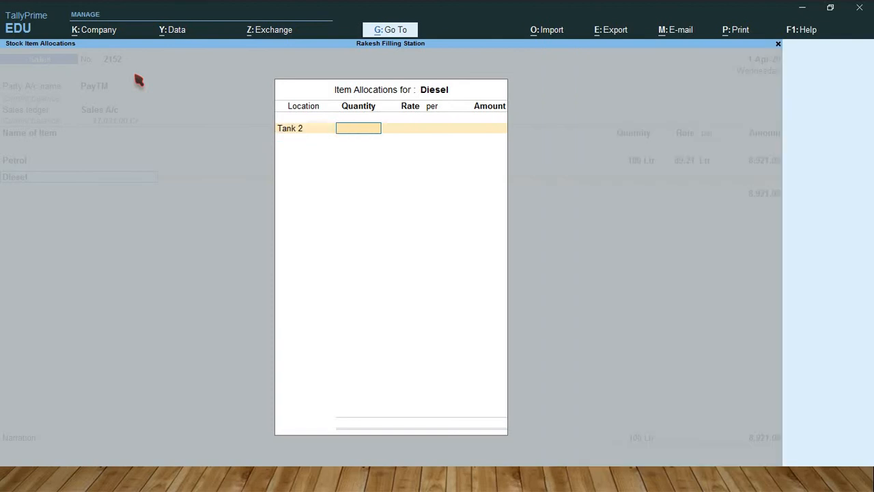
type("100")
key("Return")
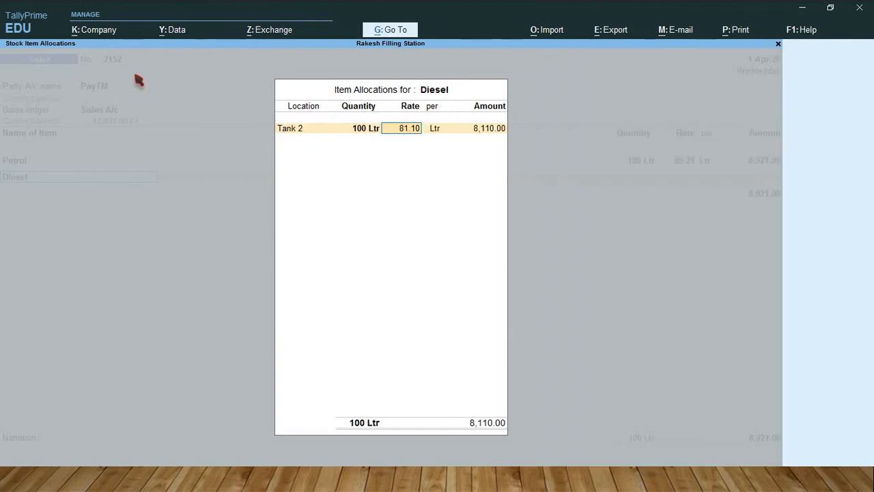
key("Return")
key("Return")
key("Return")
key("Return")
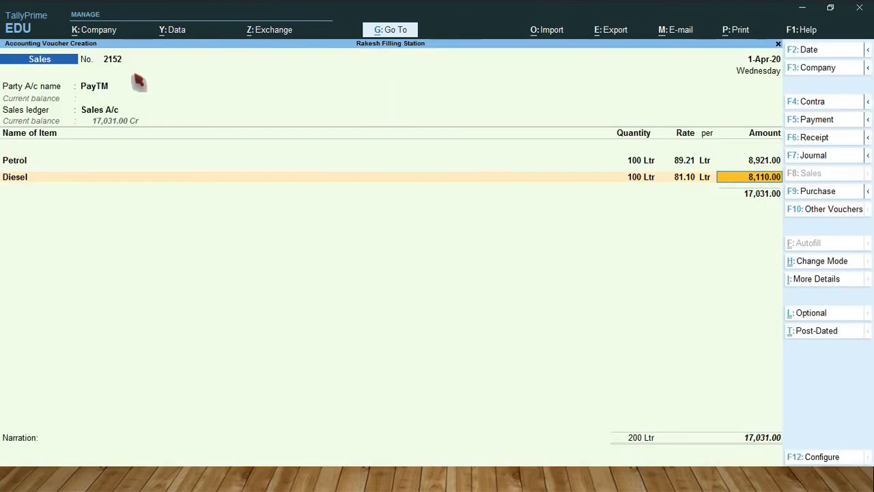
key("Return")
key("Return")
key("Return")
key("Return")
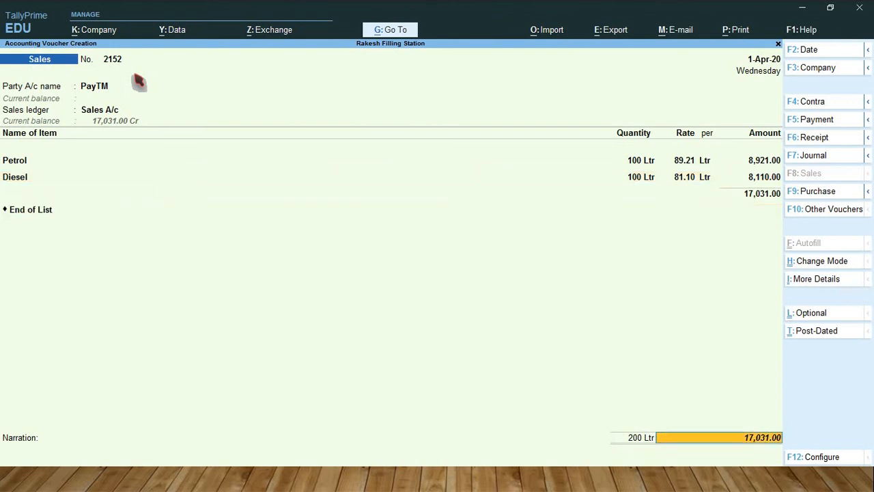
Step: End the item list and save the PayTM sale, keeping the default Cheque/DD bank allocation with instrument number and bank blank
key("Return")
key("Return")
key("Return")
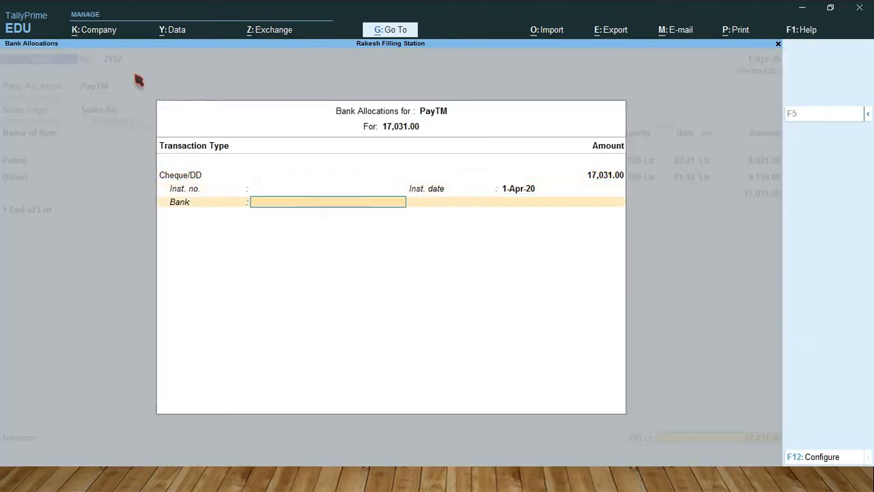
key("Return")
Step: Start the next sales voucher, keeping number 2153, with Credit Card as the party account
key("Return")
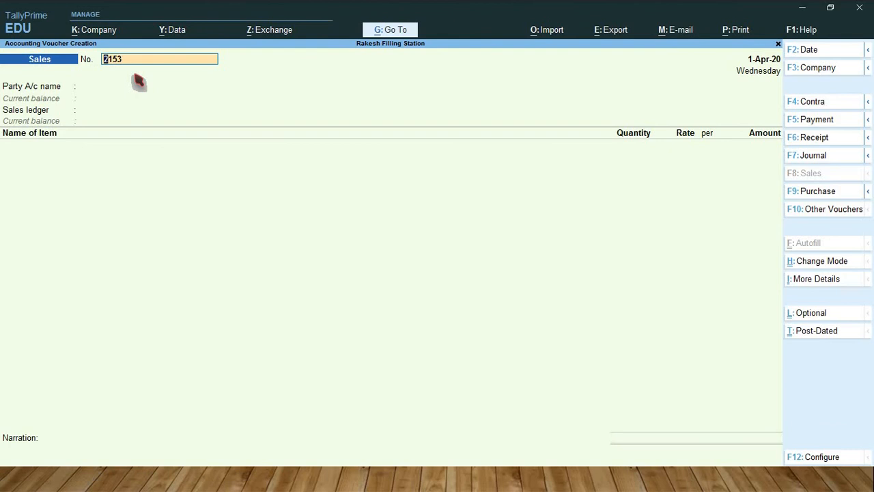
key("Return")
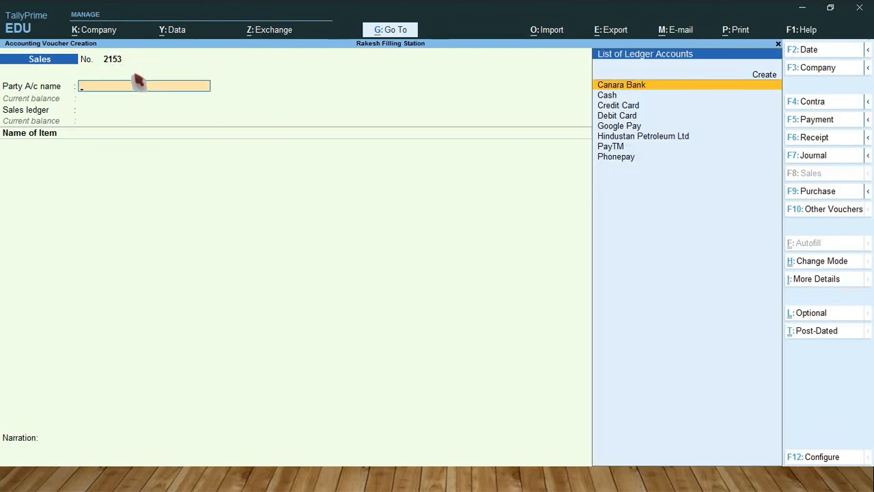
key("Down")
key("Down")
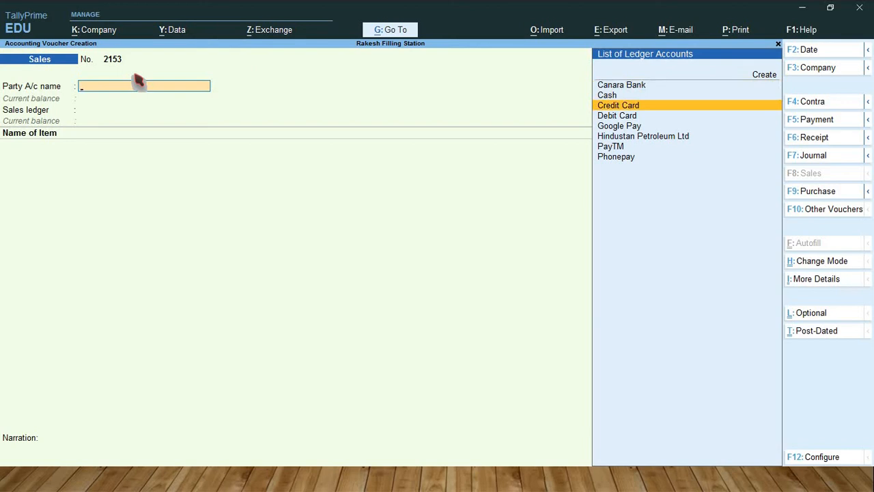
key("Return")
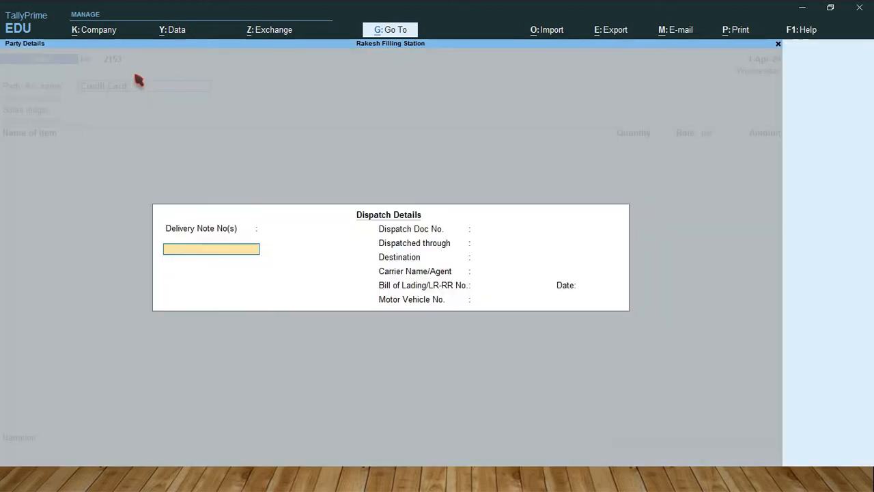
Step: Leave the Credit Card sale's dispatch details blank, keep the default party details, and select Sales A/c as the sales ledger
key("Return")
key("Return")
key("Return")
key("Return")
key("Return")
key("Return")
key("Return")
key("Return")
key("Return")
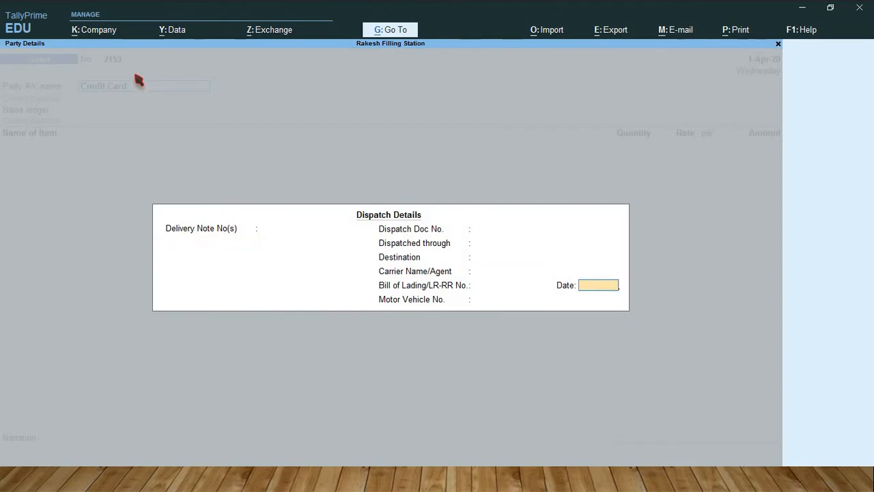
key("Return")
key("Return")
key("Return")
key("Return")
key("Return")
key("Return")
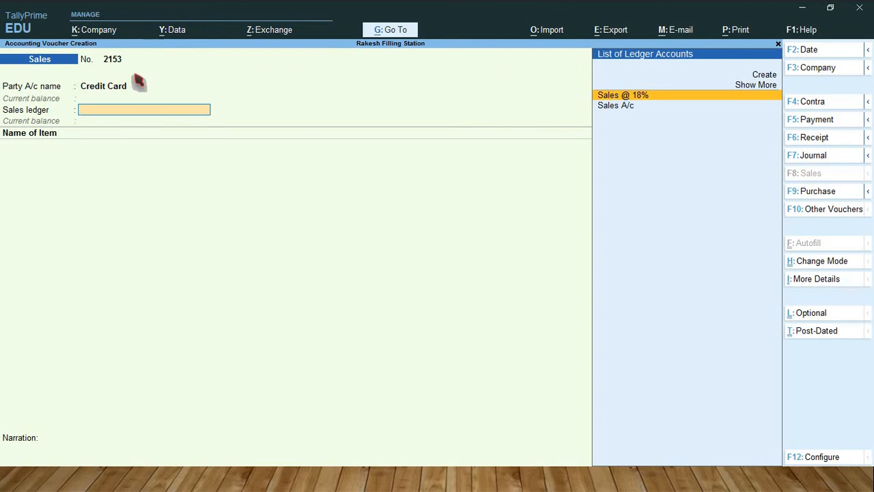
key("Down")
key("Return")
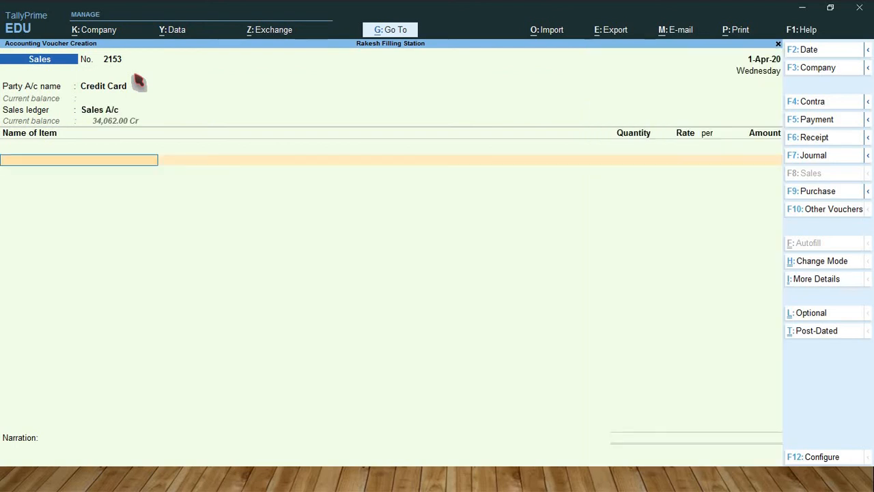
Step: Add Petrol to the Credit Card sale, allocating 200 Ltr from Tank 1 at the suggested rate of 89.21 per Ltr
type("Petrol")
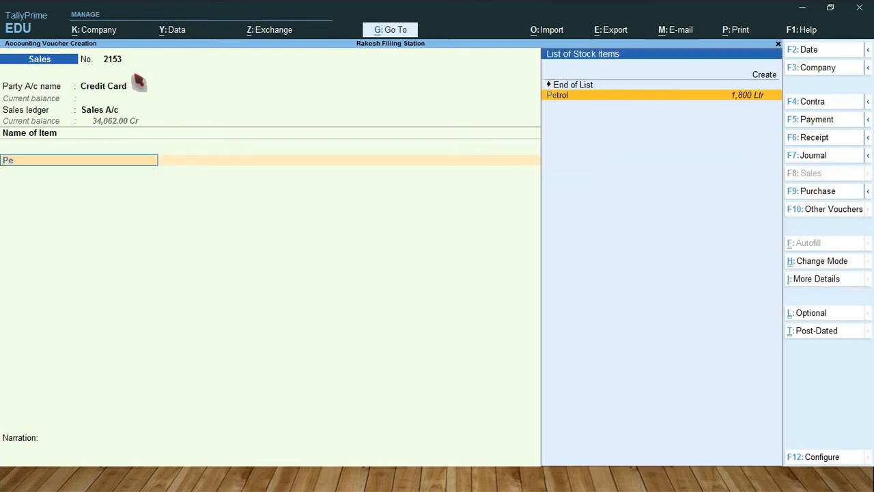
key("Return")
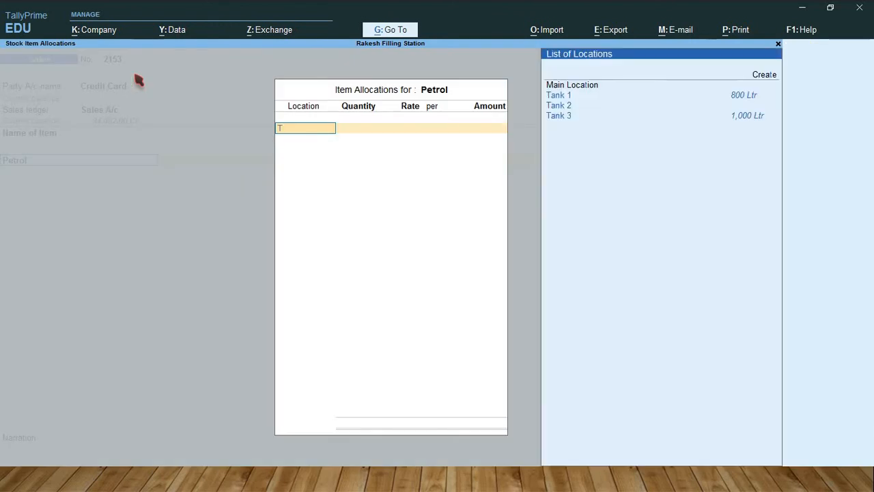
type("T")
key("Return")
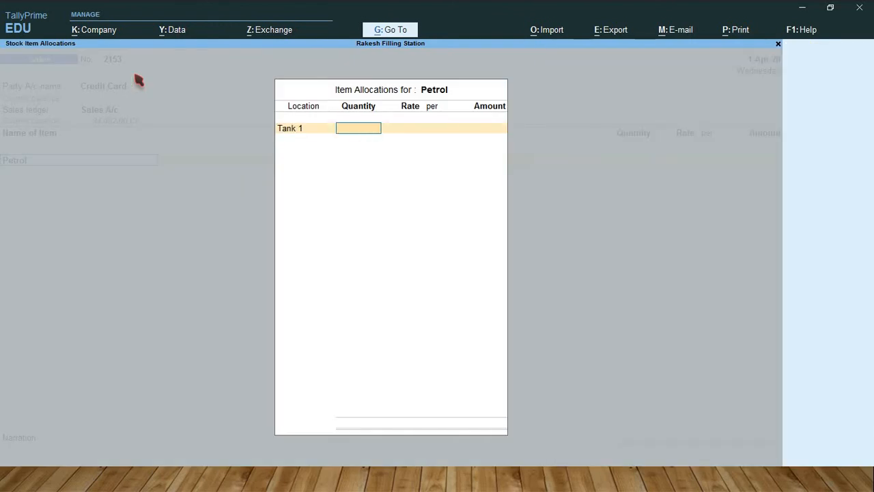
type("200")
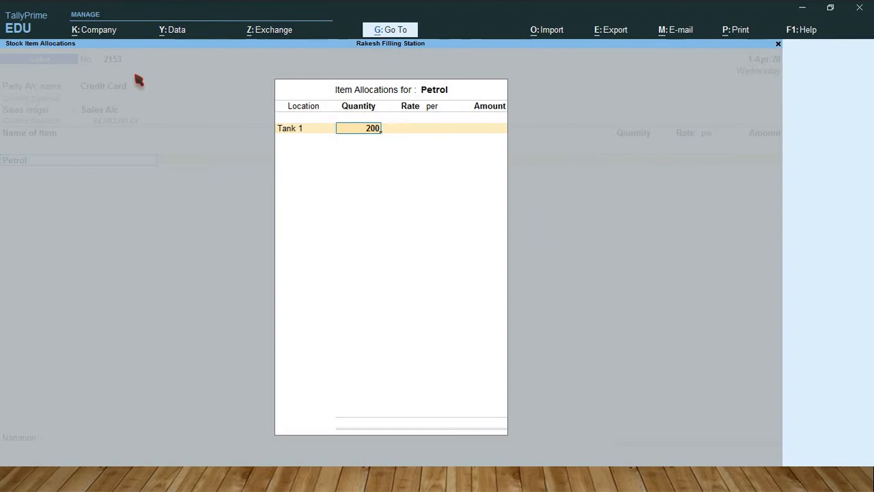
key("Return")
key("Return")
key("Return")
key("Return")
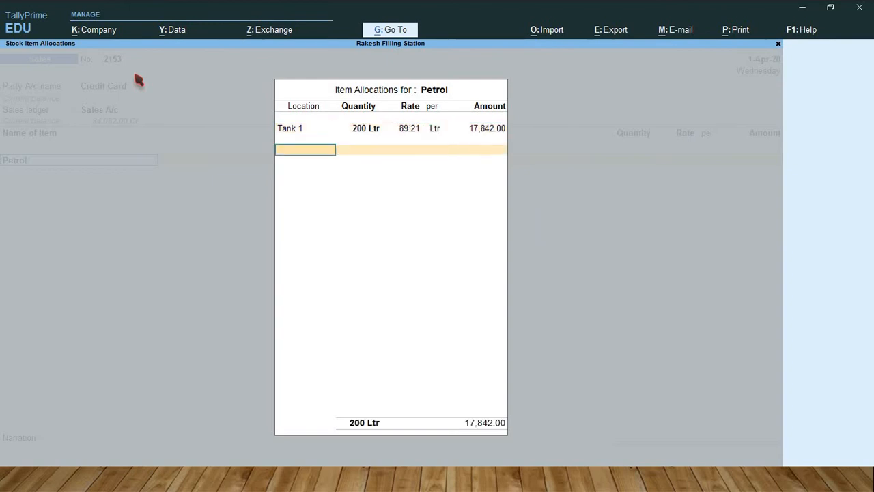
key("Return")
key("Return")
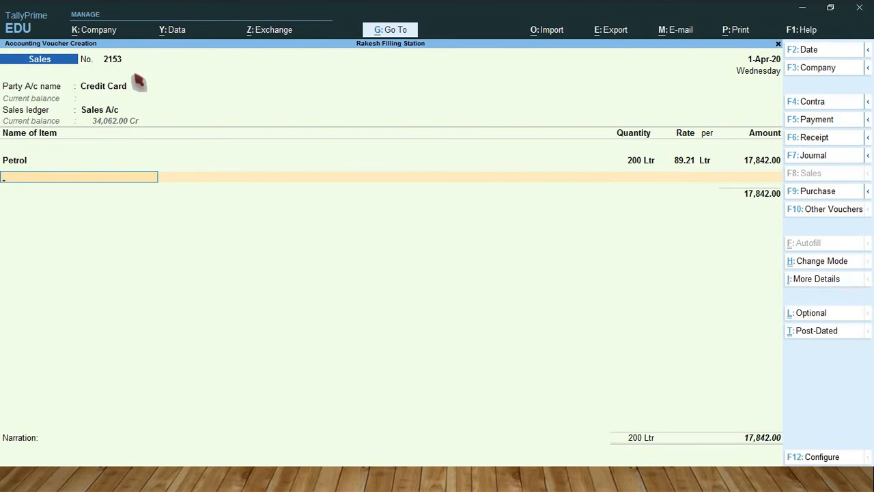
Step: Add Diesel to the Credit Card sale, allocating 200 Ltr from Tank 2 at the suggested rate of 81.10 per Ltr
type("Dies")
key("Return")
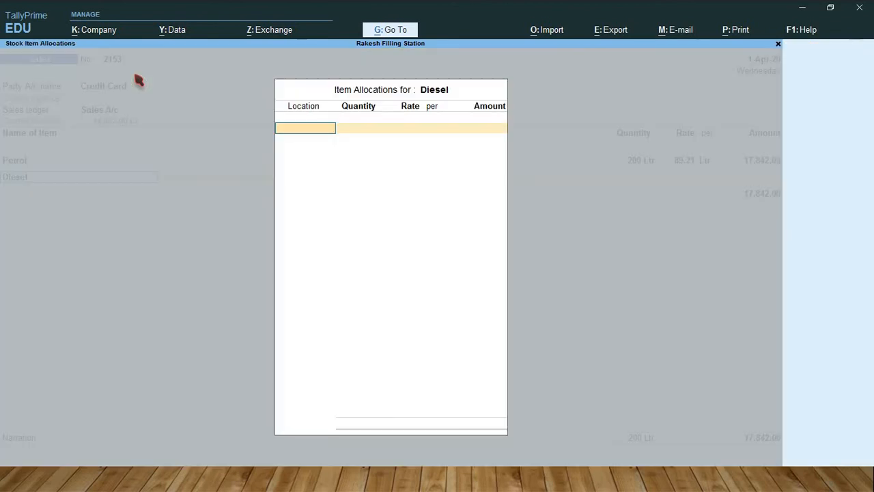
type("T")
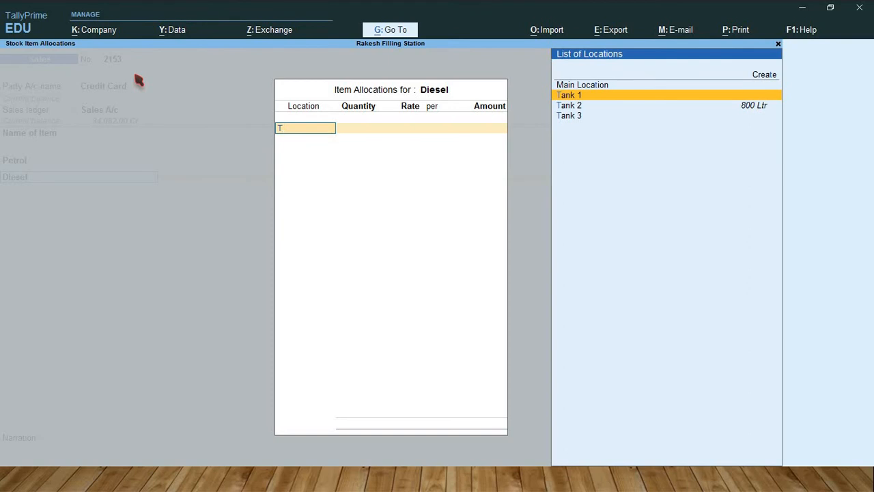
key("Down")
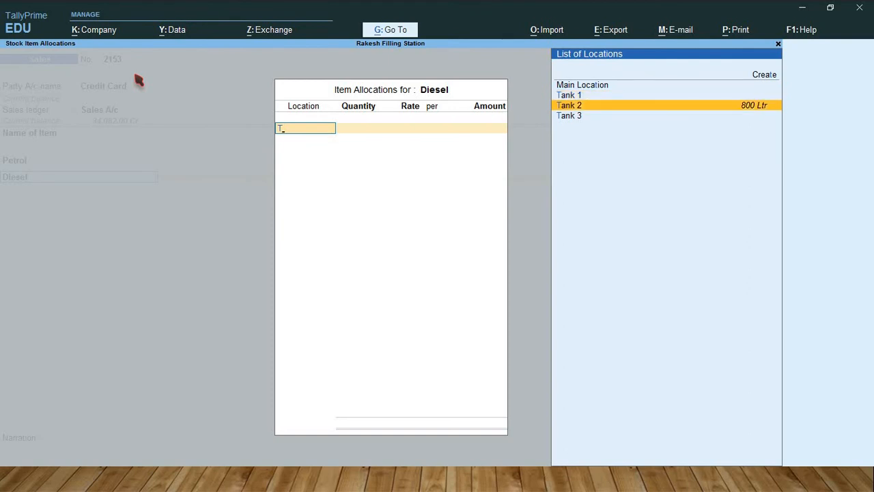
key("Return")
type("200")
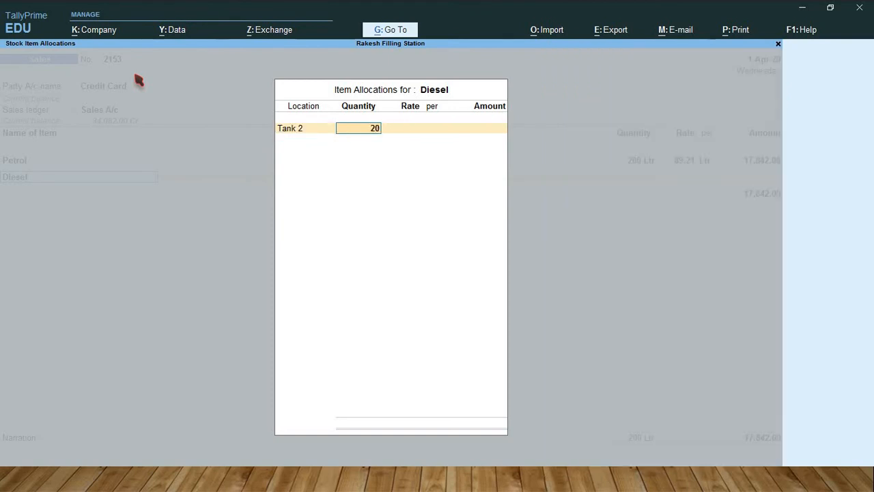
key("Return")
key("Return")
key("Return")
key("Return")
key("Return")
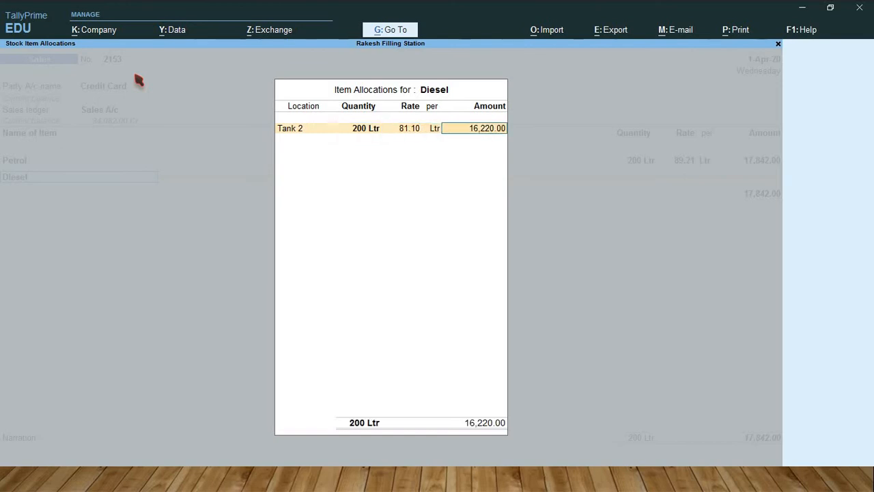
Step: End the item list and save the Credit Card sale, keeping the default Cheque/DD bank allocation with instrument number and bank blank
key("Return")
key("Return")
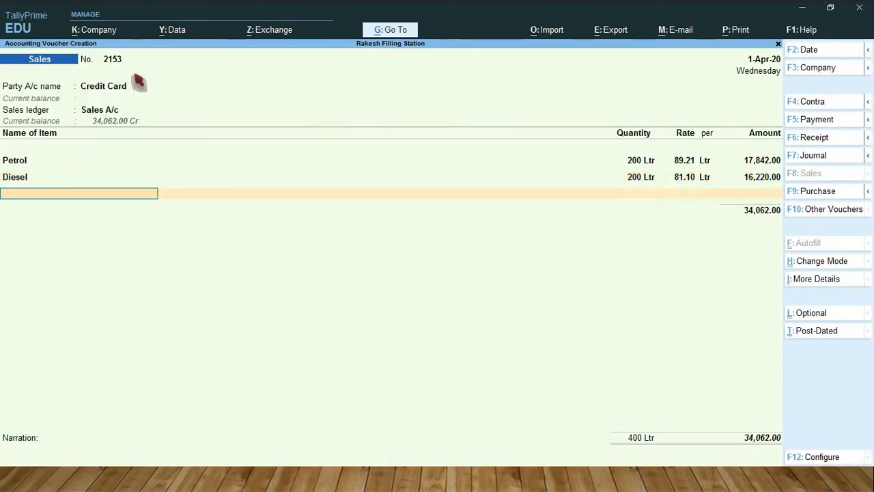
key("Return")
key("Return")
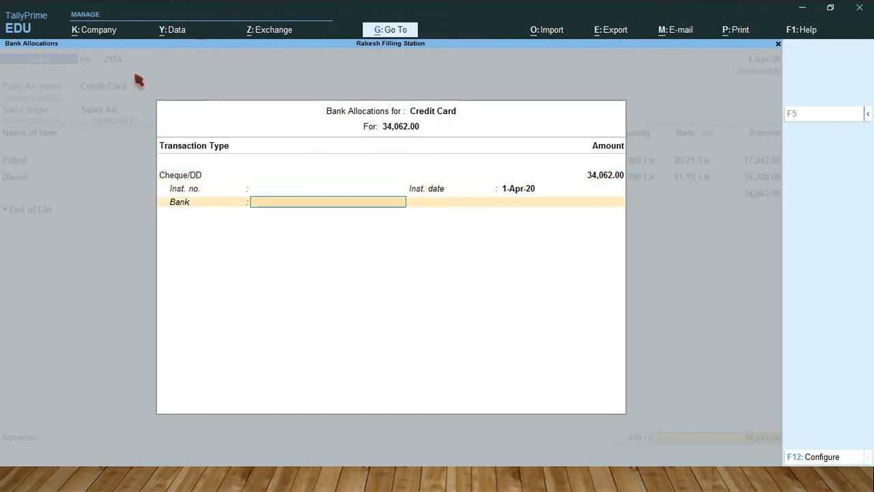
key("Return")
Step: Start the next sales voucher, keeping number 2154, with Debit Card as the party account
key("Return")
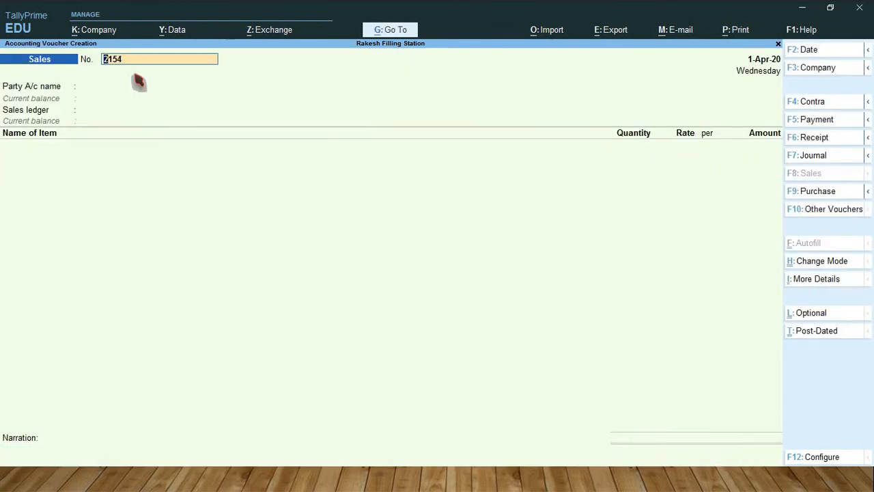
key("Return")
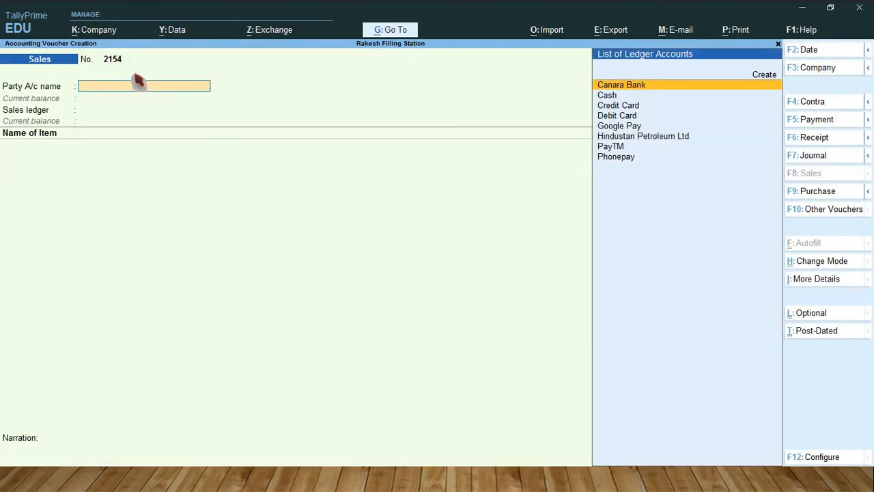
key("Down")
key("Down")
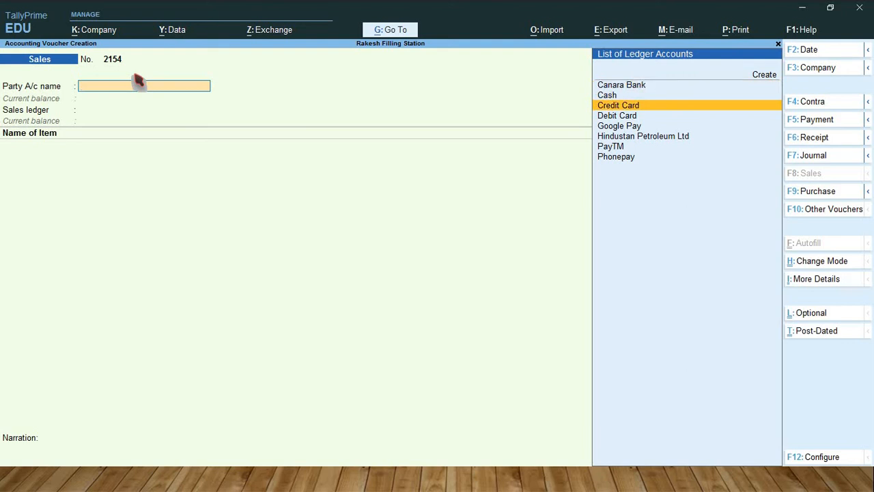
key("Down")
key("Return")
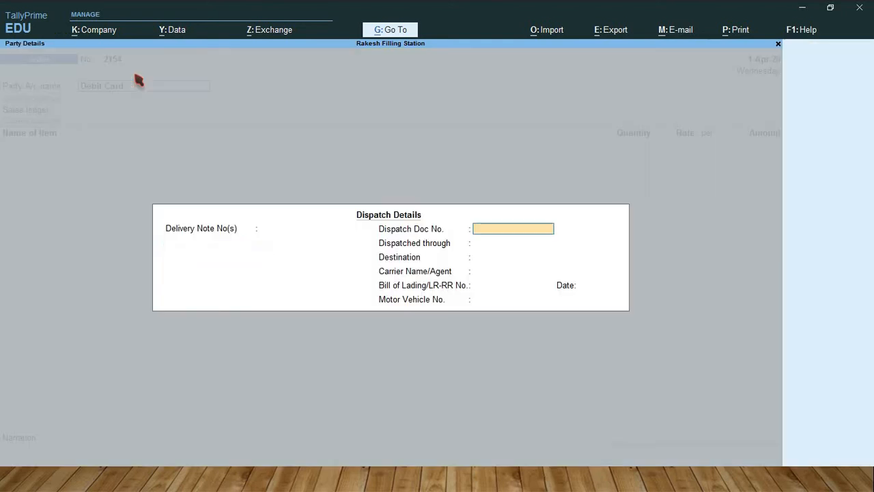
Step: Leave the Debit Card sale's dispatch details blank, keep the default party details, and select Sales A/c as the sales ledger
key("Return")
key("Return")
key("Return")
key("Return")
key("Return")
key("Return")
key("Return")
key("Return")
key("Return")
key("Return")
key("Return")
key("Return")
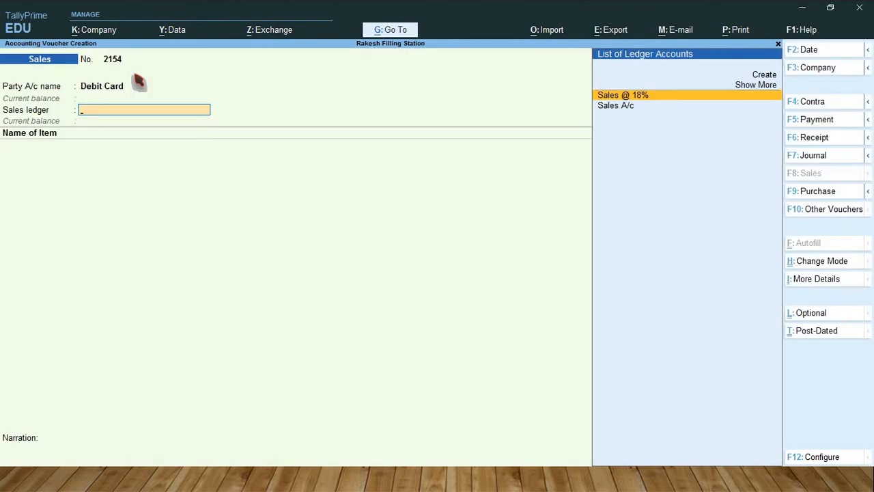
key("Down")
key("Return")
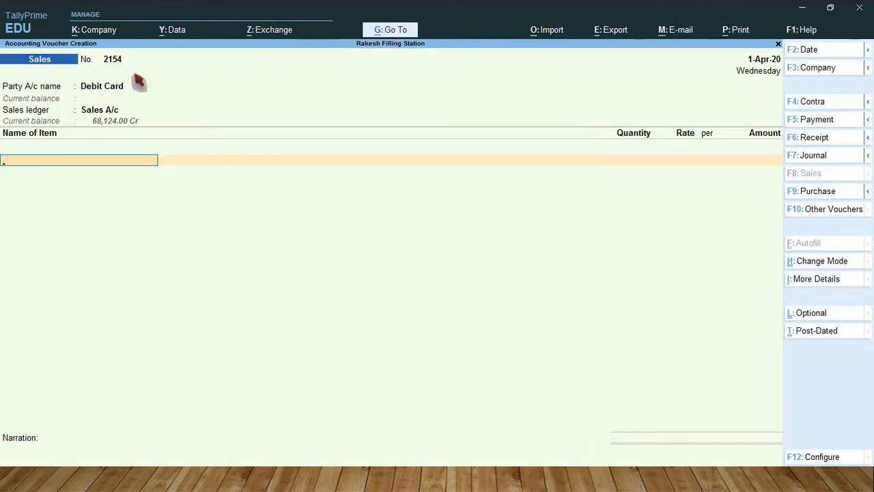
Step: Add Petrol to the Debit Card sale, allocating 300 Ltr from Tank 1 at the suggested rate of 89.21 per Ltr
type("Petr")
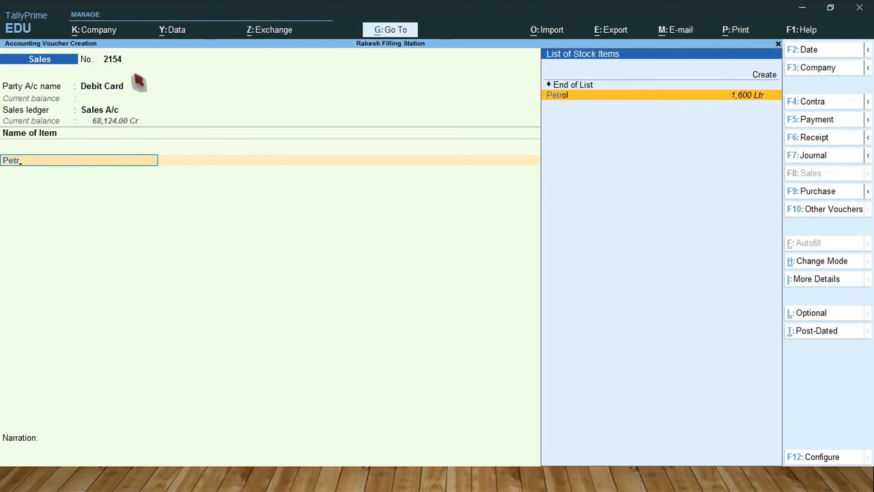
key("Return")
type("T")
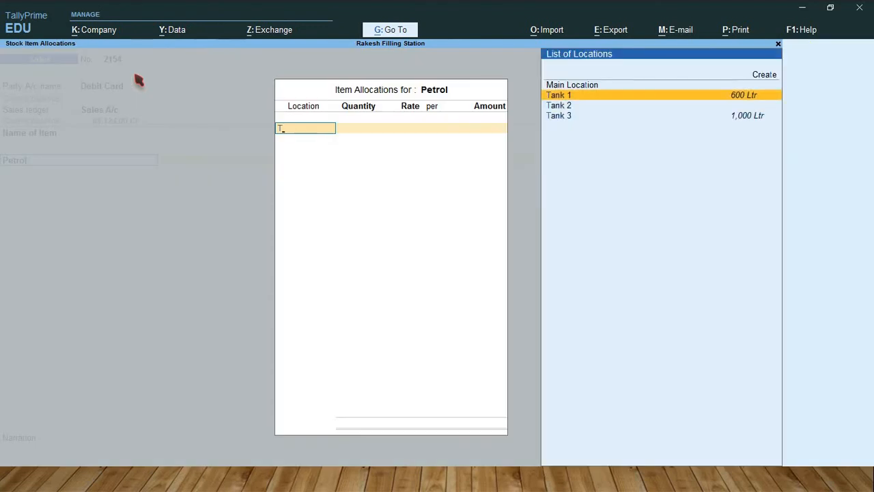
key("Return")
type("30")
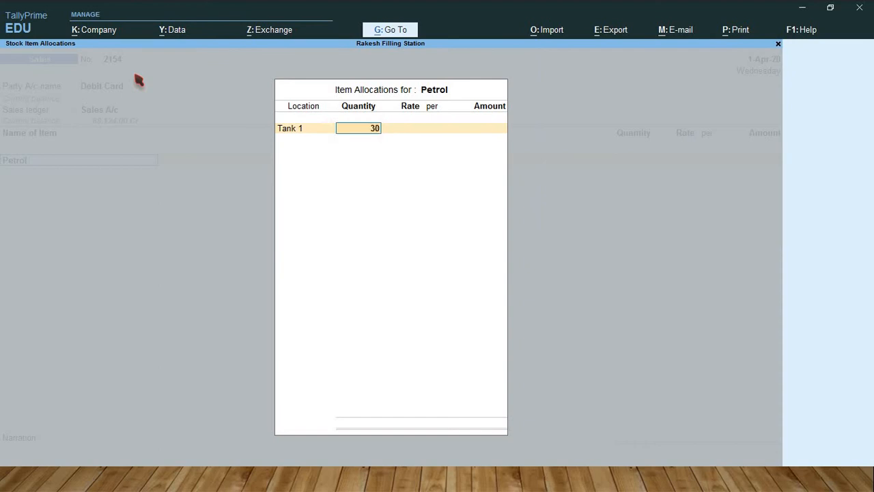
type("0")
key("Return")
key("Return")
key("Return")
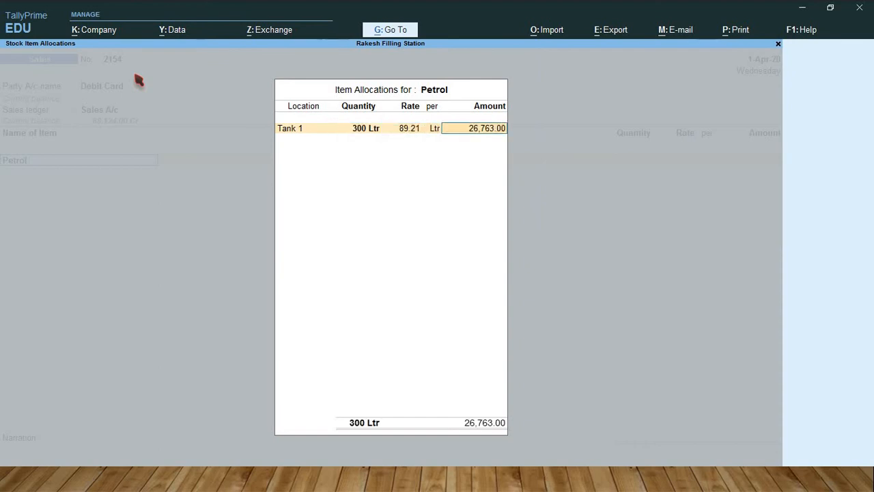
key("Return")
key("Return")
key("Return")
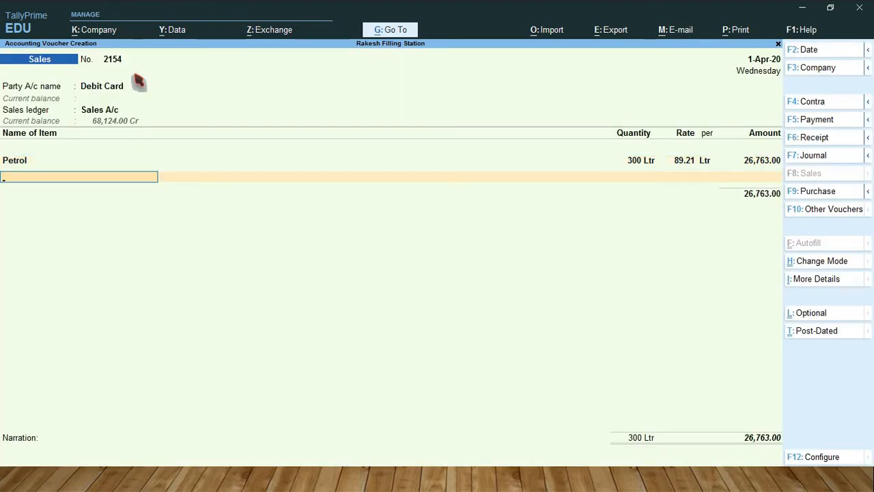
Step: Add Diesel to the Debit Card sale, allocating 200 Ltr from Tank 2 at the suggested rate of 81.10 per Ltr
type("Dies")
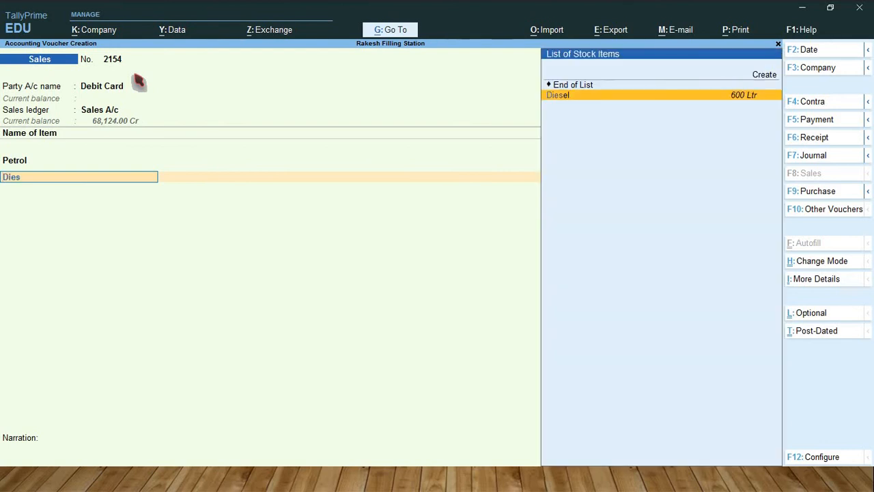
key("Return")
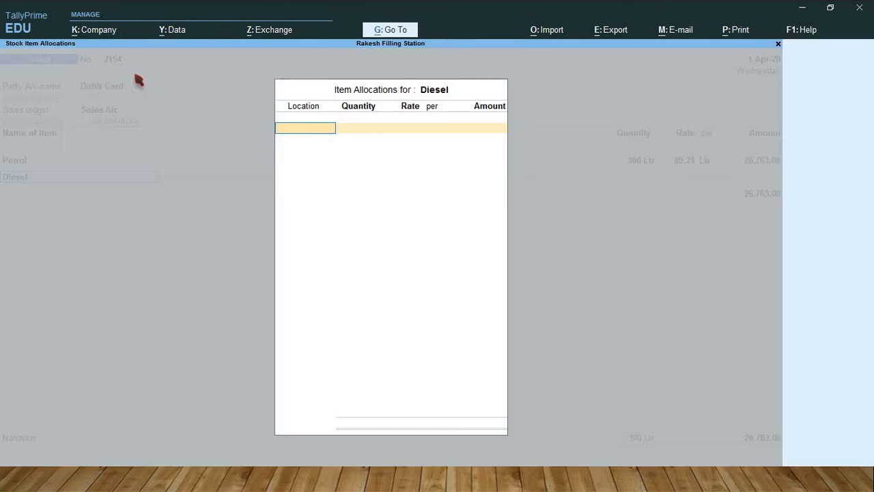
type("T")
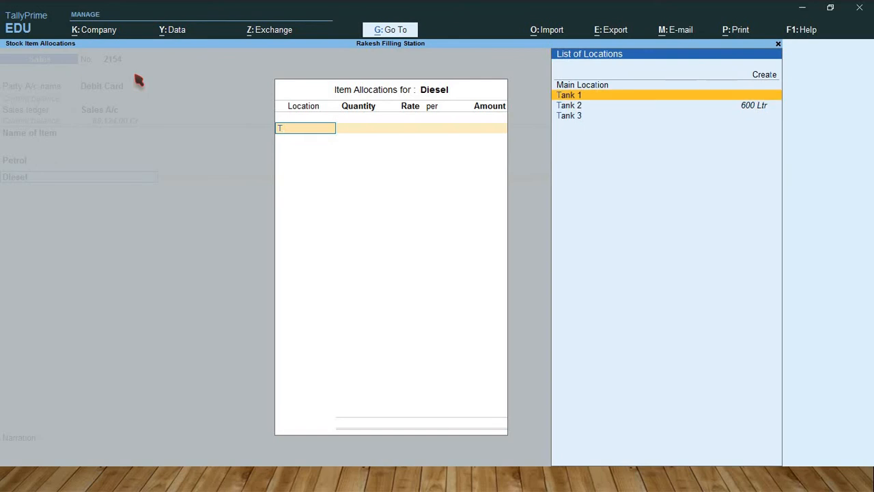
key("Down")
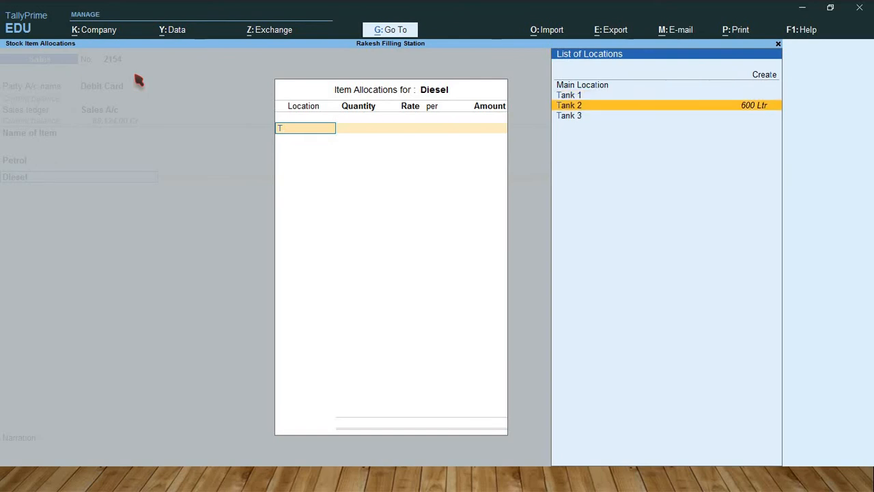
key("Return")
type("200")
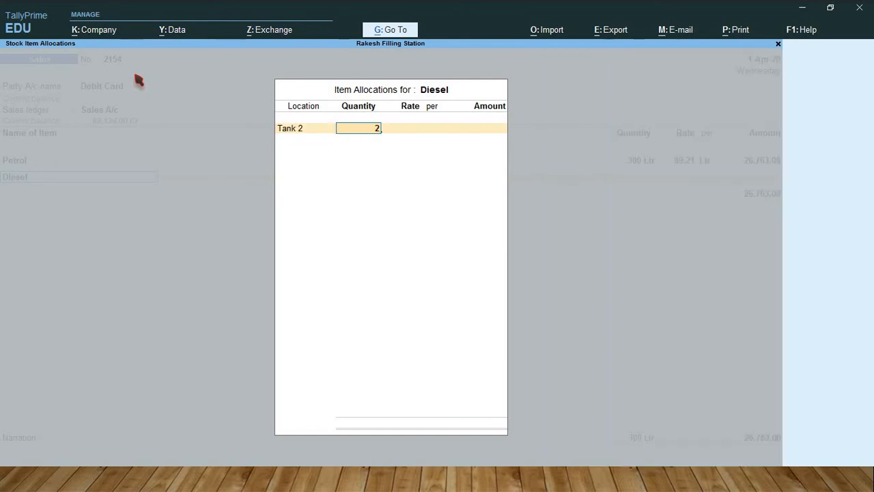
key("Return")
key("Return")
key("Return")
key("Return")
key("Return")
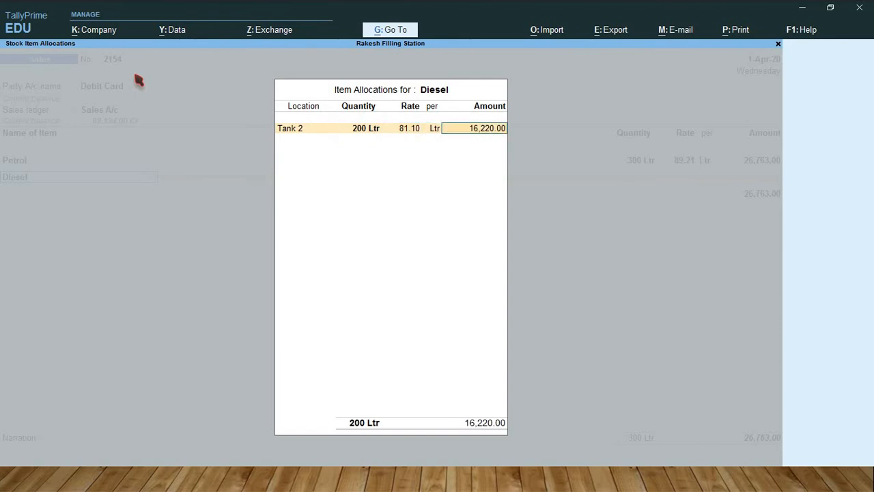
Step: End the item list and save the Debit Card sale, keeping the default Cheque/DD bank allocation with instrument number and bank blank
key("Return")
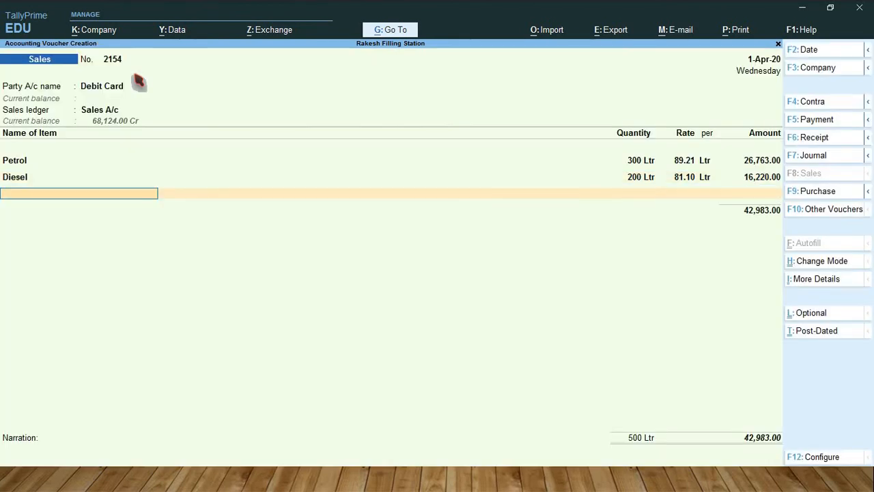
key("Return")
key("Return")
key("Return")
key("Return")
key("Return")
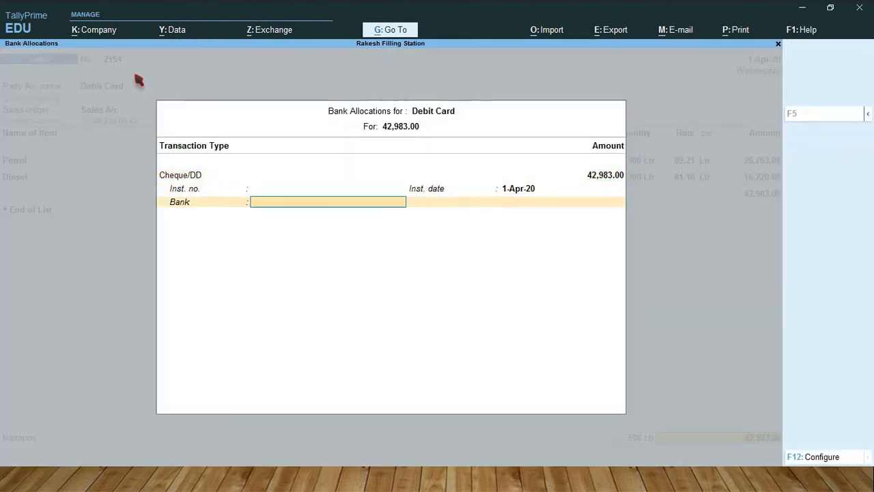
key("Return")
Step: Start the next sales voucher, keeping number 2155, with Google Pay as the party account
key("Return")
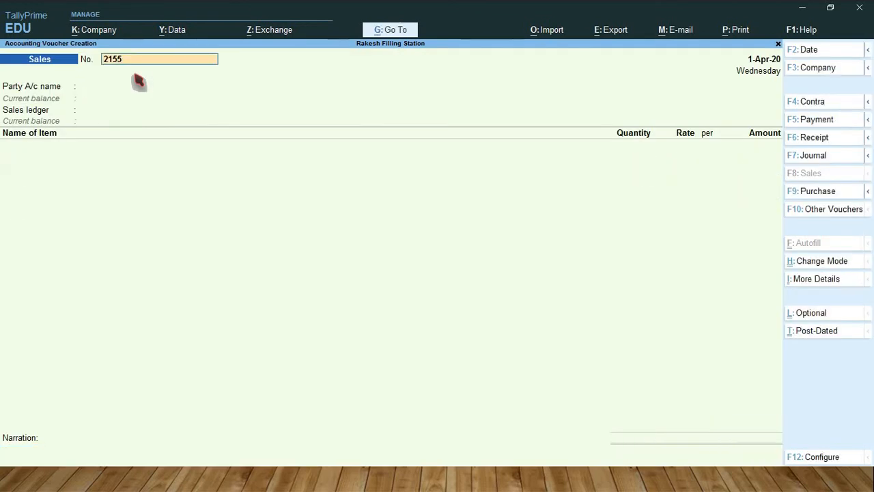
key("Return")
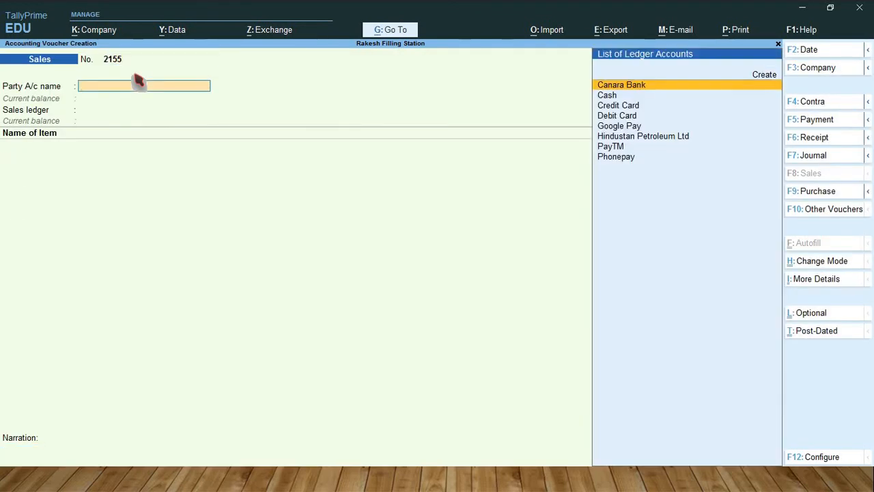
key("Down")
key("Down")
key("Down")
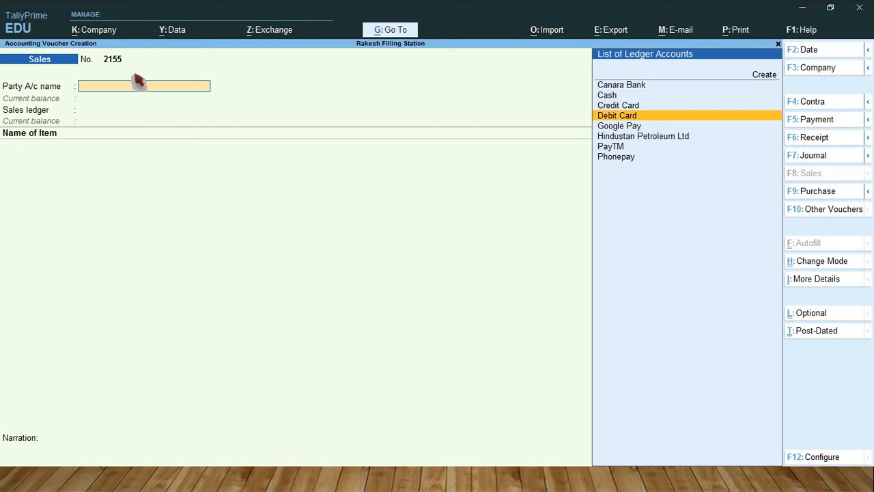
key("Down")
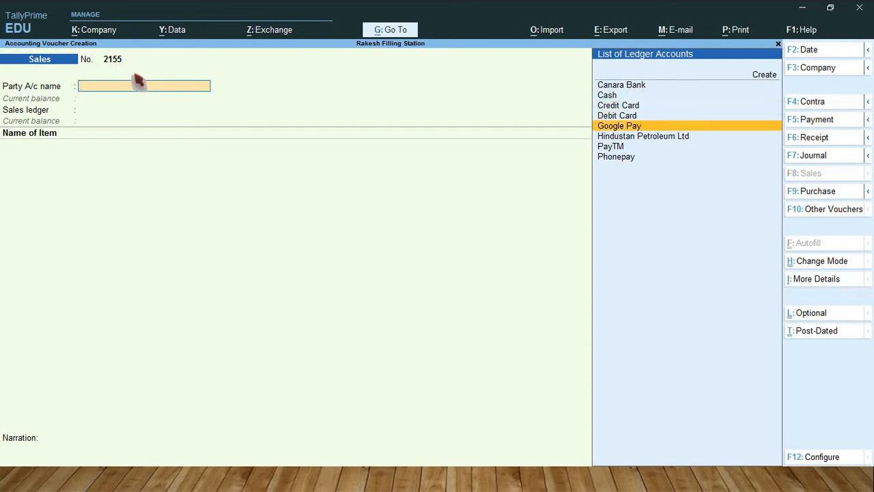
key("Return")
key("Return")
key("Return")
key("Return")
key("Return")
key("Return")
key("Return")
key("Return")
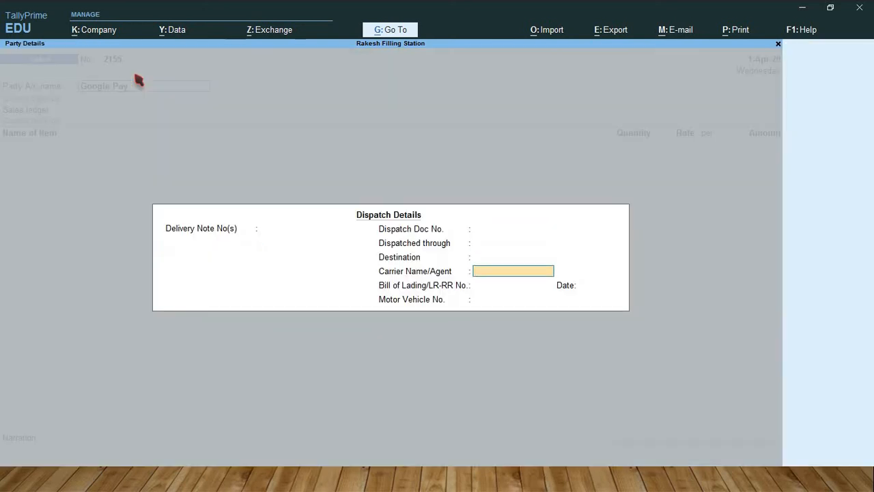
Step: Leave the Google Pay sale's dispatch details blank, keep the default party details, and select Sales A/c as the sales ledger
key("Return")
key("Return")
key("Return")
key("Return")
key("Return")
key("Return")
key("Return")
key("Return")
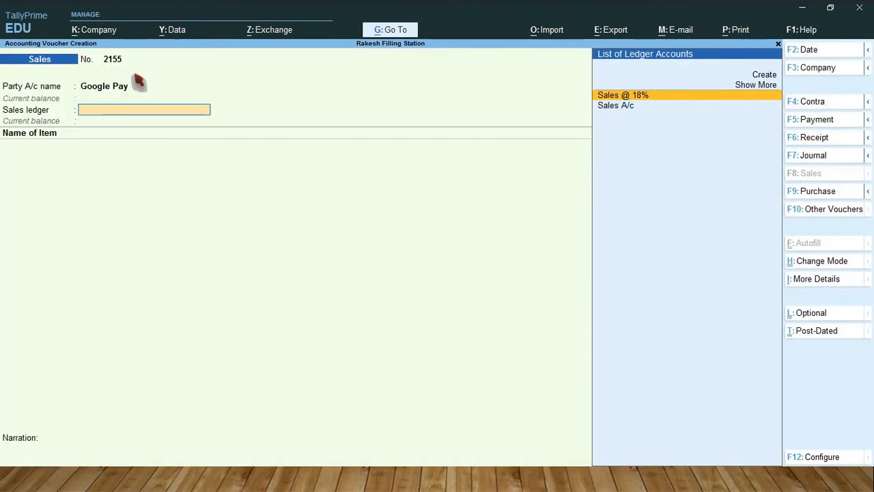
key("Down")
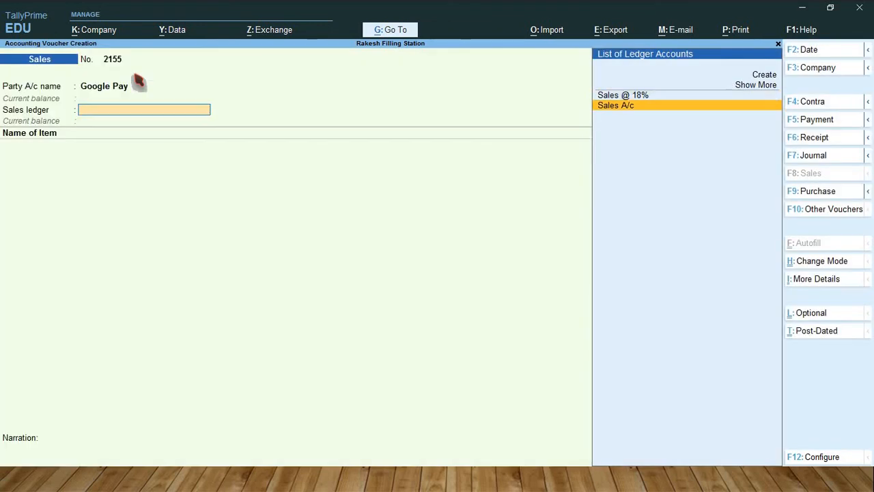
key("Return")
Step: Add Petrol to the Google Pay sale, allocating 300 Ltr from Tank 1 at the suggested rate of 89.21 per Ltr
type("Pe")
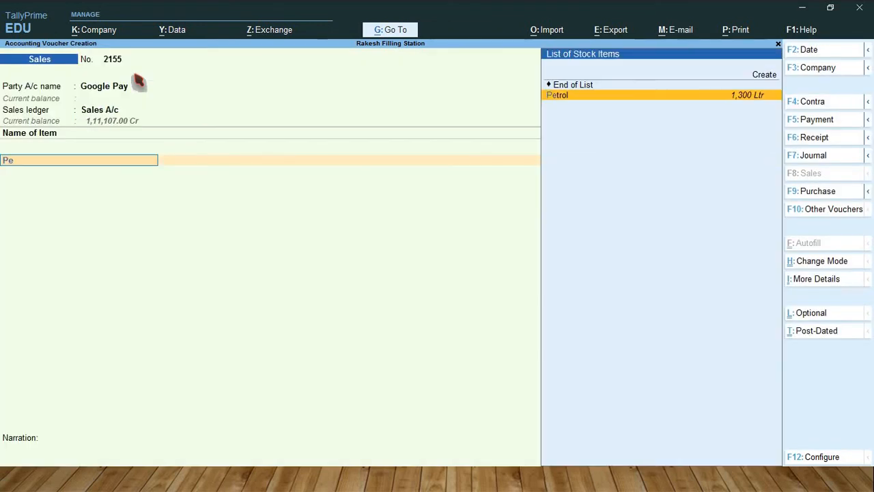
type("tr")
key("Return")
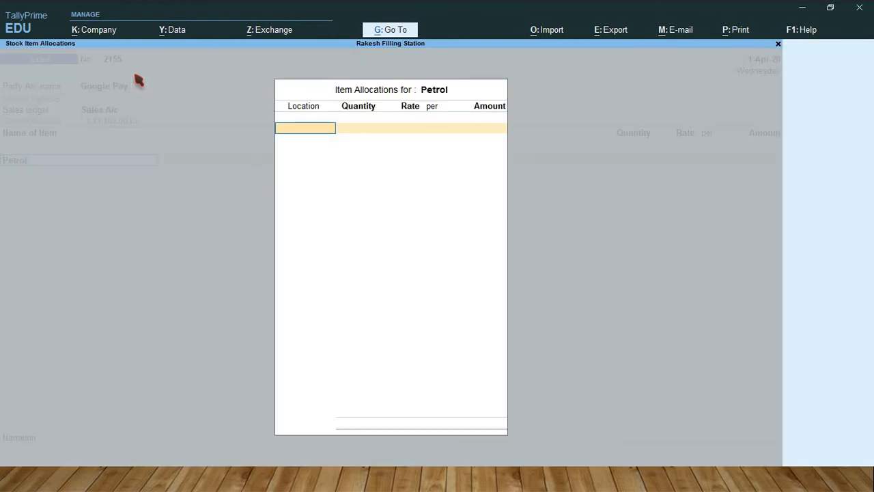
type("T")
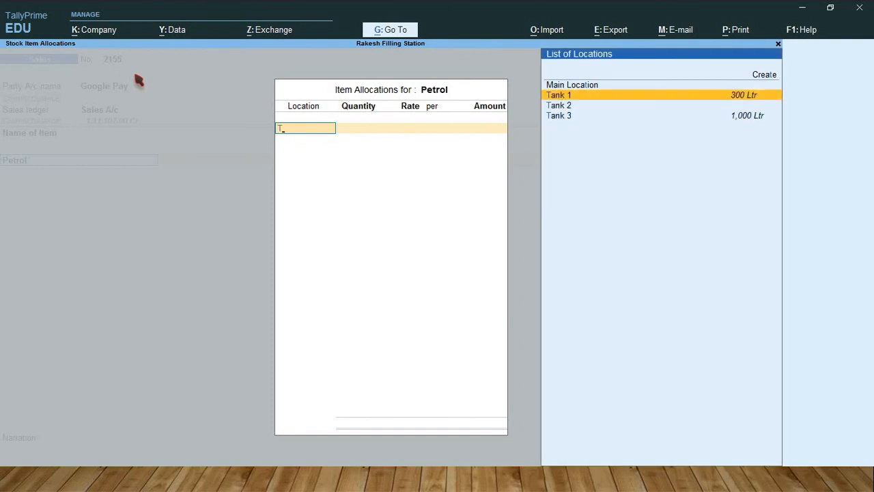
key("Return")
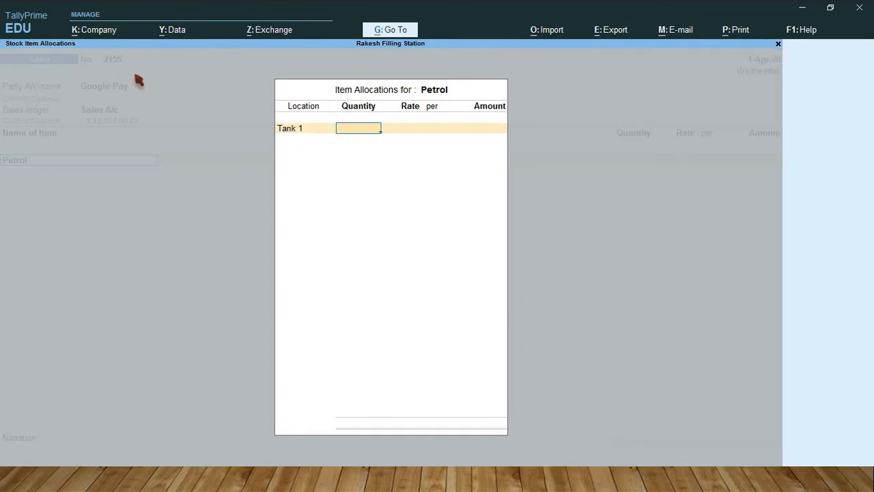
type("300")
key("Return")
key("Return")
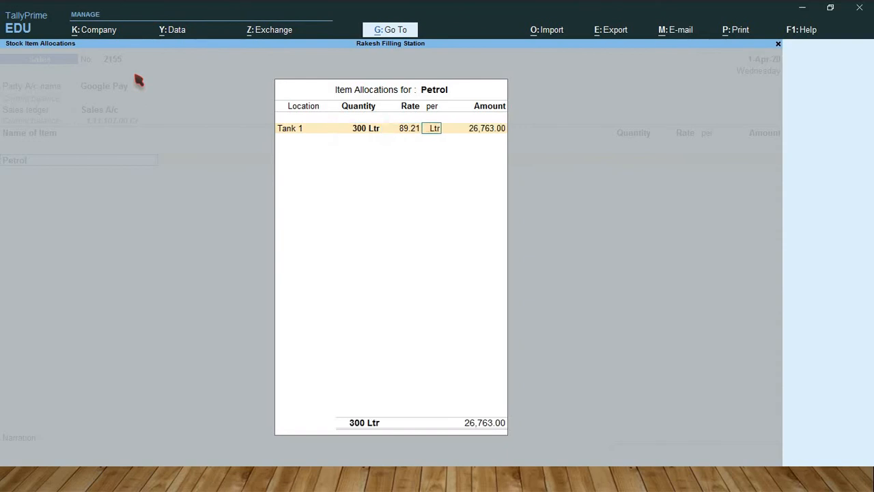
key("Return")
key("Return")
key("Return")
key("Return")
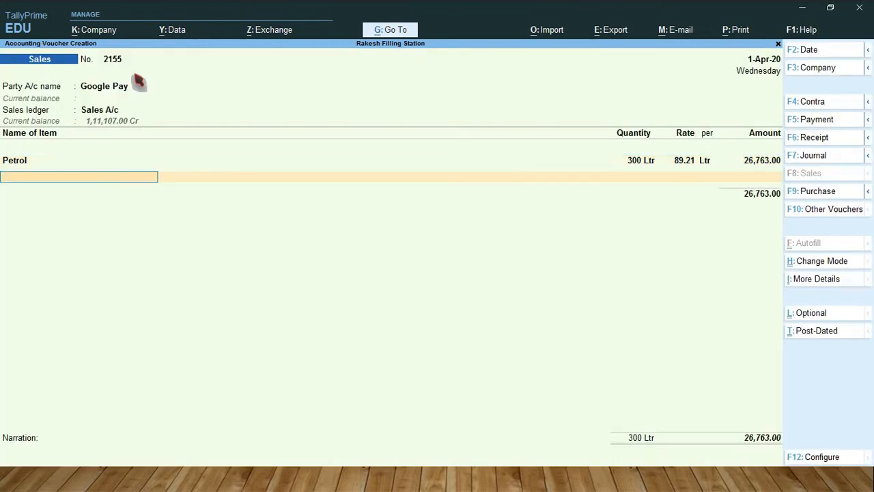
Step: Add Diesel to the Google Pay sale, allocating 300 Ltr from Tank 2 at the suggested rate of 81.10 per Ltr
type("Die")
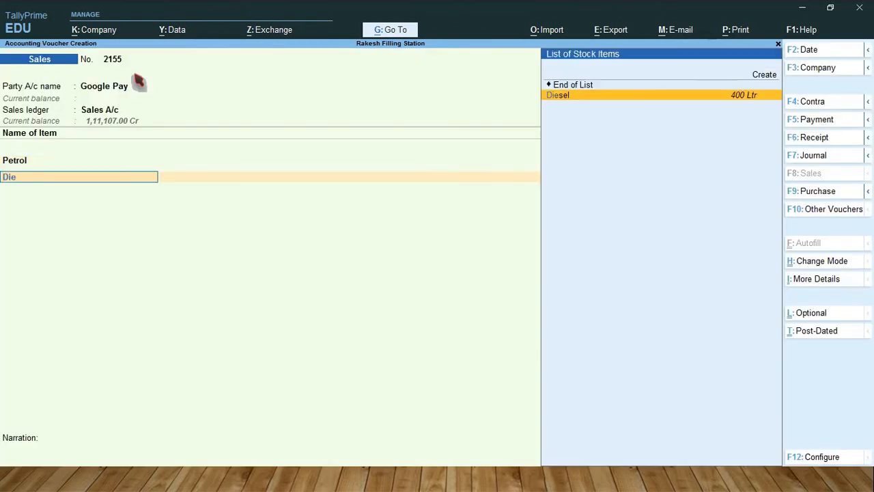
key("Return")
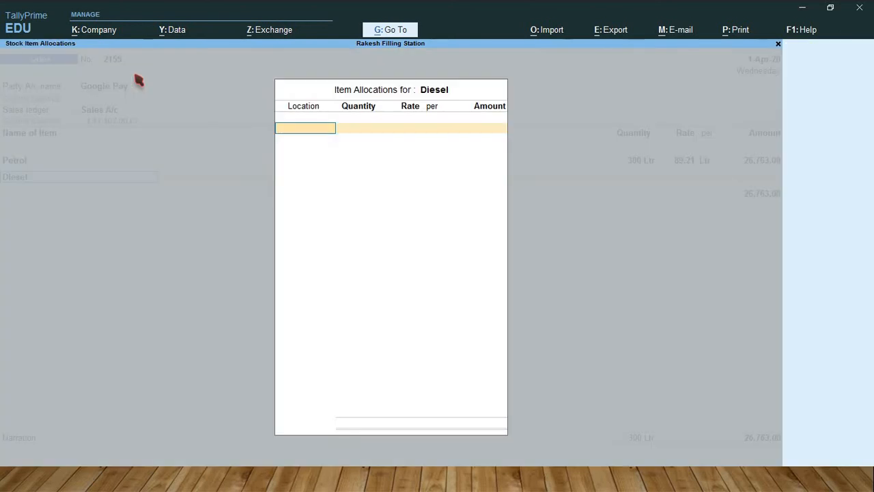
type("T")
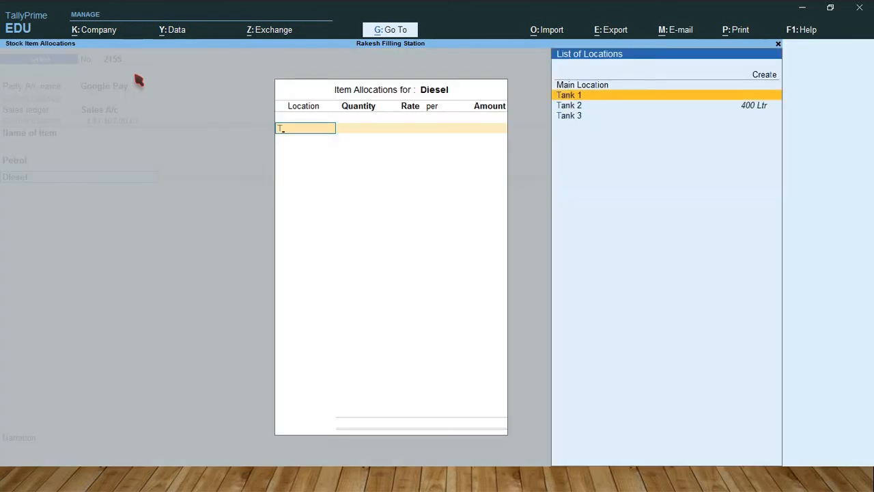
key("Down")
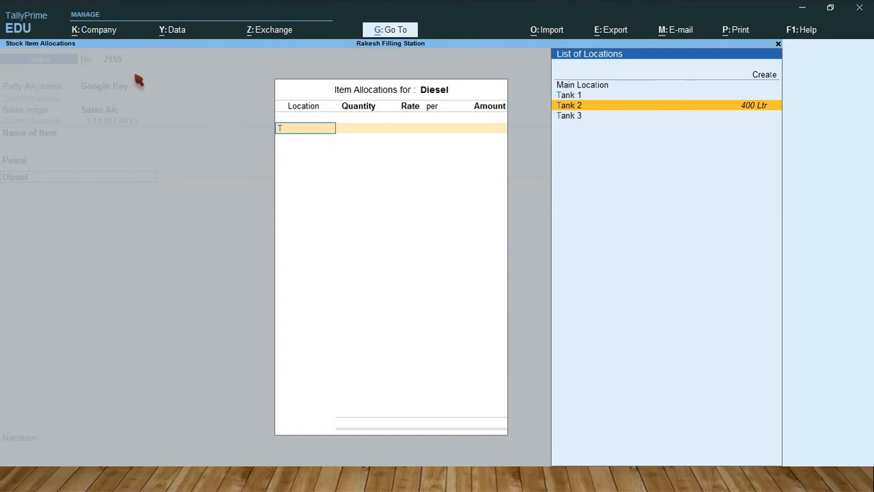
key("Return")
type("300")
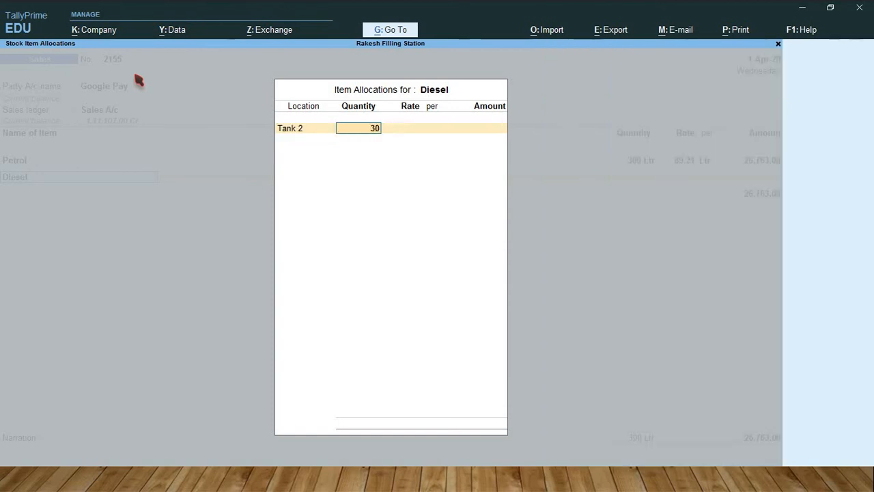
key("Return")
key("Return")
key("Return")
key("Return")
key("Return")
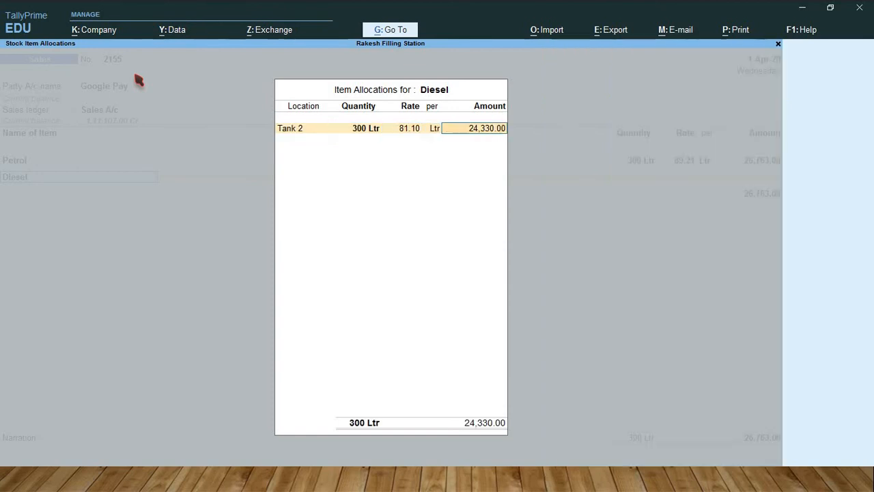
Step: End the Google Pay sale's item list, keep the default Cheque/DD bank allocation without instrument details, and save the voucher
key("Return")
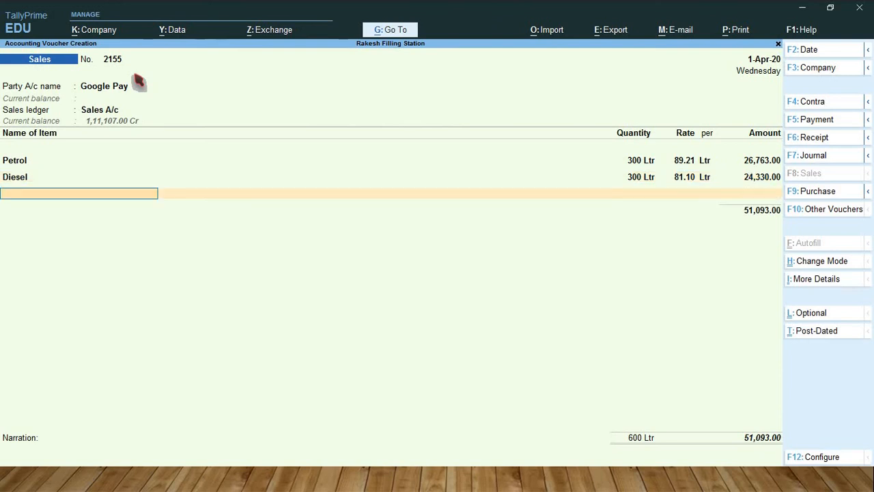
key("Return")
key("Return")
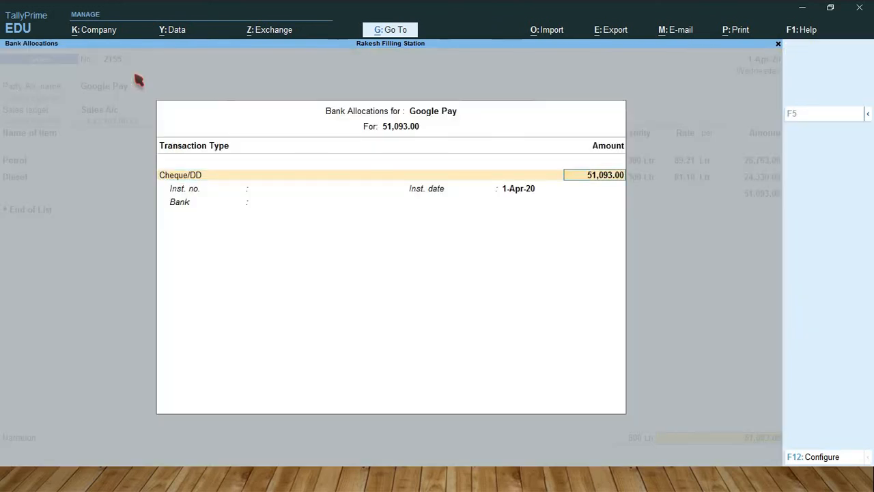
key("Return")
key("Return")
key("Return")
key("Return")
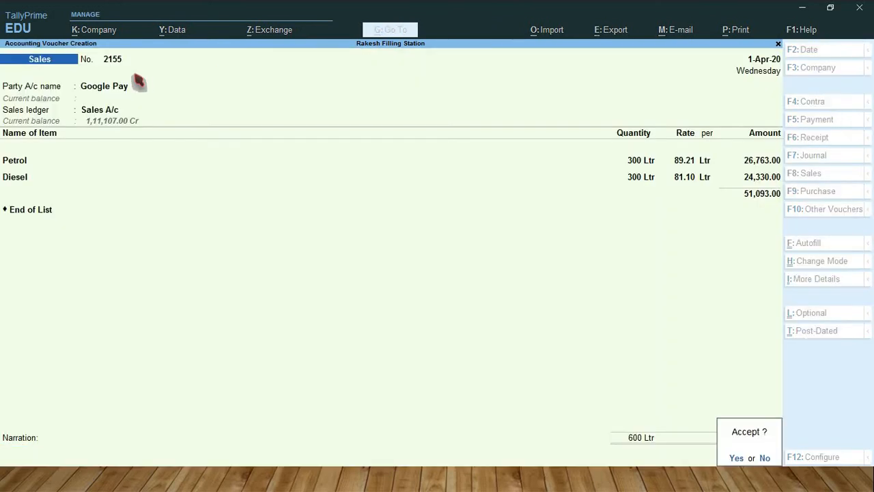
key("Return")
key("Return")
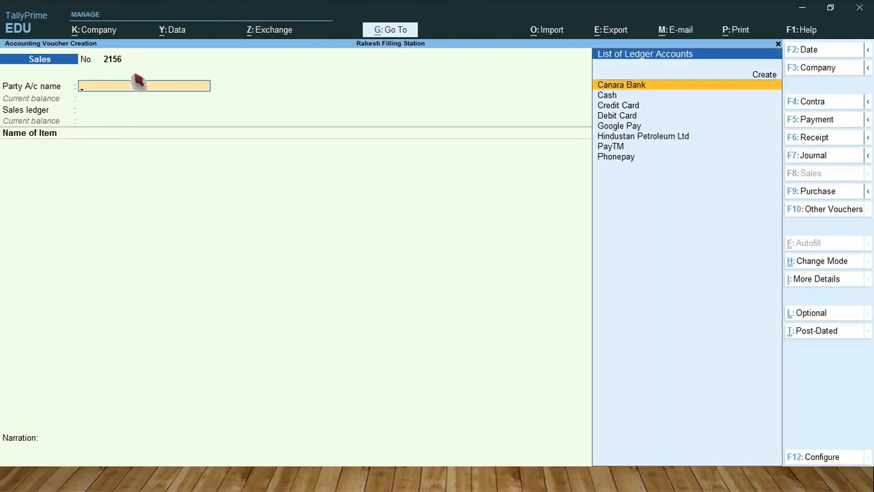
Step: Start the next sales voucher, keeping number 2156, with Phonepay as the party account
key("Down")
key("Down")
key("Down")
key("Down")
key("Down")
key("Down")
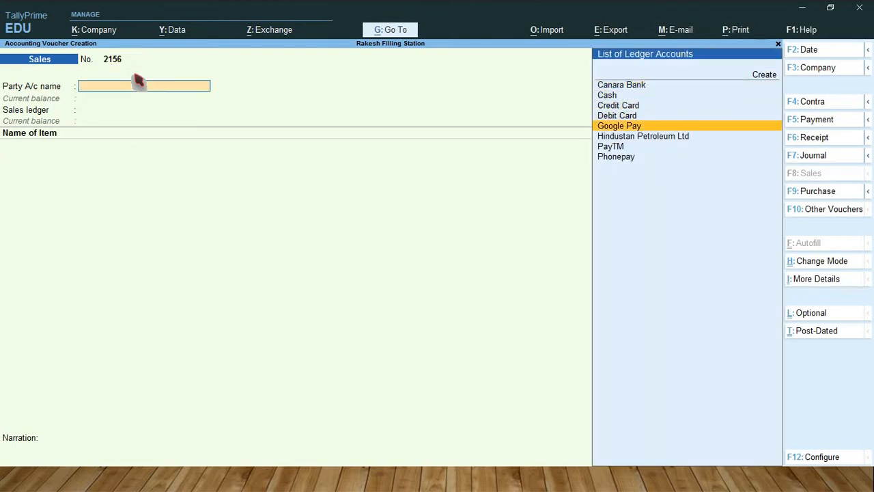
key("Down")
key("Return")
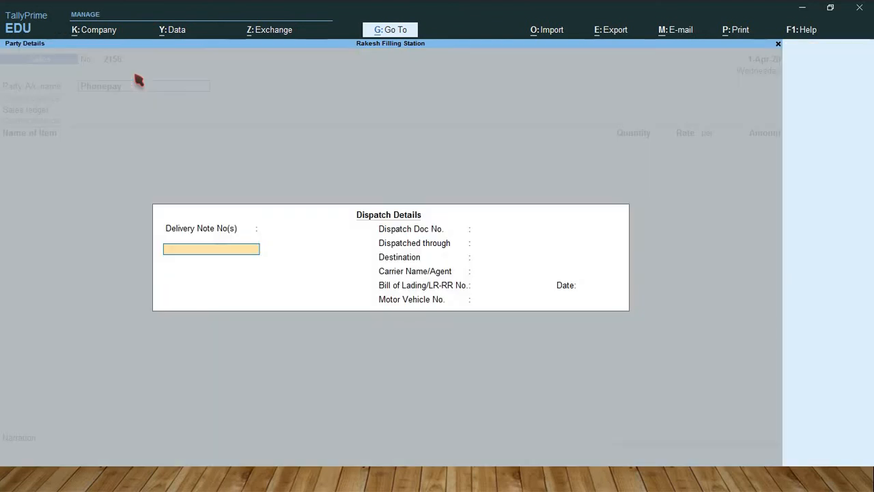
Step: Leave the Phonepay sale's dispatch details blank and select Sales A/c as the sales ledger
key("Return")
key("Return")
key("Return")
key("Return")
key("Return")
key("Return")
key("Return")
key("Return")
key("Return")
key("Return")
key("Return")
key("Return")
key("Return")
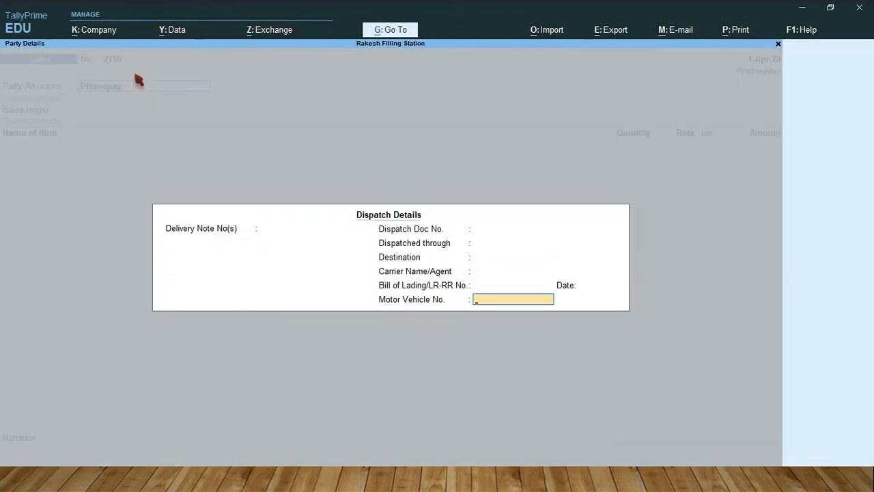
key("Return")
key("Return")
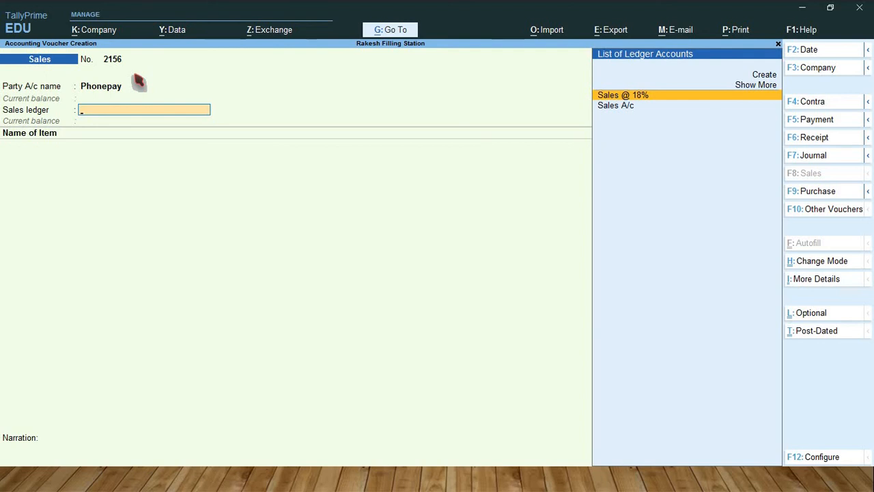
key("Down")
key("Return")
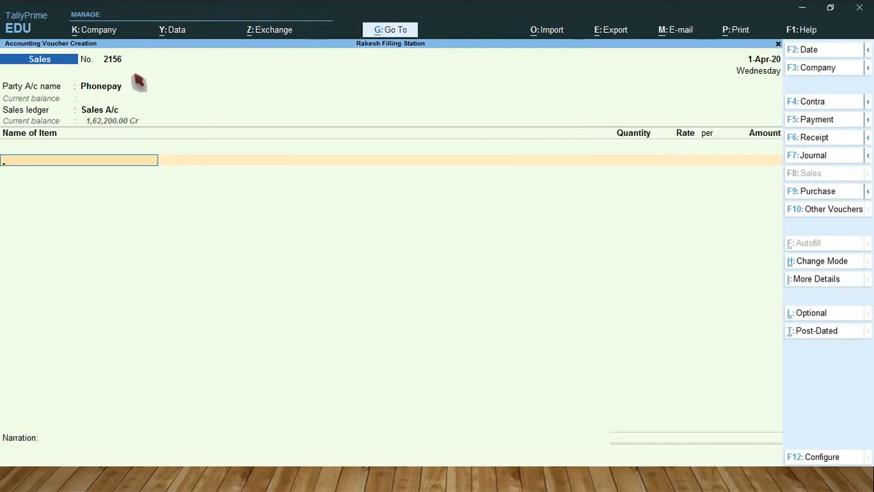
Step: Add Petrol to the Phonepay sale, allocating 350 Ltr from Tank 3 at the suggested rate of 89.21 per Ltr
type("Pe")
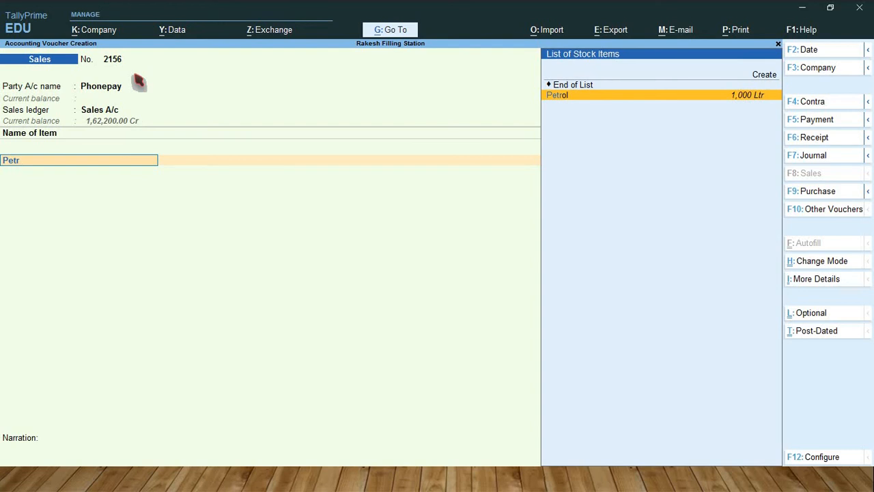
type("tr")
key("Return")
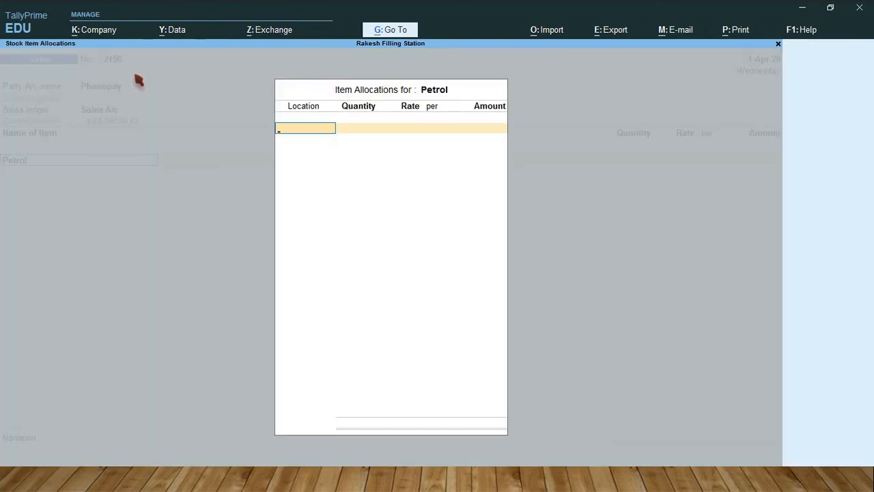
key("Down")
key("Down")
key("Down")
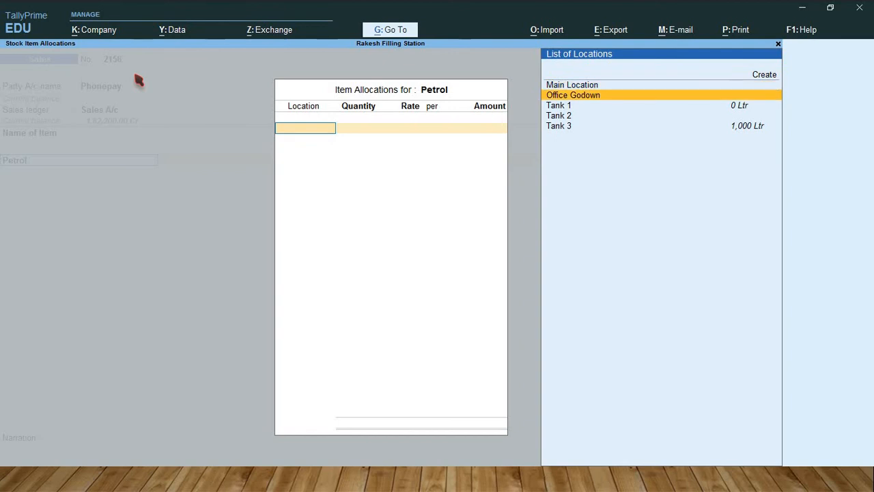
key("Down")
key("Down")
key("Down")
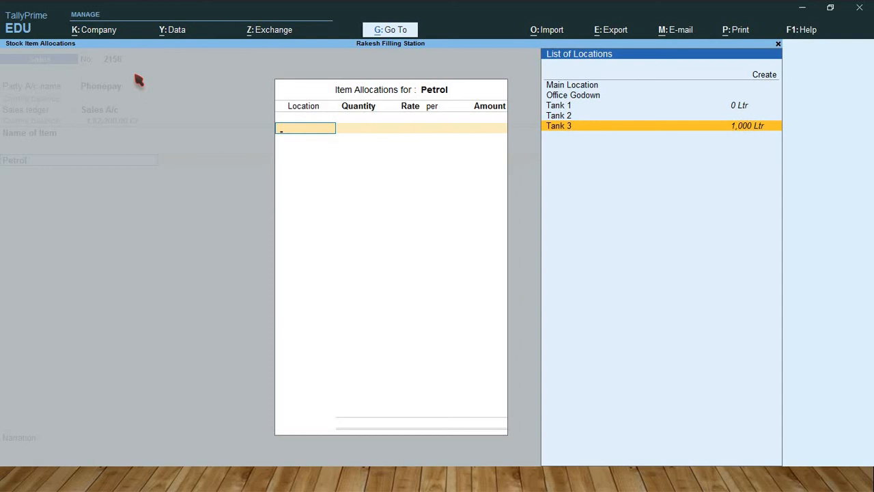
key("Return")
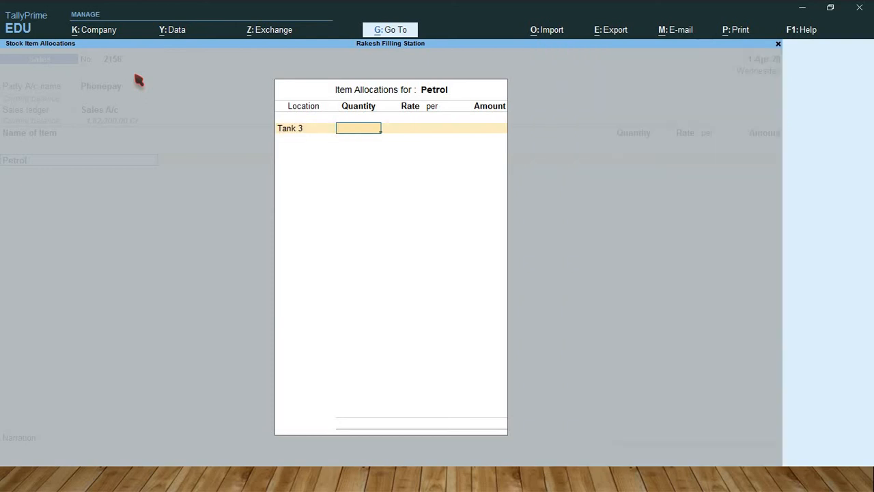
type("350")
key("Return")
key("Return")
key("Return")
key("Return")
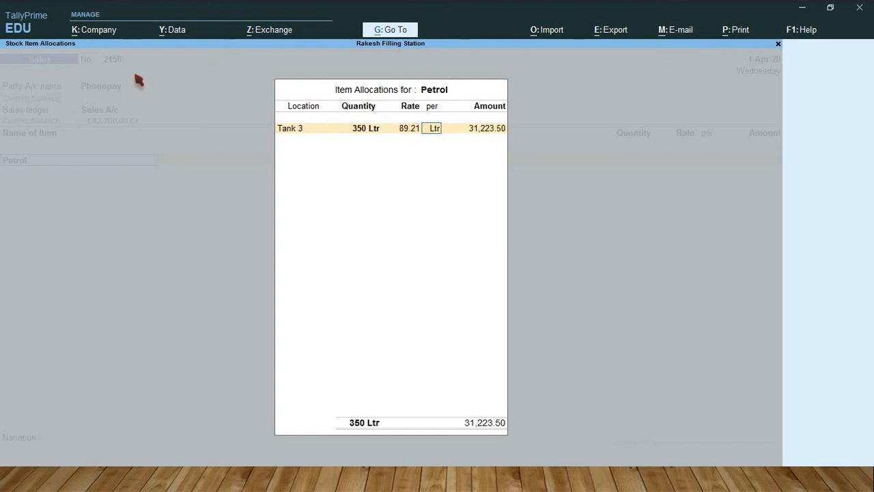
key("Return")
key("Return")
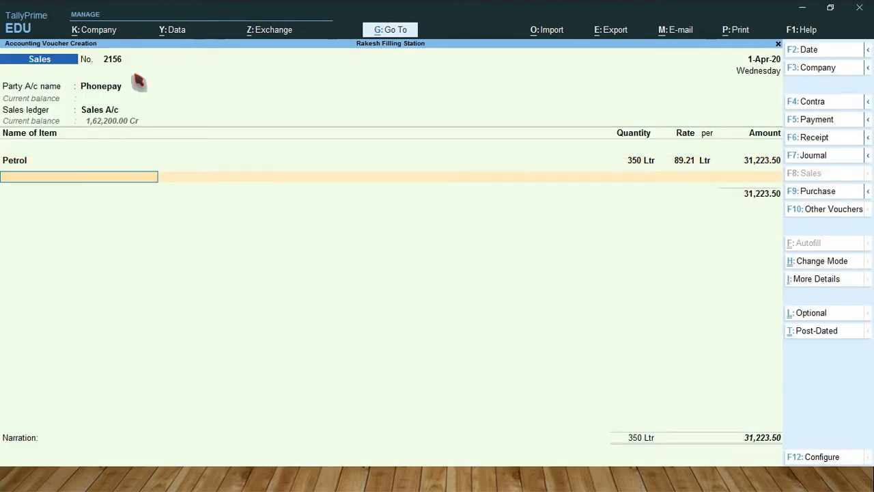
Step: Add Diesel to the Phonepay sale, allocating 100 Ltr from Tank 2 at the suggested rate of 81.10 per Ltr
type("Di")
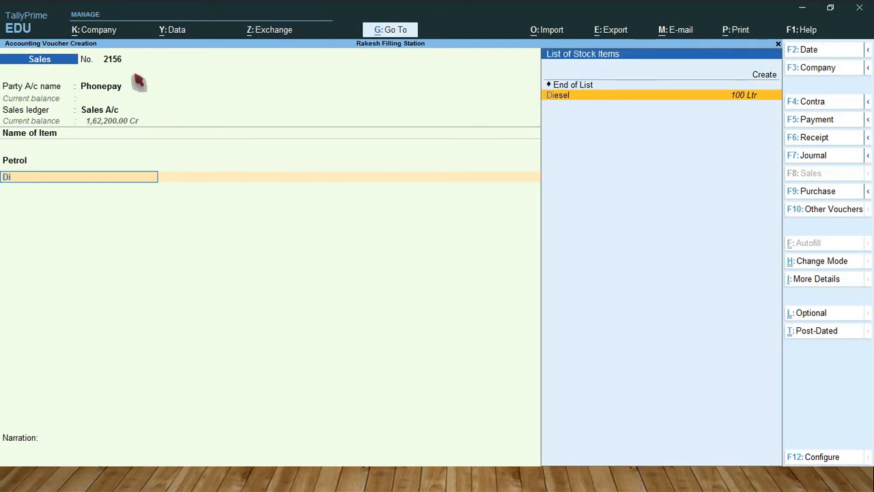
key("Return")
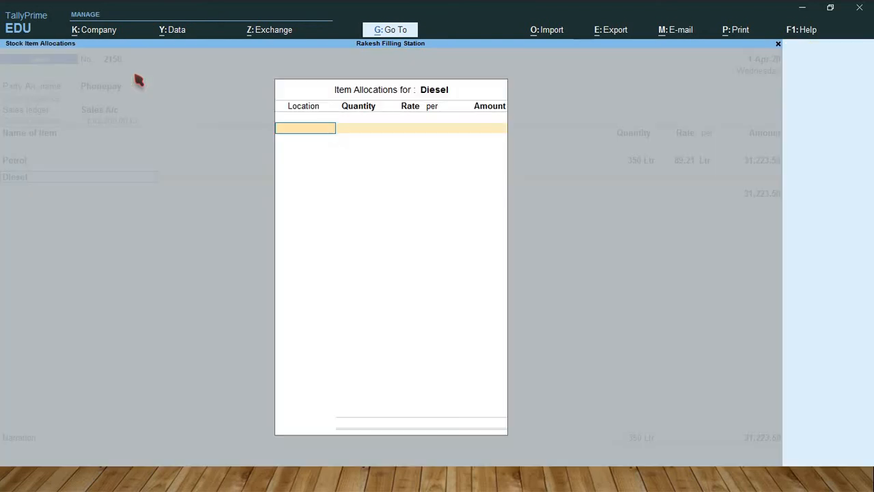
type("T")
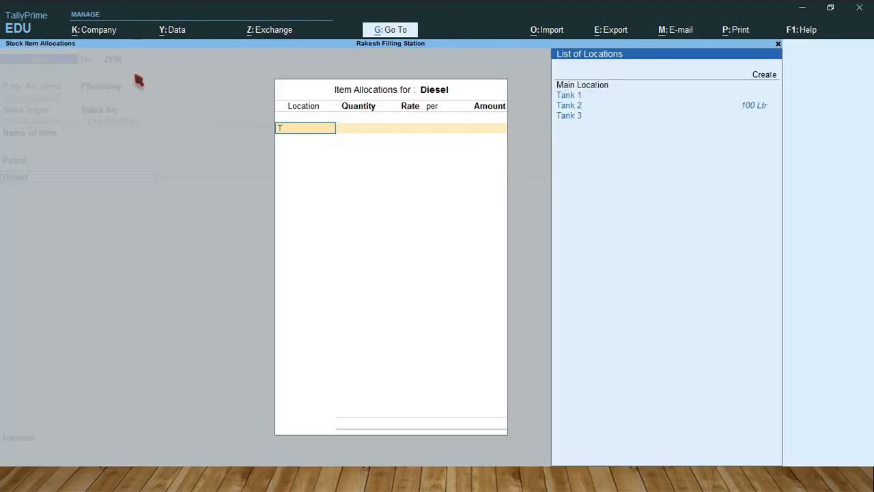
key("Down")
key("Return")
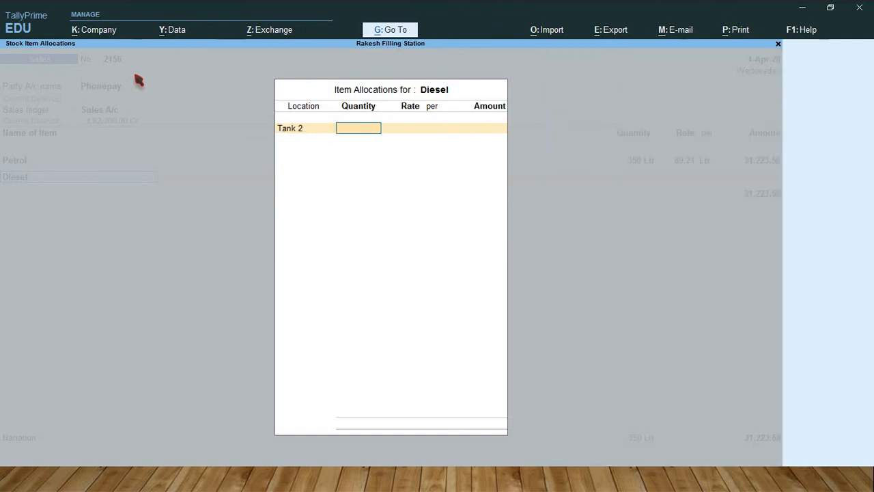
type("100")
key("Return")
key("Return")
key("Return")
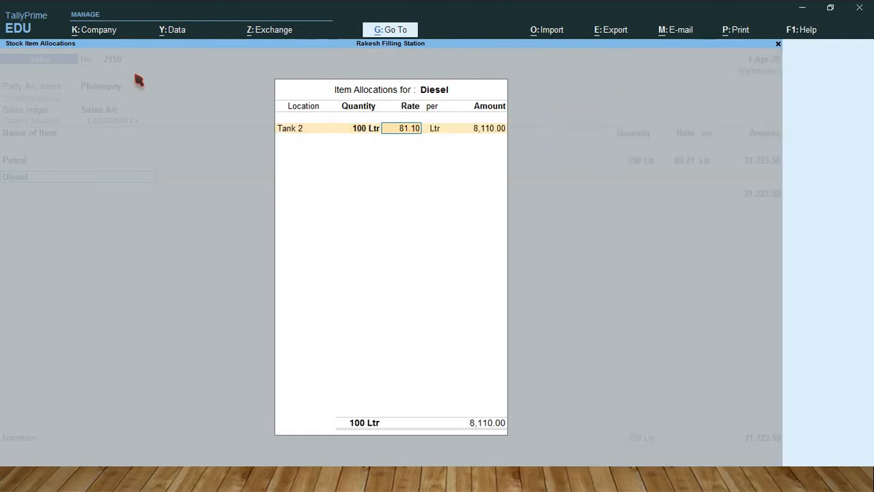
key("Return")
key("Return")
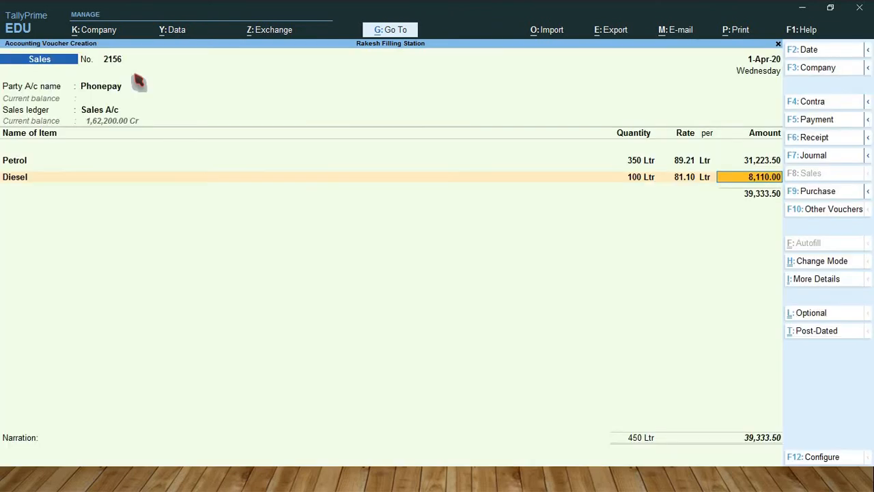
key("Return")
Step: End the Phonepay sale's item list, keep the default Cheque/DD bank allocation without instrument details, and save the voucher
key("Return")
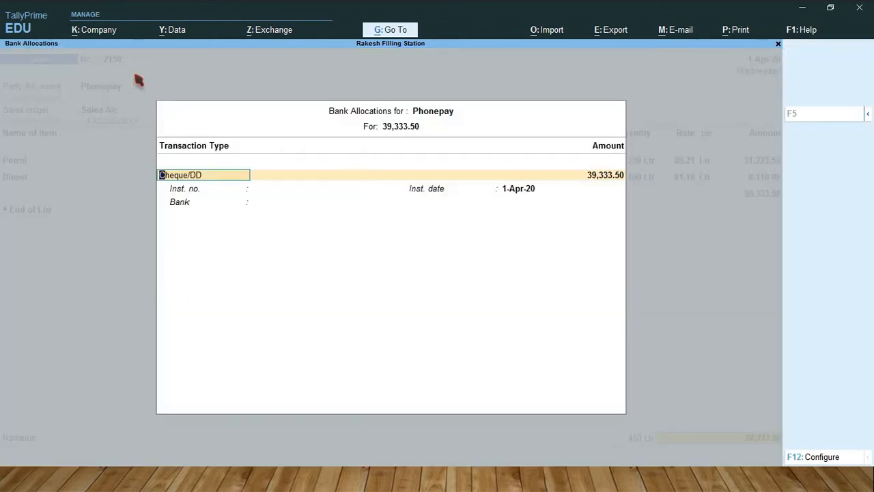
key("Return")
key("Return")
key("Return")
key("Return")
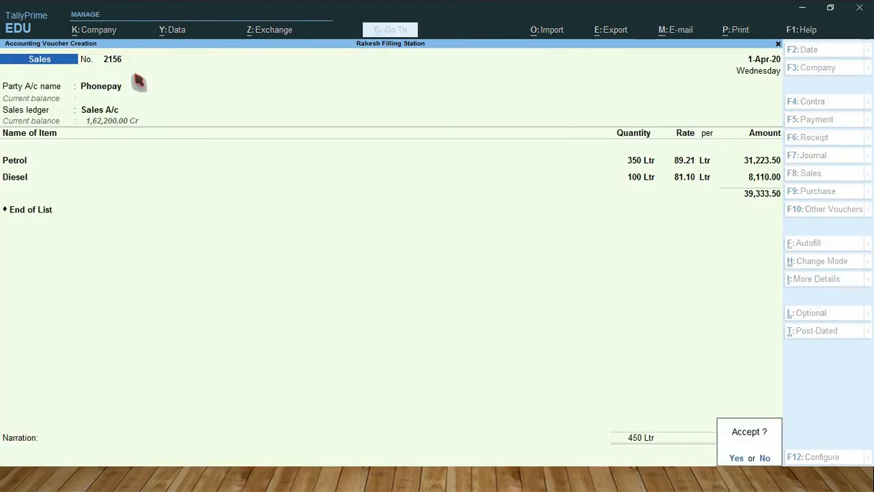
key("Return")
key("Return")
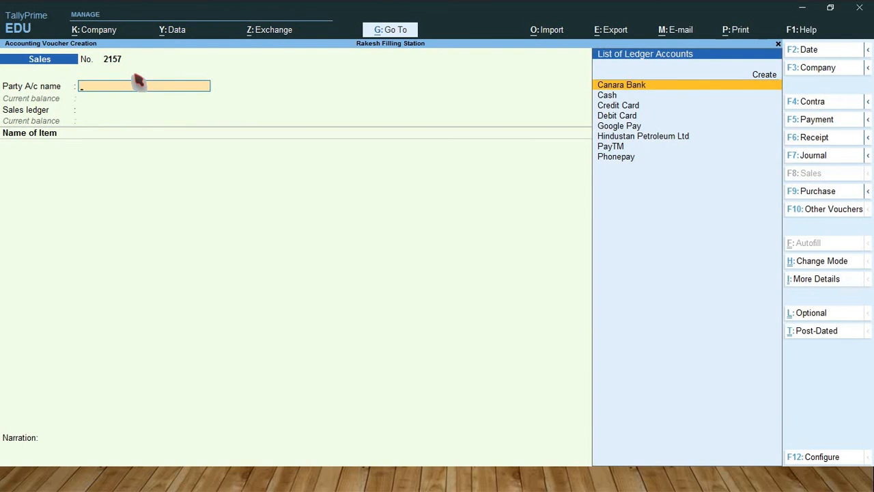
Step: Start the next sales voucher, keeping number 2157, with Cash as the party account
key("Down")
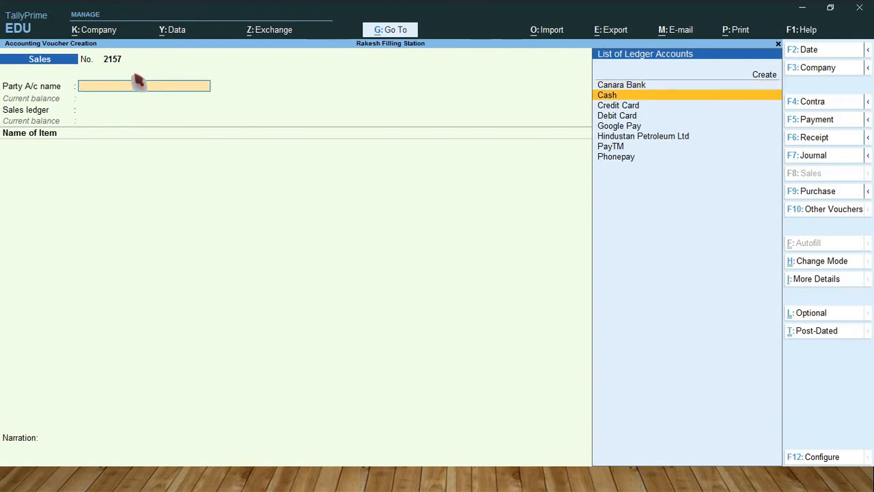
key("Return")
key("Return")
key("Return")
key("Return")
key("Return")
key("Return")
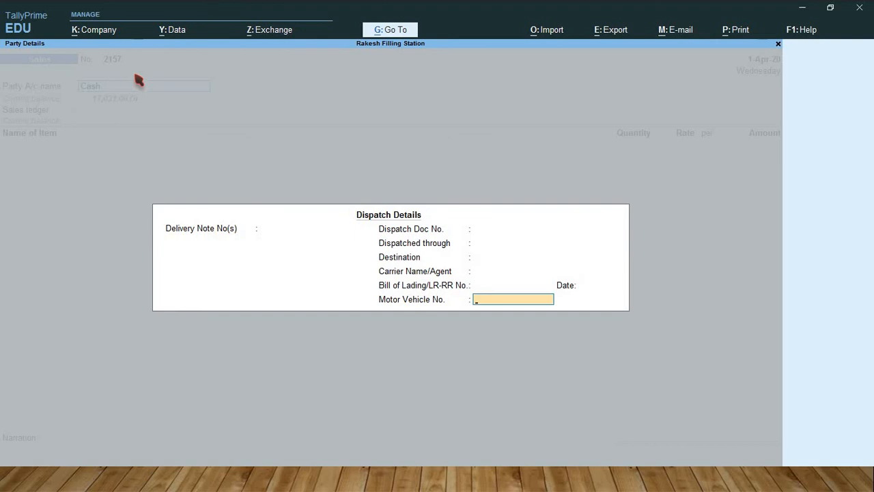
Step: Leave the cash sale's dispatch details blank, keep the default party details, and select Sales @ 18% as the sales ledger
key("Return")
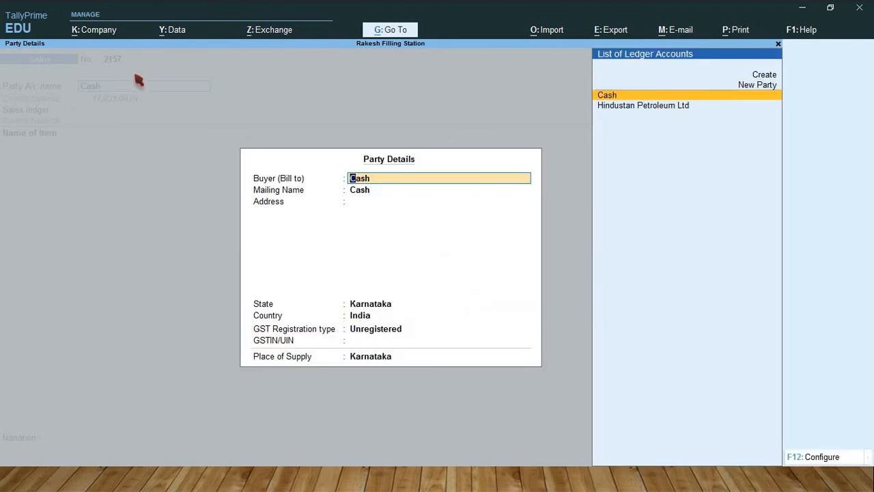
key("Return")
key("Return")
key("Return")
key("Return")
key("Return")
key("Return")
key("Return")
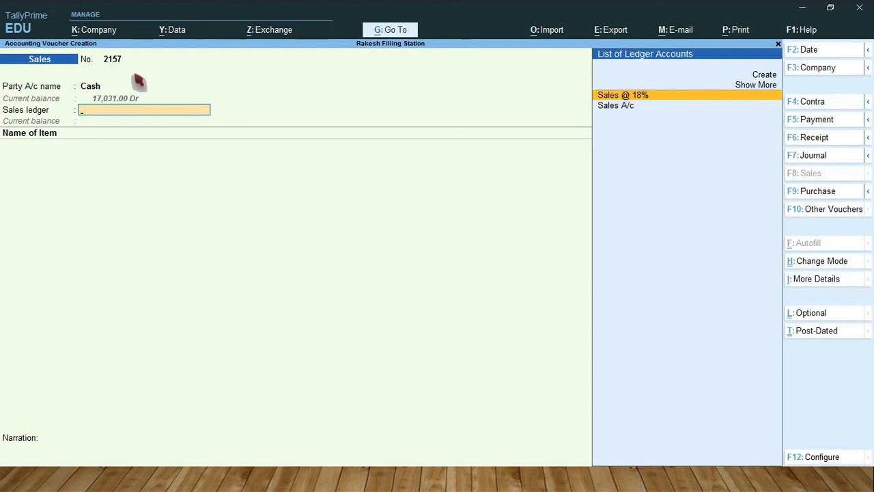
key("Return")
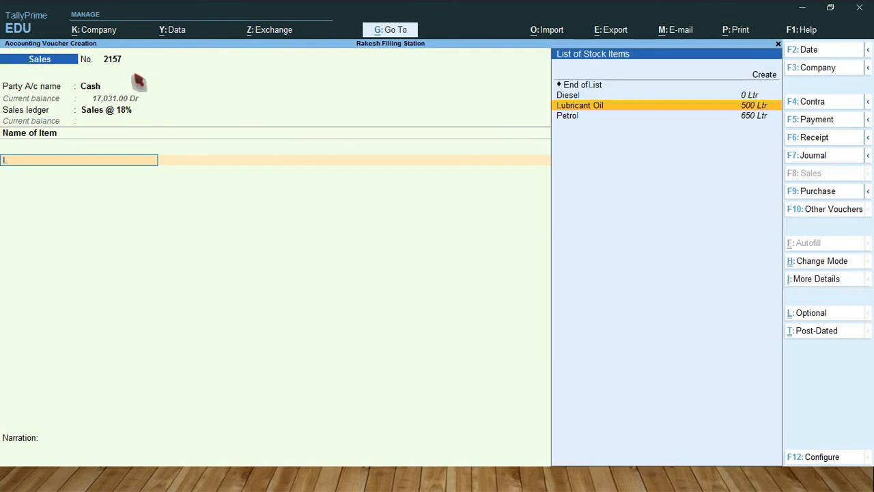
Step: Add Lubricant Oil to the cash sale, allocating 200 Ltr from Office Godown at a rate of 200 per Ltr
type("Lu")
key("Return")
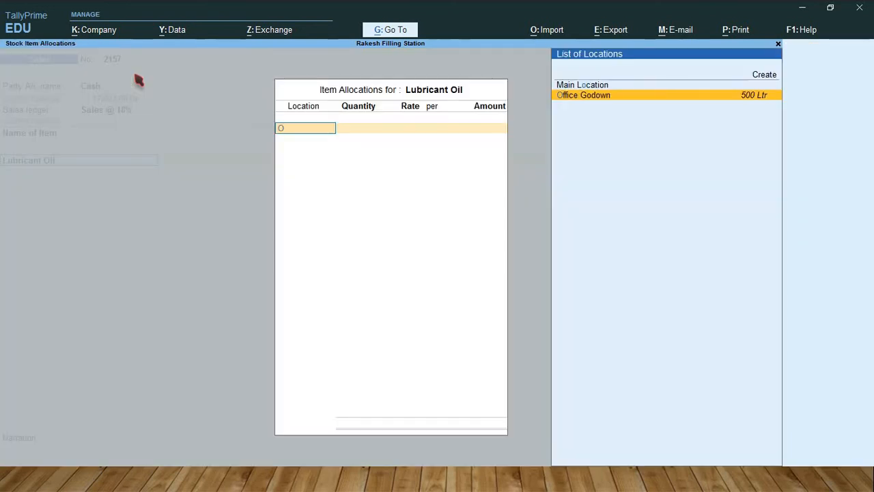
key("Return")
type("2")
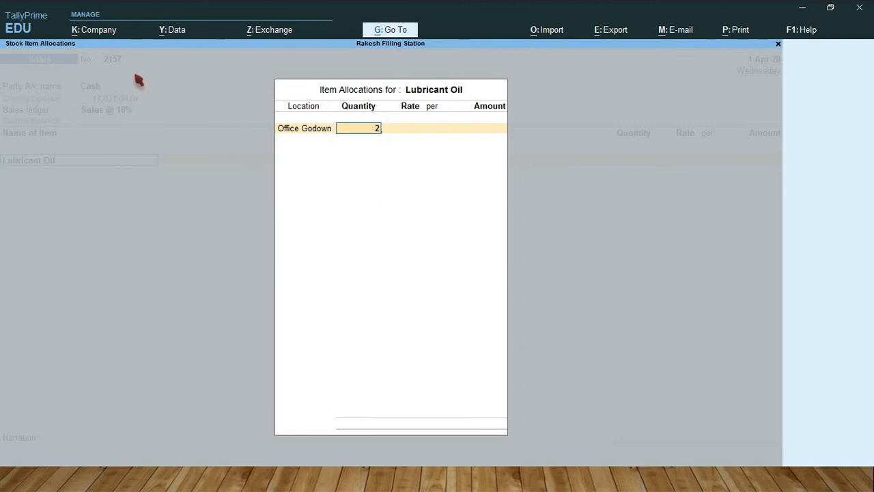
type("00")
key("Return")
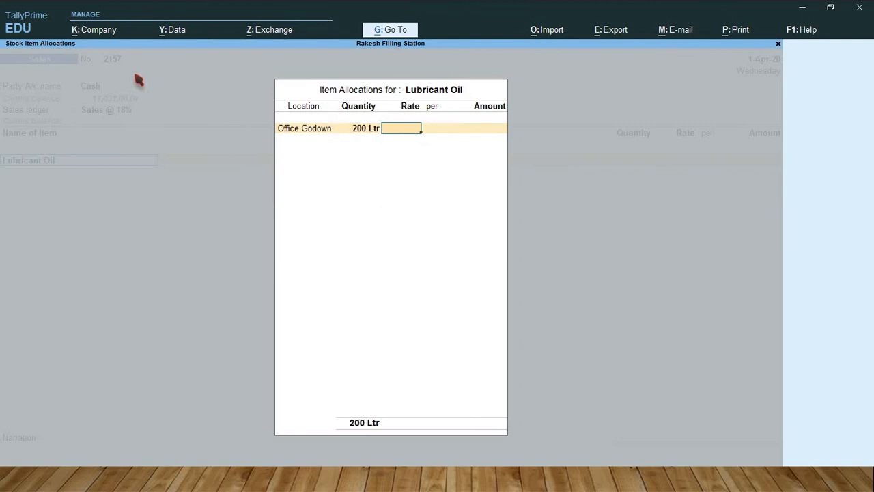
type("200")
key("Return")
key("Return")
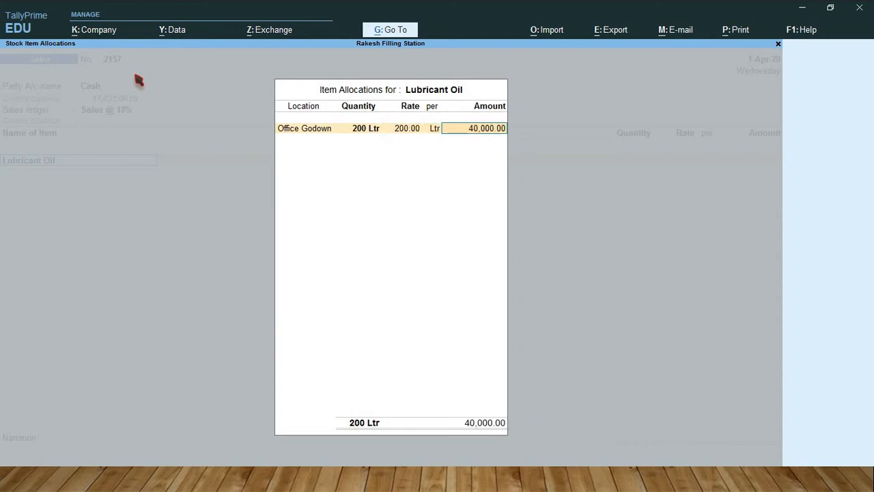
key("Return")
key("Return")
Step: Add the CGST @ 9% and SGST @ 9% ledgers to the cash lubricant sale and save the voucher
key("Return")
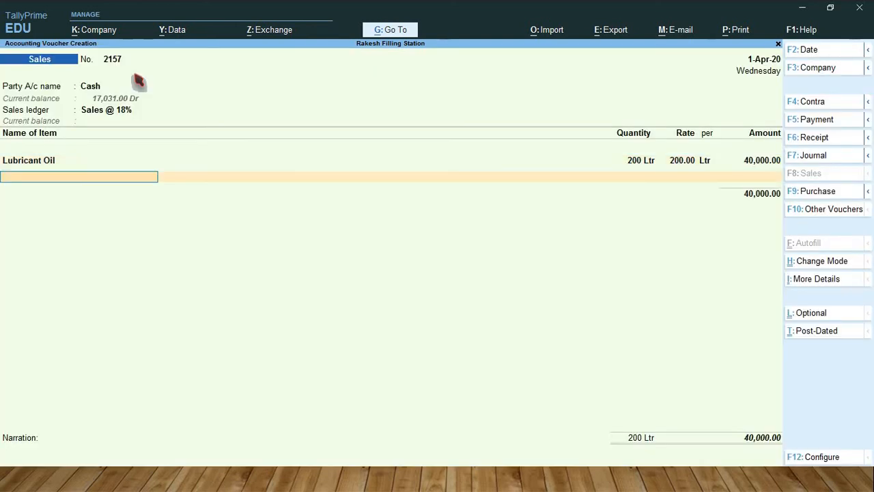
key("Return")
type("Cgs")
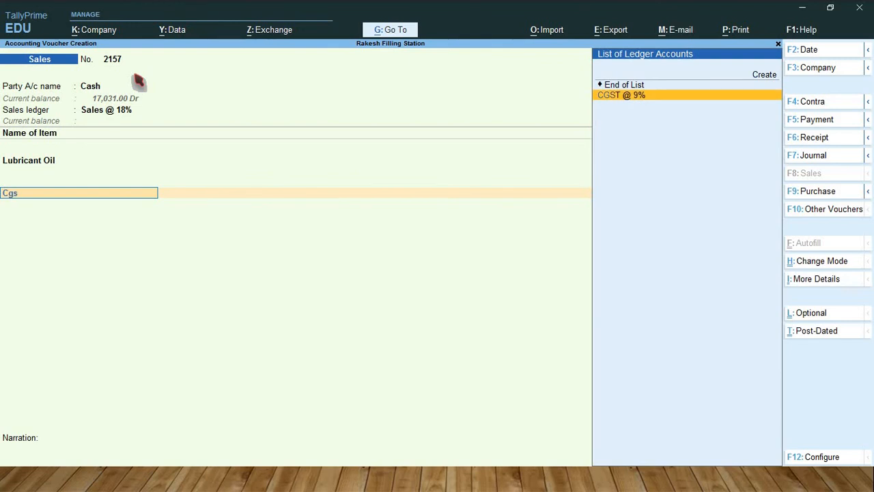
key("Return")
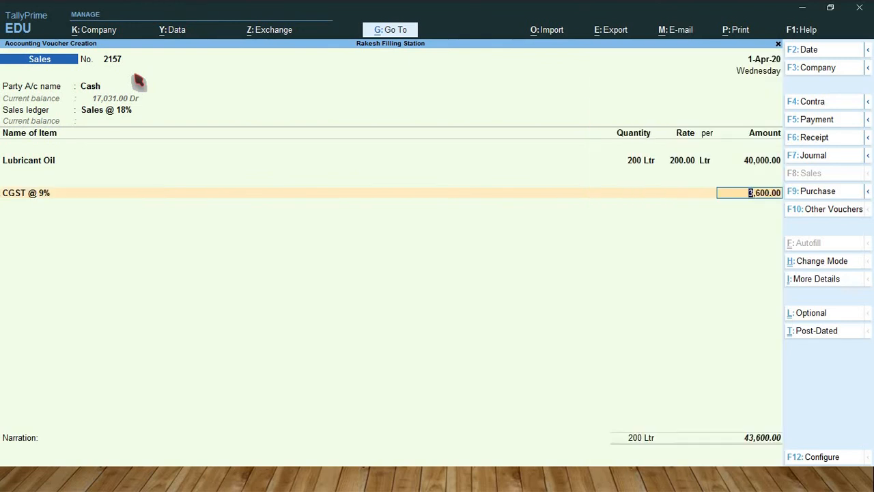
key("Return")
type("Sgs")
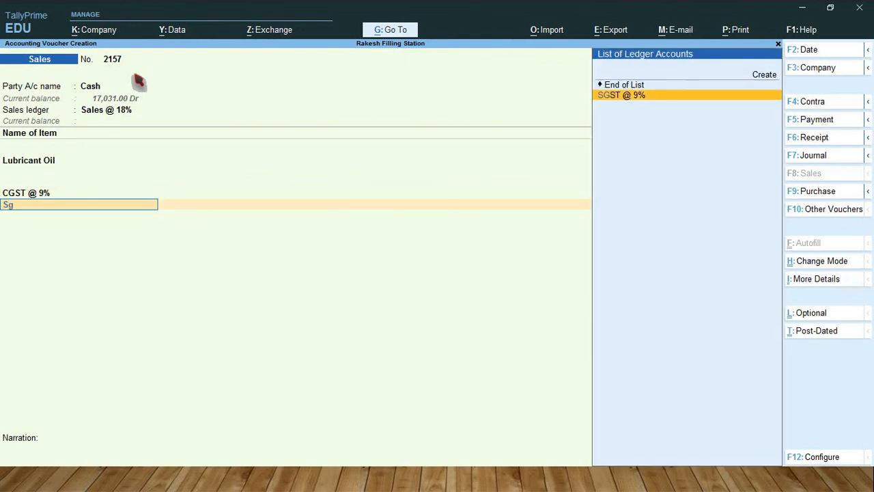
key("Return")
key("Return")
key("Return")
key("Return")
key("Return")
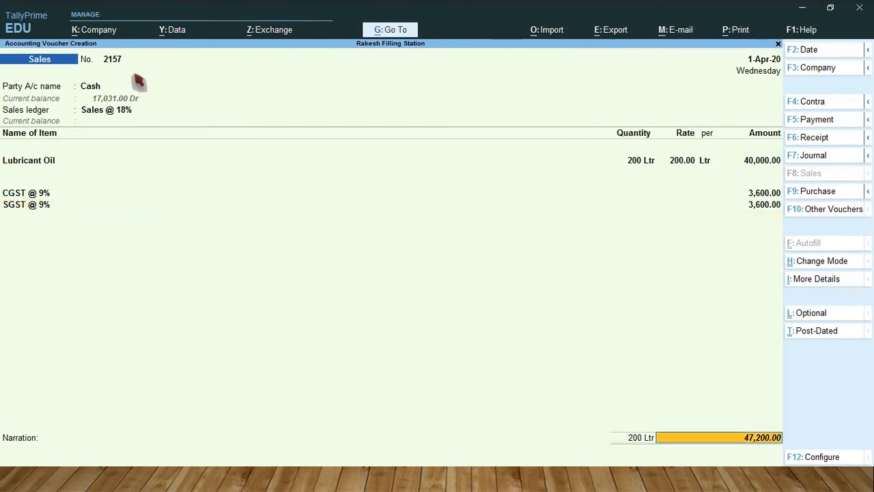
Step: Start the next sales voucher, keeping number 2158, with Credit Card as the party account
key("Return")
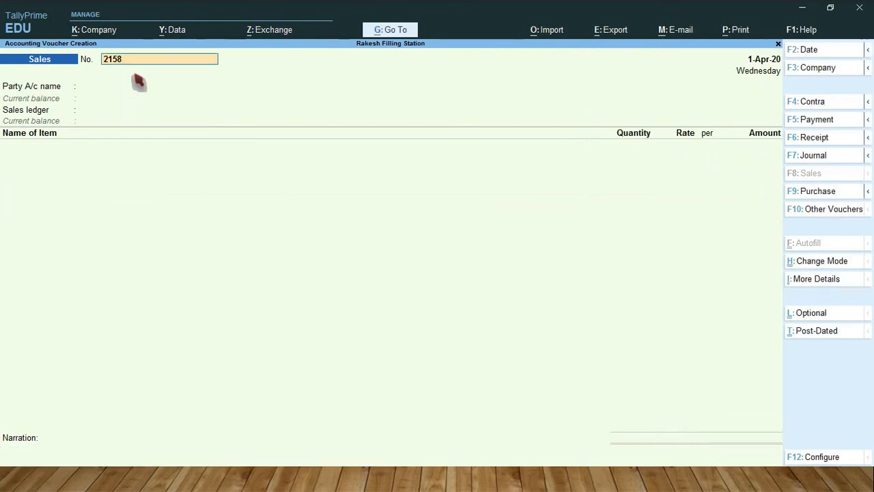
key("Return")
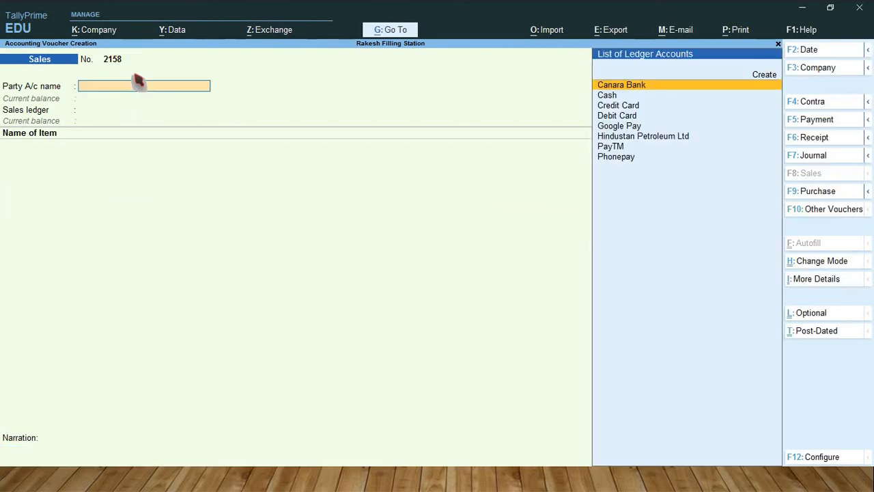
key("Down")
key("Down")
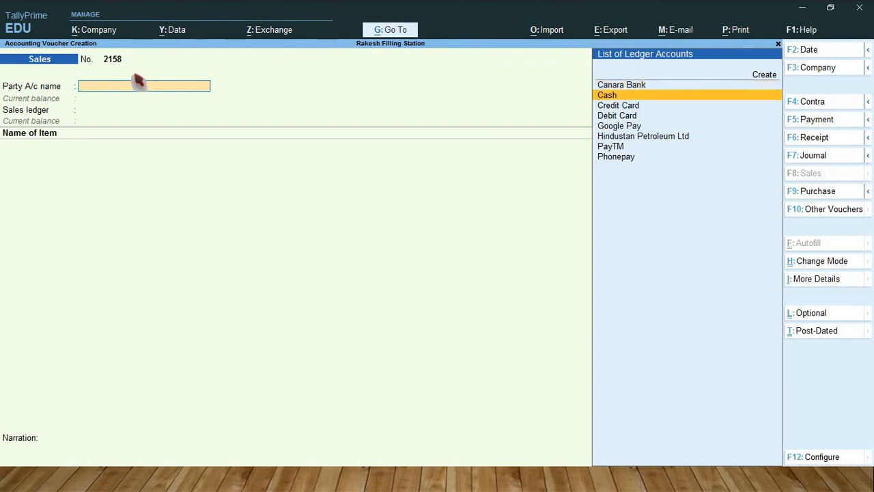
key("Return")
Step: Leave all dispatch details blank for the Credit Card sale
key("Return")
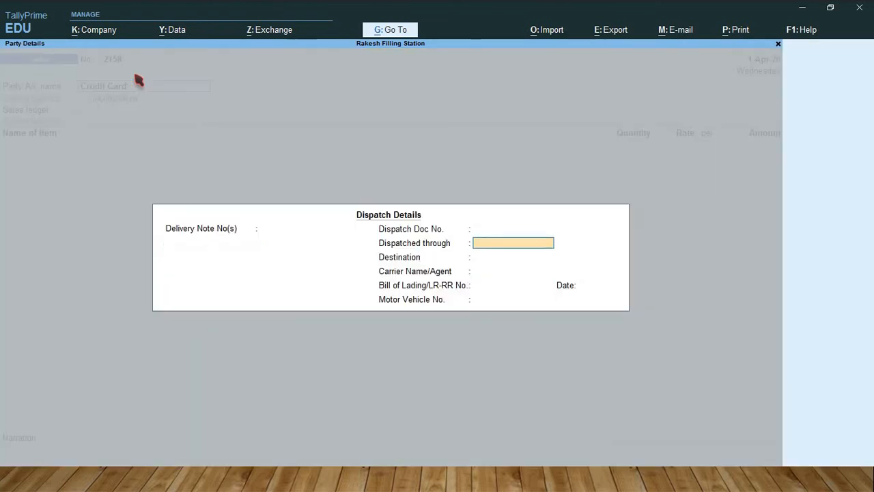
key("Return")
key("Return")
key("Return")
key("Return")
key("Return")
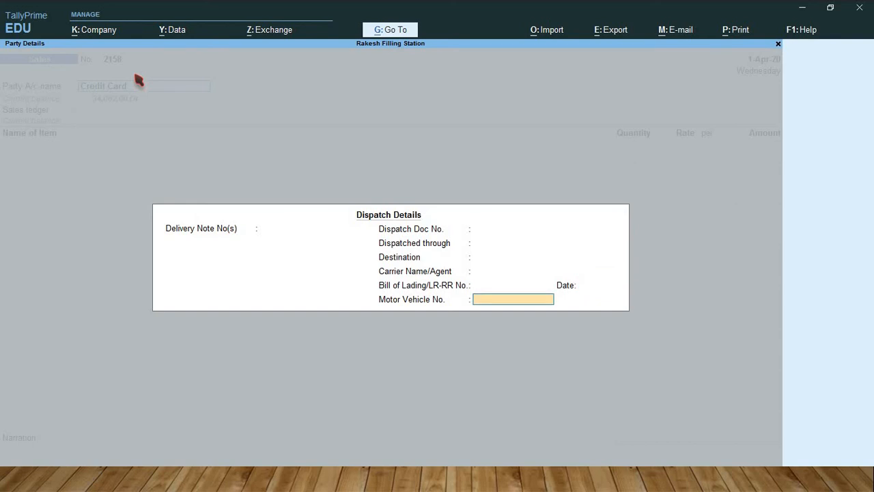
key("Return")
Step: Keep the Credit Card sale's default party details and select Sales @ 18% as the sales ledger
key("Return")
key("Return")
key("Return")
key("Return")
key("Return")
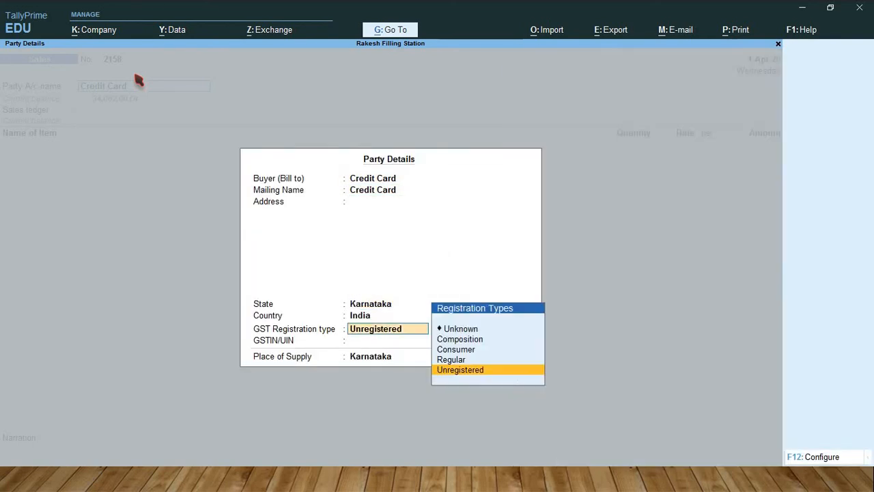
key("Return")
key("Return")
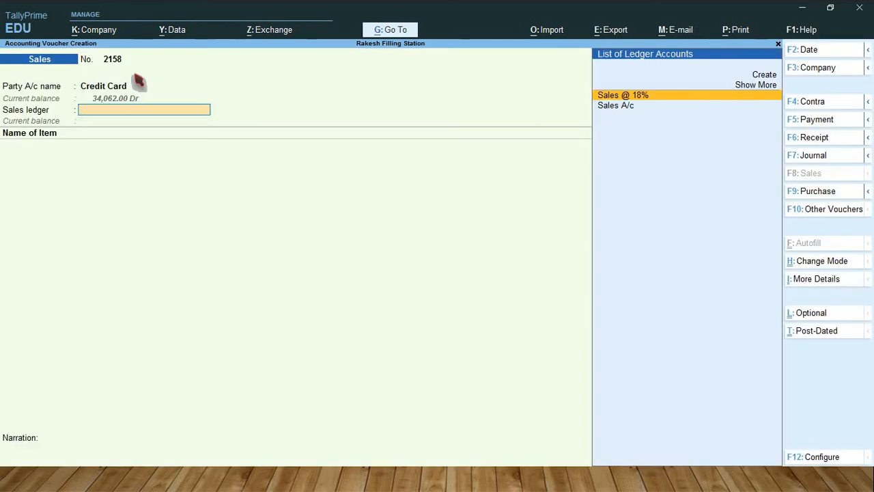
key("Return")
Step: Add Lubricant Oil to the Credit Card sale, allocating 200 Ltr from Office Godown at the default rate of 200 per Ltr
type("Lu")
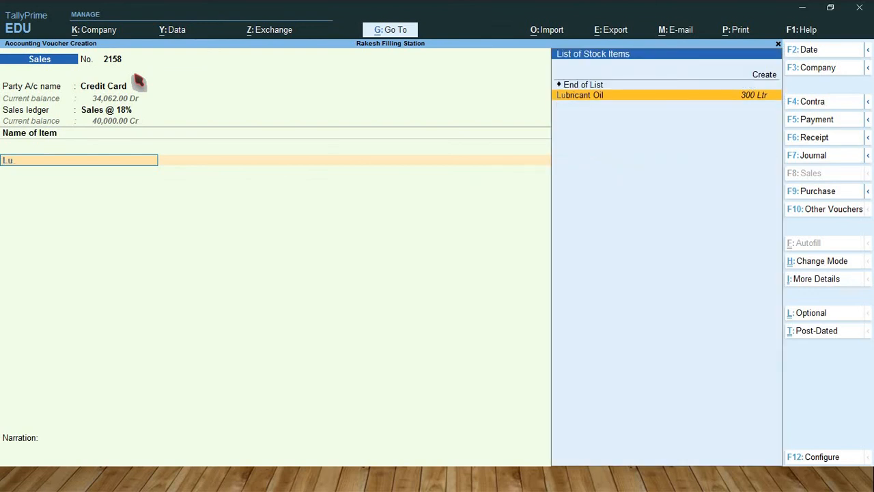
key("Return")
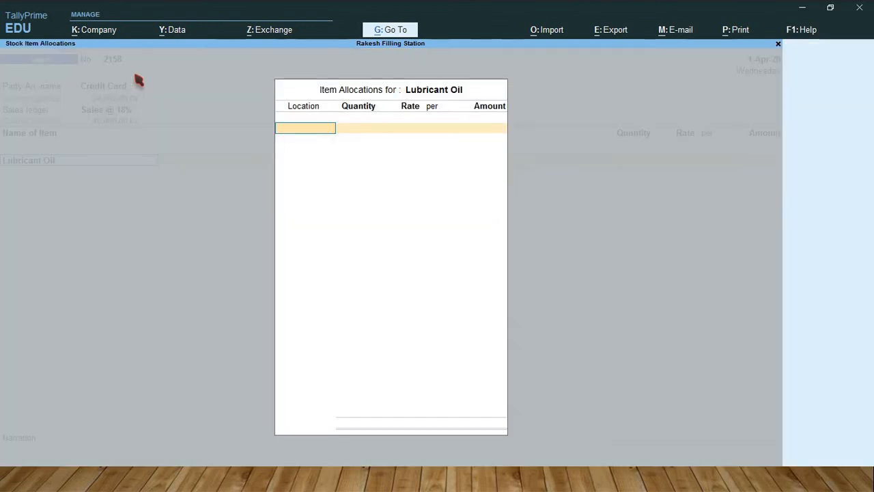
type("O")
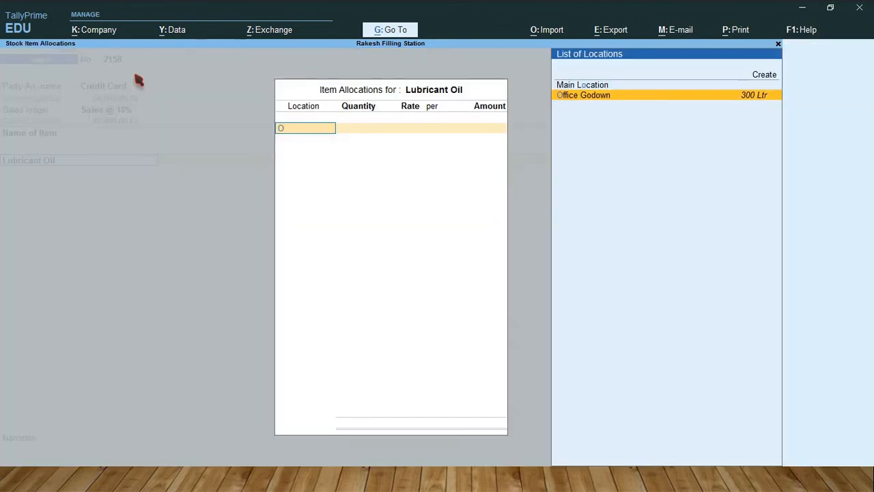
key("Return")
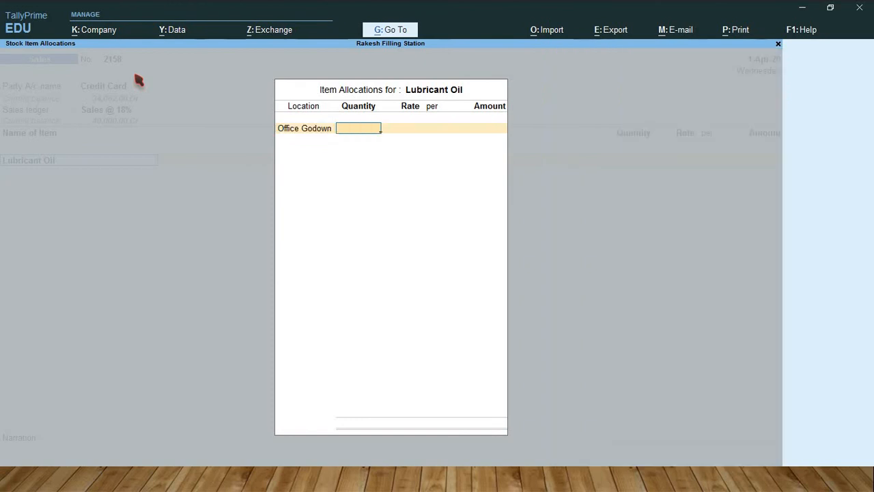
type("200")
key("Return")
key("Return")
key("Return")
key("Return")
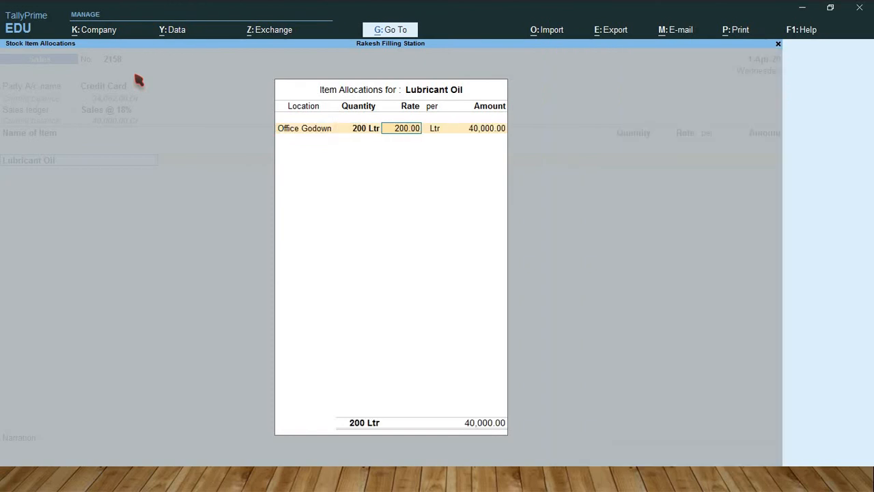
key("Return")
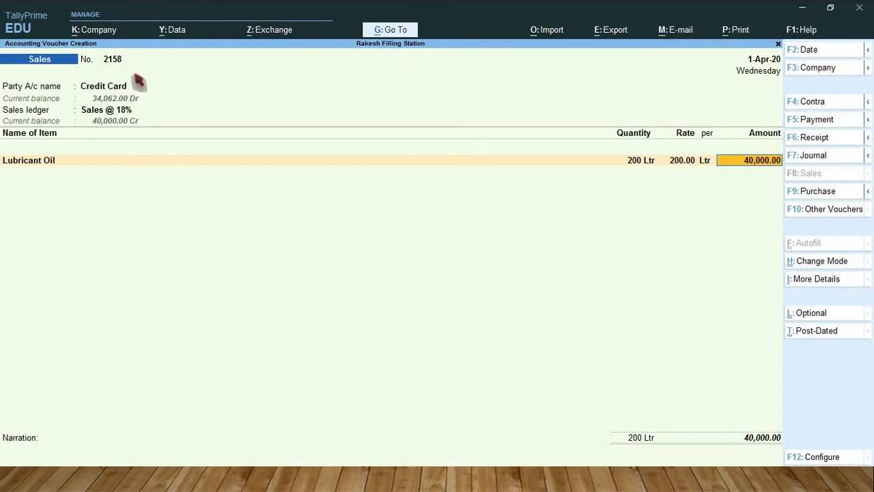
Step: End the Credit Card sale's item list and add the CGST @ 9% and SGST @ 9% ledgers
key("Return")
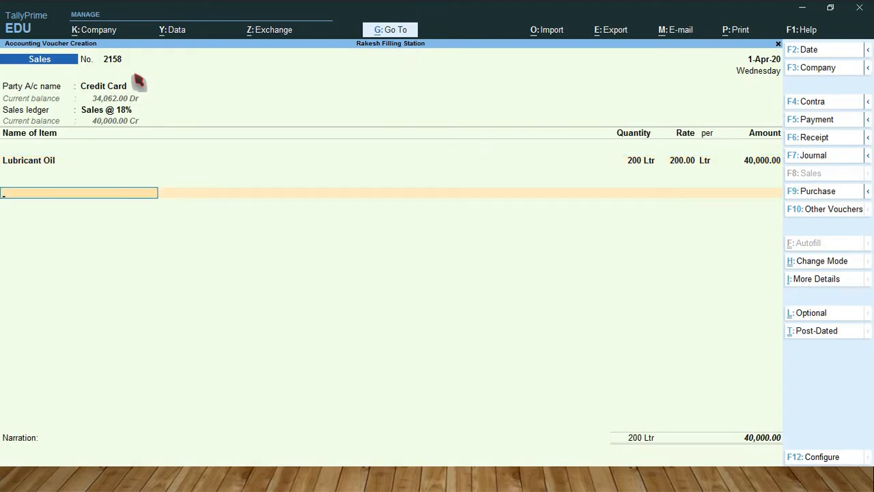
type("Cg")
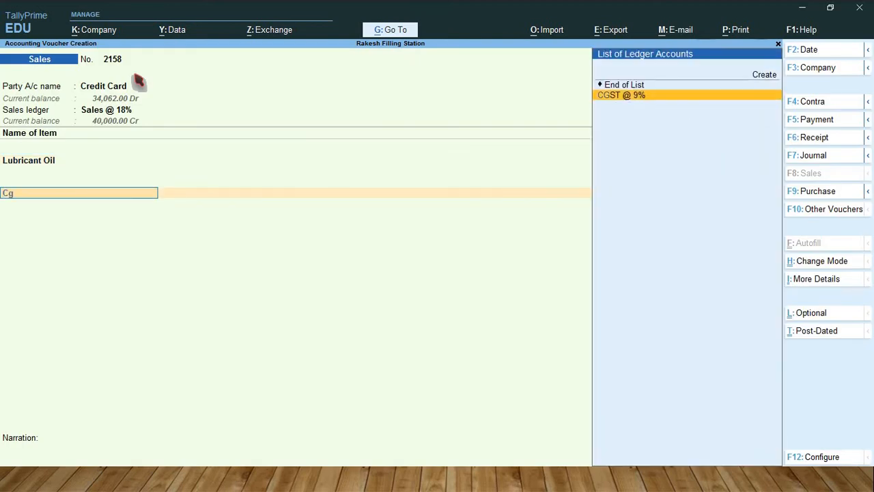
key("Return")
key("Return")
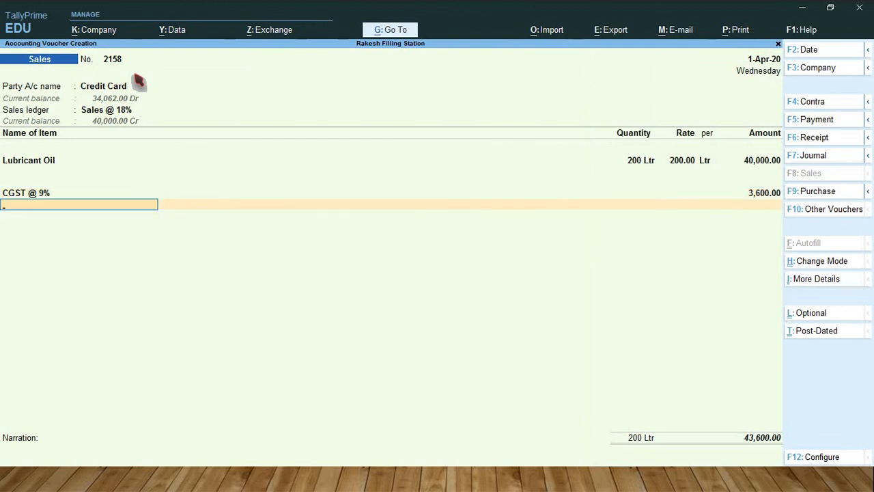
type("Sg")
key("Return")
Step: Keep the Credit Card sale's default Cheque/DD bank allocation without instrument details, and save the voucher
key("Return")
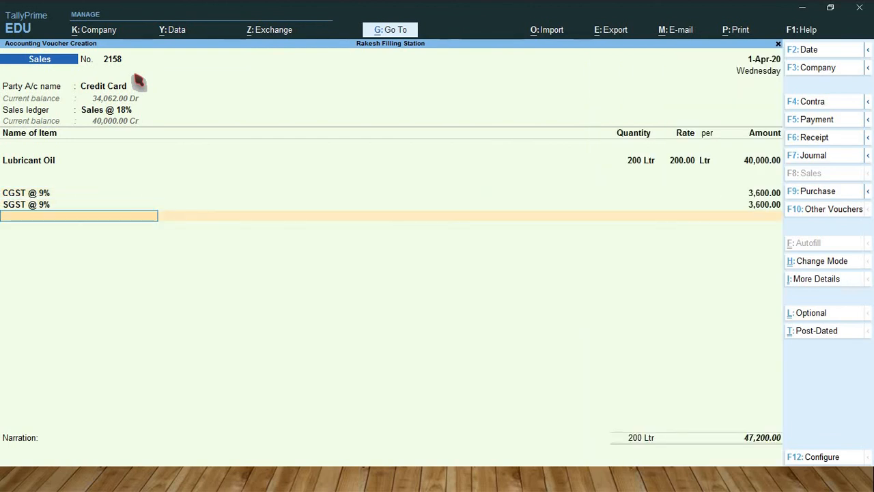
key("Return")
key("Return")
key("Return")
key("Return")
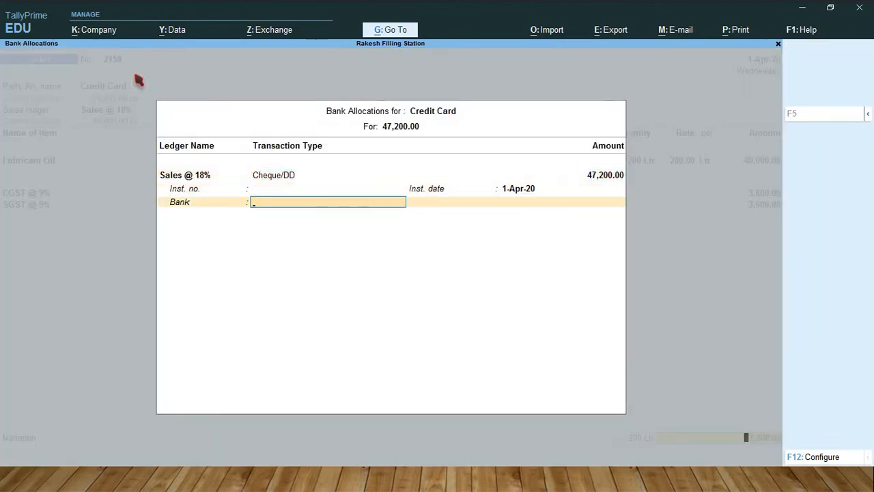
key("Return")
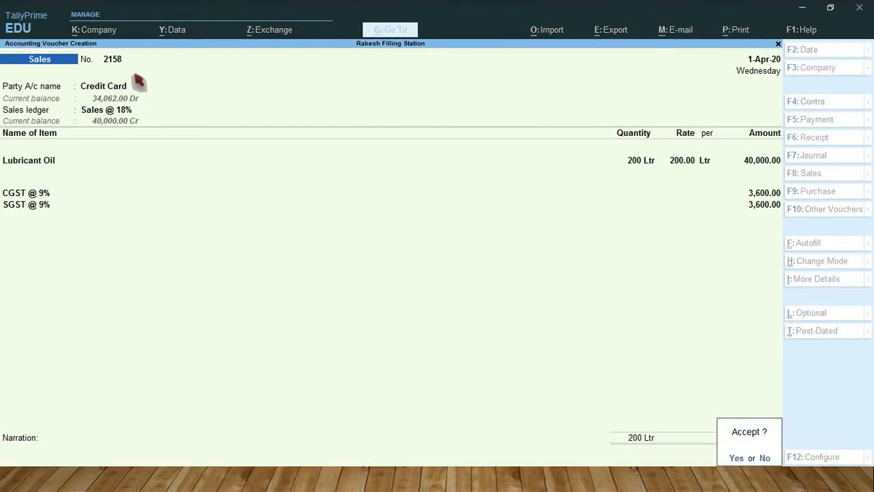
key("Return")
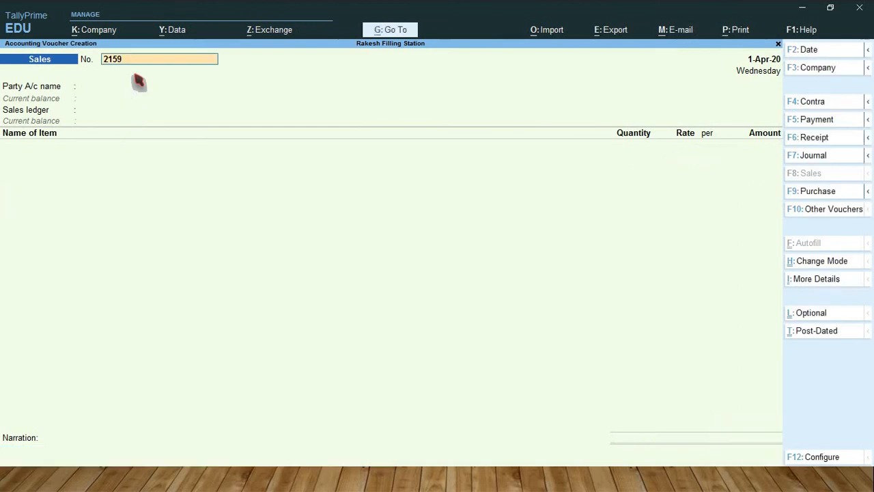
Step: Start the next sales voucher, keeping number 2159, with Google Pay as the party account
key("Return")
key("Down")
key("Down")
key("Down")
key("Down")
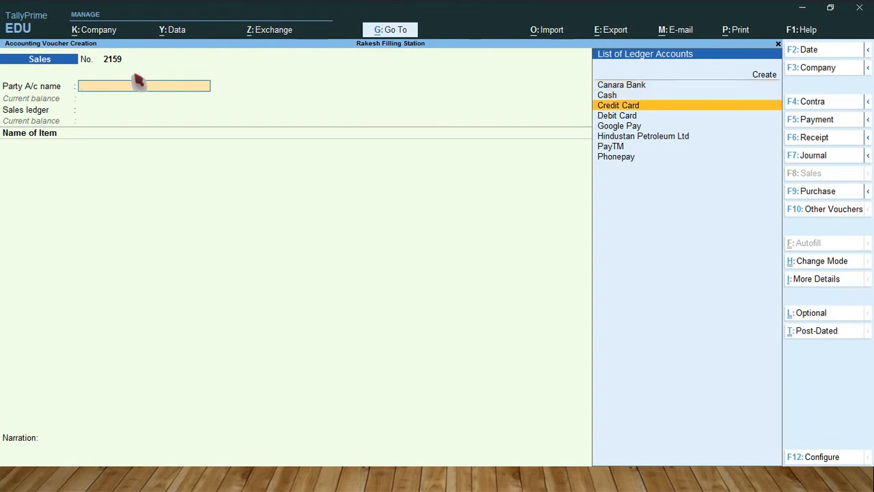
key("Return")
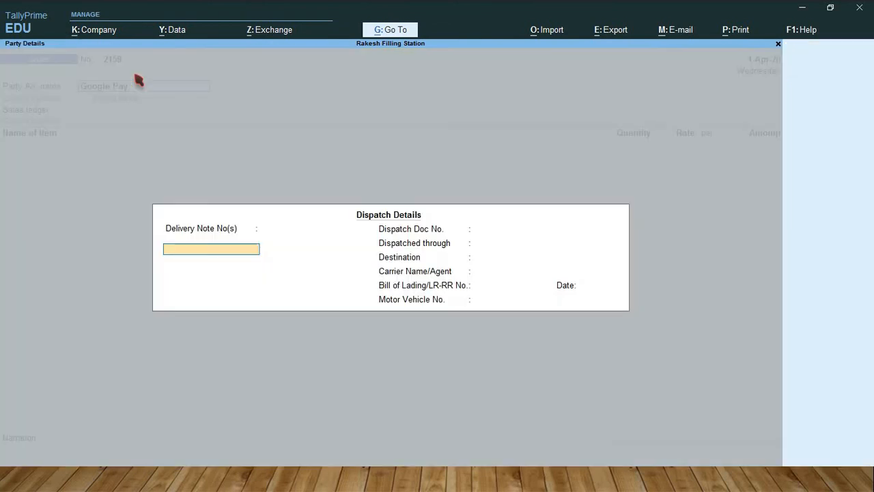
Step: Pass through the Google Pay sale's dispatch and party details without entries, and select Sales @ 18% as the sales ledger
key("Return")
key("Return")
key("Return")
key("Return")
key("Return")
key("Return")
key("Return")
key("Return")
key("Return")
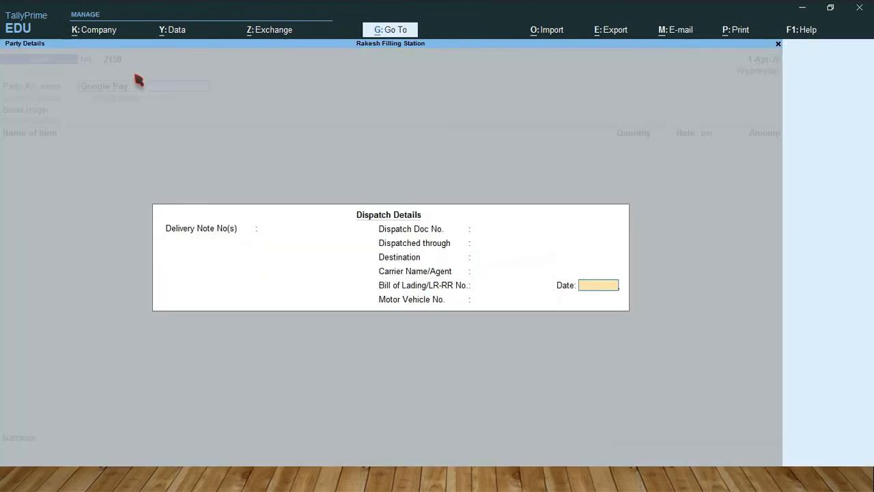
key("Return")
key("Return")
key("Return")
key("Return")
key("Return")
key("Return")
key("Return")
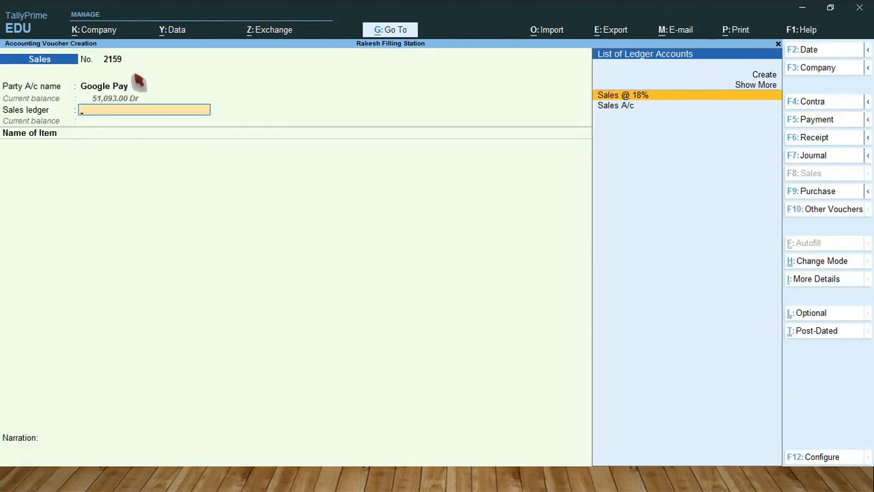
key("Return")
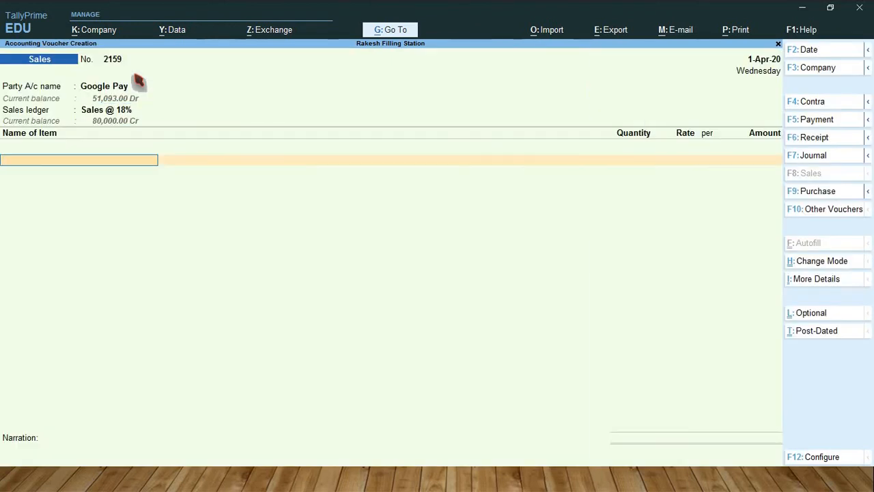
Step: Add Lubricant Oil to the Google Pay sale, allocating 100 Ltr from Office Godown at the default rate of 200 per Ltr
key("Down")
key("Return")
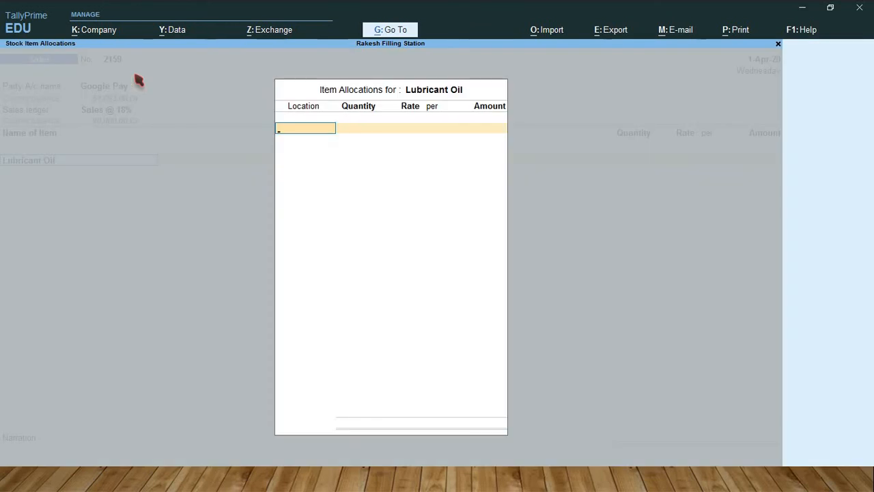
type("O")
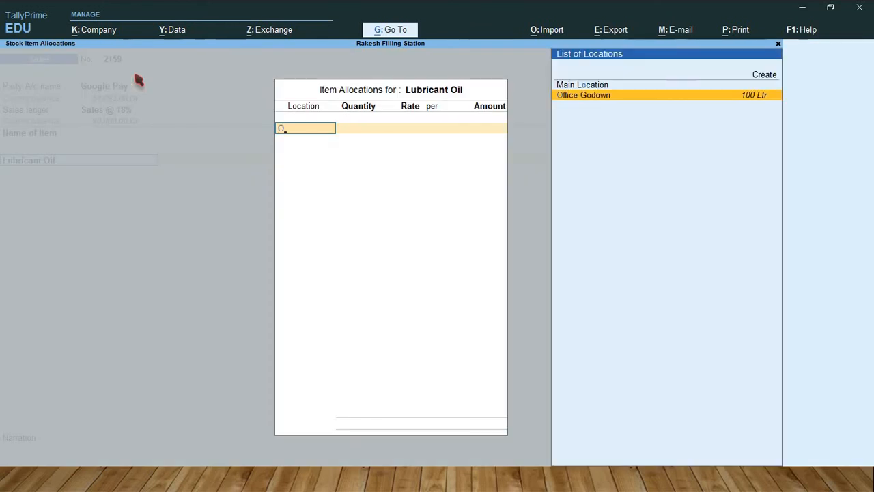
key("Return")
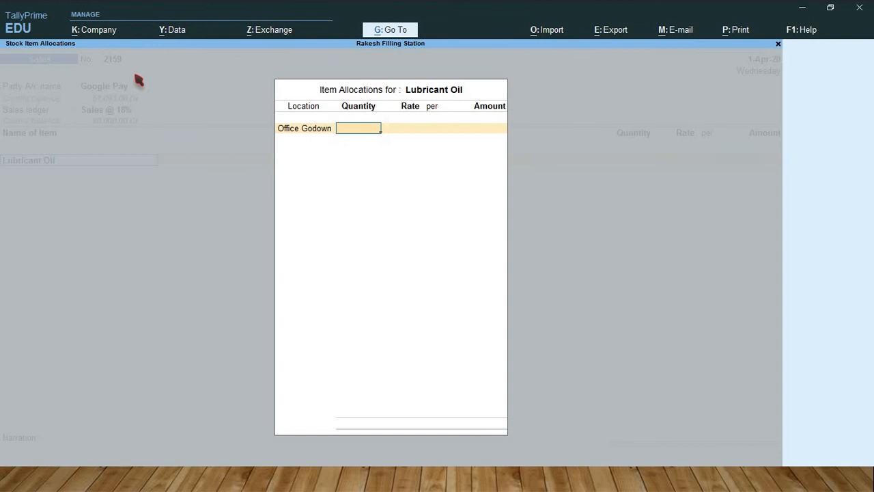
type("100")
key("Return")
key("Return")
key("Return")
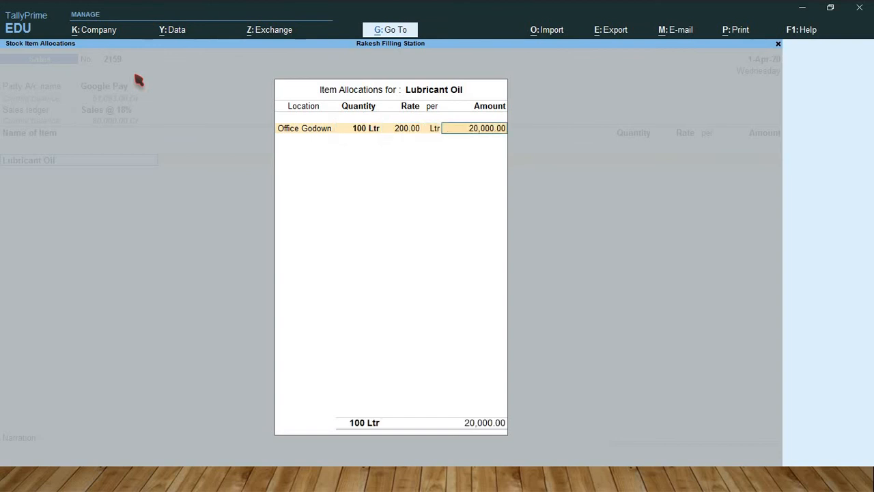
key("Return")
key("Return")
Step: Add the CGST @ 9% and SGST @ 9% tax ledgers to the Google Pay lubricant sale
key("Return")
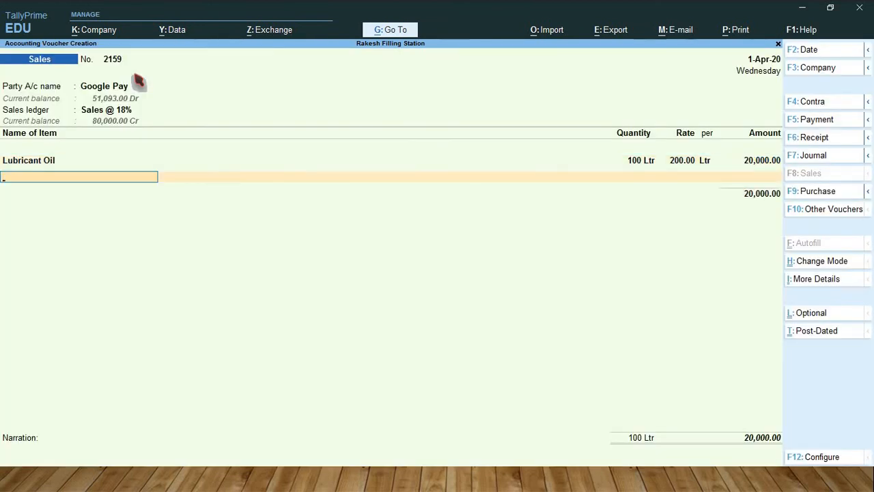
key("Return")
type("cg")
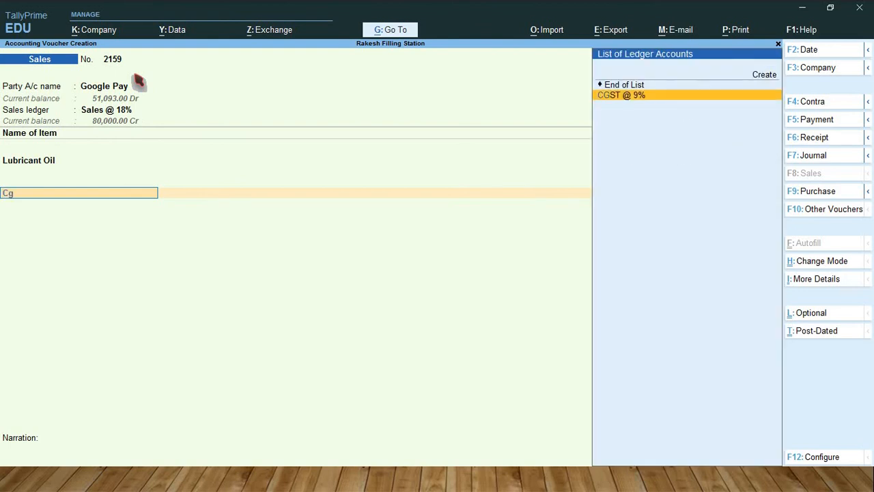
key("Return")
key("Return")
type("Sgs")
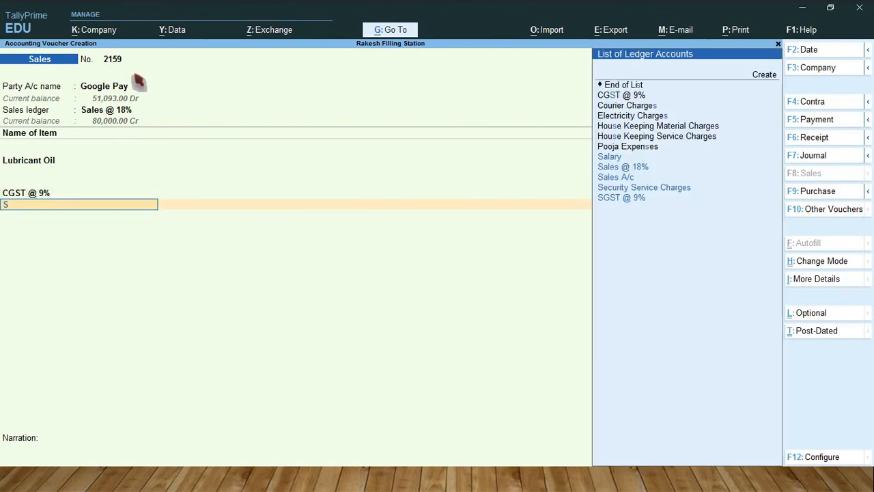
key("Return")
key("Return")
key("Return")
key("Return")
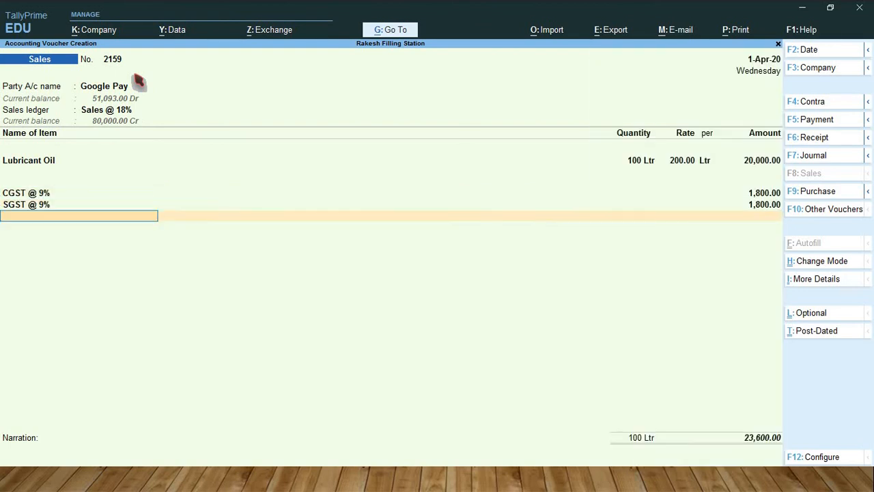
Step: Keep the Google Pay sale's default Cheque/DD bank allocation without instrument details, and save the voucher
key("Return")
key("Return")
key("Return")
key("Return")
key("Return")
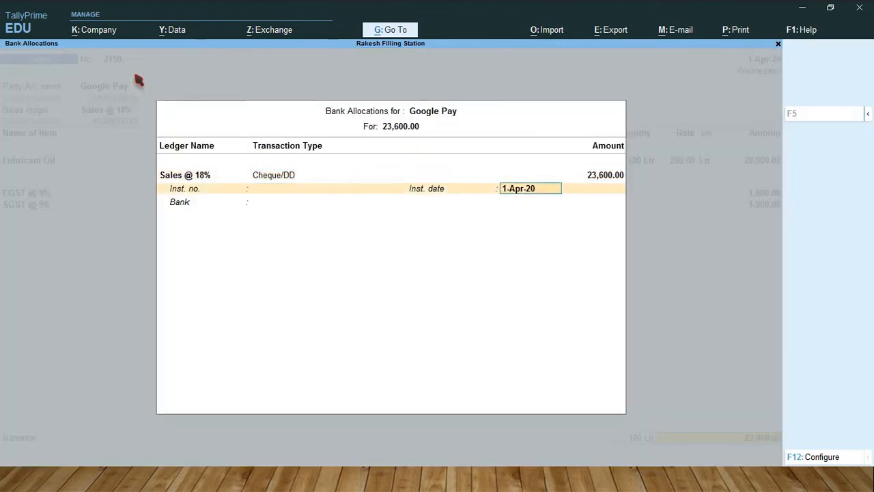
key("Return")
Step: Start the next sales voucher, keeping number 2160, with PayTM as the party account
key("Return")
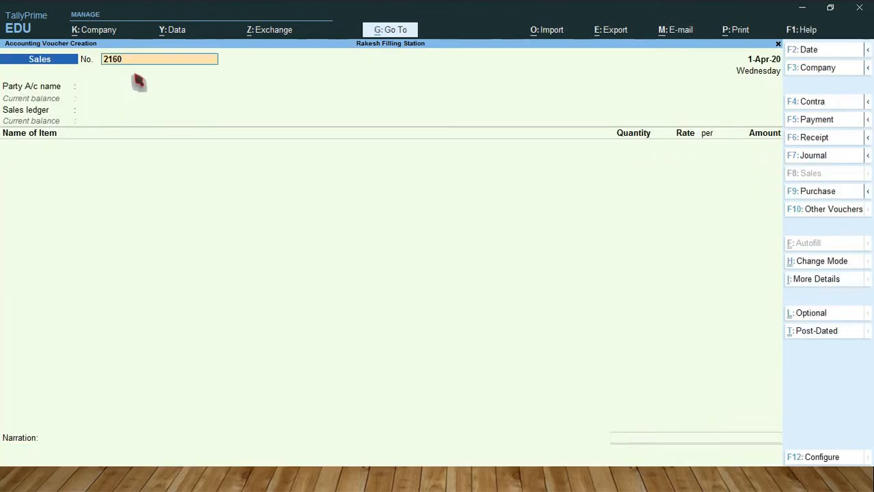
key("Return")
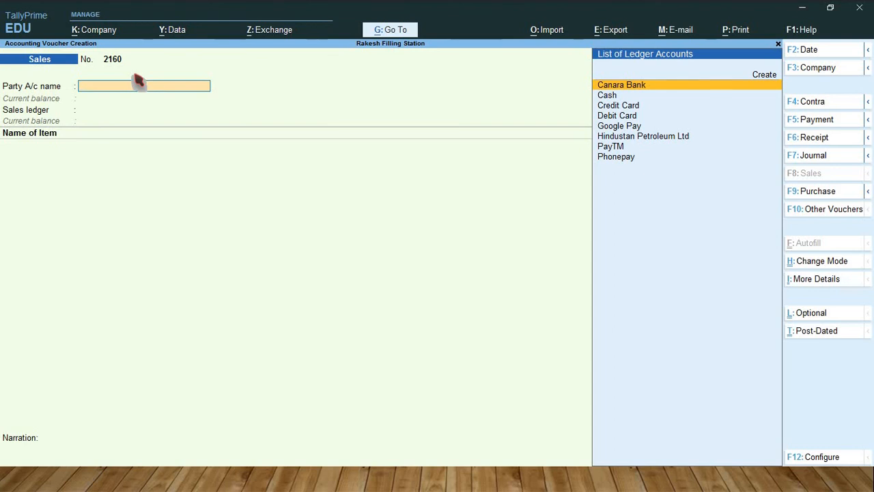
key("Down")
key("Down")
key("Down")
key("Down")
key("Down")
key("Down")
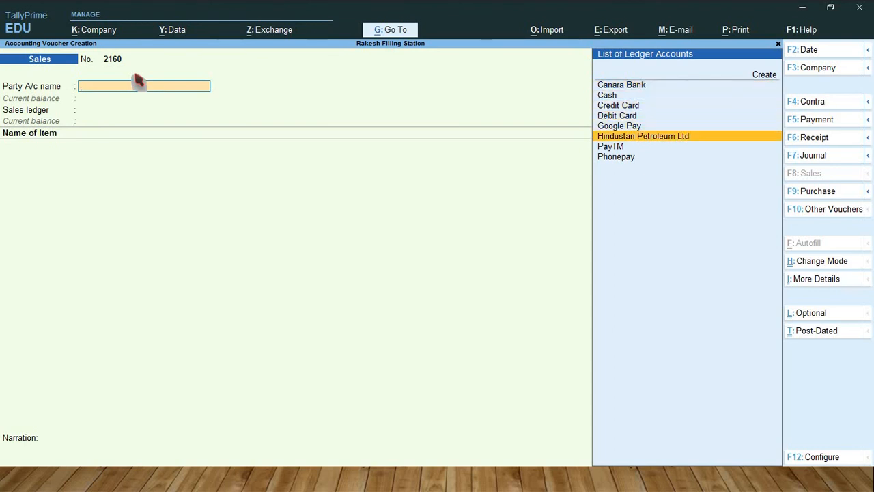
key("Return")
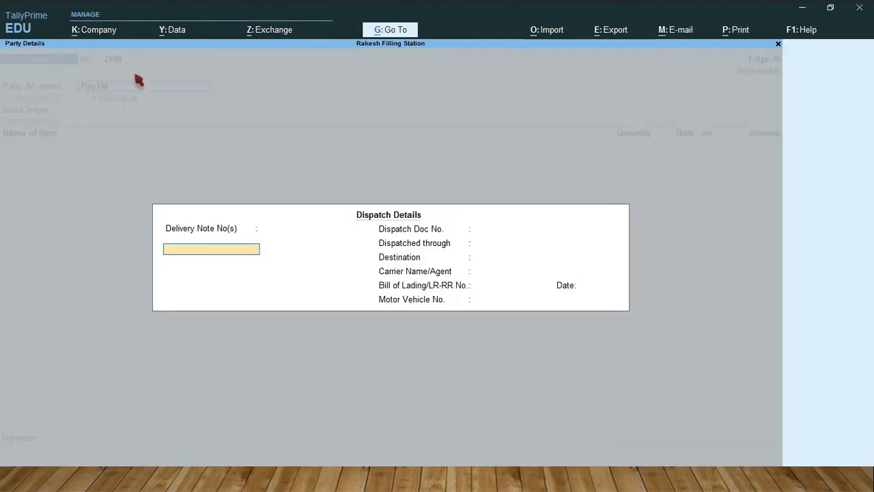
Step: Pass through the PayTM sale's dispatch and party details without entries, and select Sales A/c as the sales ledger
key("Return")
key("Return")
key("Return")
key("Return")
key("Return")
key("Return")
key("Return")
key("Return")
key("Return")
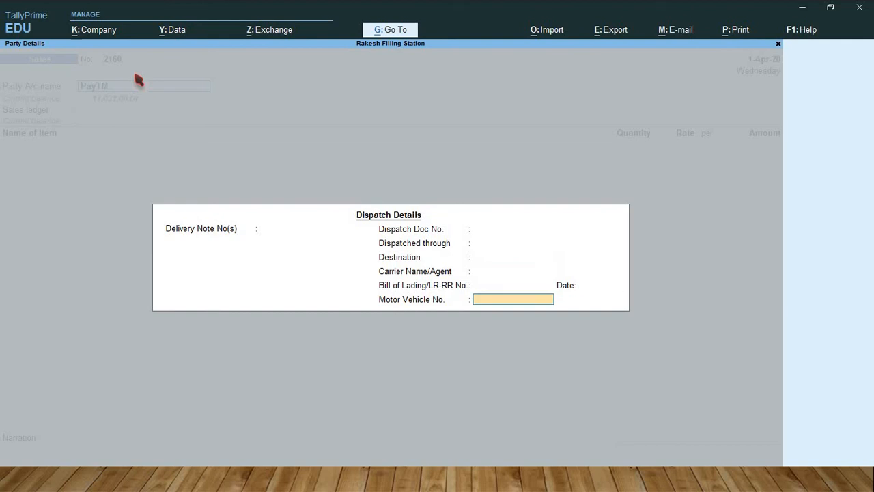
key("Return")
key("Return")
key("Return")
key("Return")
key("Return")
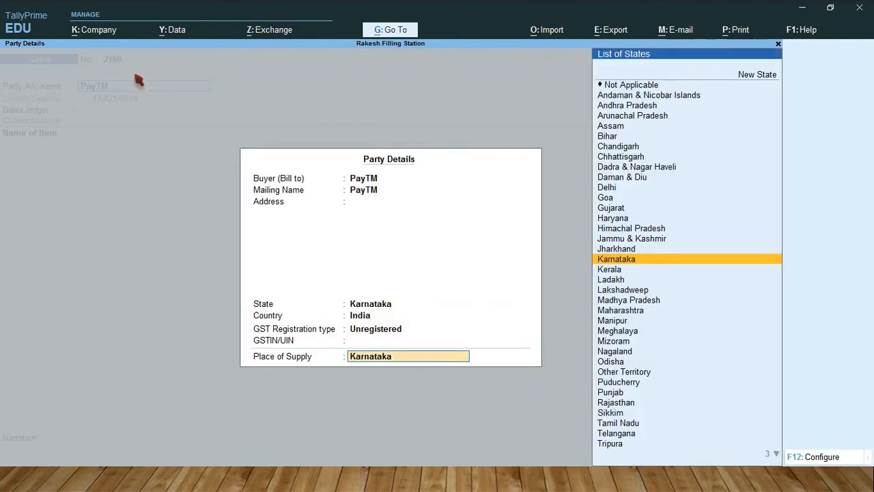
key("Down")
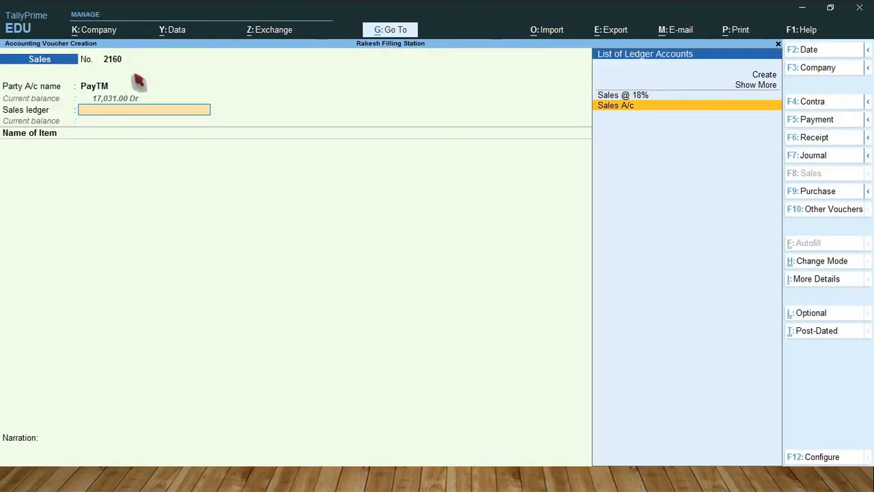
key("Return")
Step: Add Petrol to the PayTM sale, allocating 300 Ltr from Tank 3 at the default rate of 89.21 per Ltr
type("Petr")
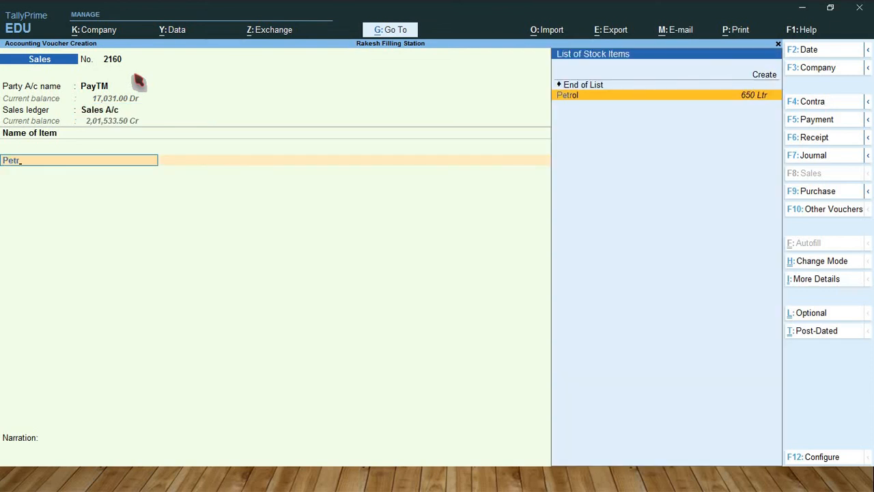
key("Return")
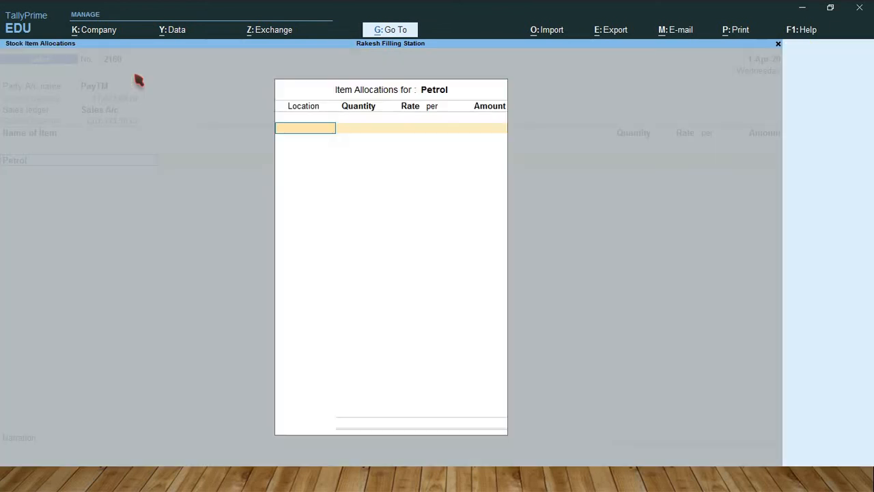
type("T")
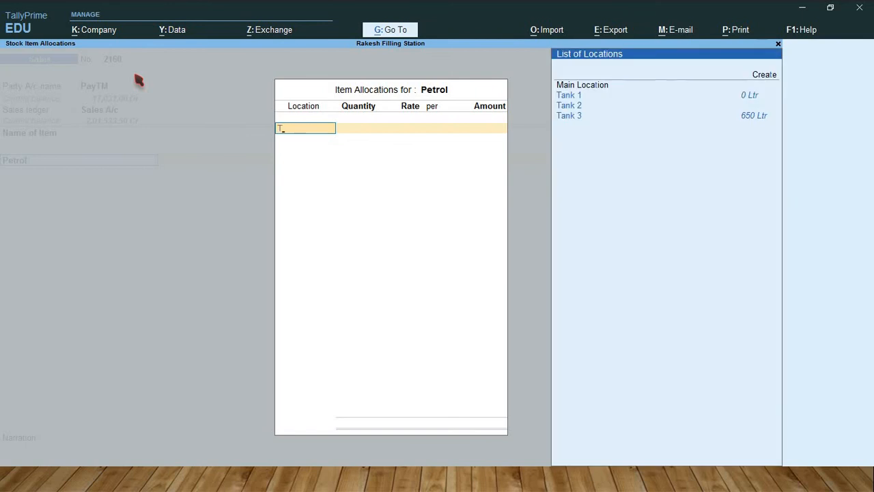
key("Down")
key("Down")
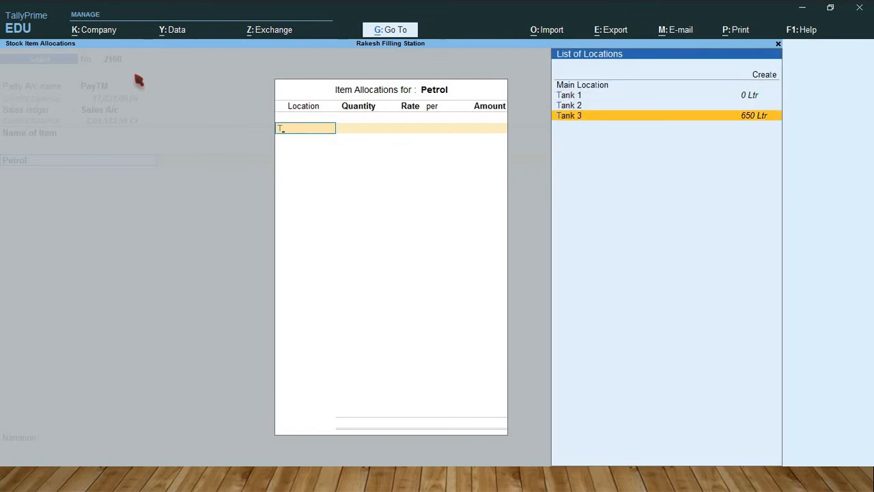
key("Return")
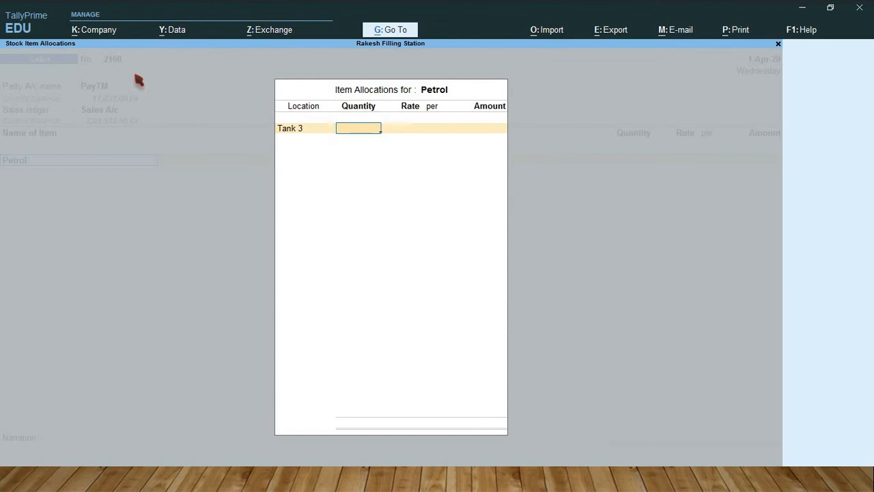
type("300")
key("Return")
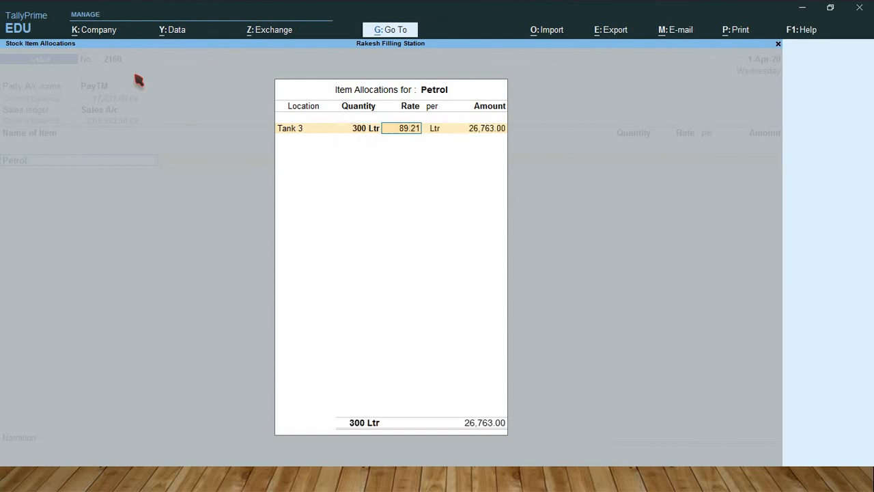
key("Return")
key("Return")
key("Return")
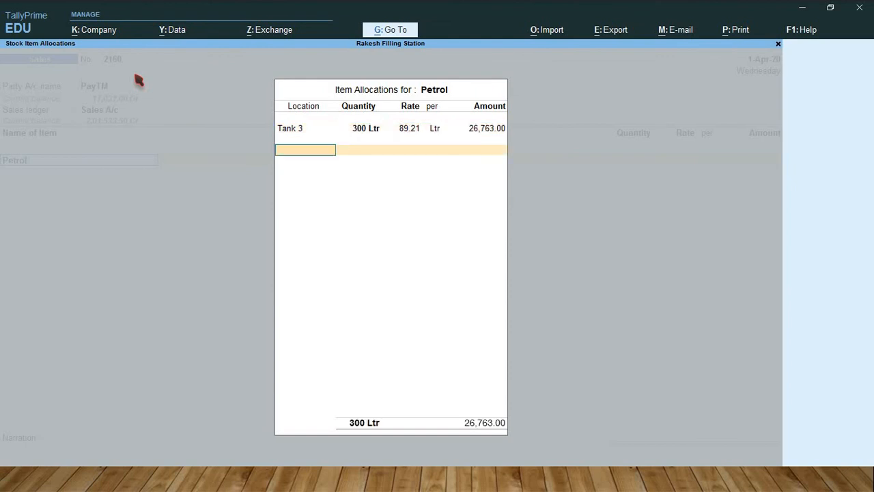
key("Return")
Step: Finish the PayTM sale with its default amount and no additional ledgers or narration, and save the voucher
key("Return")
key("Return")
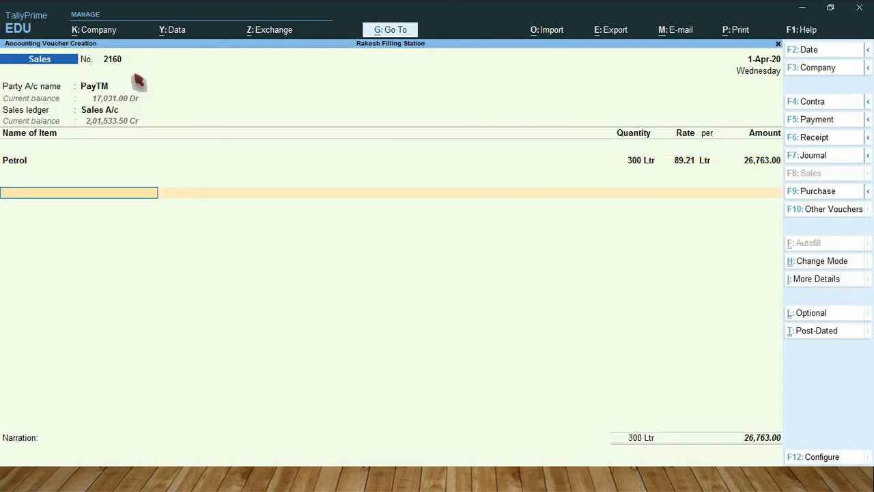
key("Return")
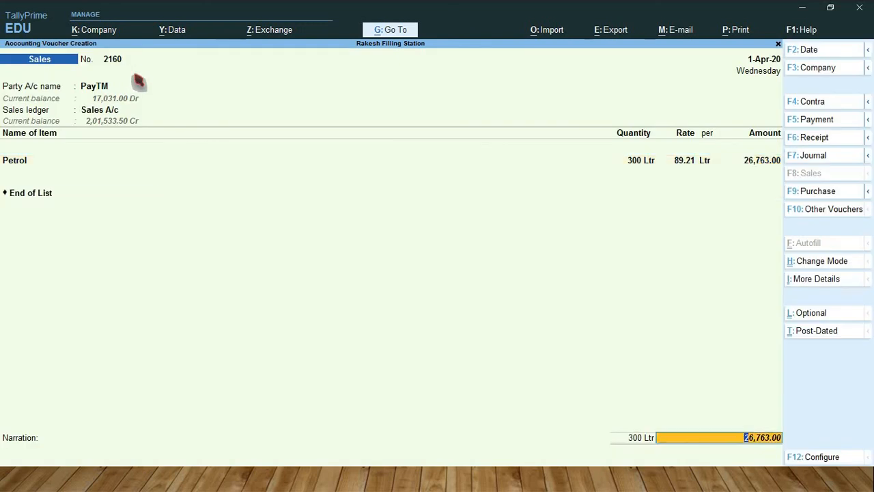
key("Return")
key("Return")
key("Return")
key("Return")
key("Return")
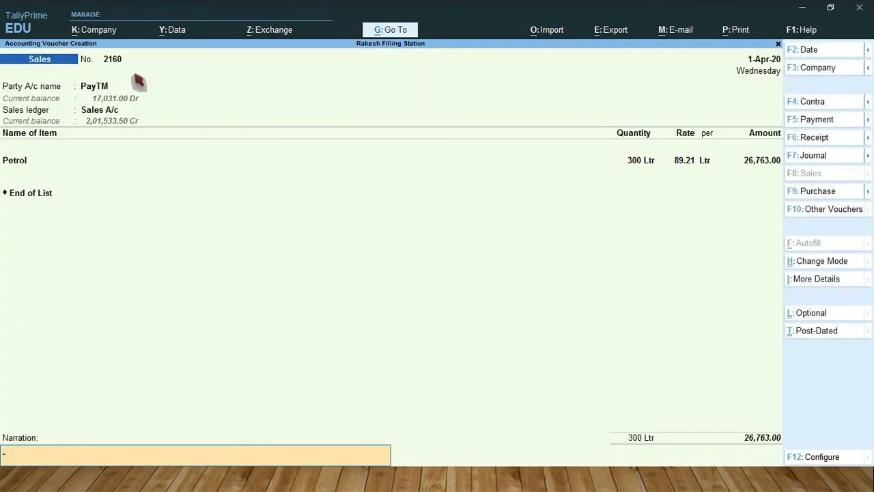
key("Return")
key("Return")
key("Return")
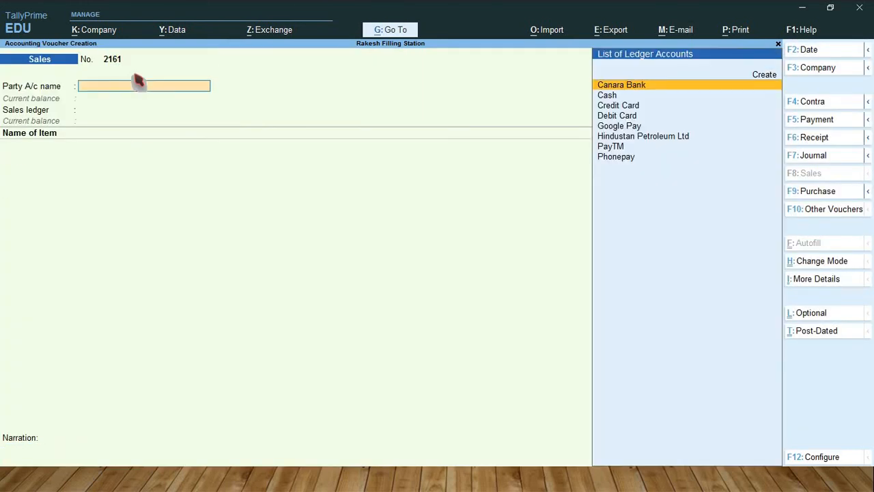
Step: Start the next sales voucher, keeping number 2161, with Phonepay as the party account
key("Down")
key("Down")
key("Down")
key("Down")
key("Down")
key("Down")
key("Down")
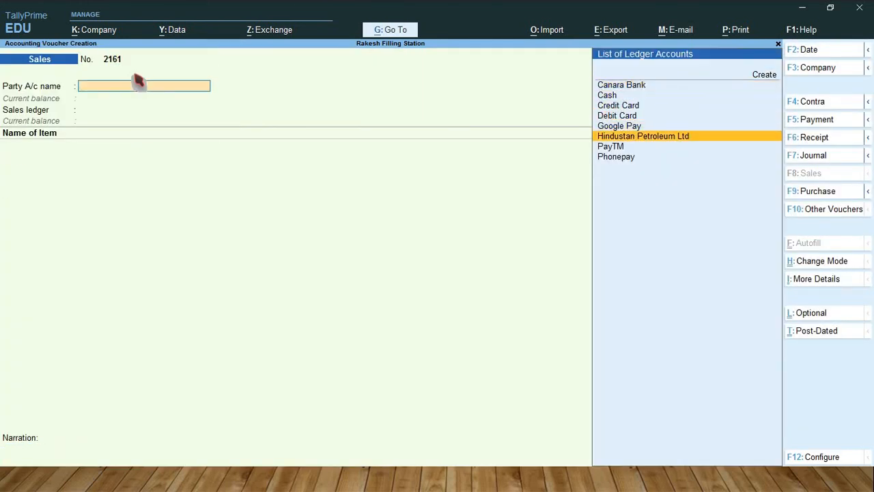
key("Return")
Step: Pass through the Phonepay sale's dispatch and party details without entries, and select Sales A/c as the sales ledger
key("Return")
key("Return")
key("Return")
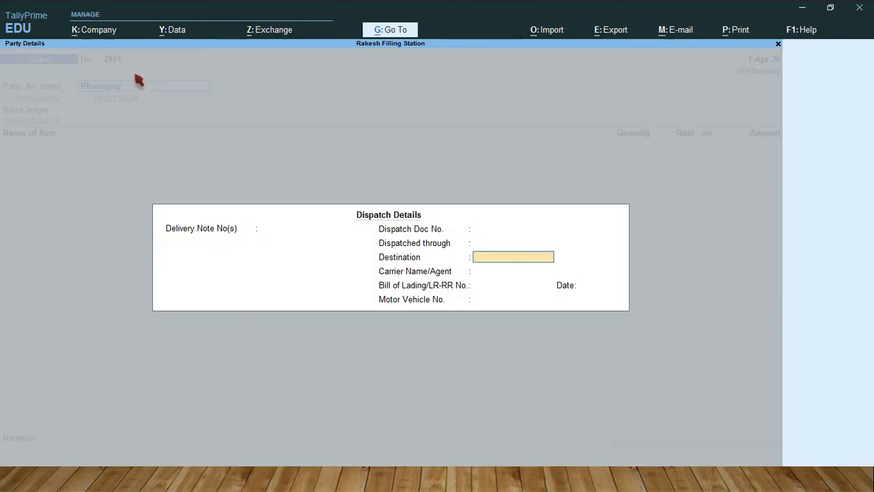
key("Return")
key("Return")
key("Return")
key("Return")
key("Return")
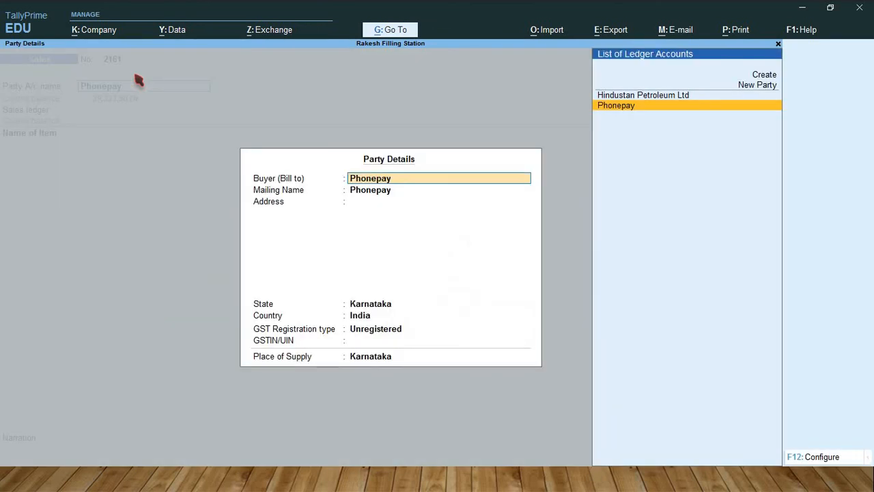
key("Return")
key("Return")
key("Return")
key("Return")
key("Return")
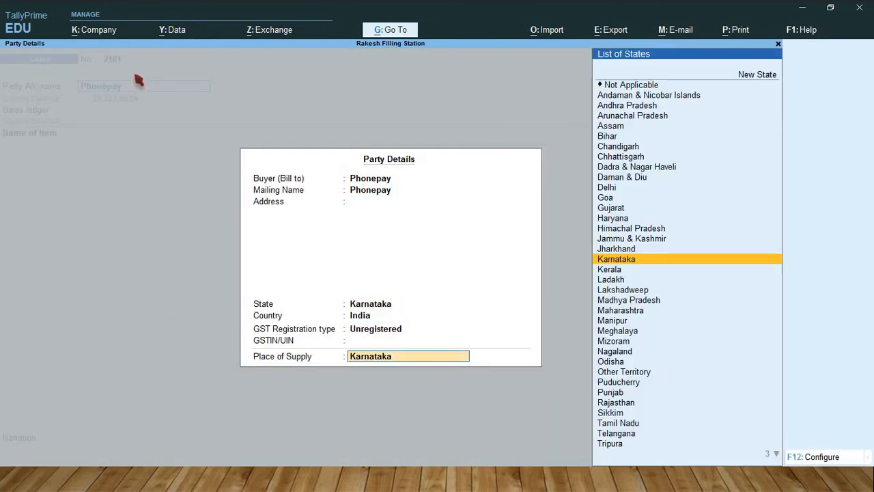
key("Return")
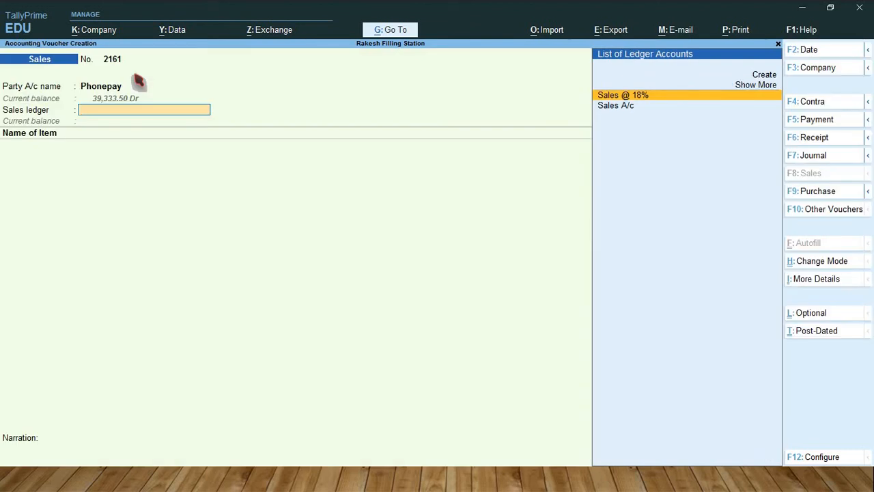
key("Down")
key("Return")
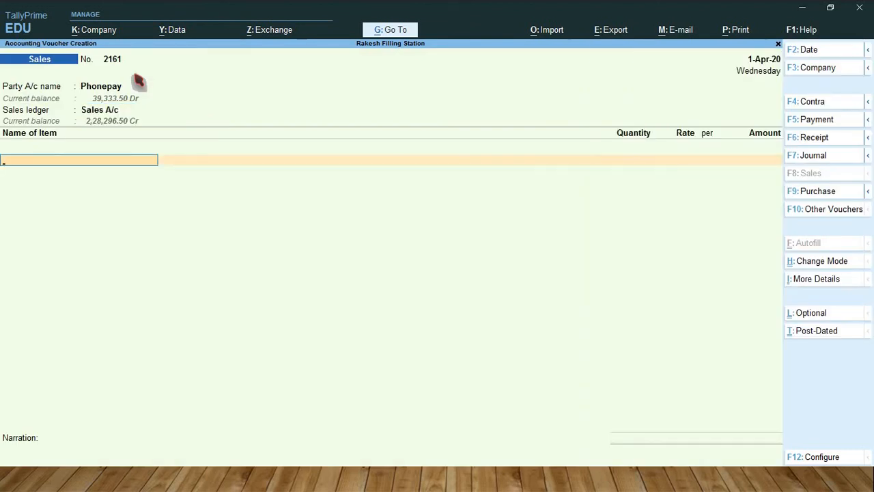
Step: Add Petrol to the Phonepay sale, allocating 350 Ltr from Tank 3 at the default rate of 89.21 per Ltr
type("Pet")
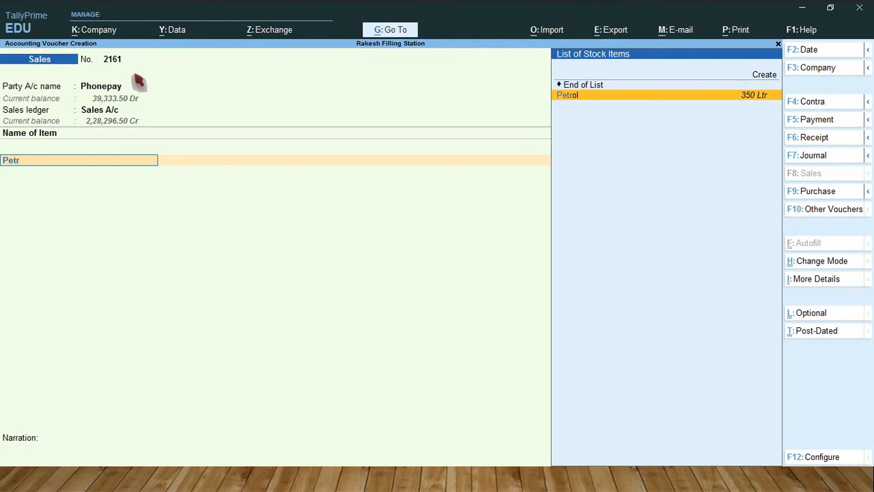
type("r")
key("Return")
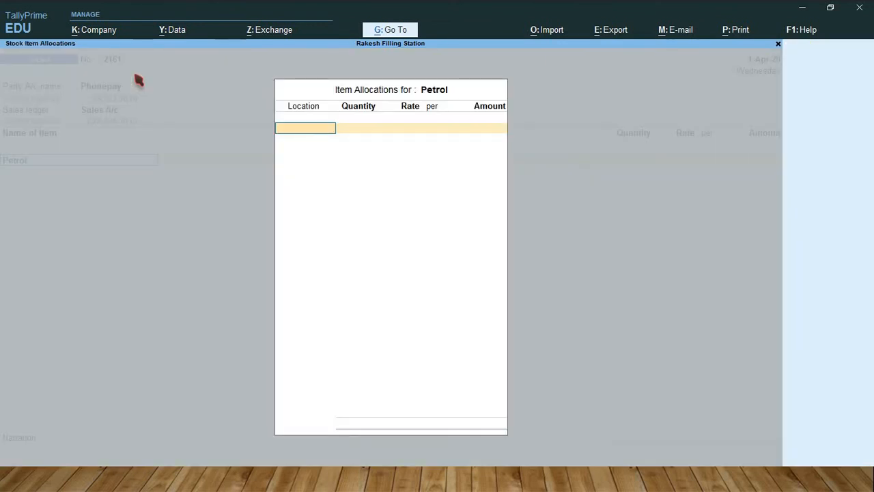
type("T")
key("Down")
key("Down")
key("Return")
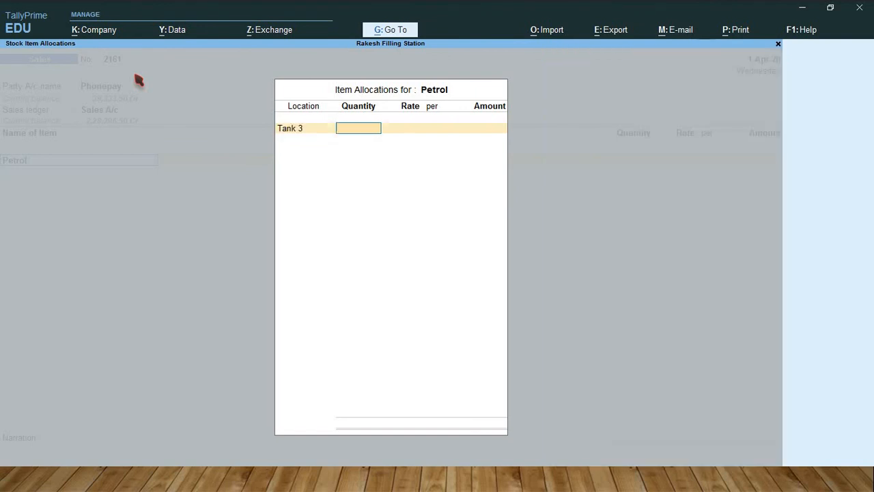
type("350")
key("Return")
key("Return")
key("Return")
key("Return")
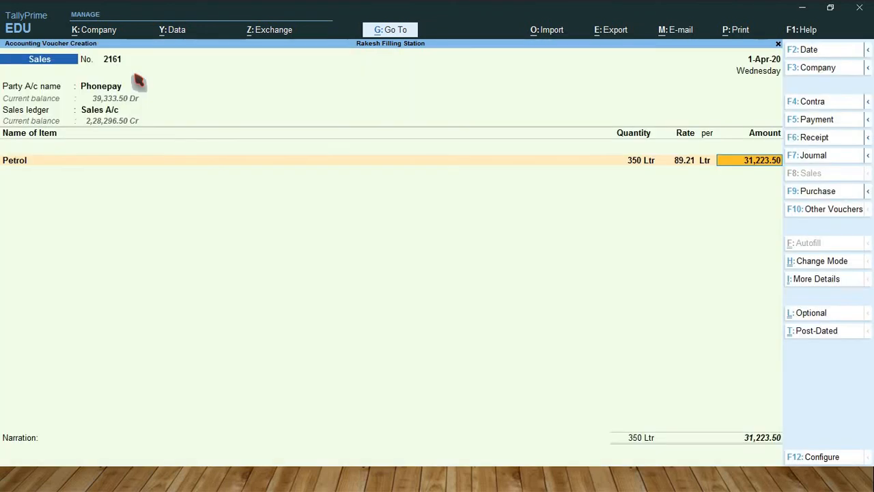
key("Return")
Step: Finish the Phonepay sale with its default amount and no additional ledgers or narration, and save the voucher
key("Return")
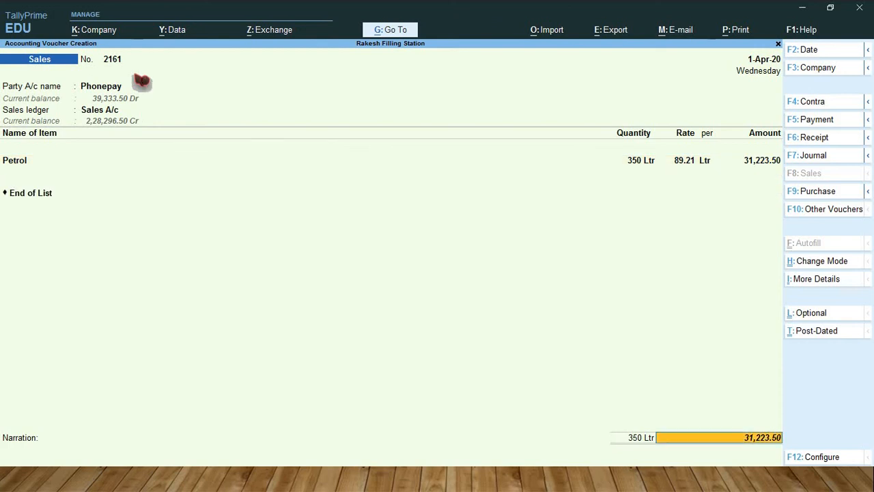
key("Return")
key("Return")
key("Return")
key("Return")
key("Return")
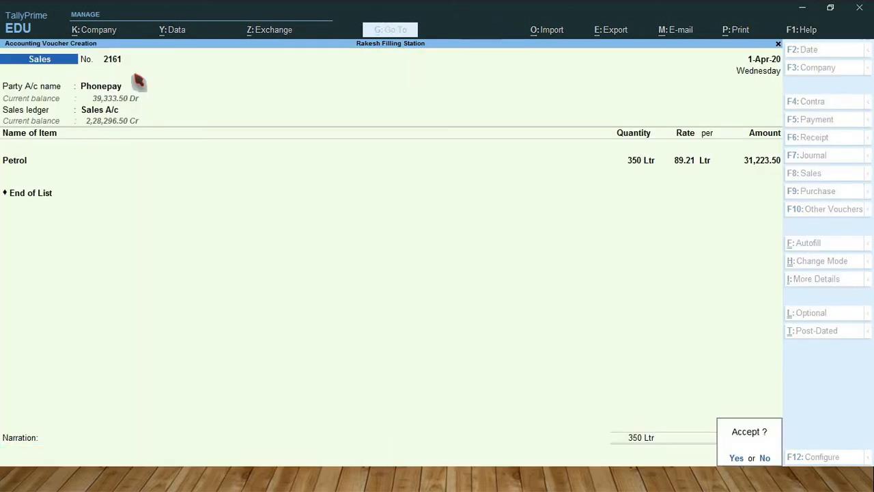
key("Return")
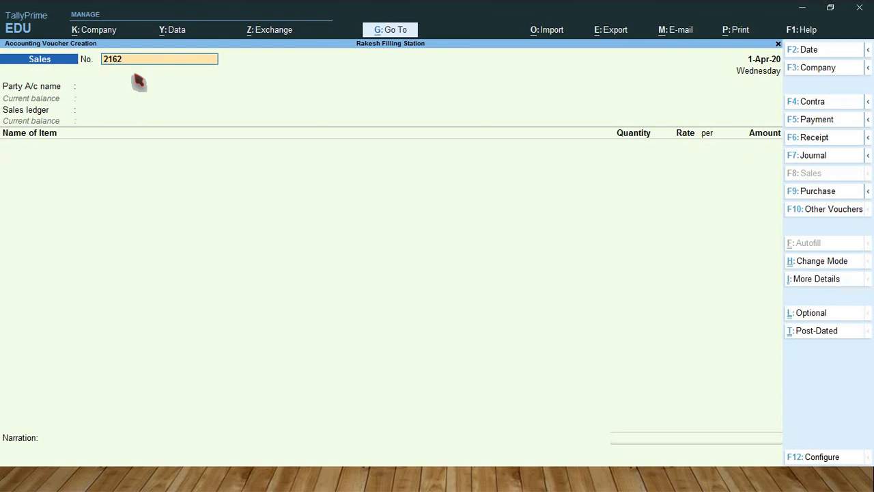
Step: Abandon the blank sales voucher without recording it and return to the Gateway of Tally
key("BackSpace")
key("Escape")
key("Return")
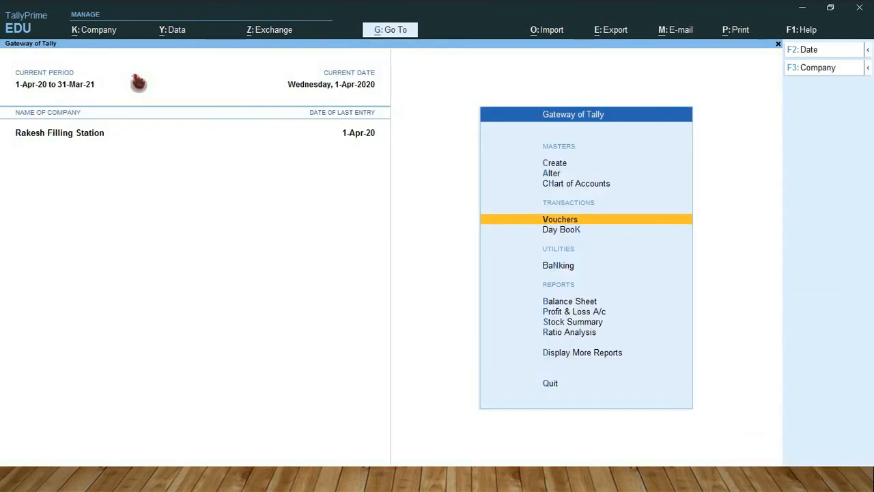
Step: Open the GSTR-3B report for Rakesh Filling Station from the GST reports
key("d")
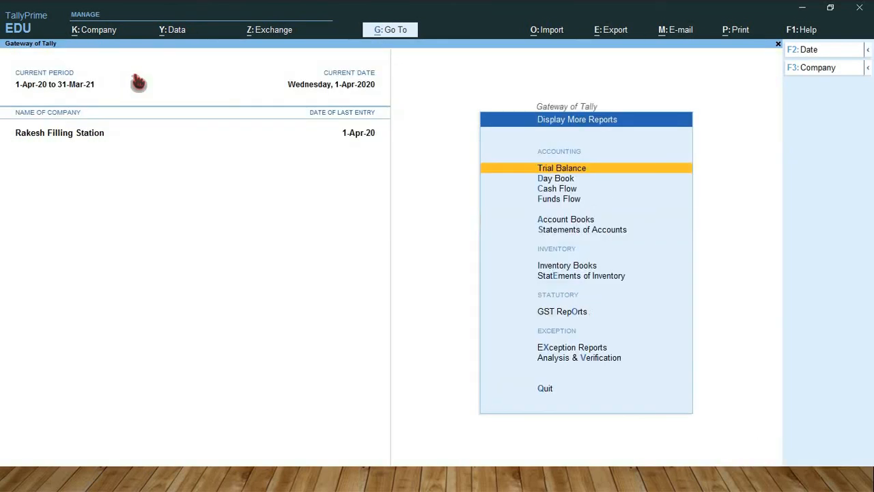
key("Down")
key("Down")
key("Down")
key("Down")
key("Down")
key("Down")
key("Down")
key("Down")
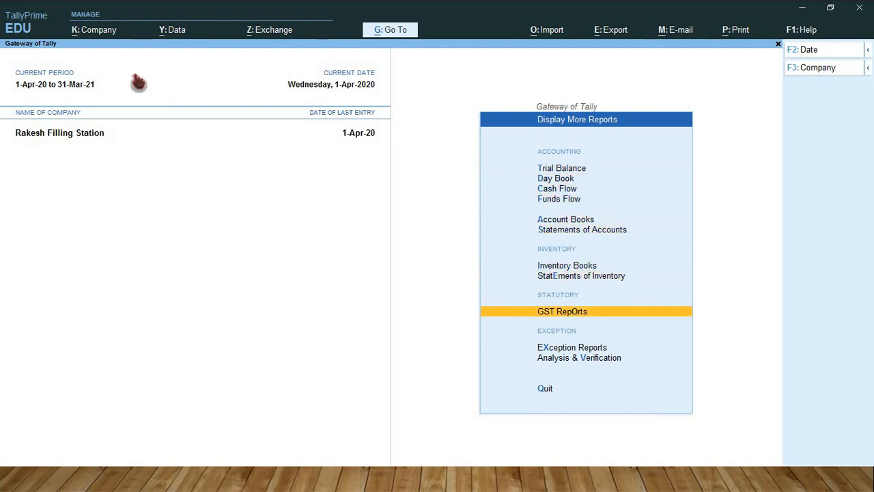
key("Return")
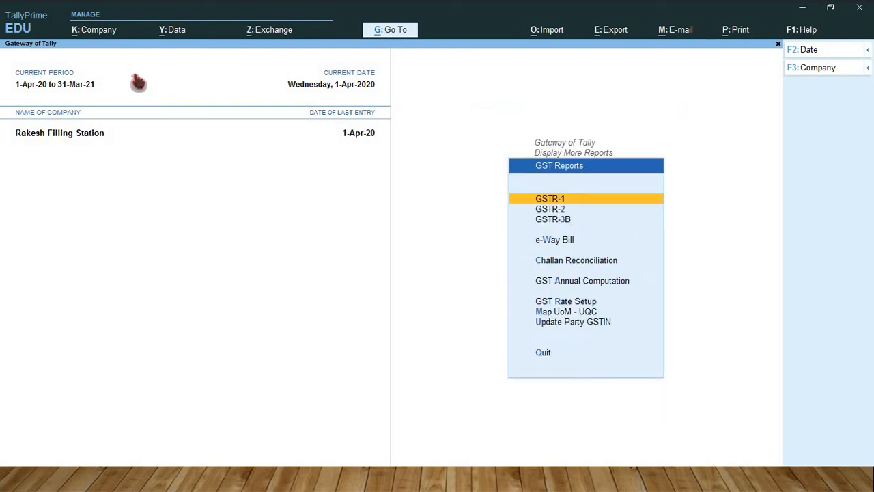
key("Down")
key("Down")
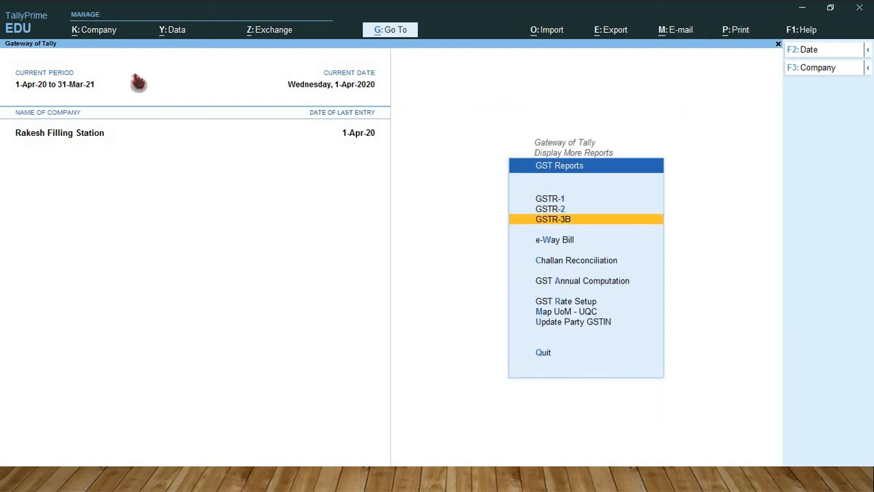
key("Return")
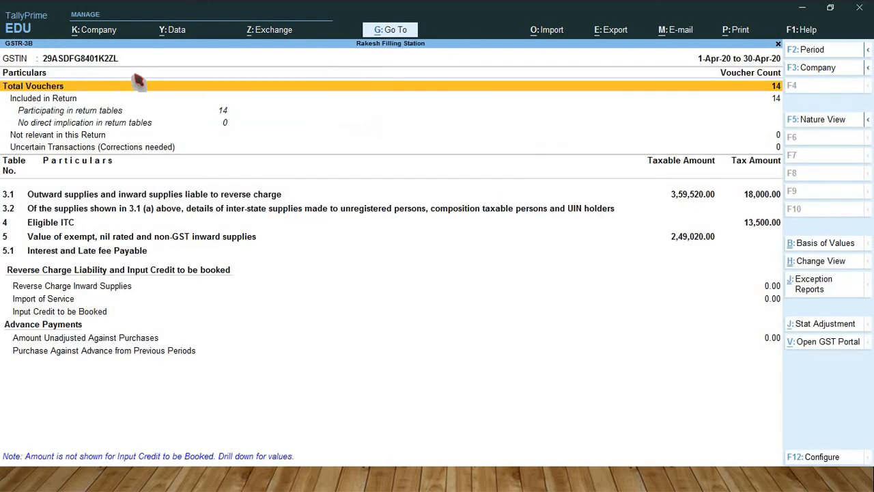
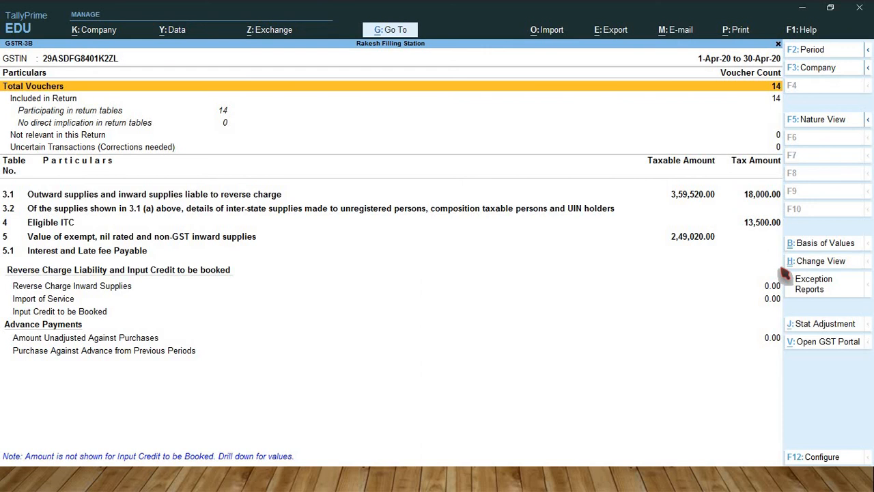
Step: Leave the GSTR-3B report and open the Profit & Loss A/c for Rakesh Filling Station
key("Escape")
key("Escape")
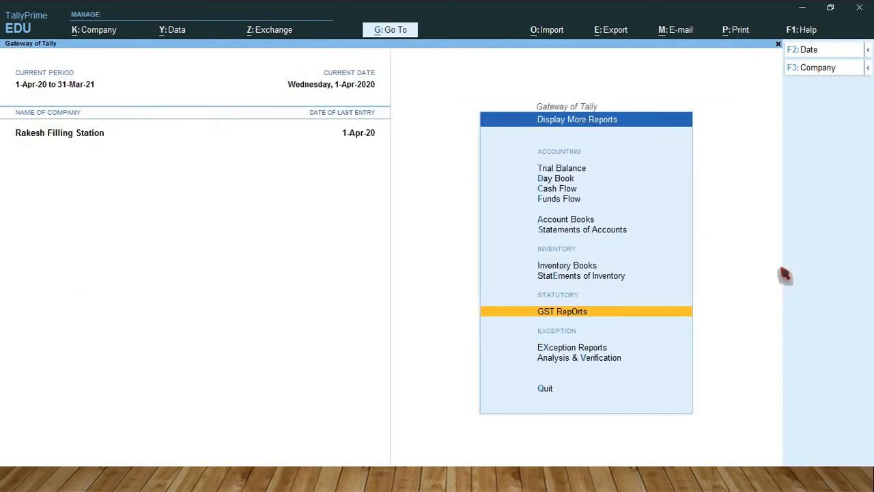
key("Escape")
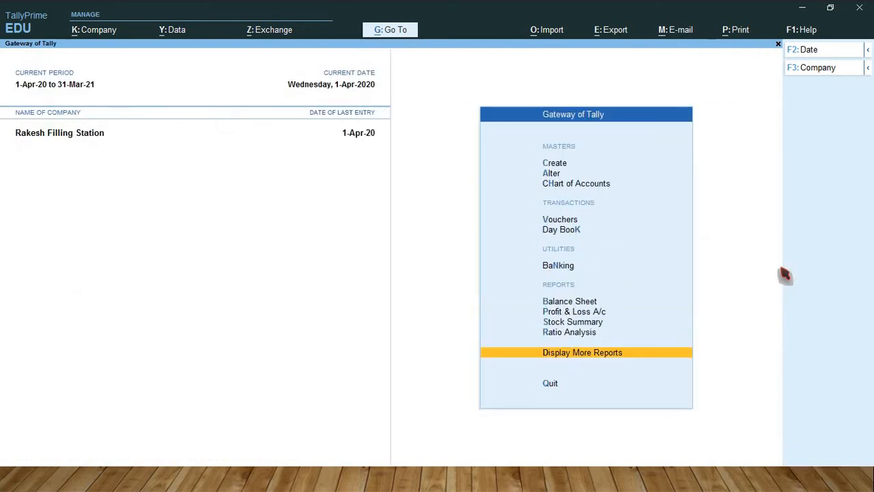
key("Up")
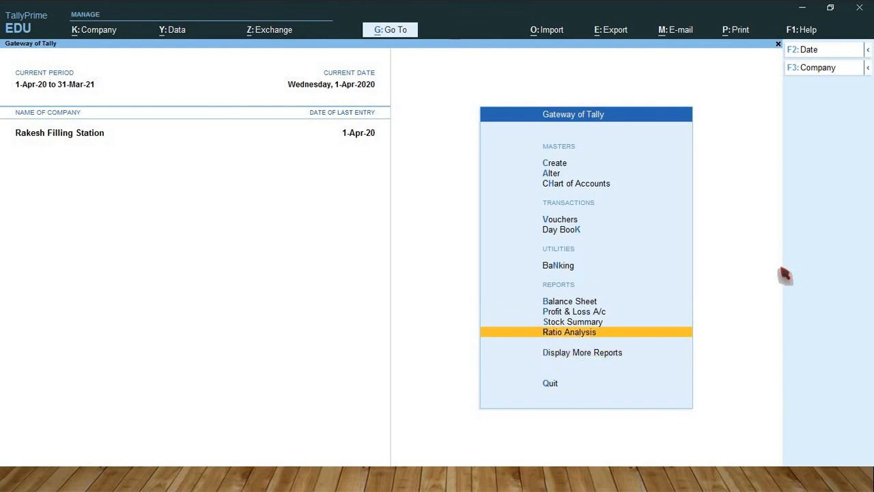
key("Up")
key("Up")
key("Return")
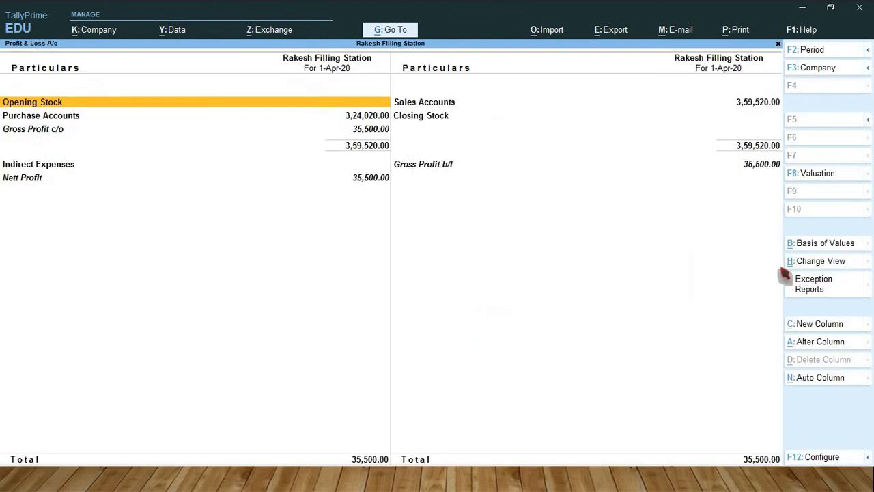
Step: View the Profit & Loss A/c in detailed form without changing its period, and return to the Gateway of Tally
key("alt")
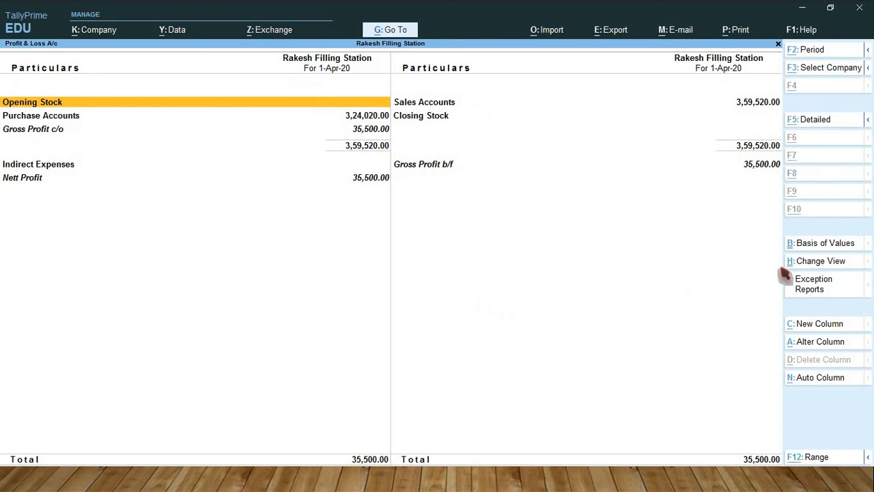
key("alt+F2")
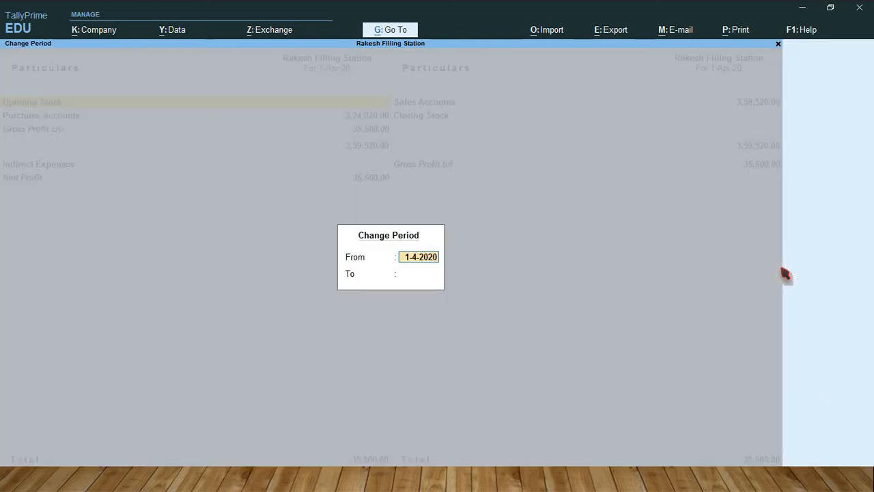
key("Escape")
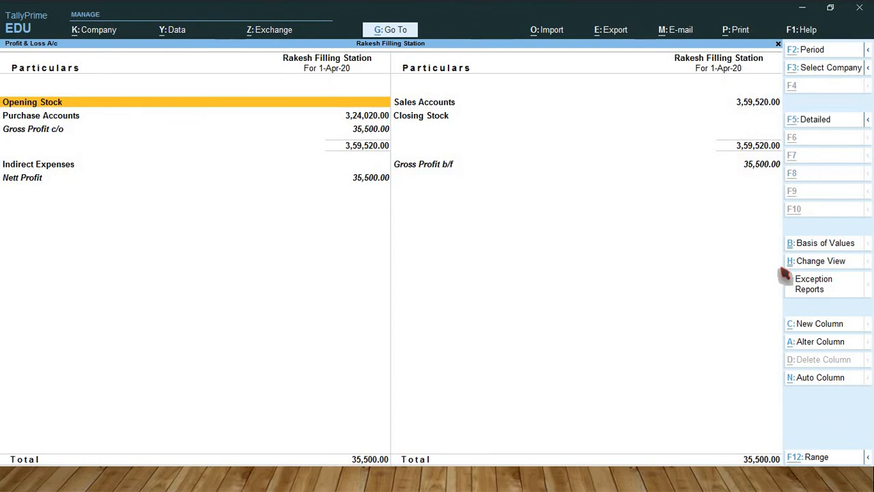
key("alt+F5")
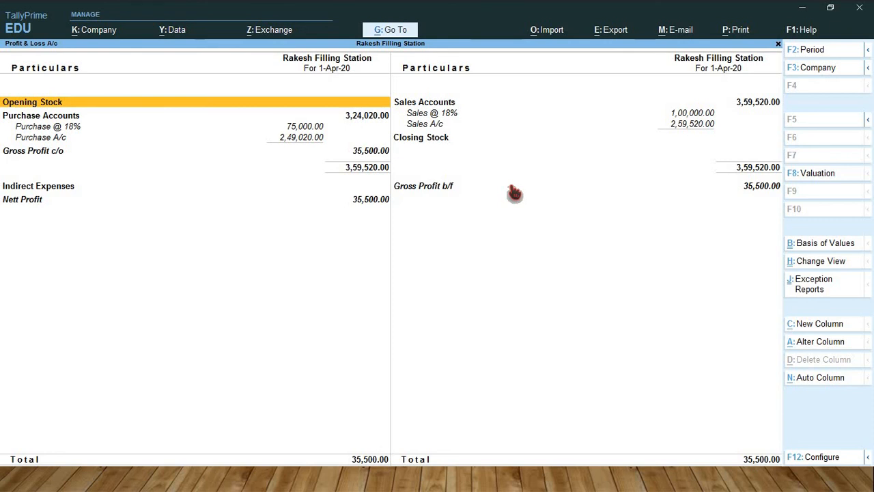
key("Escape")
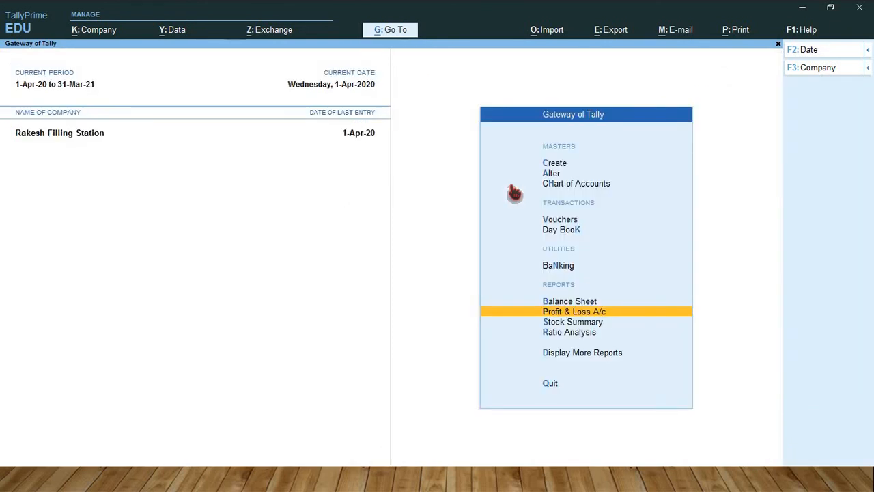
Step: Create a Contra voucher that credits the Cash ledger with 64,231
key("v")
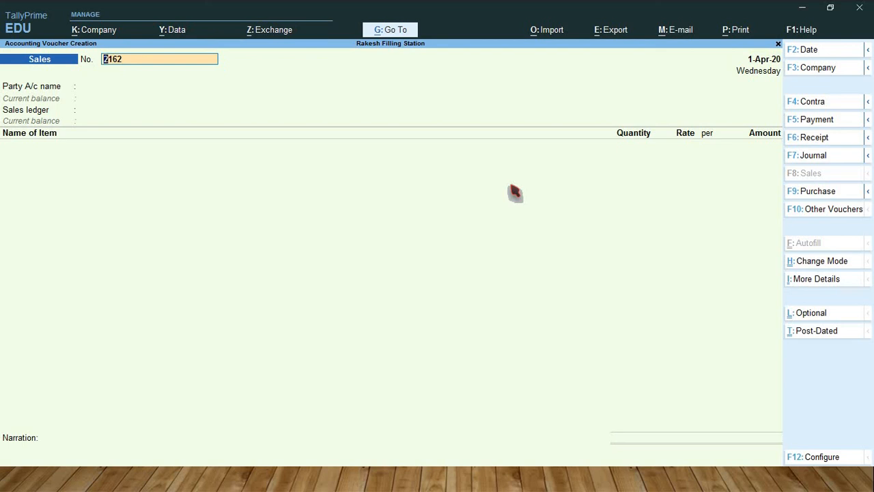
key("F4")
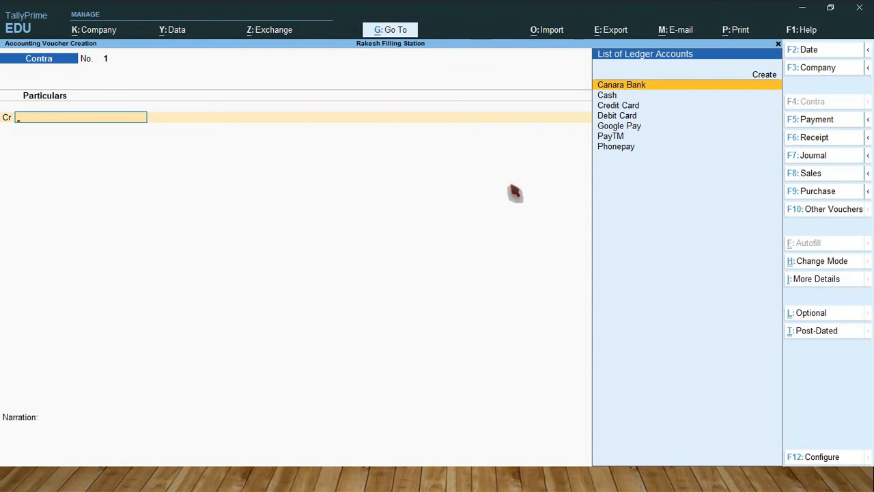
key("Down")
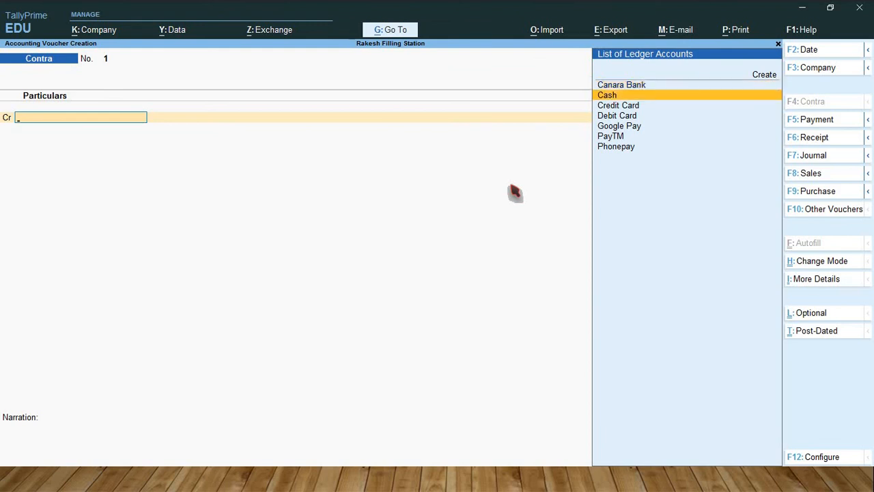
key("Return")
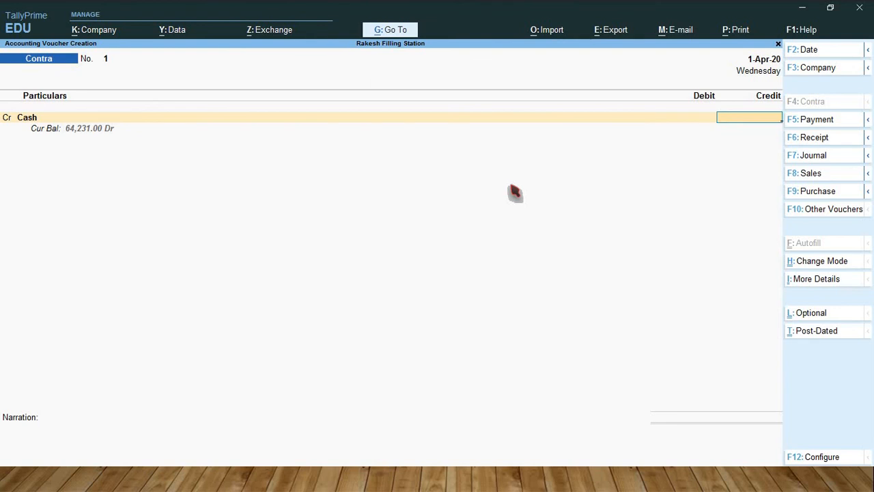
type("64231")
key("Return")
key("Return")
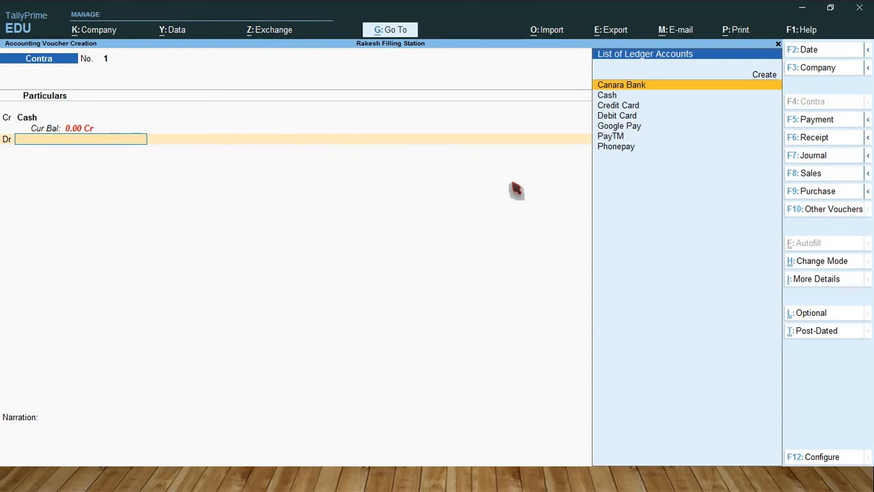
Step: Debit Canara Bank with the default 64,231.00, accepting Cash as the transaction type and the default bank allocation details
key("Return")
key("Return")
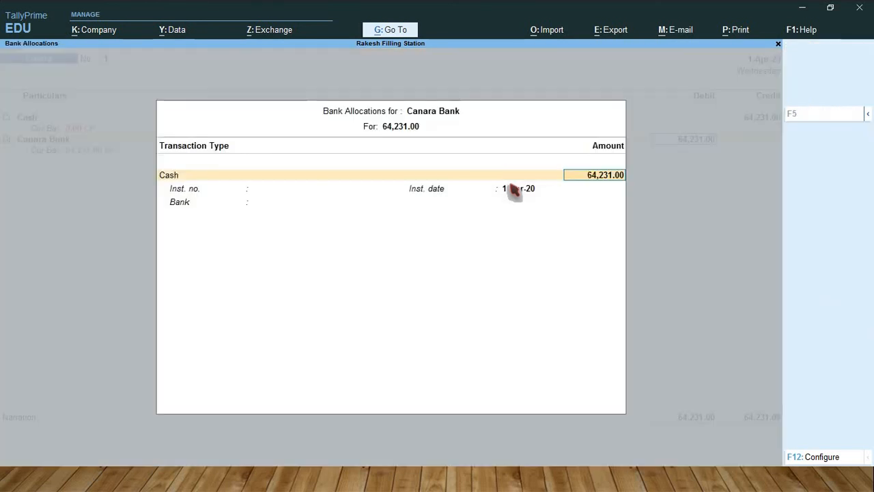
key("Return")
Step: Leave the cash denominations for Canara Bank blank and save the contra voucher without a narration
key("Return")
key("Return")
key("Return")
key("Return")
key("Return")
key("Return")
key("Return")
key("Return")
key("Return")
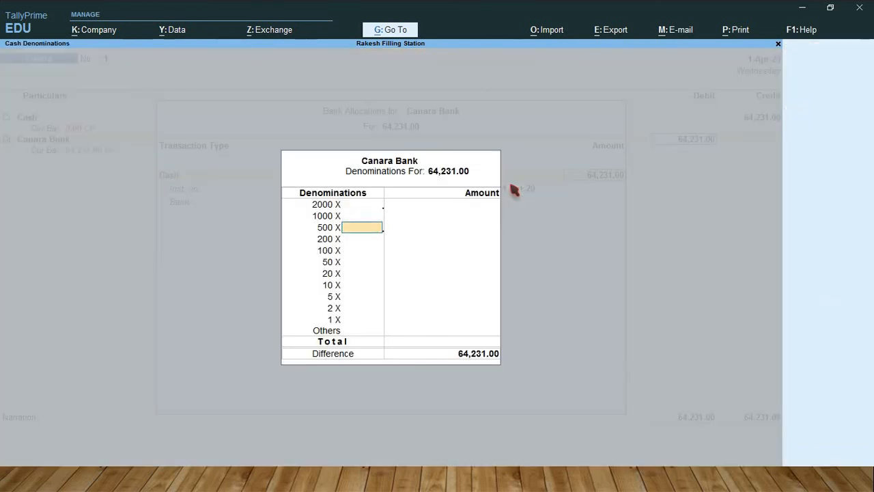
key("Return")
key("Return")
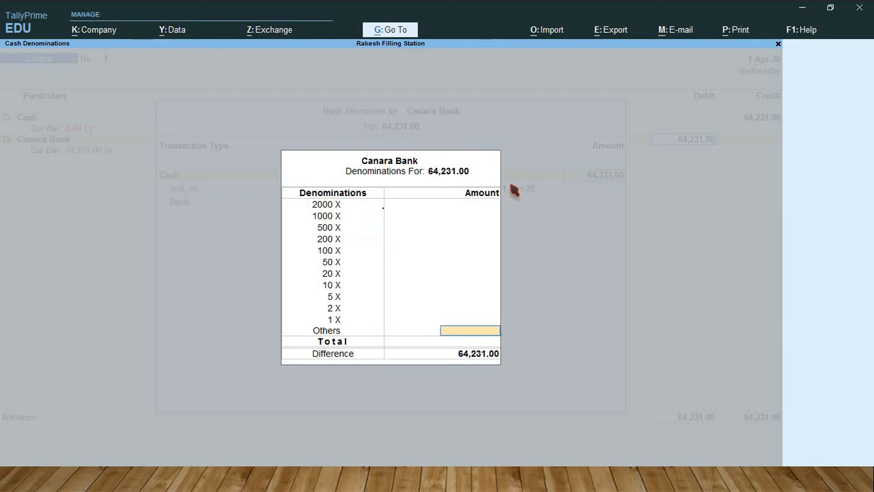
key("Return")
key("Return")
key("Return")
key("Return")
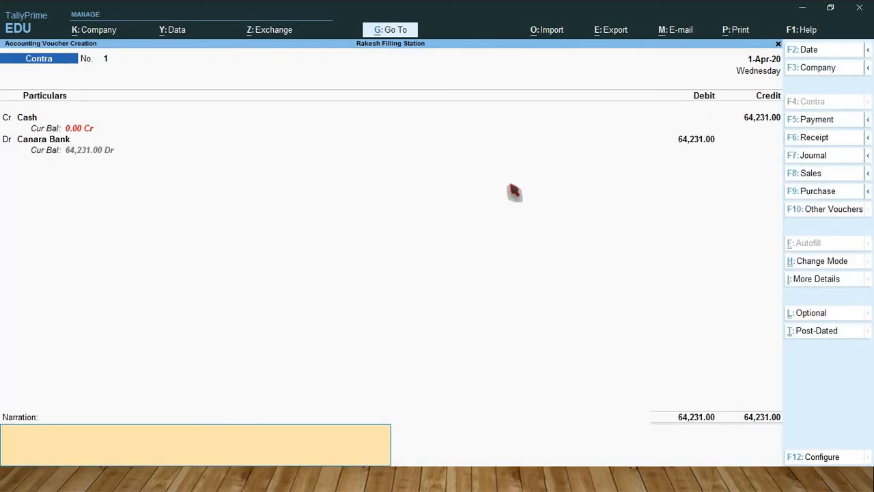
key("Return")
key("Return")
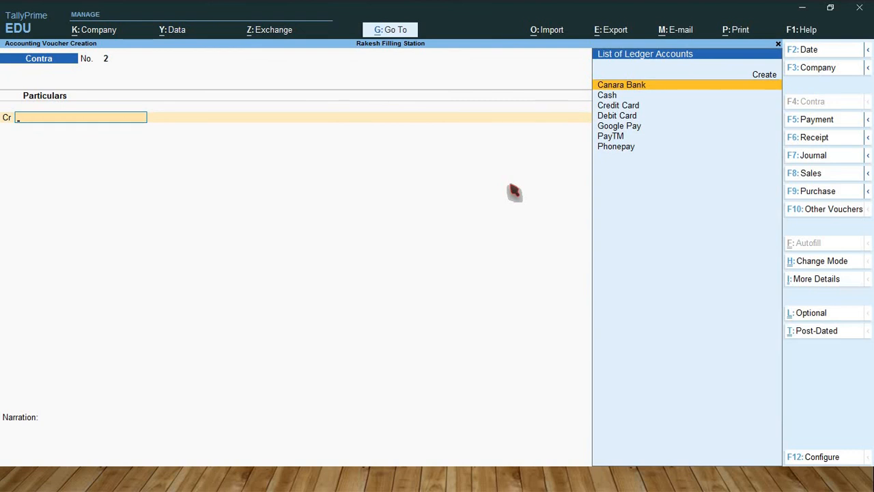
Step: Credit the Credit Card ledger with 81,262 in the second contra voucher, accepting the default Cheque allocation dated 1-Apr-20
key("Down")
key("Down")
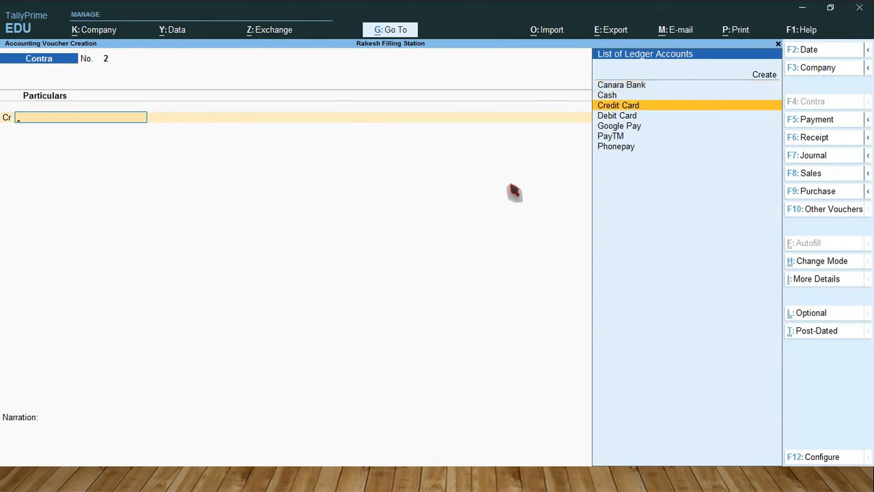
key("Return")
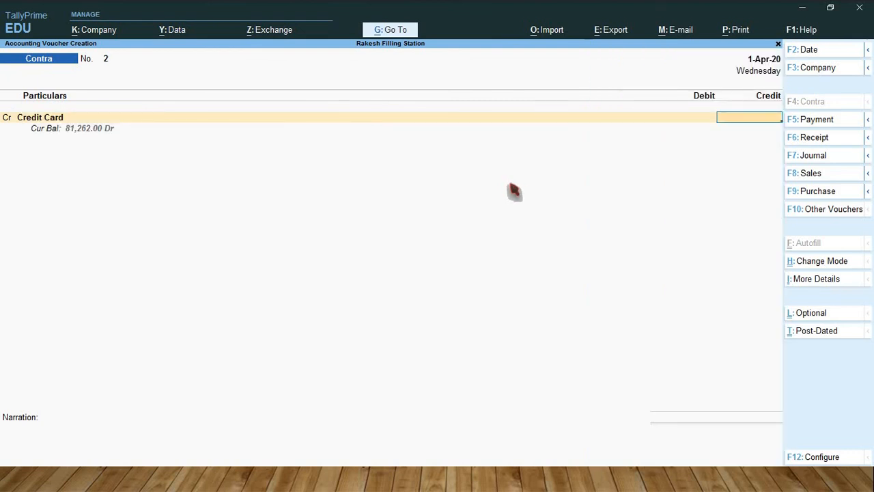
type("81262")
key("Return")
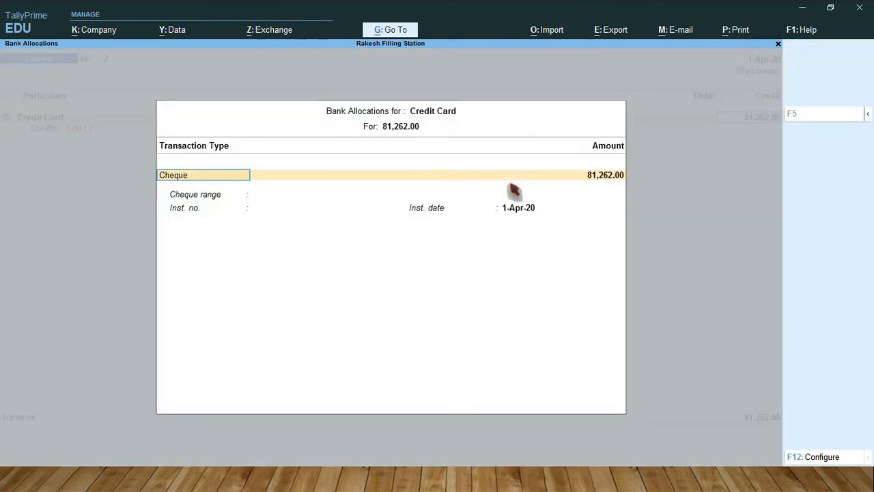
key("Return")
key("Return")
Step: Debit Canara Bank with the default 81,262.00 as Cheque/DD and save the contra voucher without a narration
key("Return")
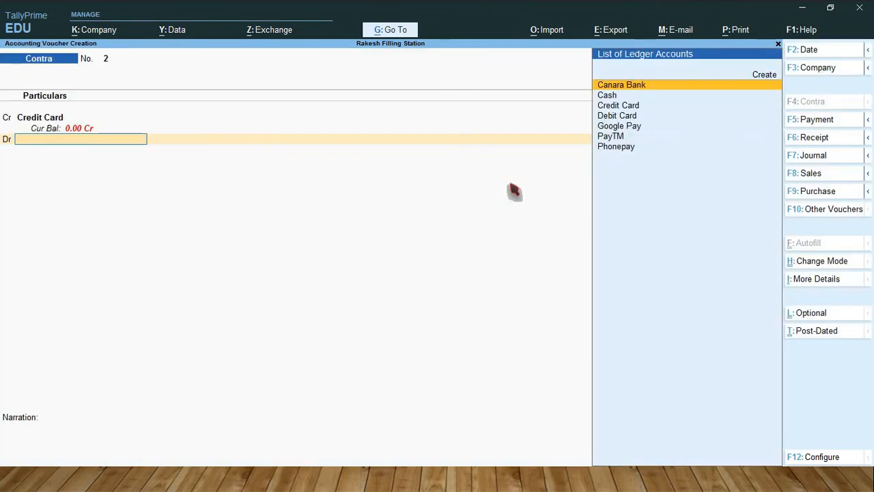
key("Return")
key("Return")
key("Return")
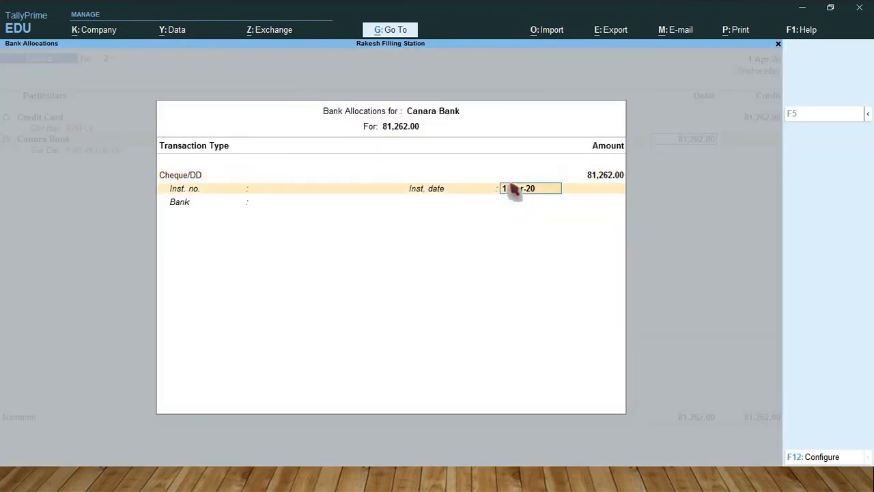
key("Return")
key("Return")
key("Return")
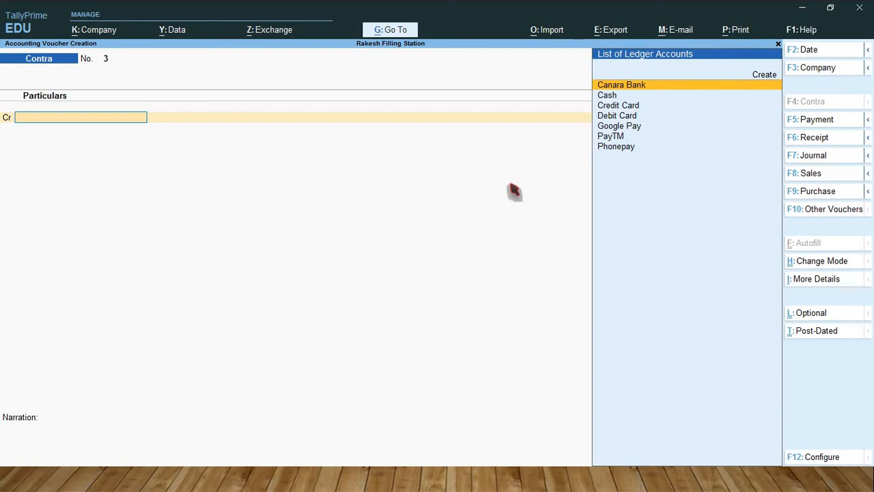
key("Down")
key("Down")
key("Down")
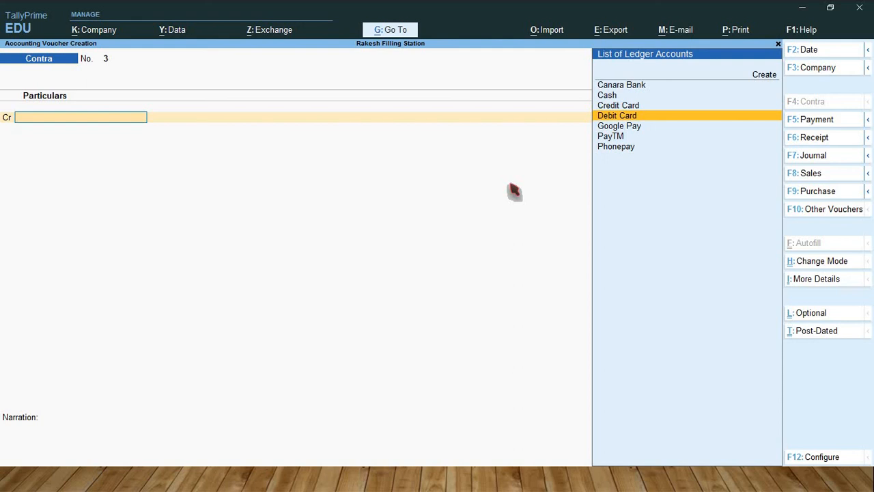
key("Up")
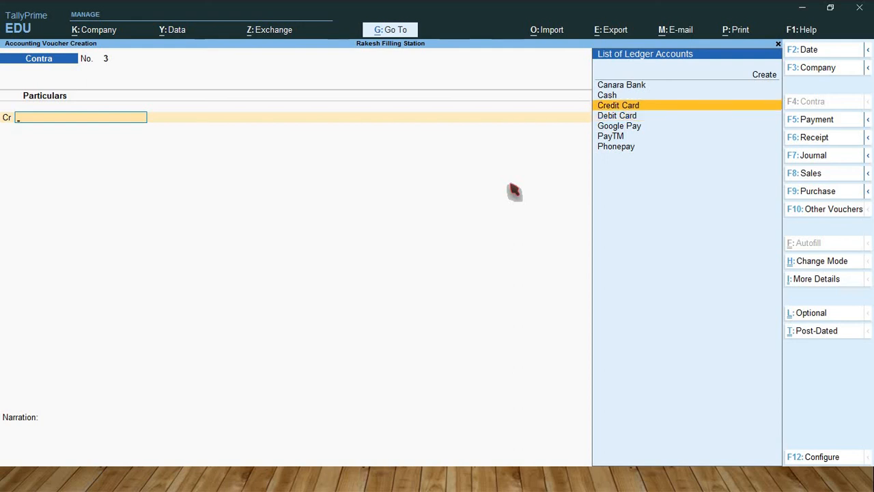
key("Return")
key("BackSpace")
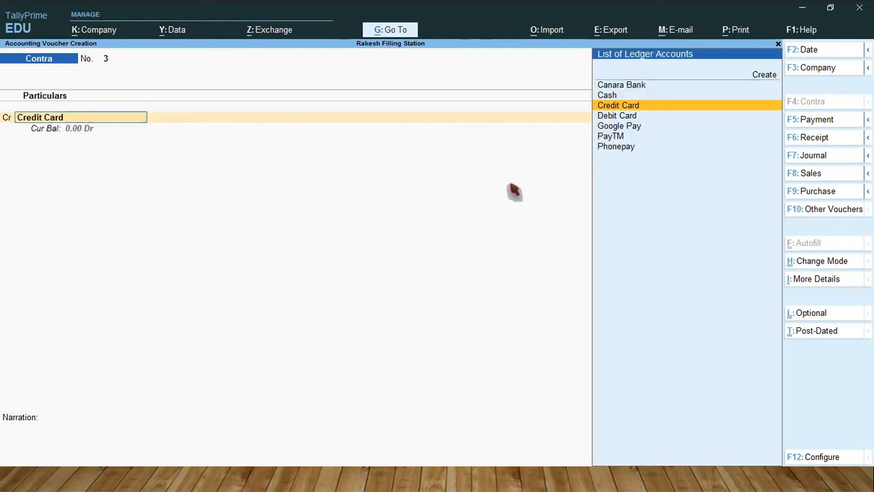
Step: Credit the Debit Card ledger with 42,983 in the third contra voucher, accepting the default Cheque allocation with no instrument number
key("Down")
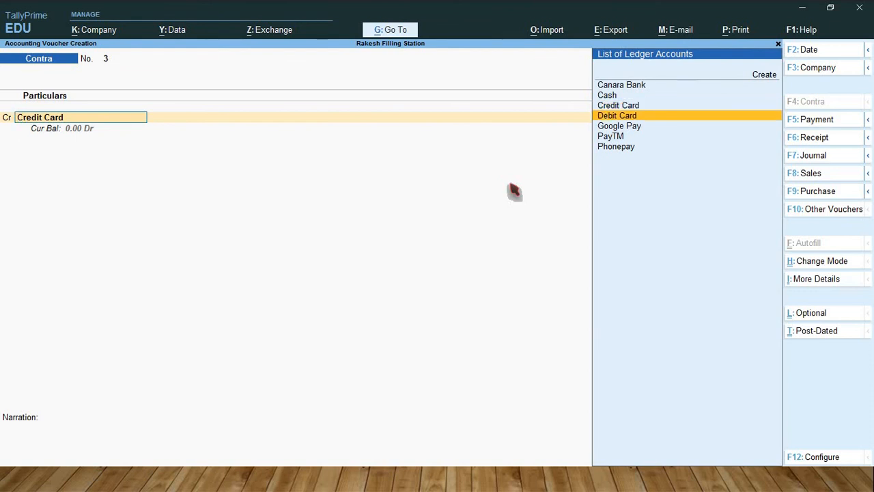
key("Return")
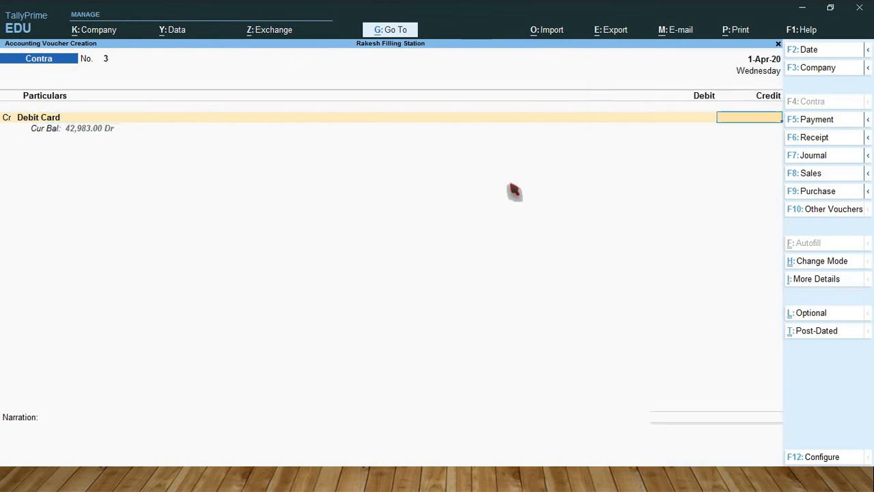
type("42983")
key("Return")
key("Return")
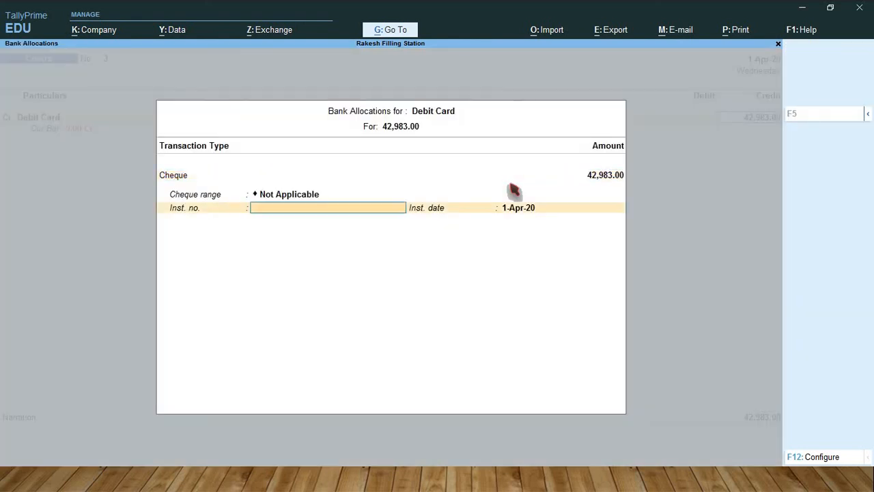
key("Return")
key("Return")
Step: Debit Canara Bank with the default 42,983.00 as Cheque/DD and save the contra voucher without a narration
key("Return")
key("Return")
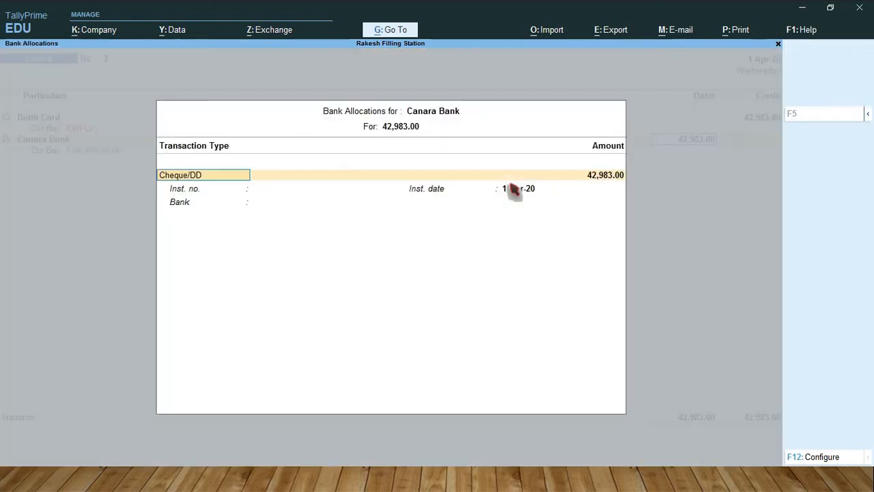
key("Return")
key("Return")
key("Return")
key("Return")
key("Return")
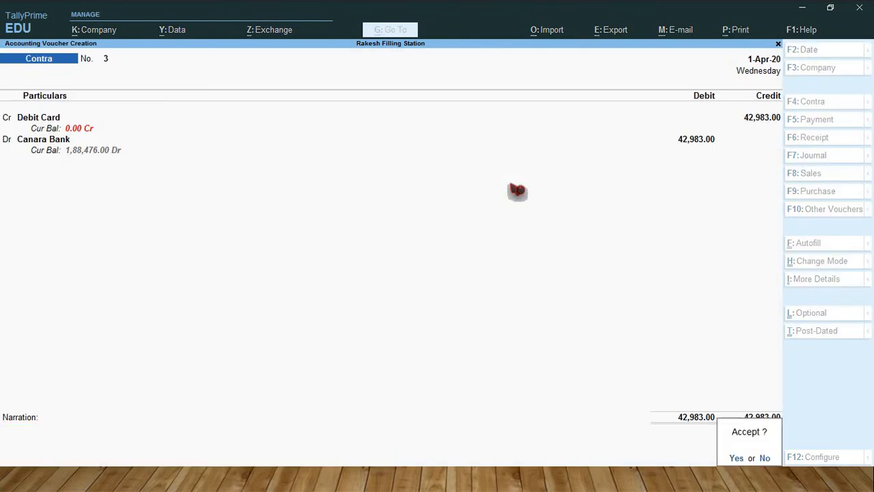
key("Return")
Step: Credit the Google Pay ledger with 74,693 in the fourth contra voucher, accepting the default Cheque allocation
key("Down")
key("Down")
key("Down")
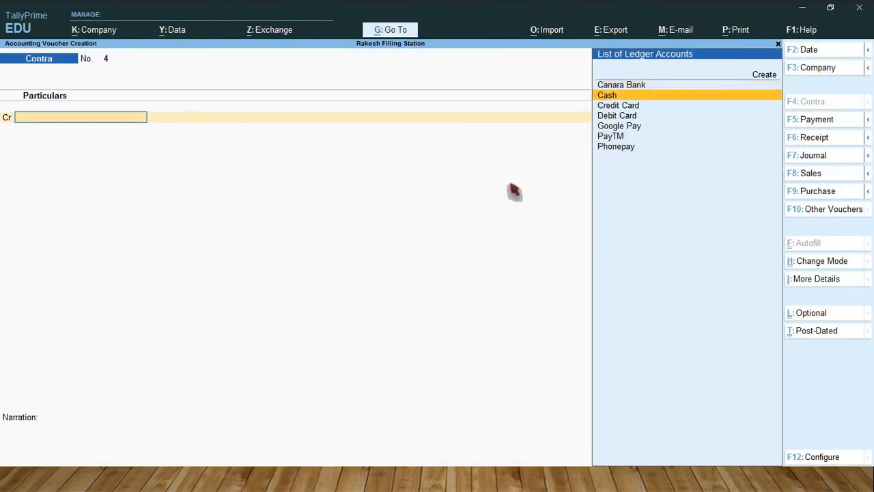
key("Down")
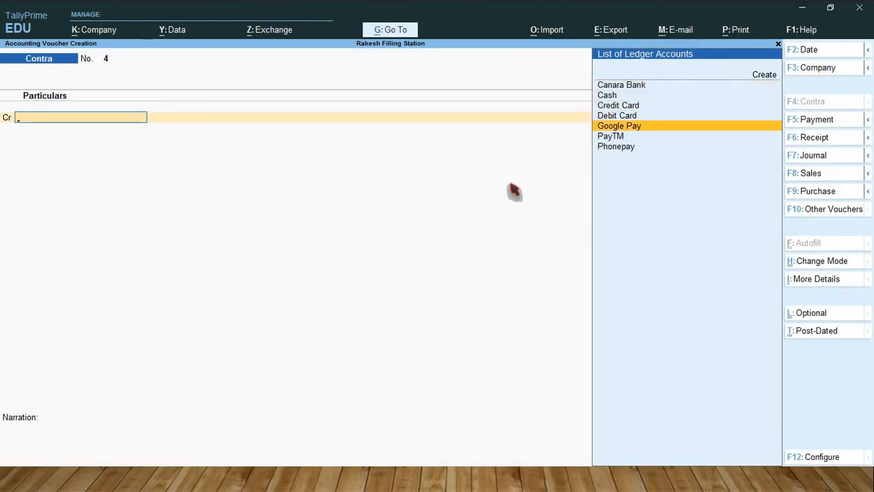
key("Return")
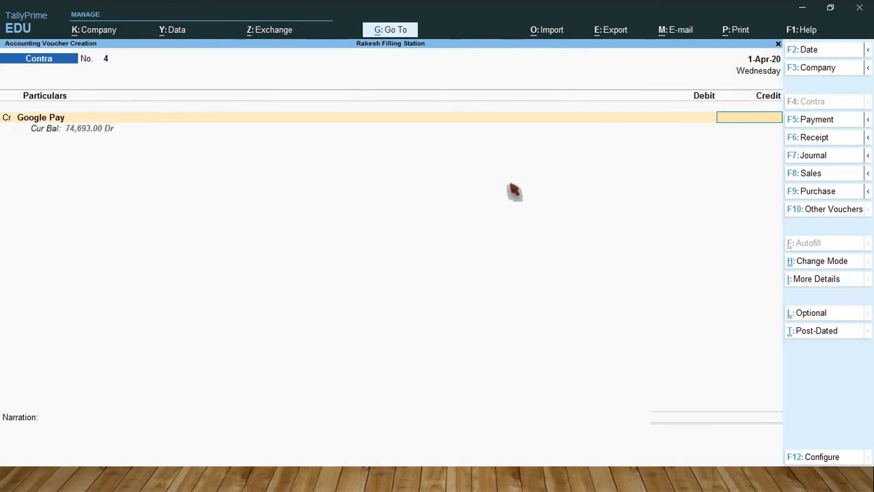
type("7469")
type("3")
key("Return")
key("Return")
key("Return")
key("Return")
key("Return")
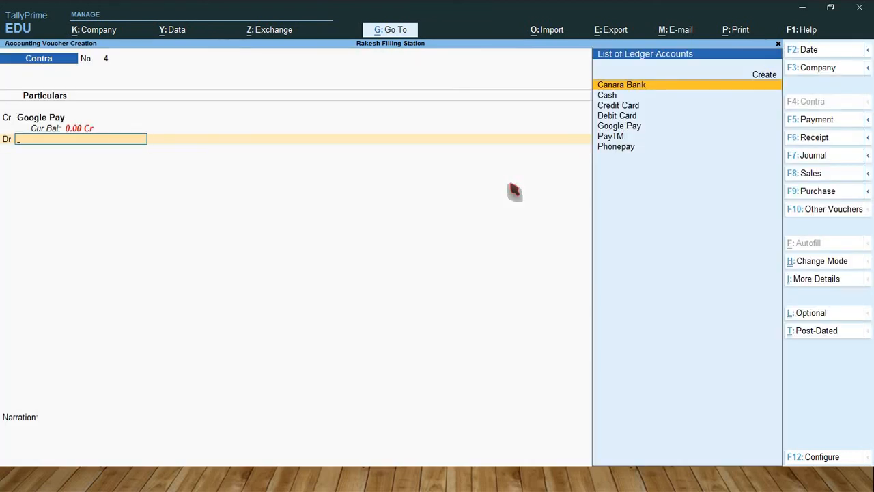
Step: Debit Canara Bank with the default 74,693.00 and save the contra voucher without a narration
key("Return")
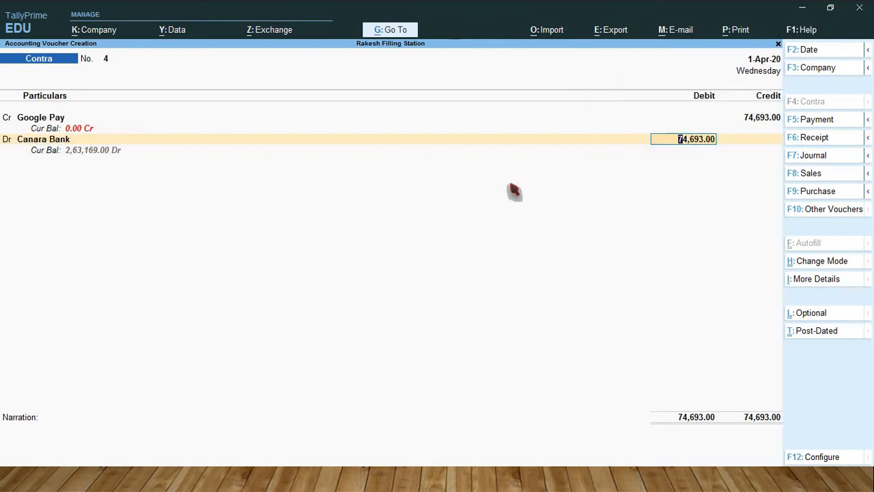
key("Return")
key("Return")
key("Return")
key("Return")
key("Return")
key("Return")
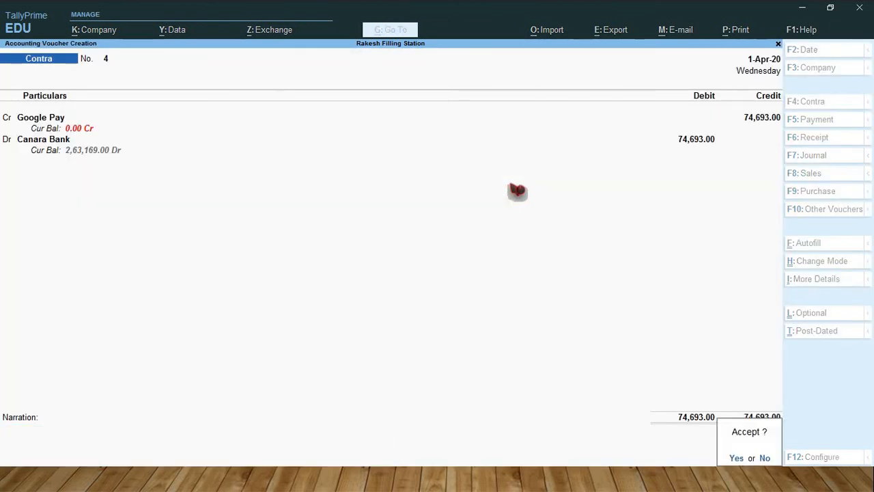
key("Return")
Step: Credit the PayTM ledger with 43,794 in the fifth contra voucher, accepting the default Cheque allocation dated 1-Apr-20
key("Down")
key("Down")
key("Down")
key("Down")
key("Down")
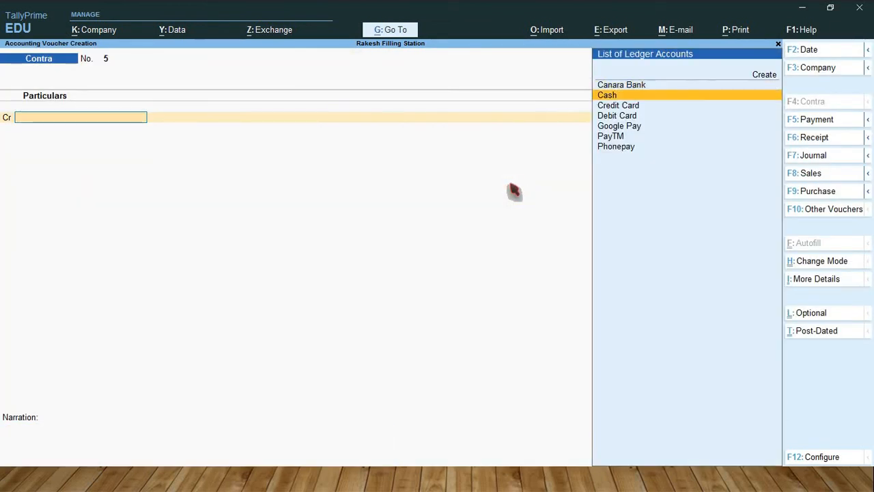
key("Return")
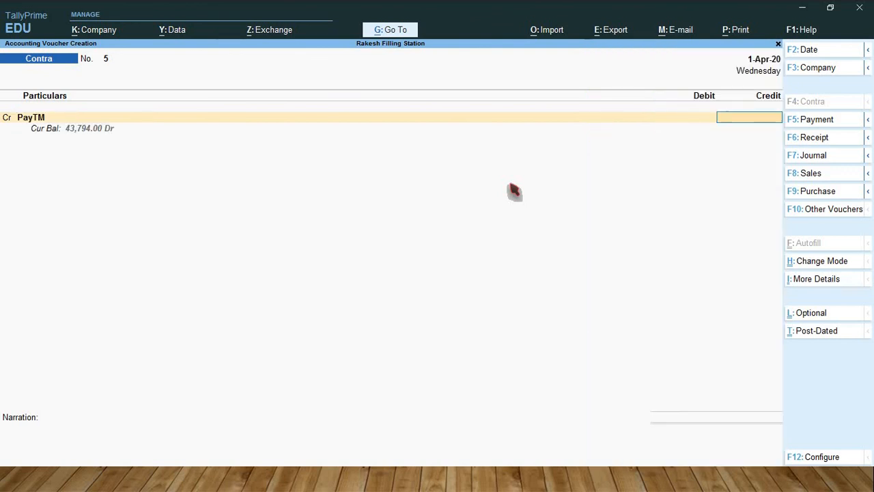
type("43,794")
key("Return")
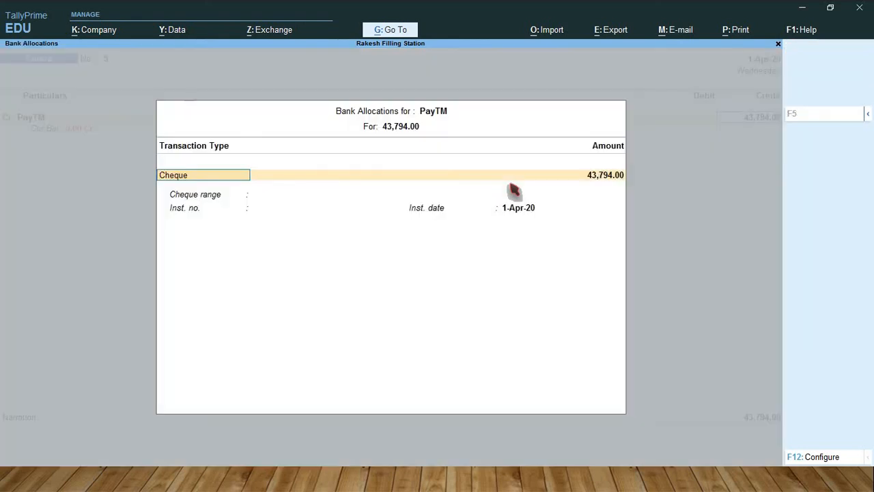
key("Return")
key("Return")
key("Return")
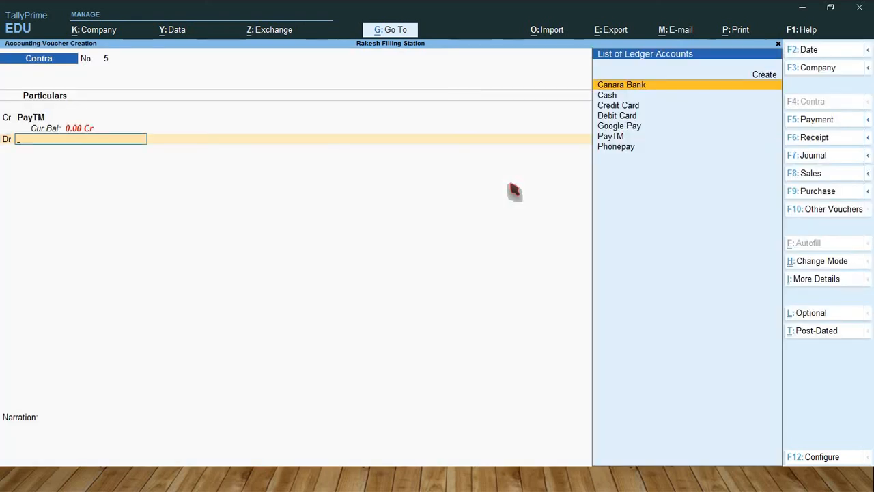
Step: Debit Canara Bank with the default 43,794.00 and save the contra voucher without a narration
key("Return")
key("Return")
key("Return")
key("Return")
key("Return")
key("Return")
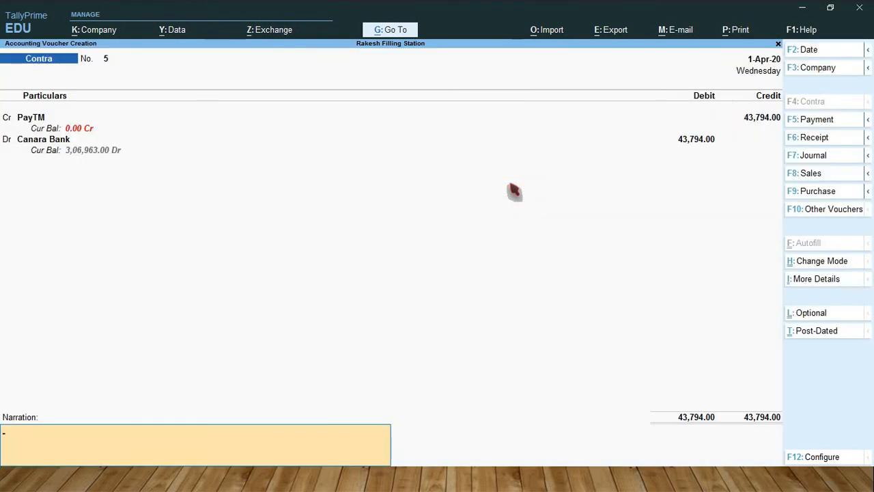
key("Return")
key("y")
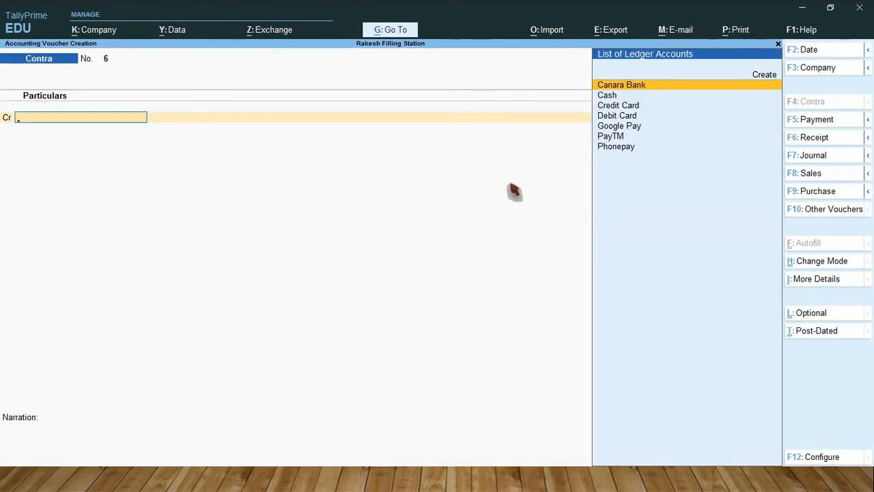
Step: Credit the Phonepay ledger with 70,557 in the sixth contra voucher, accepting the default Cheque allocation with no instrument number
key("Down")
key("Down")
key("Down")
key("Down")
key("Down")
key("Down")
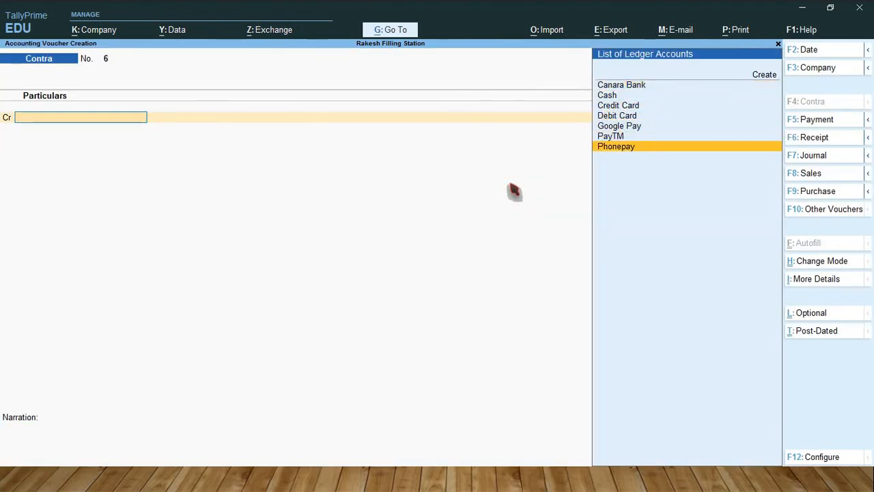
key("Return")
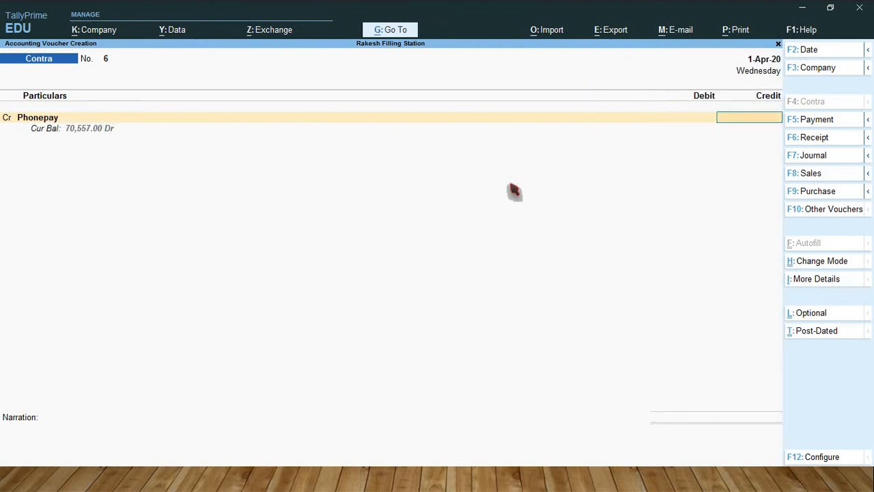
type("70557")
key("Return")
key("Return")
key("Return")
key("Return")
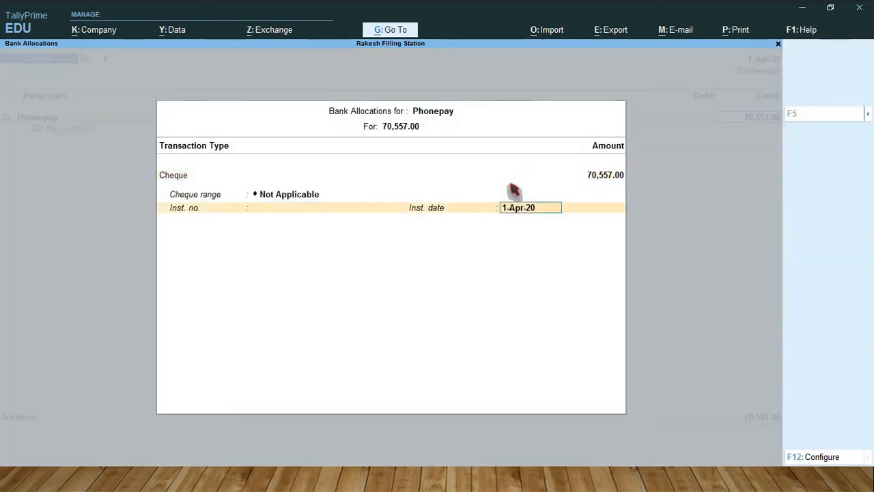
key("Return")
key("Return")
Step: Debit Canara Bank with the default 70,557.00 as Cheque/DD and save the contra voucher without a narration
key("Return")
key("Return")
key("Return")
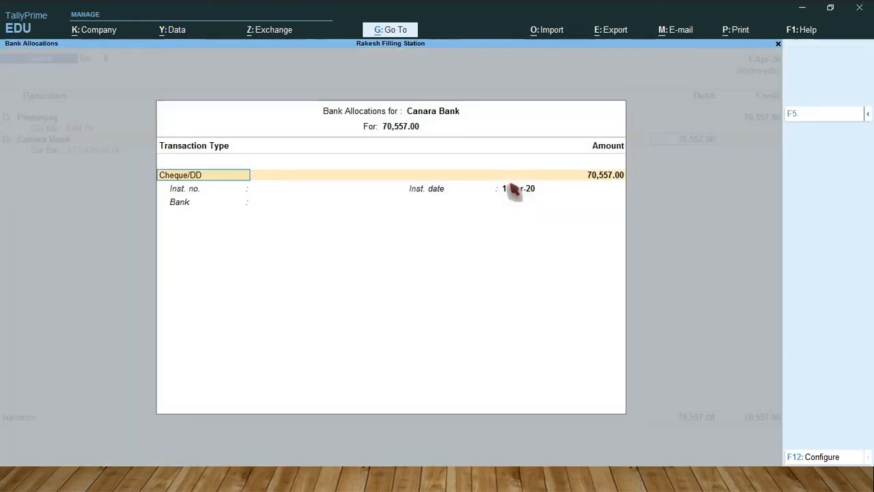
key("Return")
key("Return")
key("Return")
key("Return")
key("Return")
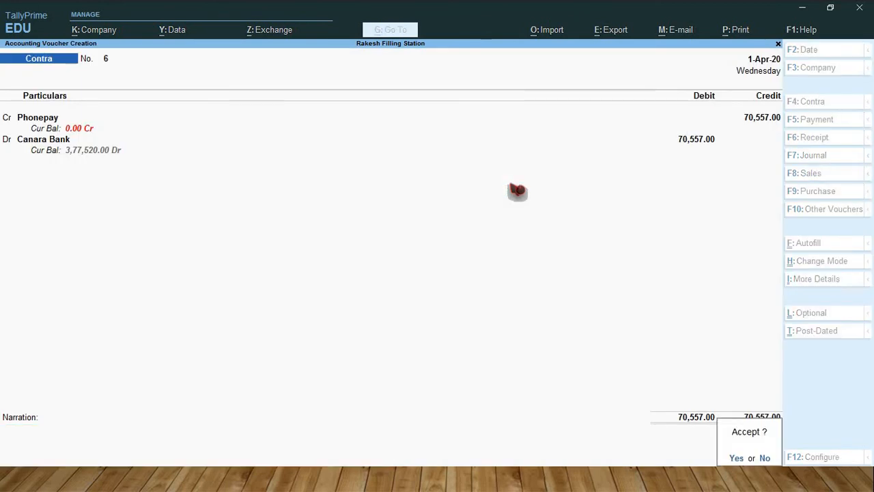
key("Return")
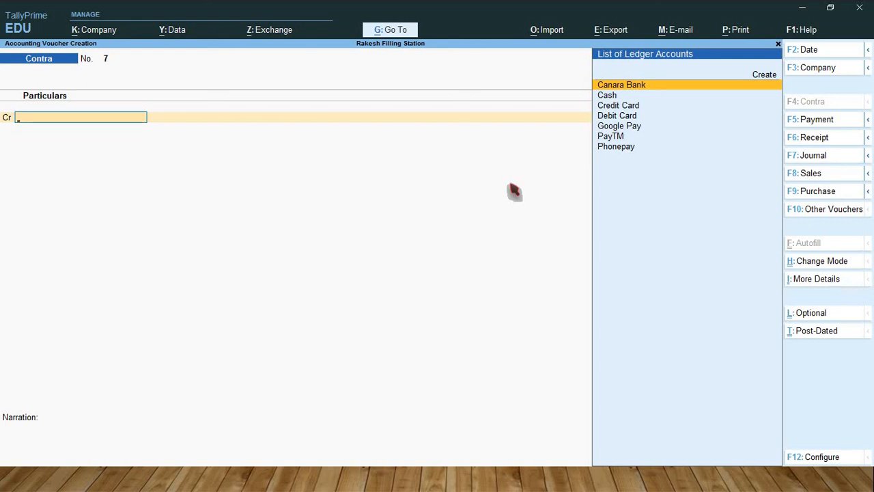
Step: Switch to a payment voucher and debit the Electricity Charges ledger with 2,000
key("F5")
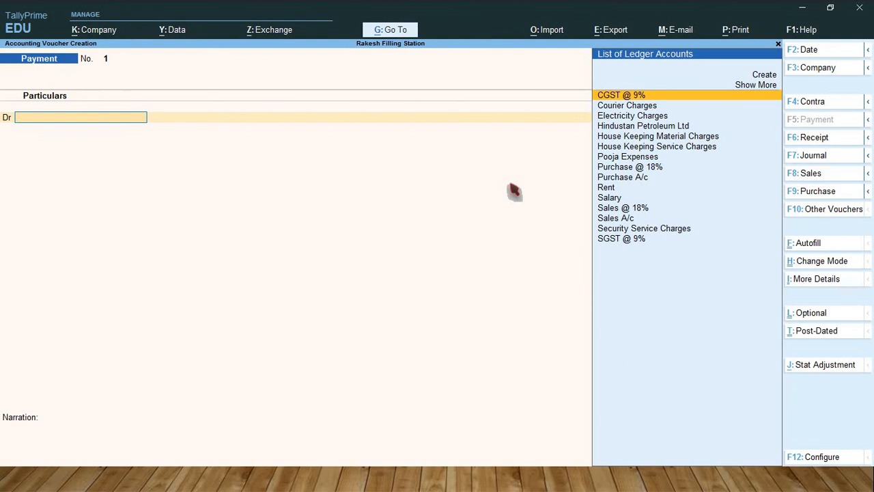
key("Down")
key("Down")
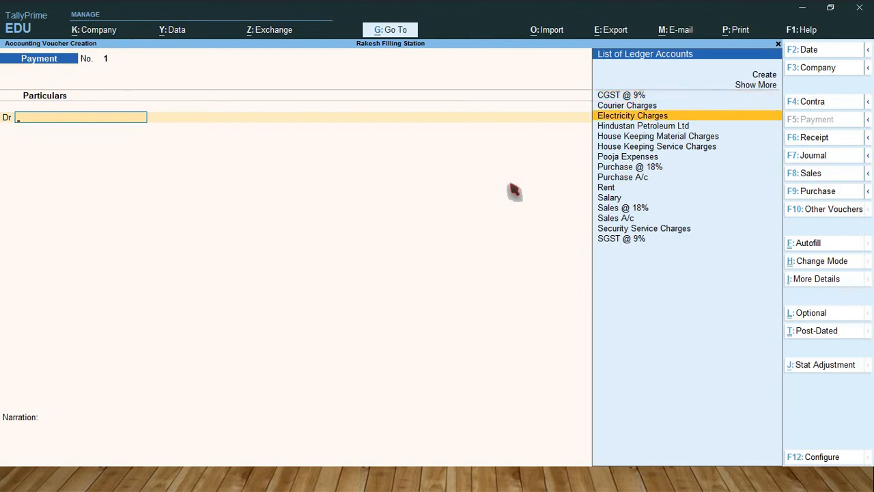
key("Return")
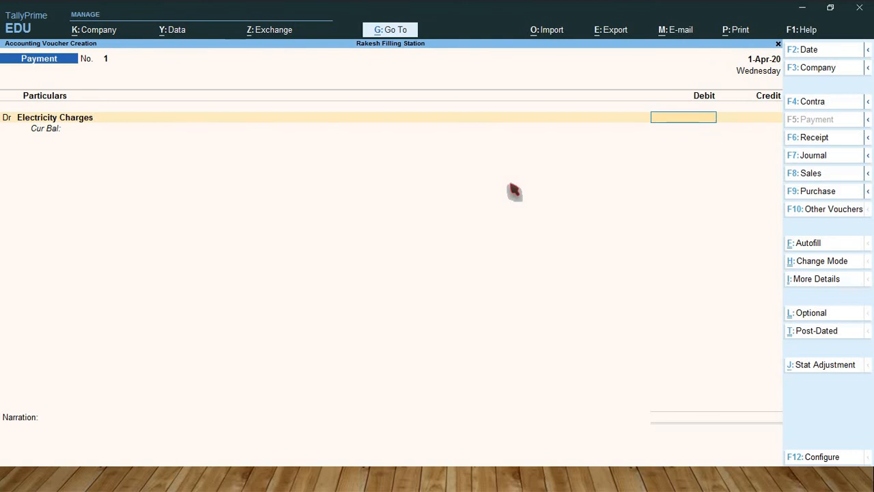
type("2000")
key("Return")
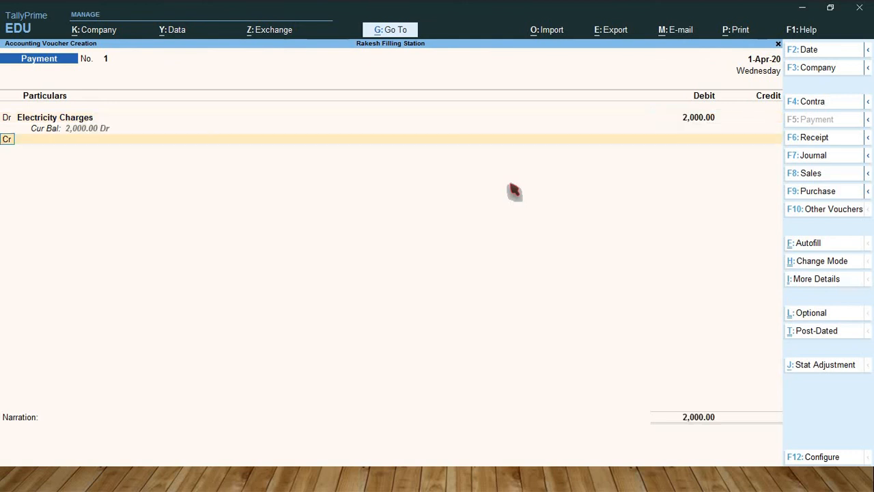
Step: Credit Canara Bank with the default 2,000.00 and save the electricity payment voucher without a narration
key("Return")
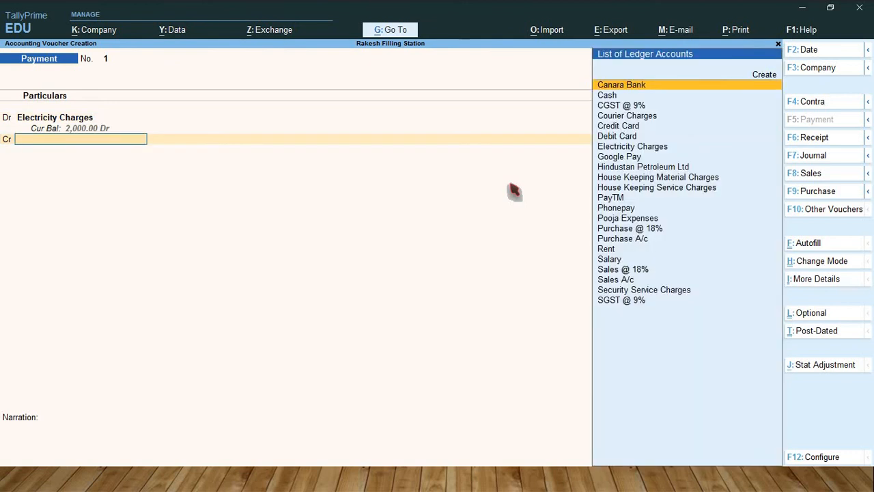
type("Can")
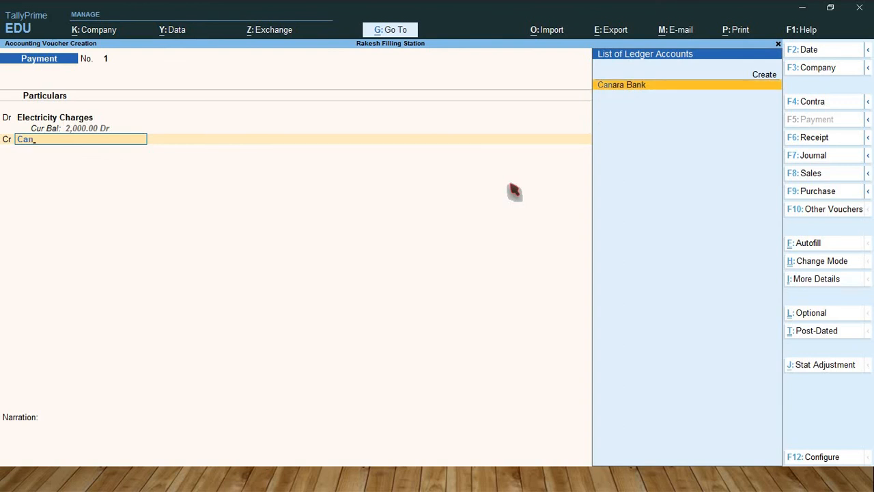
key("Return")
key("Return")
key("Return")
key("Return")
key("Return")
key("Return")
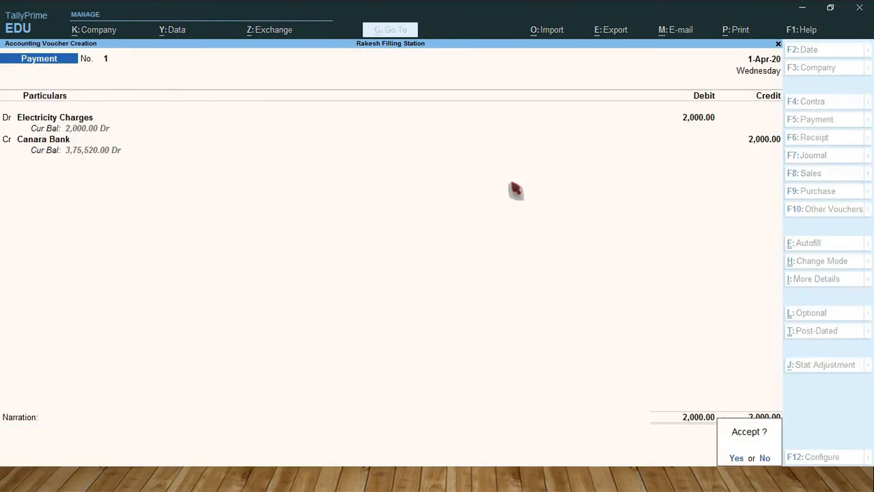
key("Return")
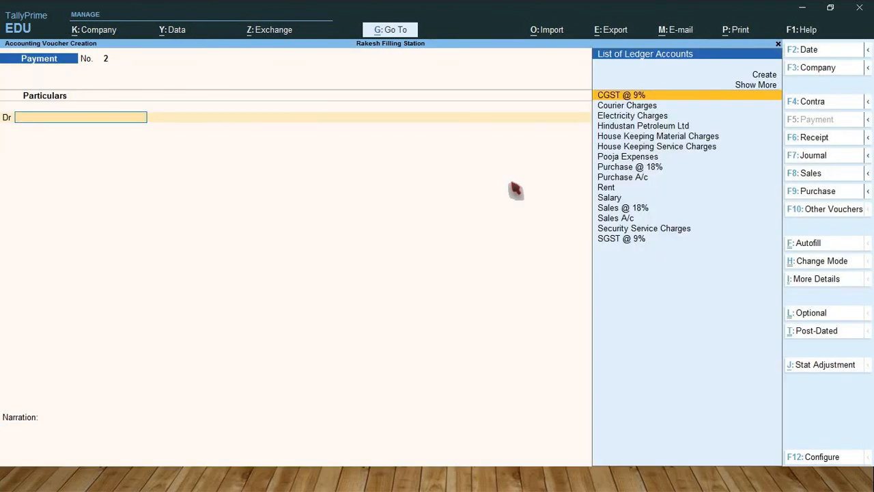
Step: Debit the Courier Charges ledger with 1,000 in the second payment voucher
key("Down")
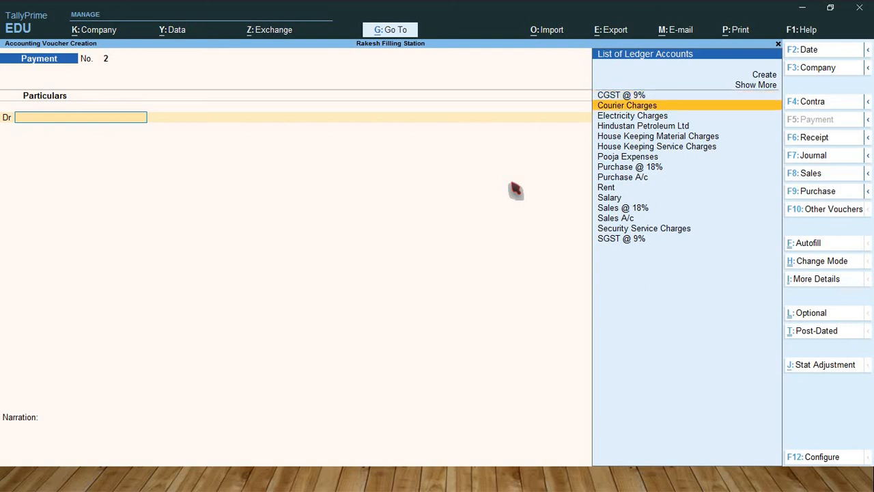
key("Return")
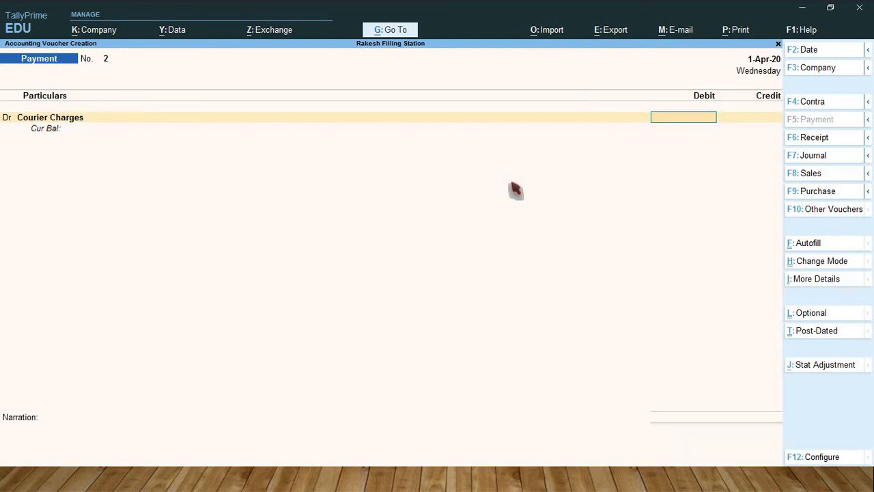
type("1000")
key("Return")
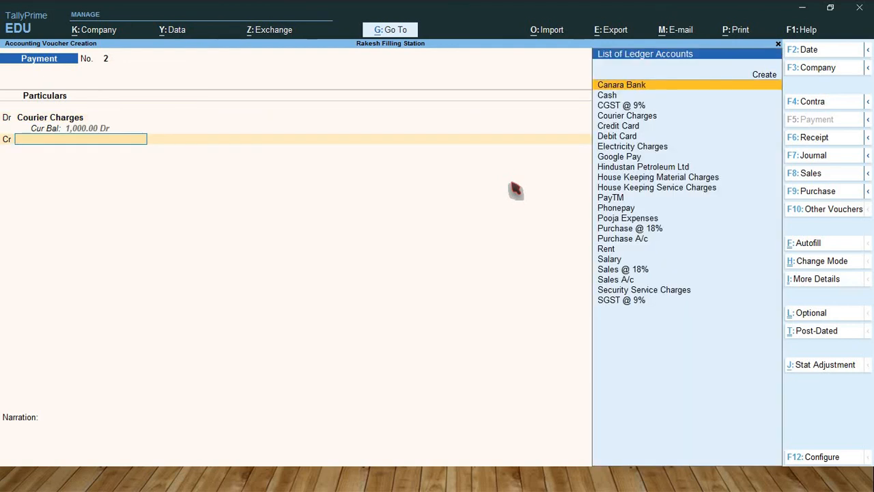
Step: Credit Canara Bank with the default 1,000.00 and save the courier payment voucher without a narration
type("Can")
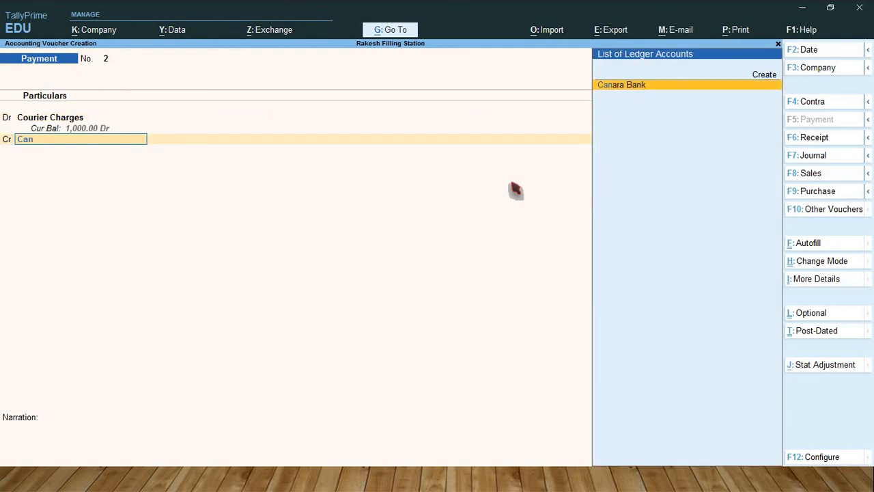
key("Return")
key("Return")
key("Return")
key("Return")
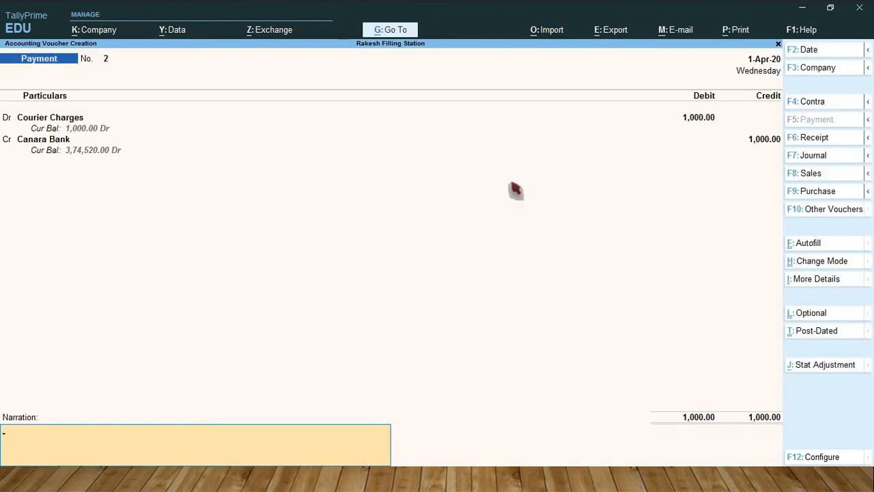
key("Return")
key("Return")
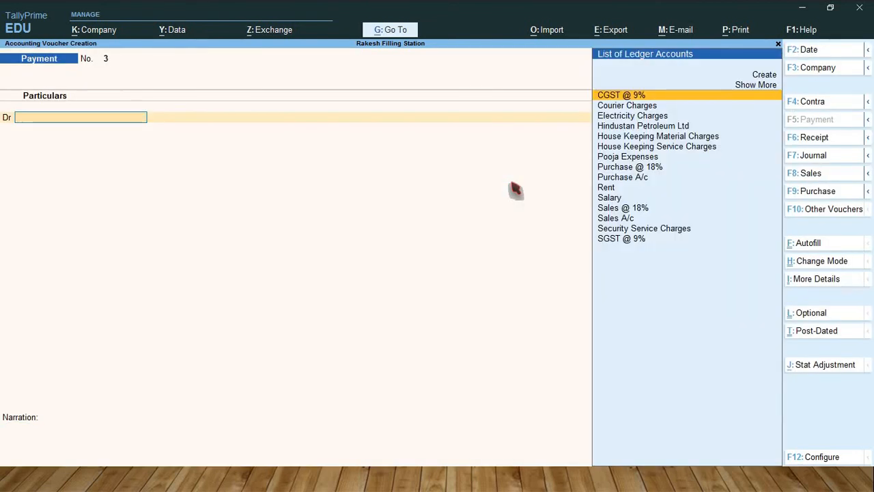
Step: Debit the House Keeping Material Charges ledger with 500 in the third payment voucher
key("Down")
key("Down")
key("Down")
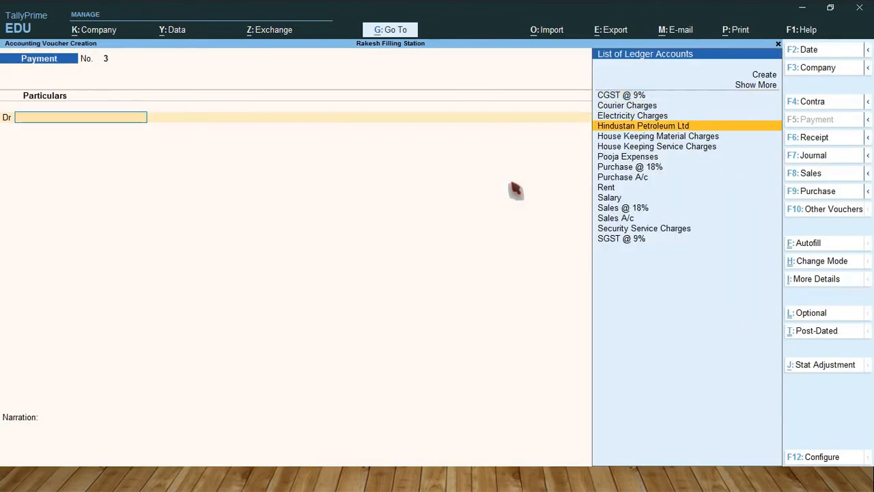
key("Down")
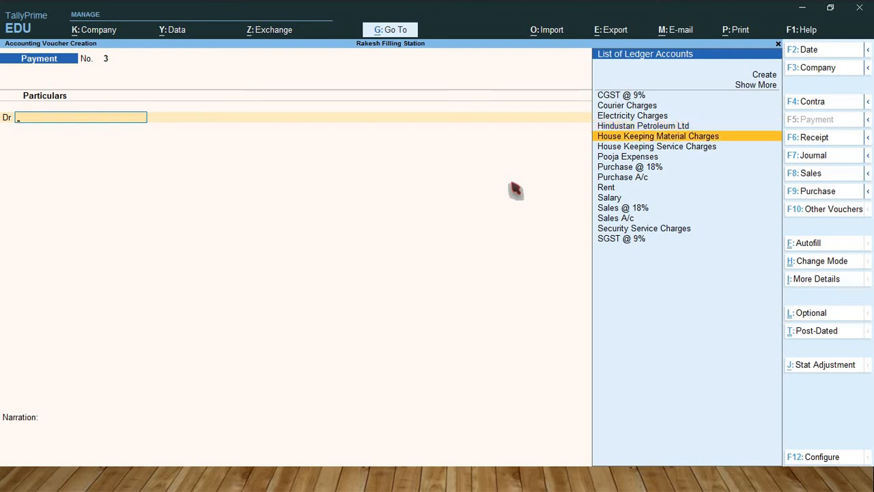
key("Return")
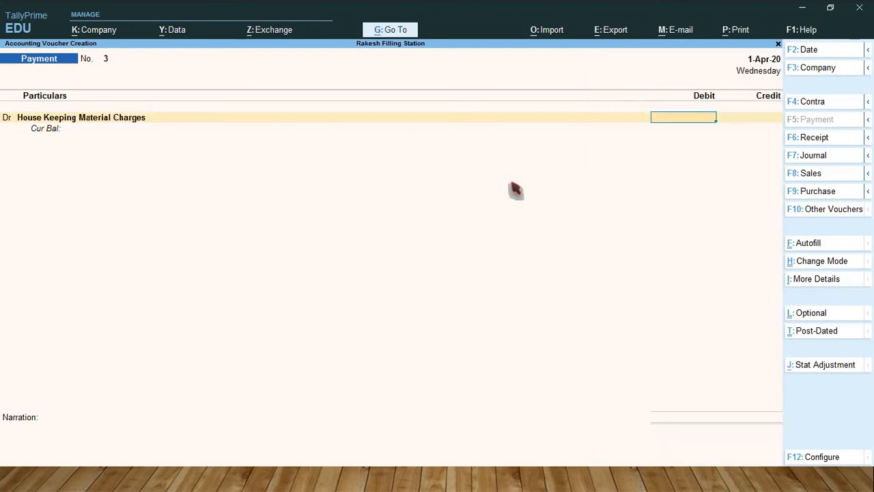
type("500")
key("Return")
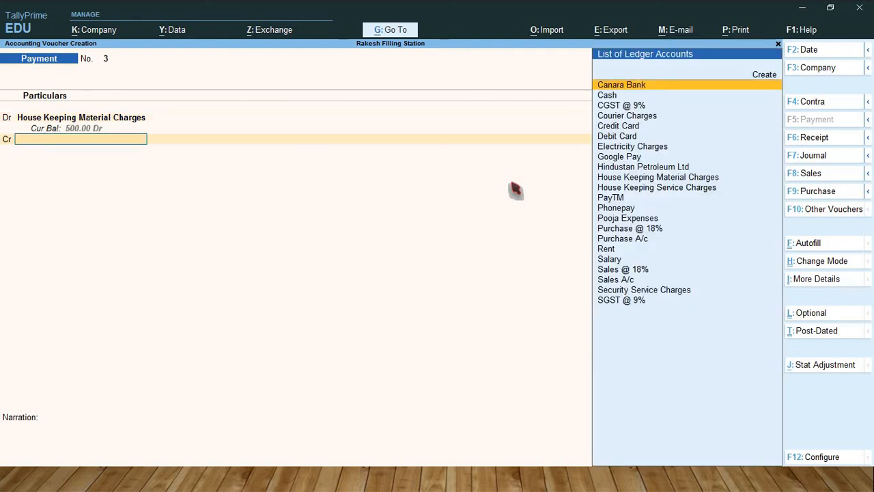
Step: Credit Canara Bank with the default 500.00 and save the housekeeping material payment voucher without a narration
type("Cana")
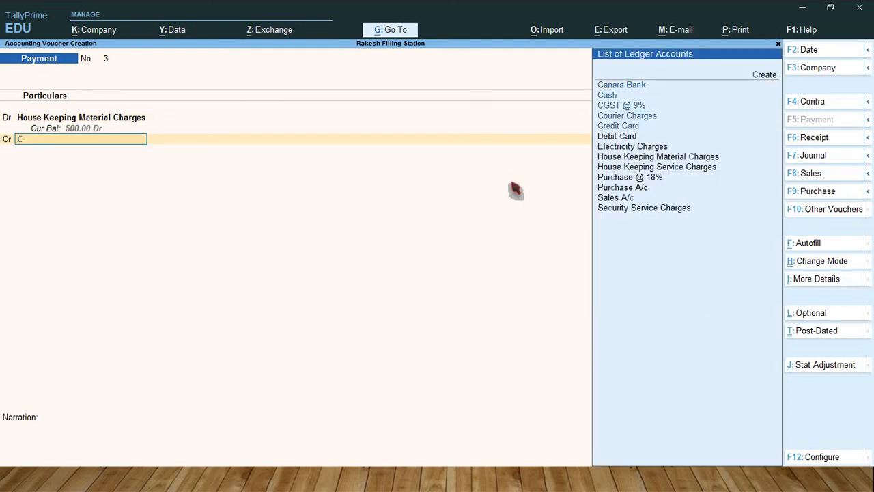
key("Return")
key("Return")
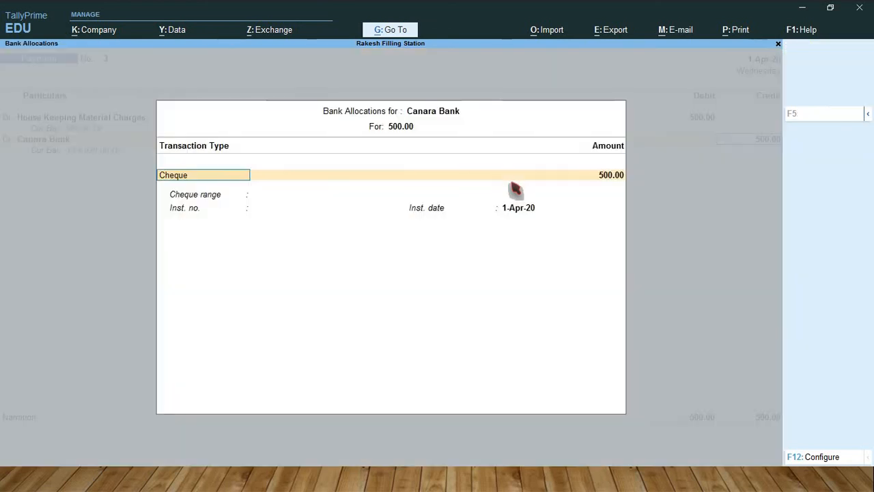
key("Return")
key("Return")
key("Return")
key("Return")
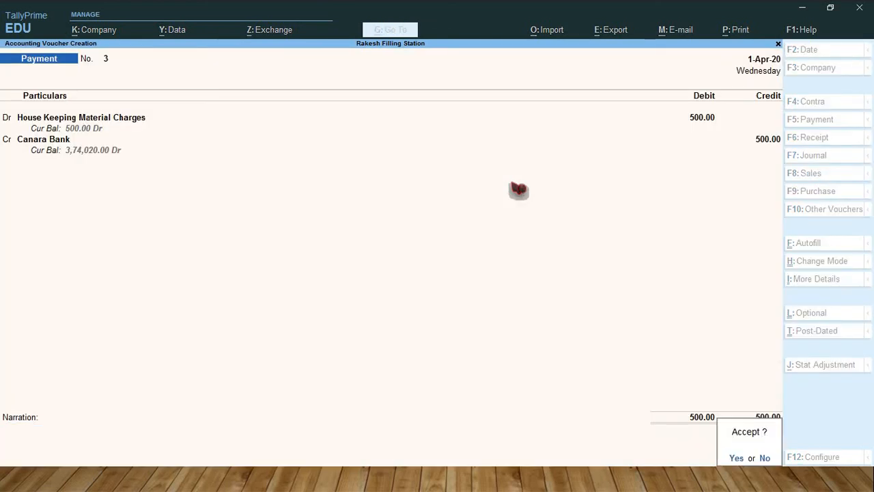
key("Return")
Step: Debit the House Keeping Service Charges ledger with 3,500 in the fourth payment voucher
key("Down")
key("Down")
key("Down")
key("Down")
key("Down")
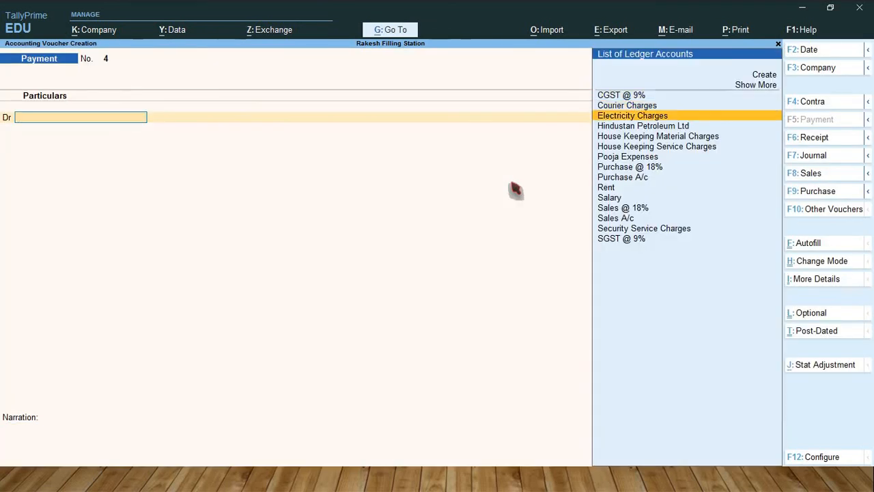
key("Return")
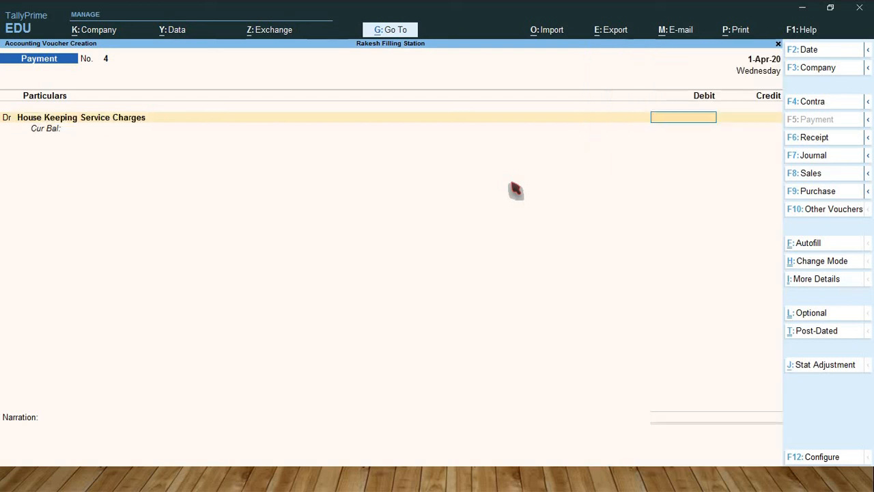
type("3500")
key("Return")
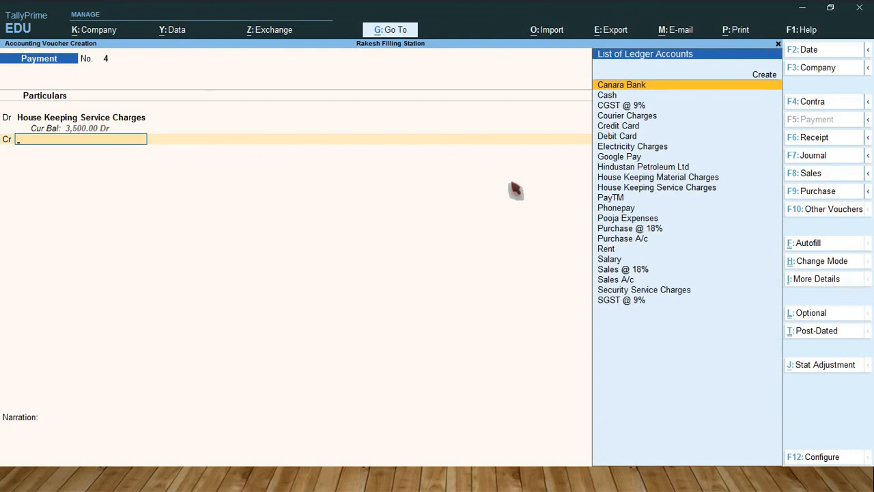
Step: Credit Canara Bank with the default 3,500.00 and save the housekeeping service payment voucher without a narration
key("Return")
key("Return")
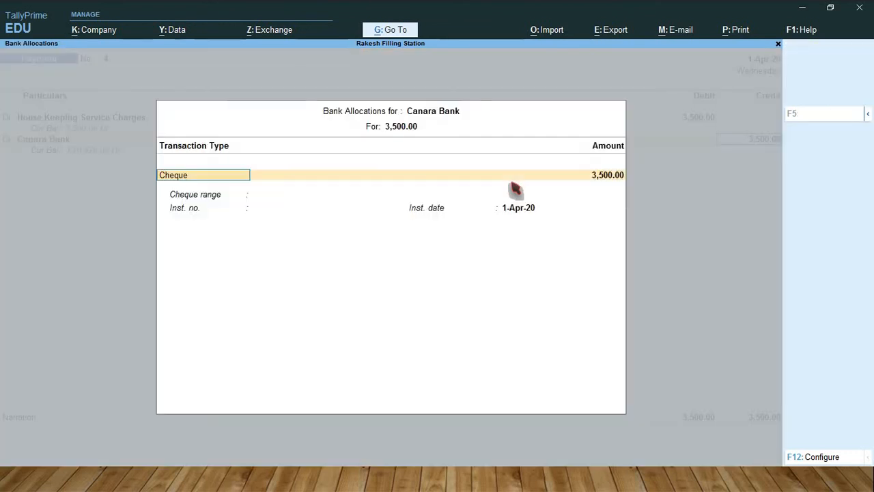
key("Return")
key("Return")
key("Return")
key("Return")
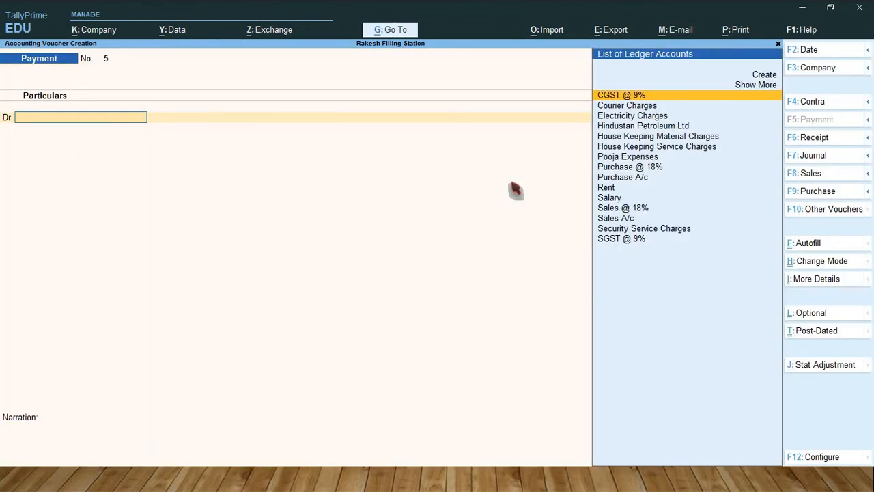
key("Down")
key("Down")
key("Down")
key("Down")
key("Down")
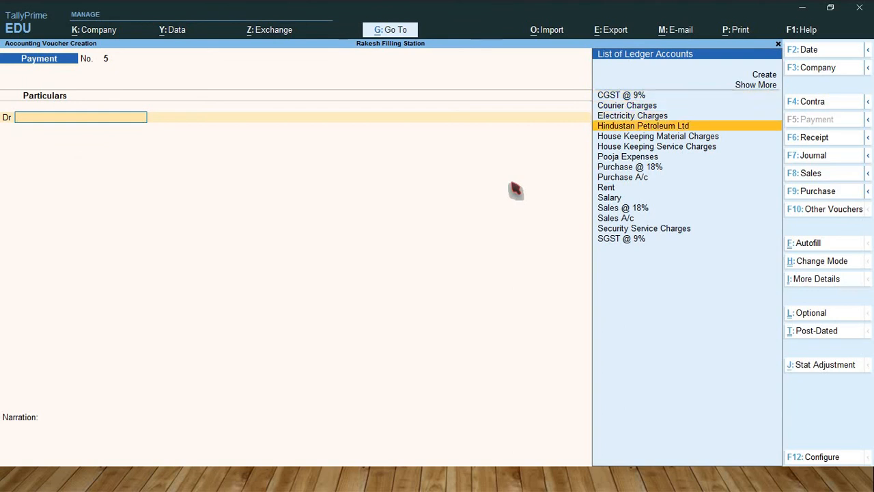
key("Down")
key("Down")
key("Up")
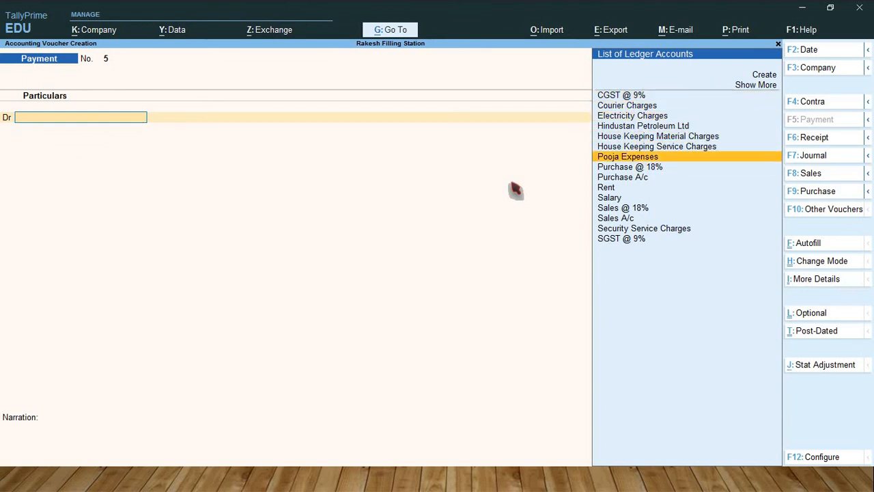
key("Return")
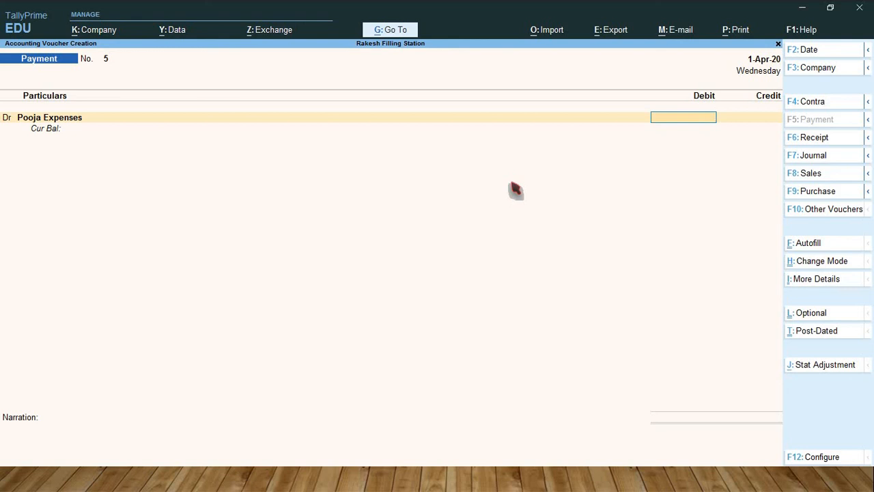
Step: Switch to a contra voucher and credit Canara Bank with 1,000, accepting the default cheque allocation
key("F4")
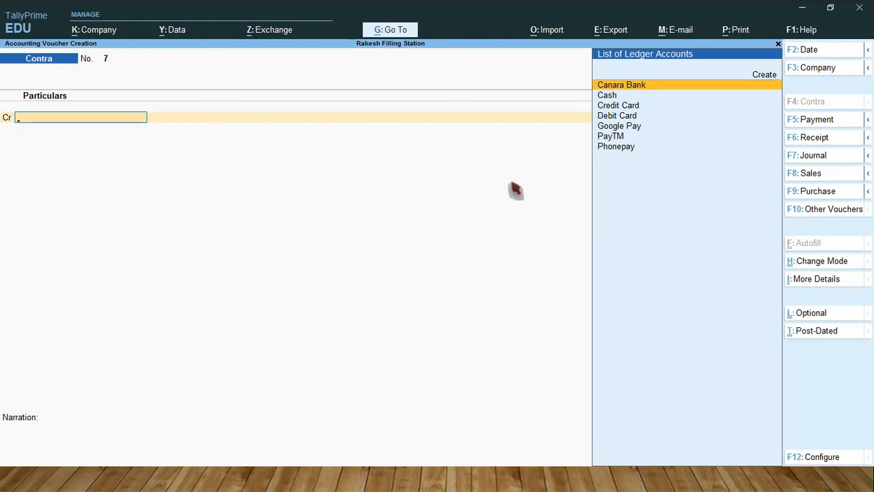
key("Return")
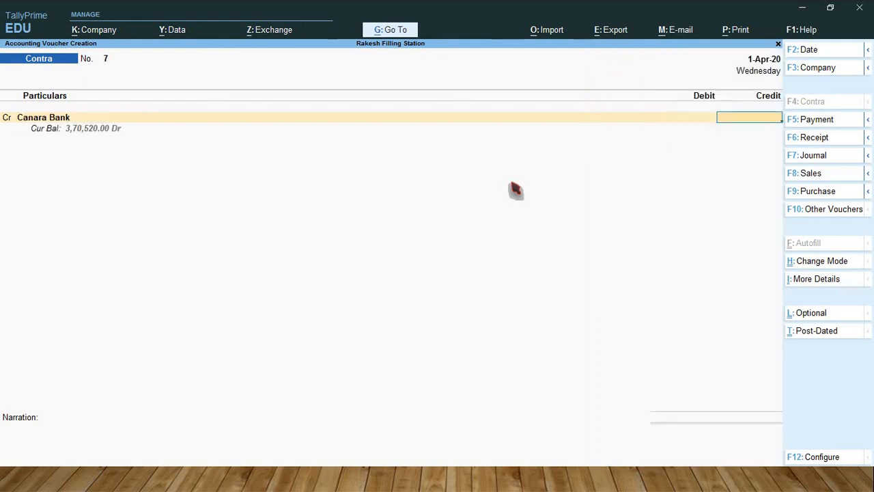
type("1000")
key("Return")
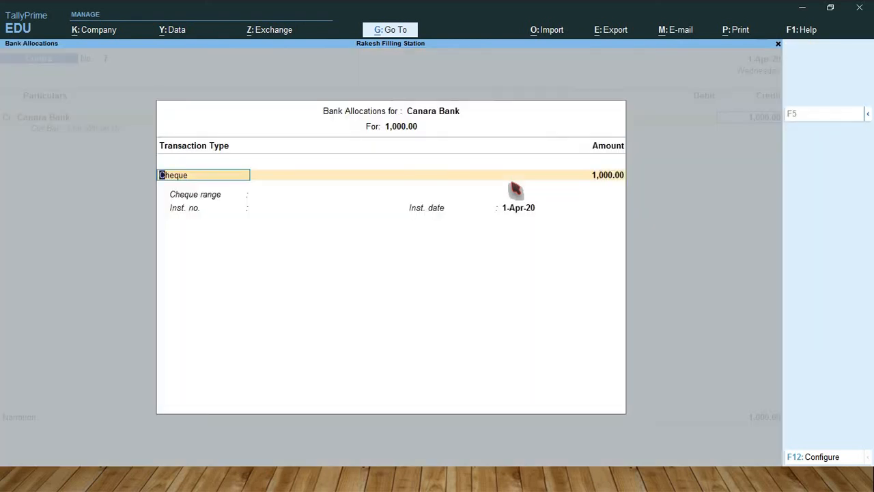
key("Return")
key("Return")
key("Return")
Step: Debit Cash with the default 1,000.00 and save the contra voucher without a narration
key("Return")
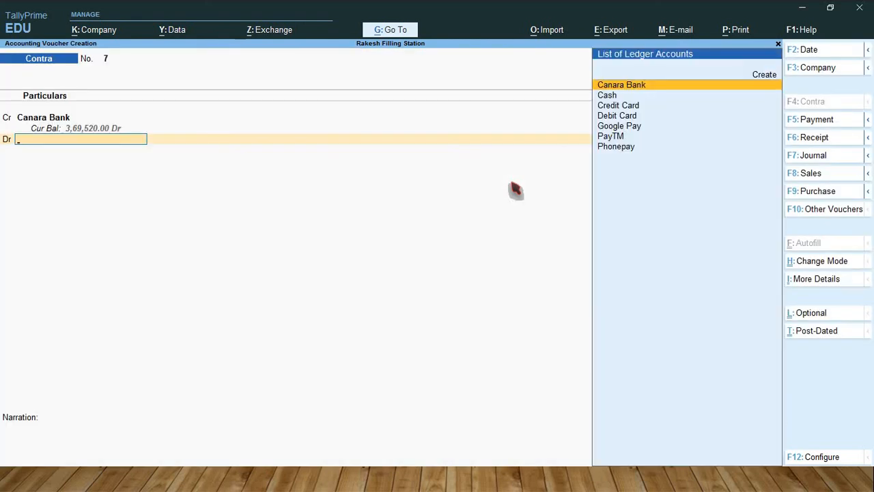
key("Down")
key("Return")
key("Return")
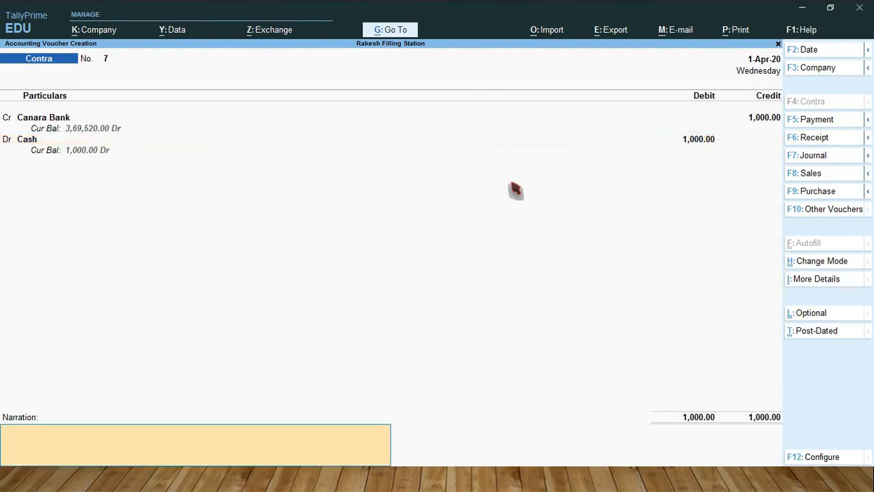
key("Return")
key("Return")
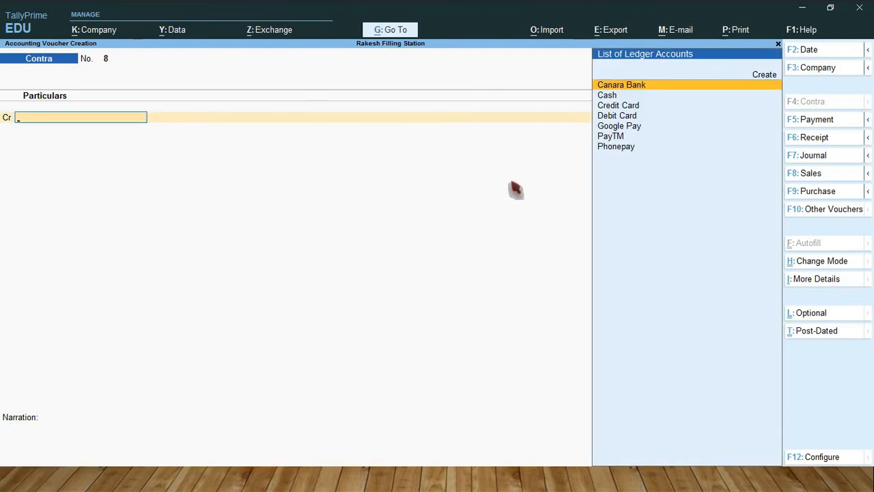
Step: Switch to a payment voucher and debit the Pooja Expenses ledger with 750
key("F5")
type("Poo")
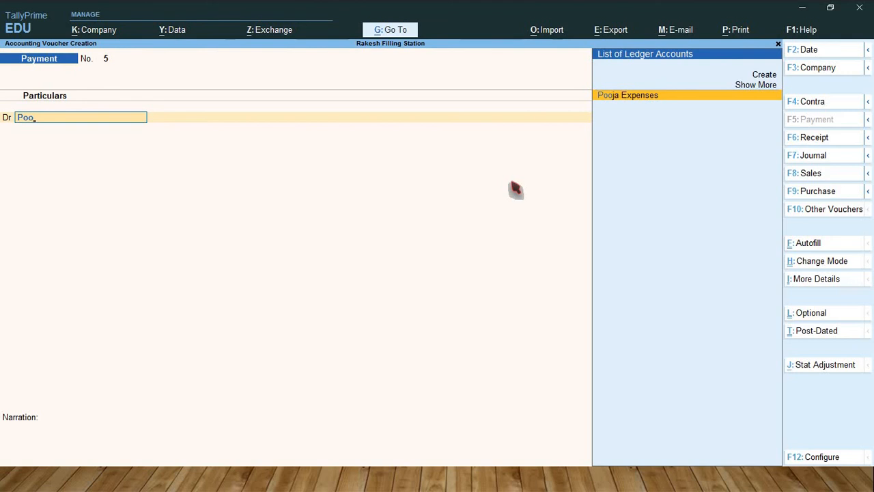
key("Return")
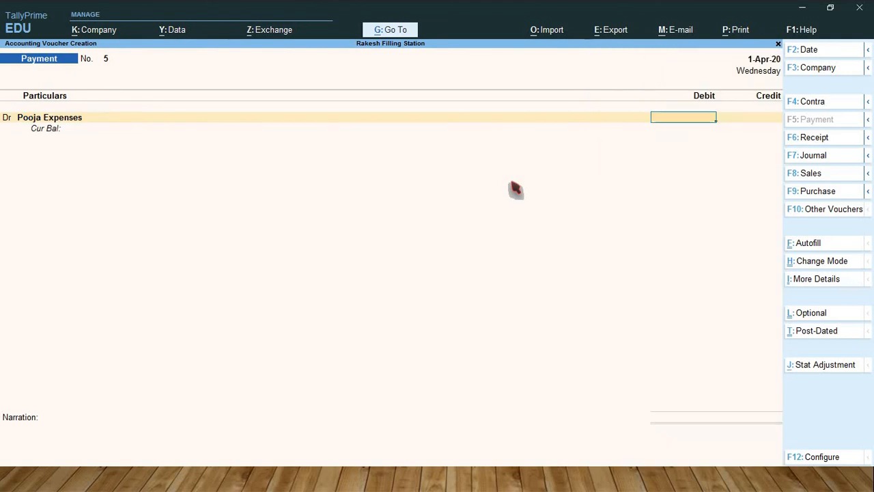
type("750")
key("Return")
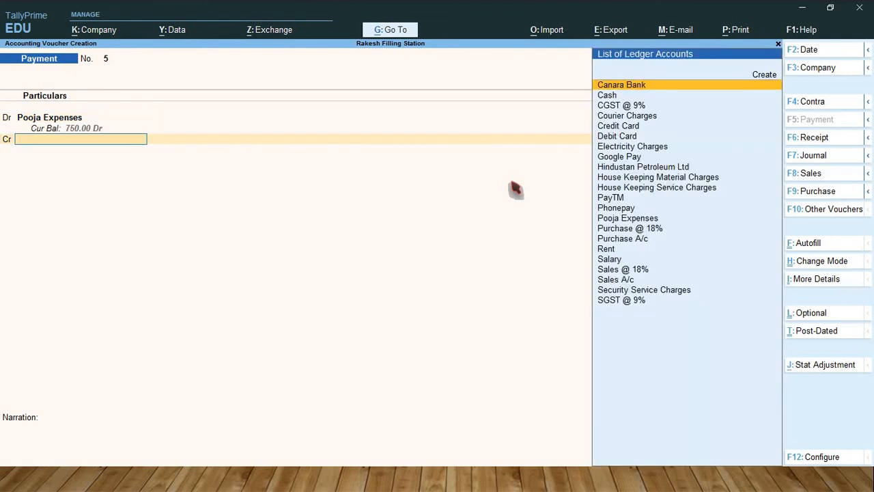
Step: Credit Cash with the default 750.00 and save the pooja expenses payment voucher without a narration
type("Cas")
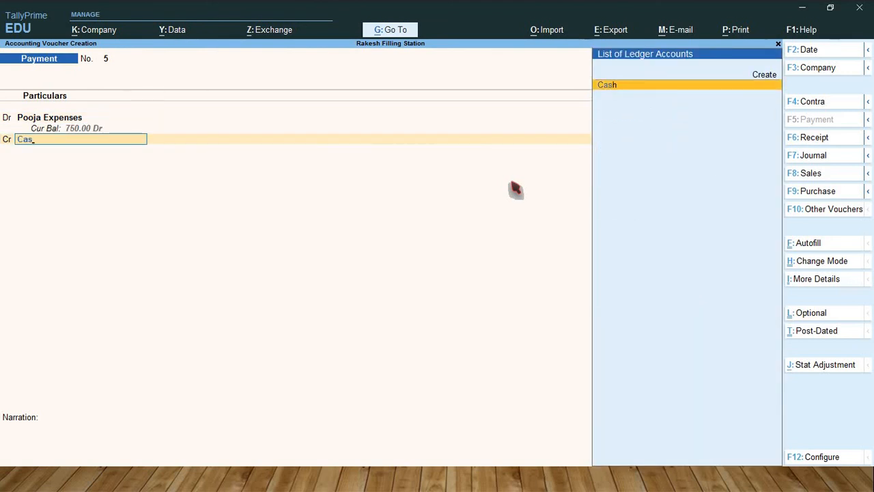
key("Return")
key("Return")
key("Return")
key("Return")
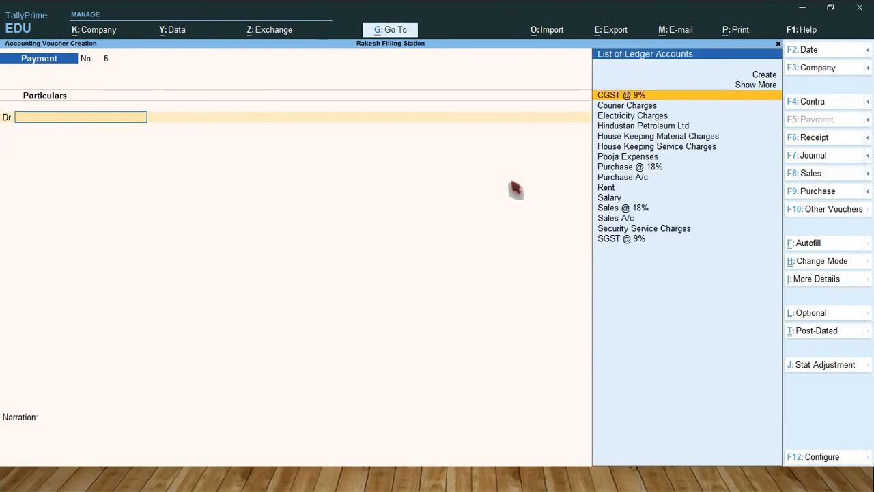
Step: Debit the Rent ledger with 5,000 in the sixth payment voucher
key("Down")
key("Down")
key("Down")
key("Down")
key("Down")
key("Down")
key("Down")
key("Down")
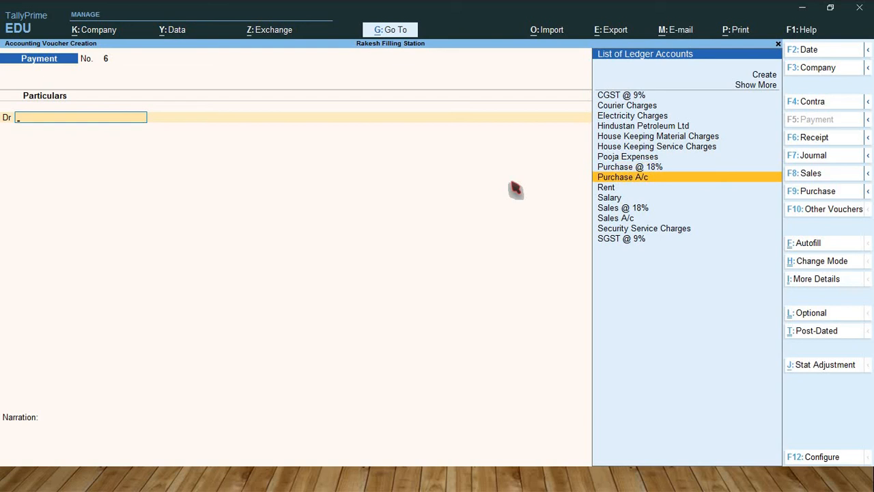
key("Down")
key("Return")
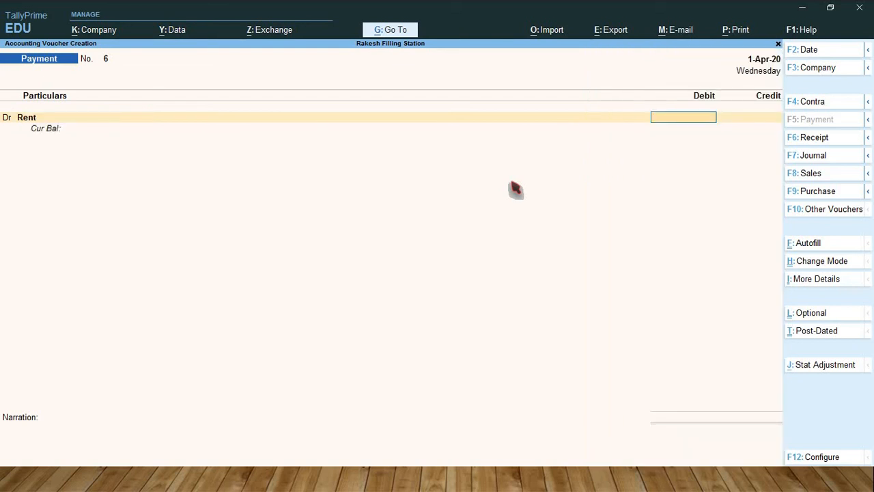
type("5000")
key("Return")
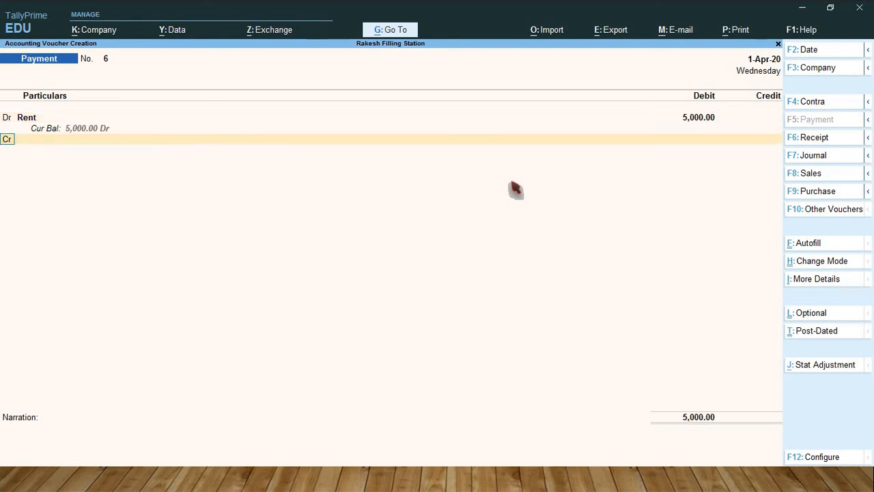
Step: Credit Canara Bank with the default 5,000.00 and save the rent payment voucher without a narration
key("Return")
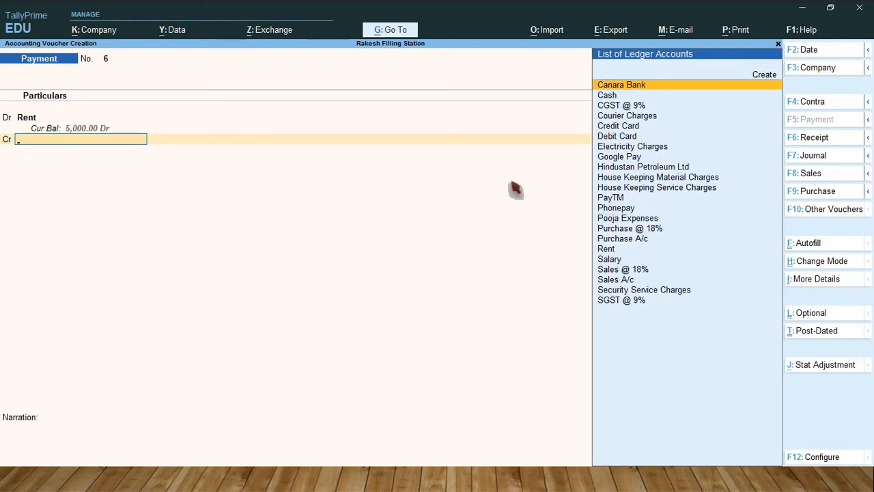
key("Return")
key("Return")
key("Return")
key("Return")
key("Return")
key("Return")
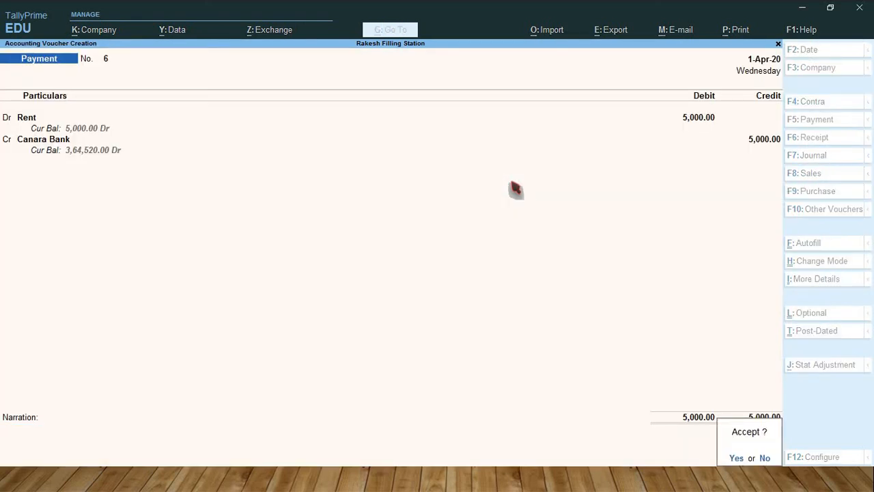
key("Return")
Step: Replace the debit ledger in the seventh payment voucher with Salary and debit it with 8,000
key("BackSpace")
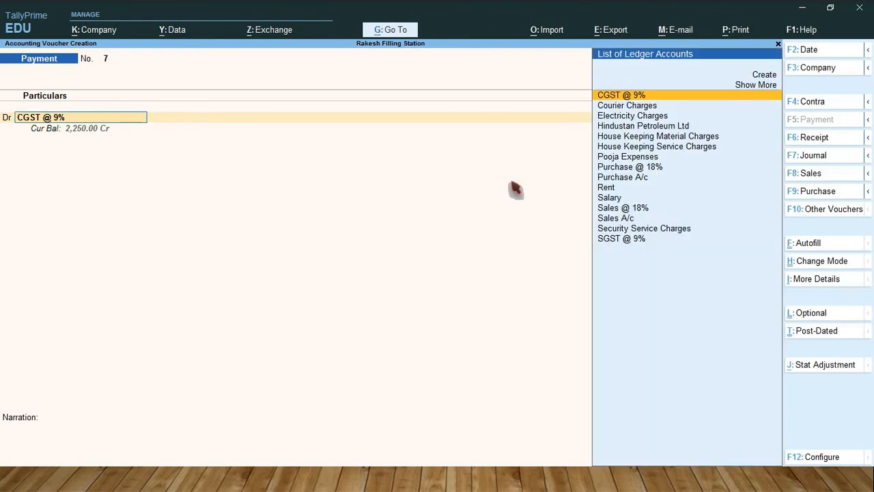
key("Down")
key("Down")
key("Down")
key("Down")
key("Down")
key("Down")
key("Down")
key("Down")
key("Down")
key("Down")
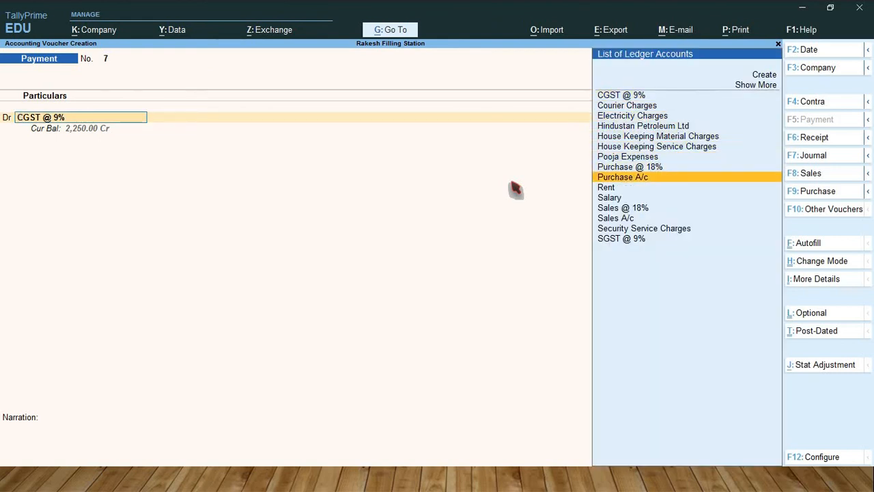
key("Return")
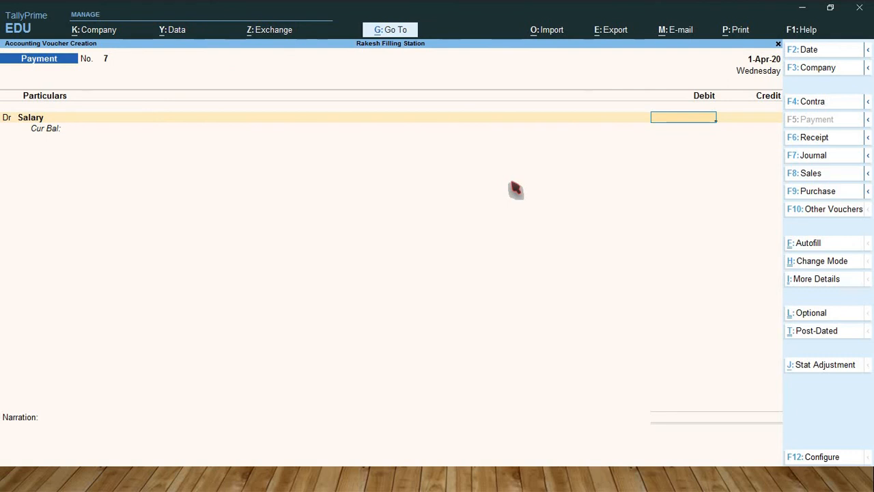
type("8000")
key("Return")
key("Return")
Step: Credit Canara Bank with the default 8,000.00 and save the salary payment voucher without a narration
key("Return")
key("Return")
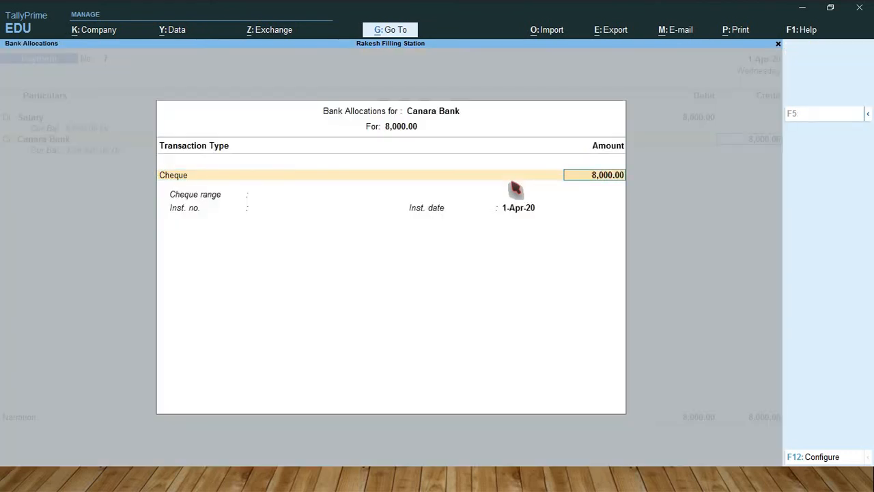
key("Return")
key("Return")
key("Return")
key("Return")
key("Return")
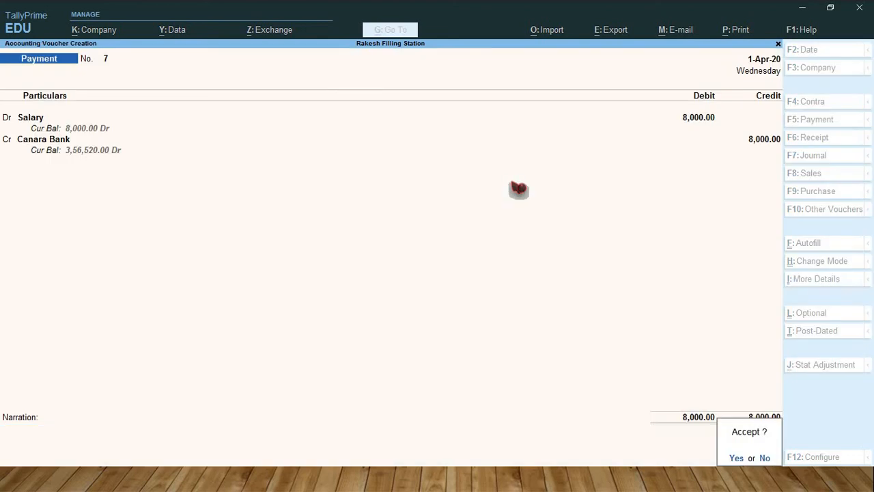
key("Return")
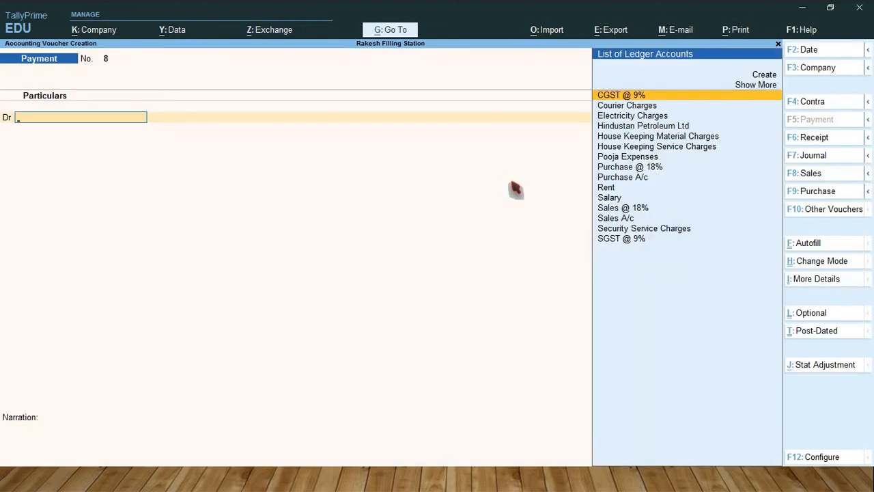
Step: Debit the Security Service Charges ledger with 5,000 in the eighth payment voucher
key("Down")
key("Down")
key("Down")
key("Down")
key("Down")
key("Down")
key("Down")
key("Down")
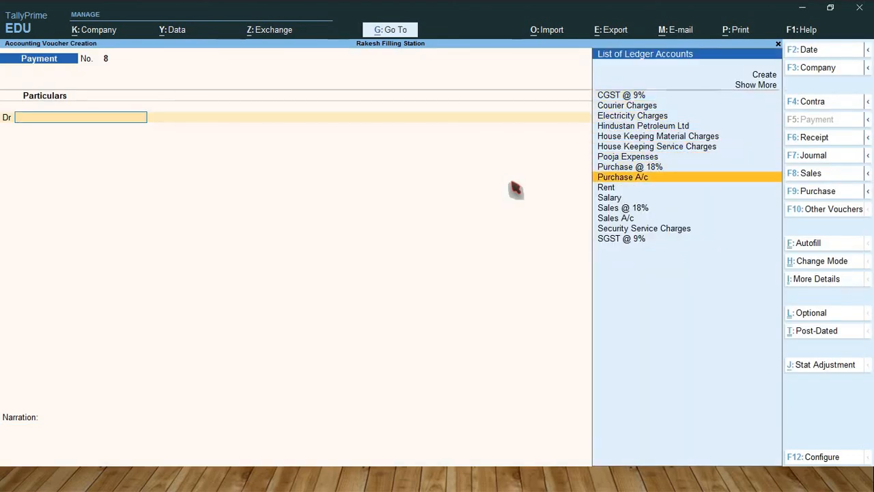
key("Down")
key("Down")
key("Down")
key("Down")
key("Down")
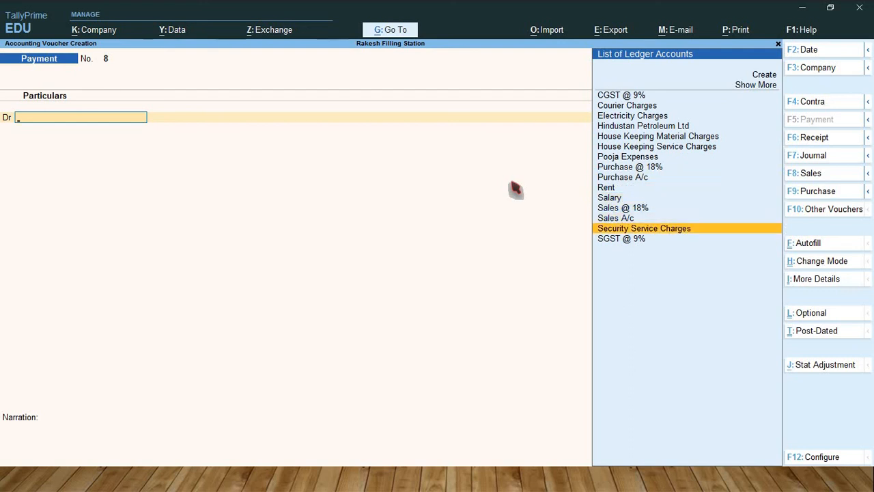
key("Return")
type("5")
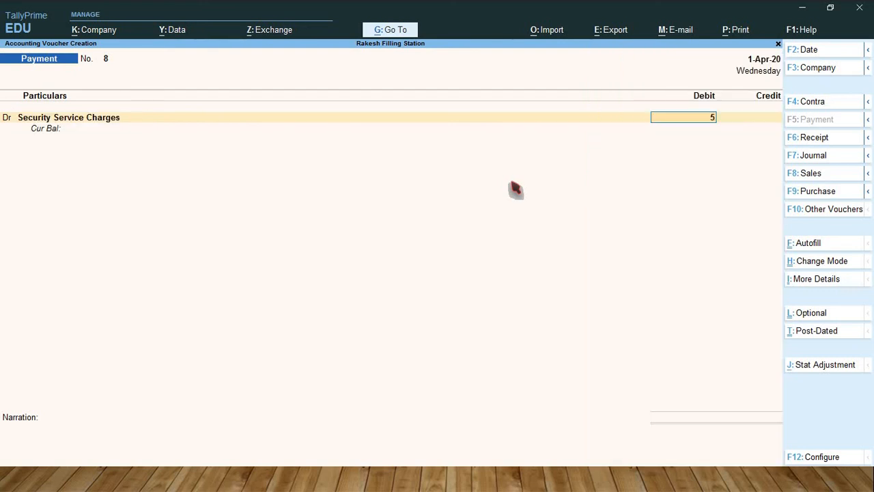
type("000")
key("Return")
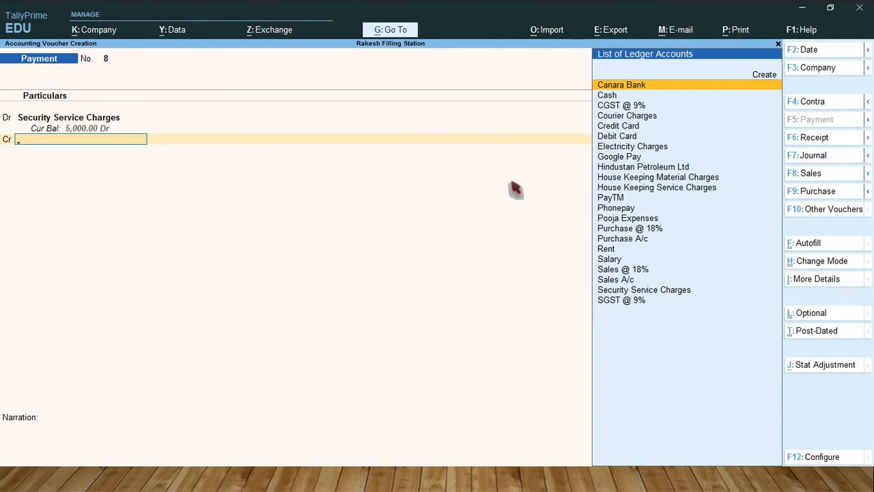
Step: Credit Canara Bank with the default 5,000.00 and save the security service charges payment voucher without a narration
key("Return")
key("Return")
key("Return")
key("Return")
key("Return")
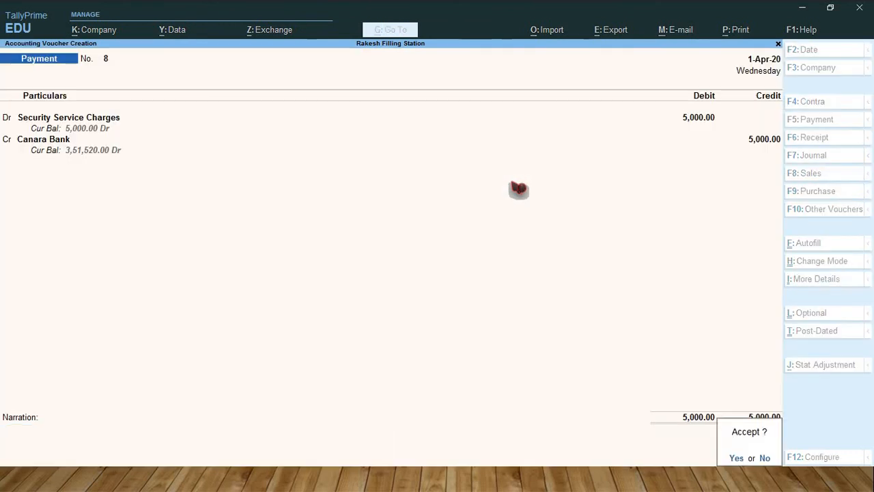
key("Return")
Step: Look through the remaining ledgers for the ninth payment voucher, then quit the empty voucher and return to the Gateway of Tally
key("Down")
key("Down")
key("Down")
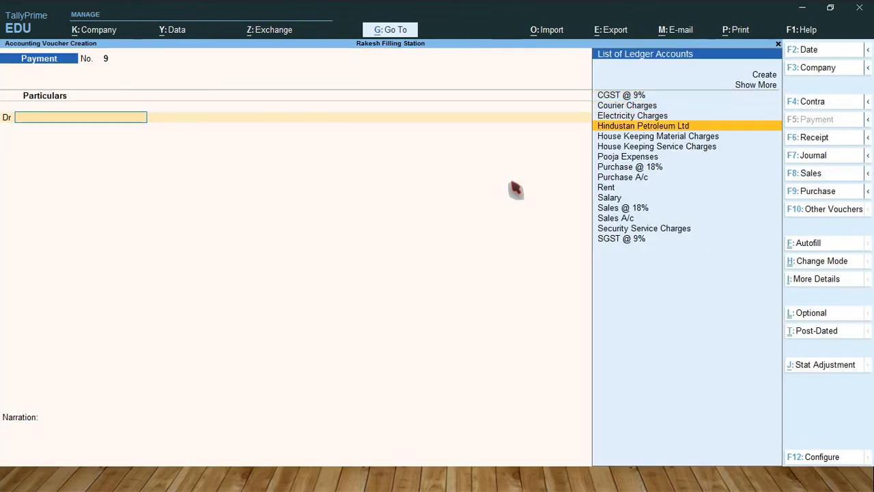
key("Down")
key("Down")
key("Down")
key("Down")
key("Down")
key("Down")
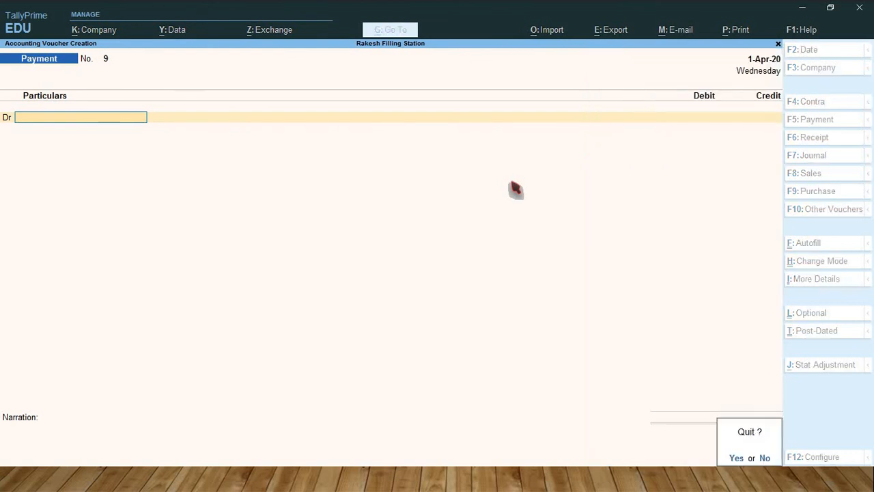
key("y")
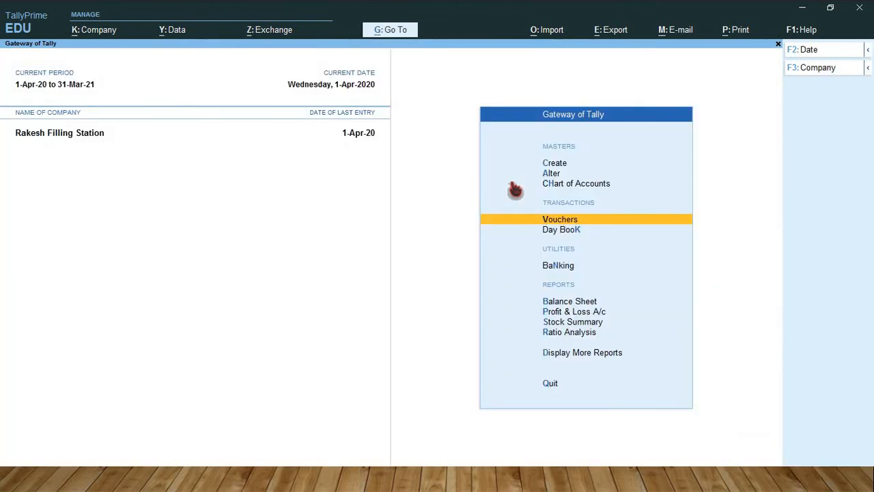